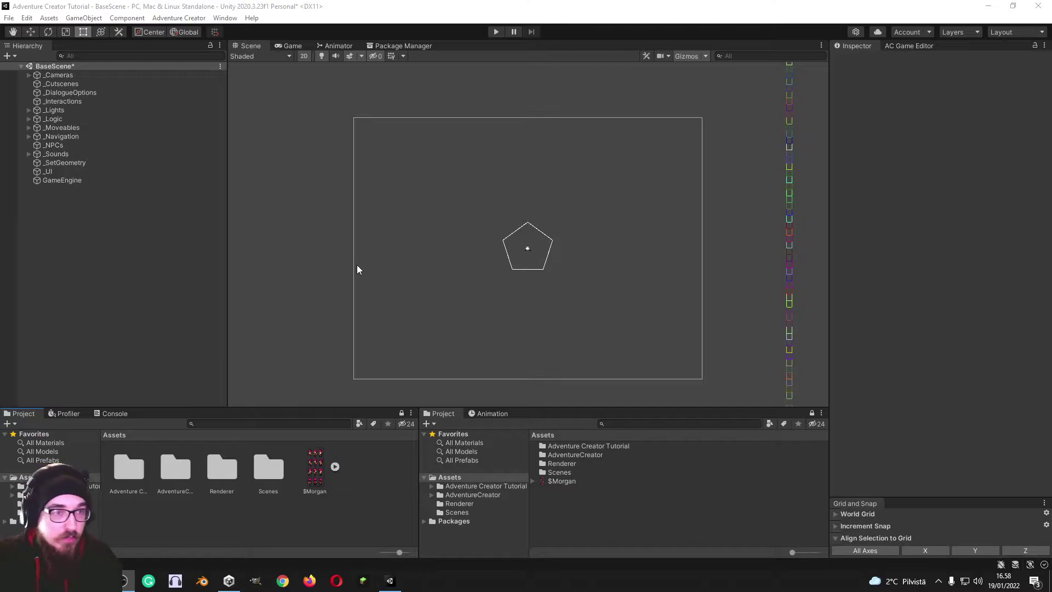
# Set the $Morgan sheet to Multiple sprite mode at 32 pixels per unit with Read/Write enabled
pyautogui.click(318, 468)
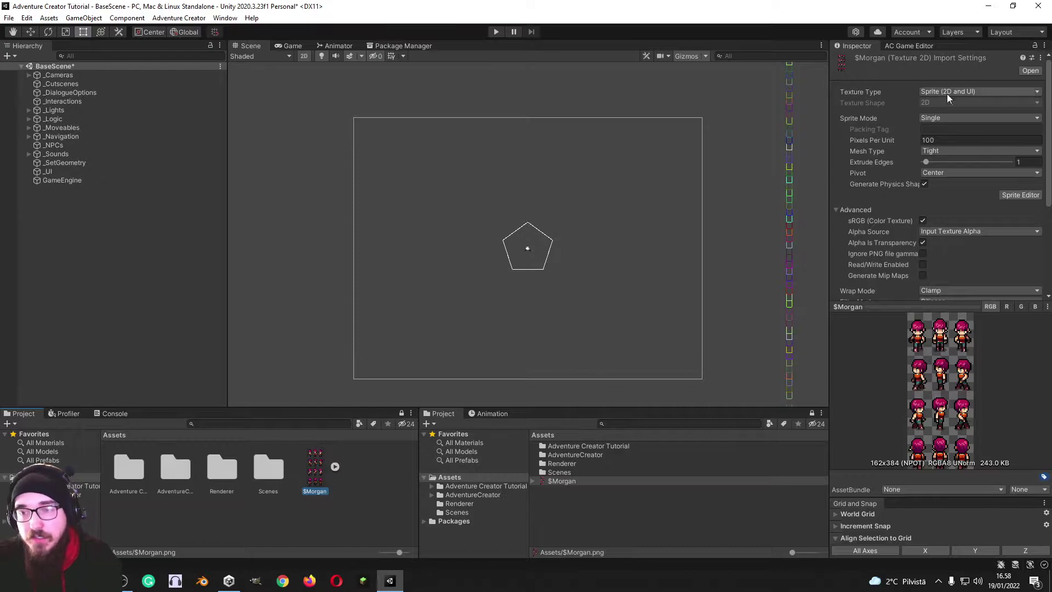
pyautogui.click(936, 119)
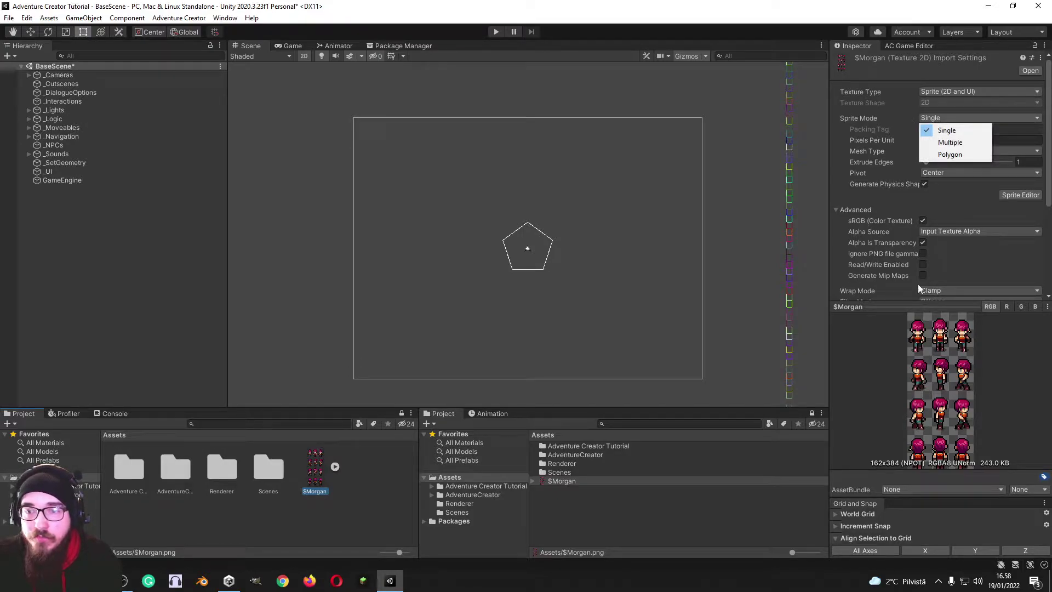
pyautogui.click(950, 142)
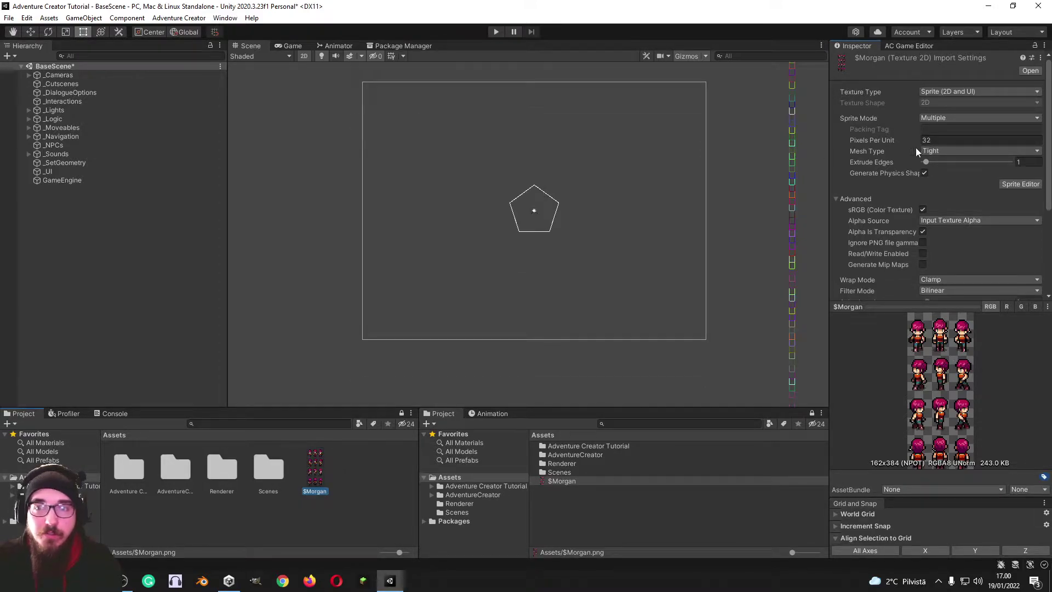
pyautogui.click(949, 141)
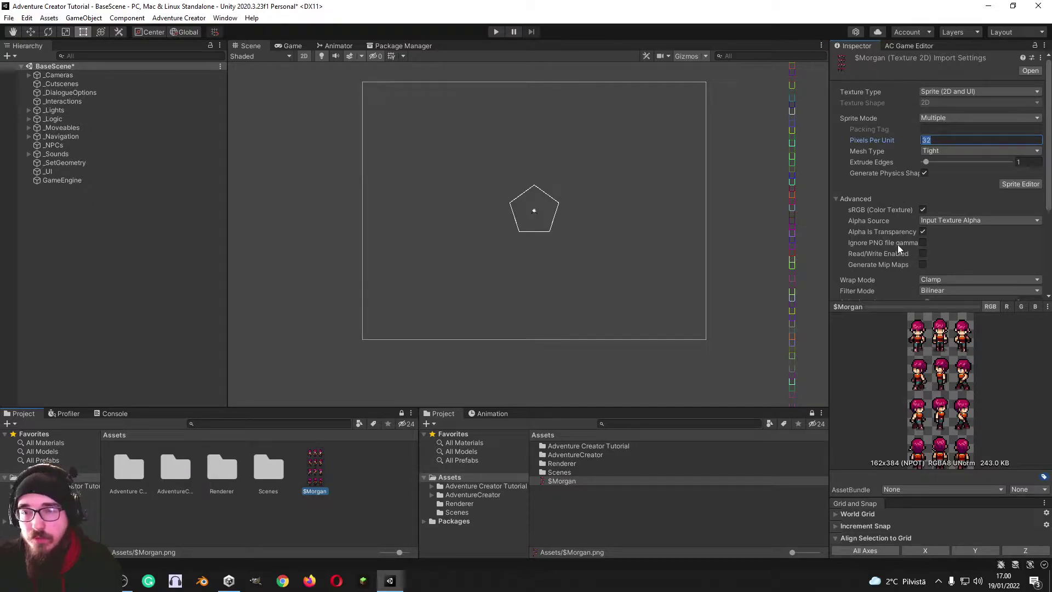
pyautogui.scroll(-5, 898, 248)
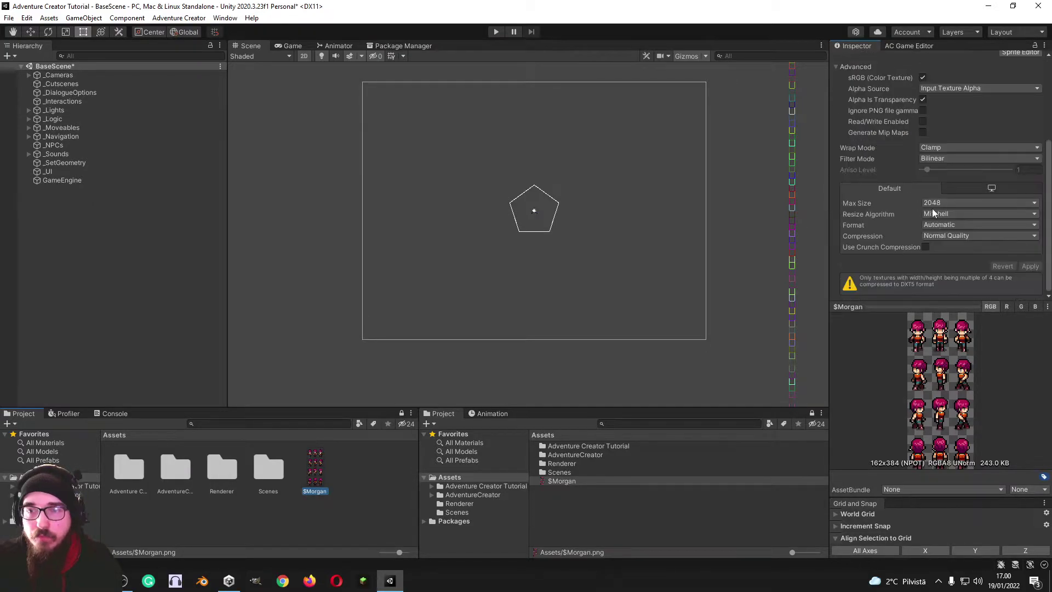
pyautogui.click(923, 122)
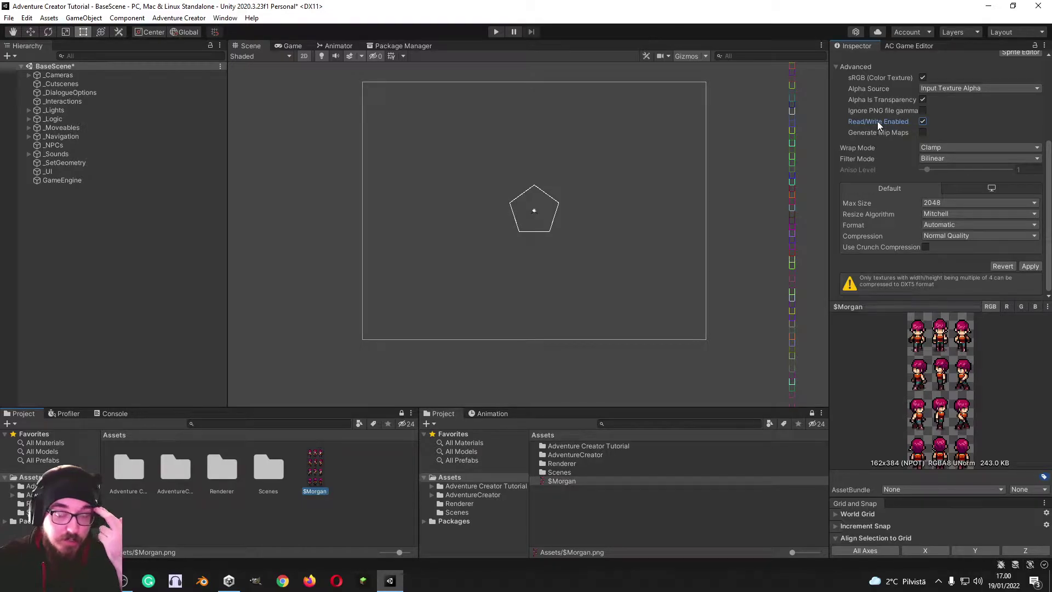
# Set compression to None and filter to Point, apply, and open the Sprite Editor
pyautogui.click(935, 235)
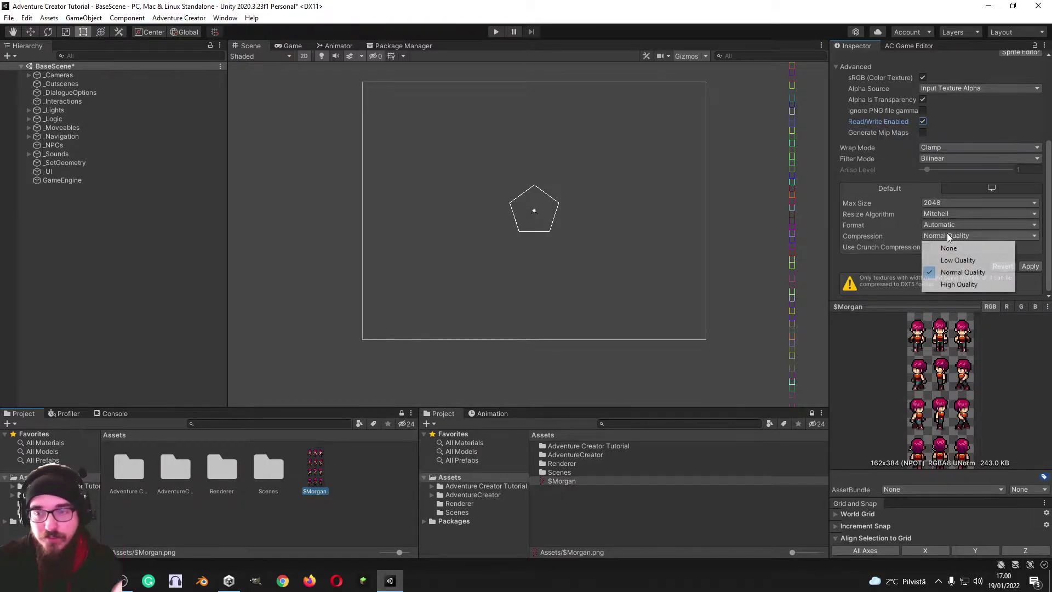
pyautogui.click(946, 245)
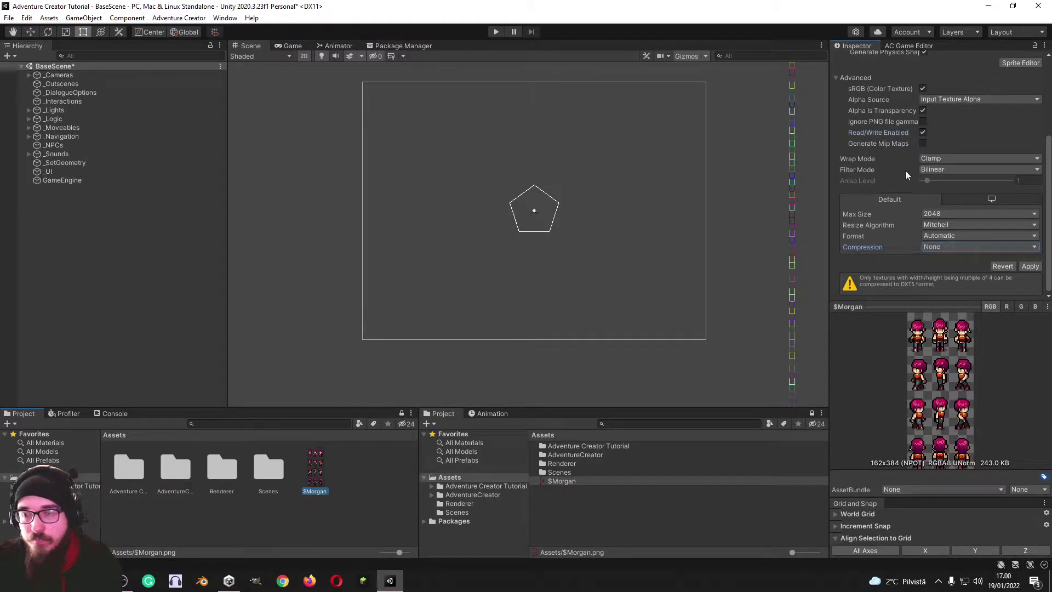
pyautogui.click(932, 170)
pyautogui.click(940, 181)
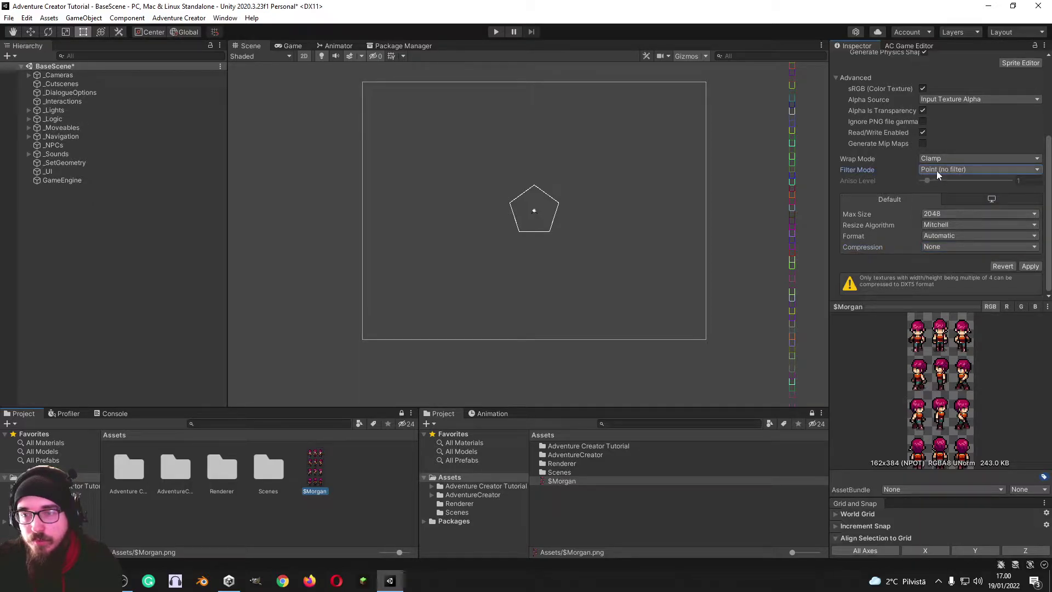
pyautogui.click(1030, 265)
pyautogui.scroll(3, 893, 244)
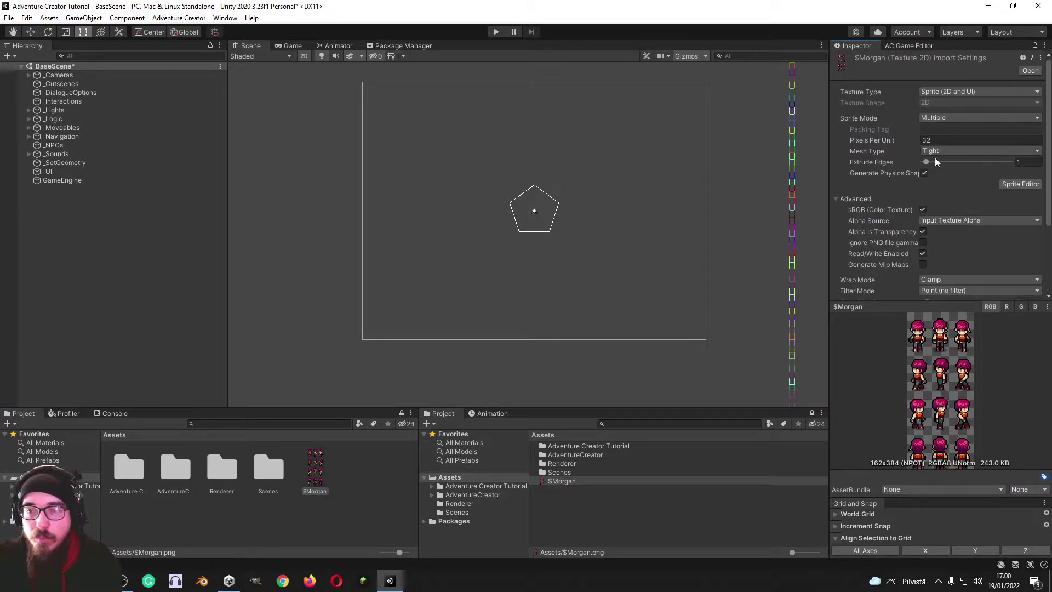
pyautogui.click(1010, 186)
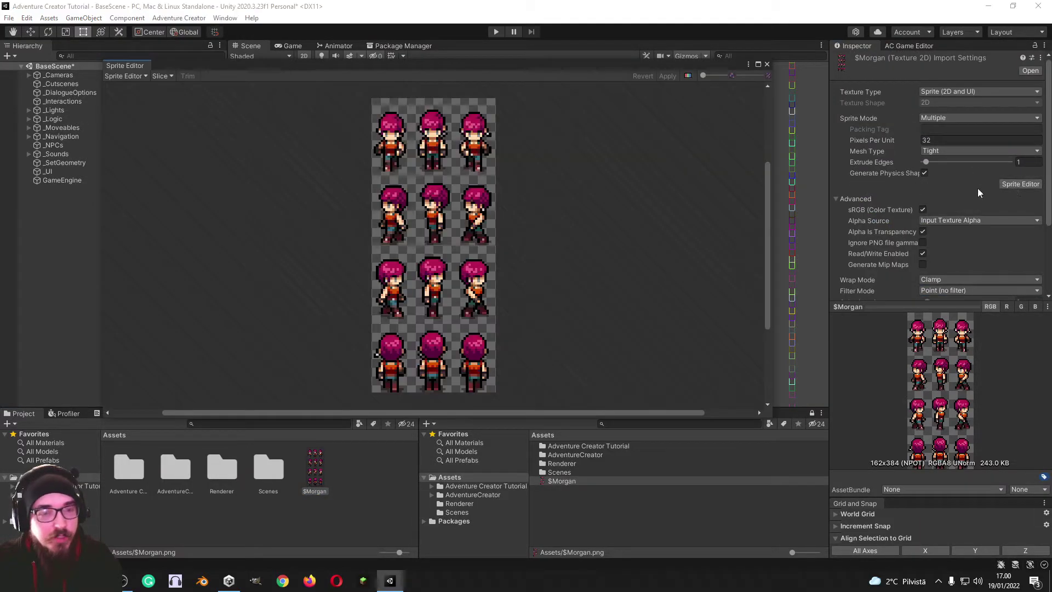
# Slice the sheet into a 54×96 cell grid and apply the slices
pyautogui.click(163, 75)
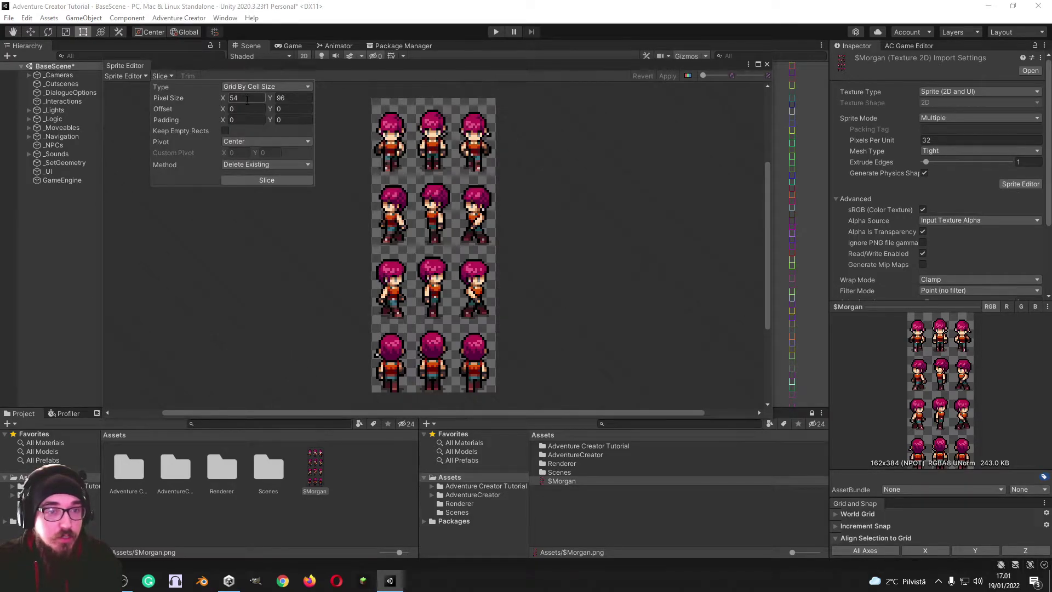
pyautogui.click(292, 98)
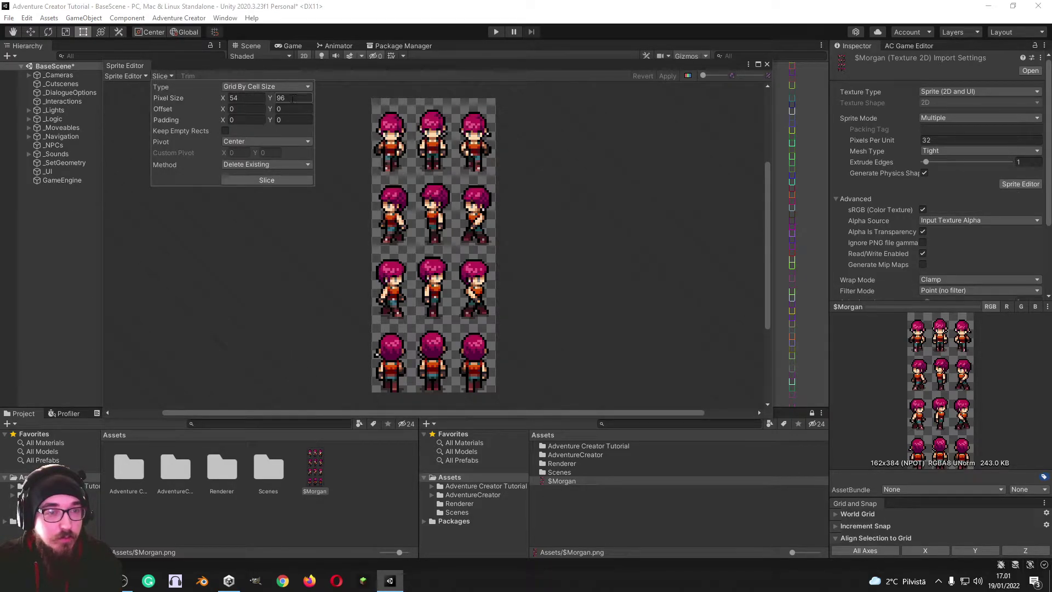
pyautogui.click(258, 180)
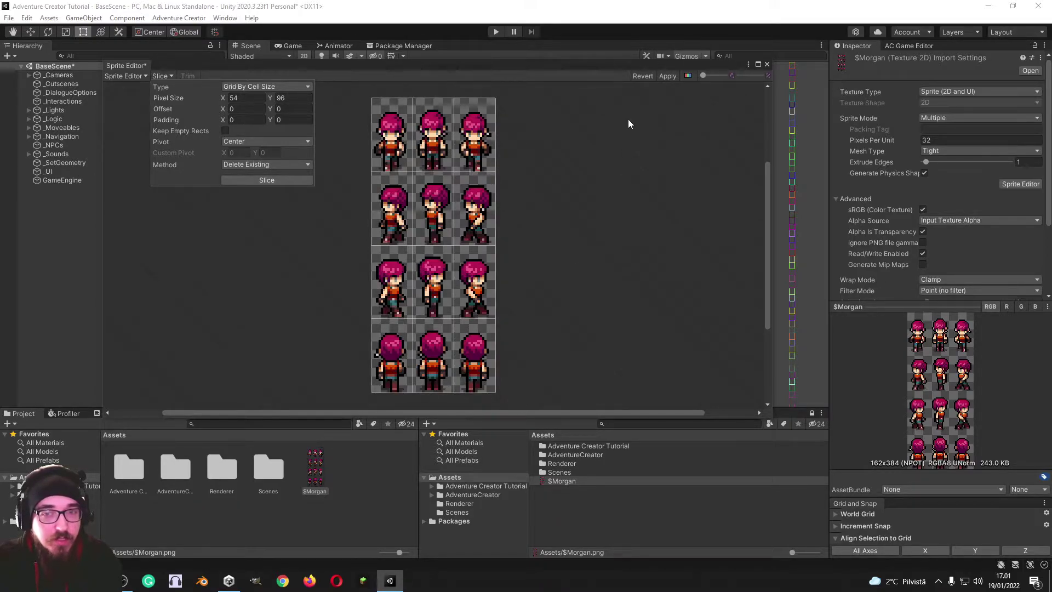
pyautogui.click(667, 75)
# Select $Morgan_1 and drag its pivot down to the character's feet
pyautogui.click(381, 126)
pyautogui.scroll(5, 433, 143)
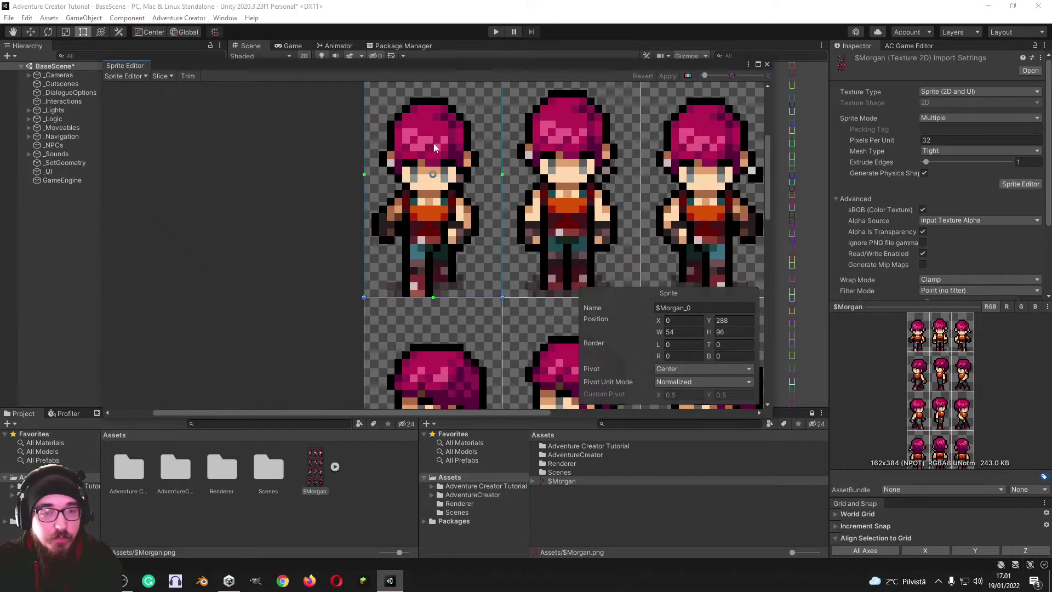
pyautogui.click(438, 205)
pyautogui.scroll(3, 404, 192)
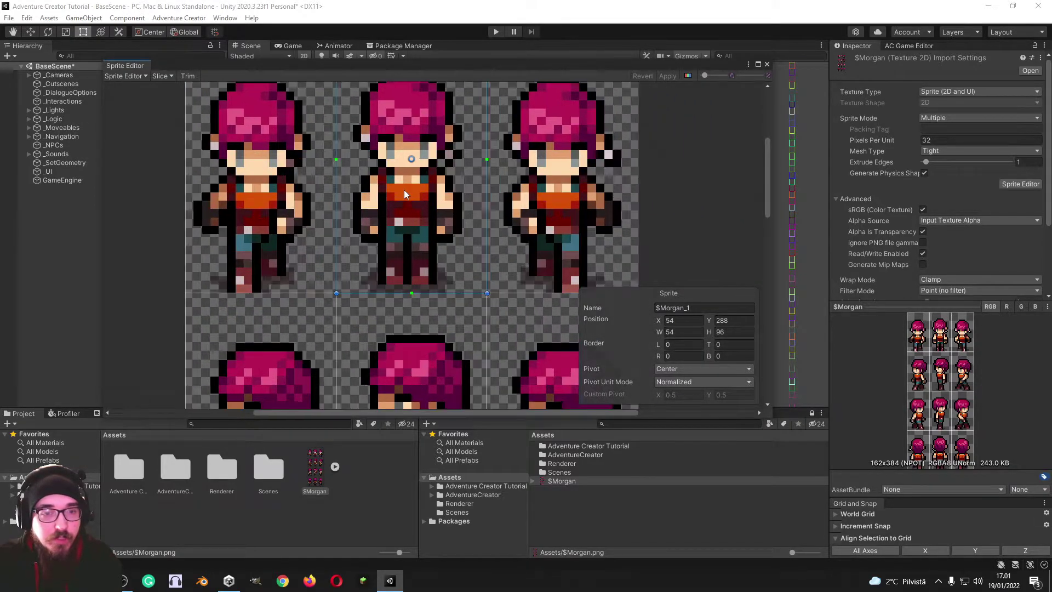
pyautogui.moveTo(414, 173); pyautogui.dragTo(409, 292)
pyautogui.click(704, 382)
pyautogui.click(681, 404)
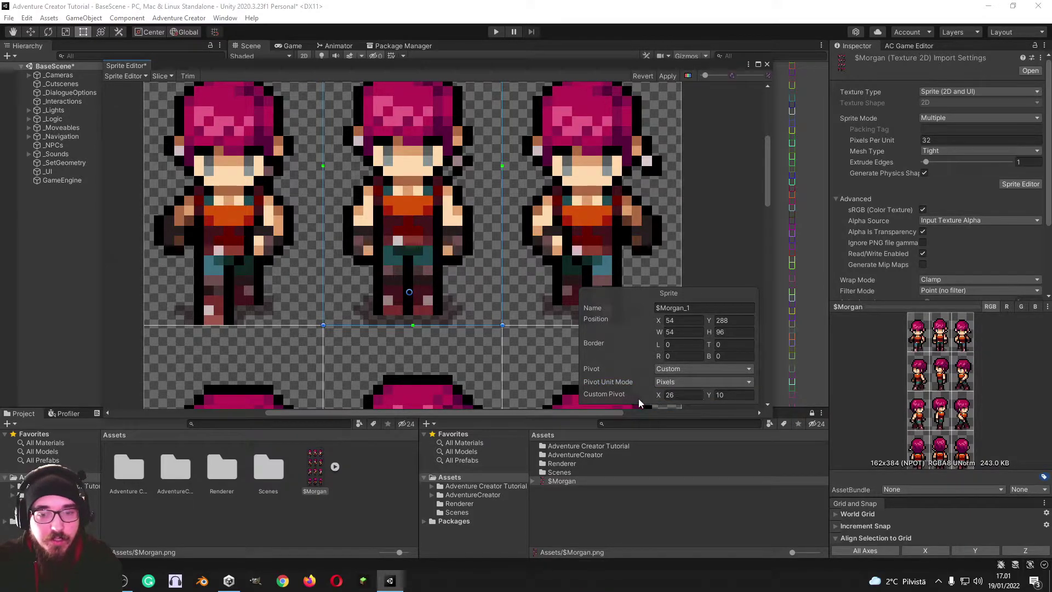
pyautogui.scroll(-3, 406, 156)
pyautogui.scroll(2, 400, 247)
pyautogui.scroll(3, 466, 255)
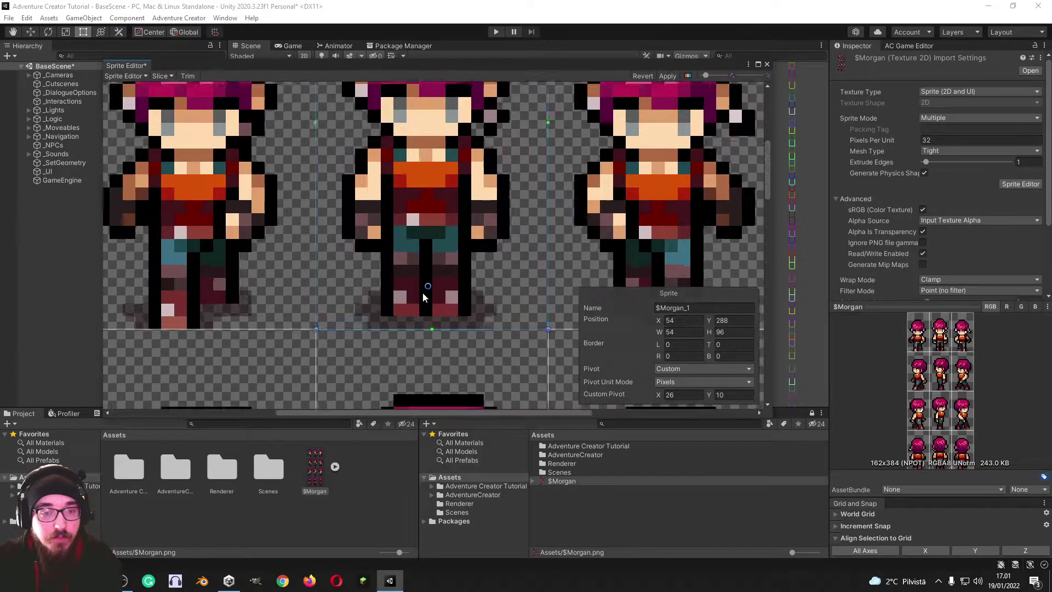
pyautogui.moveTo(430, 287)
pyautogui.mouseDown()
pyautogui.moveTo(438, 273)
pyautogui.moveTo(432, 299)
pyautogui.mouseUp()
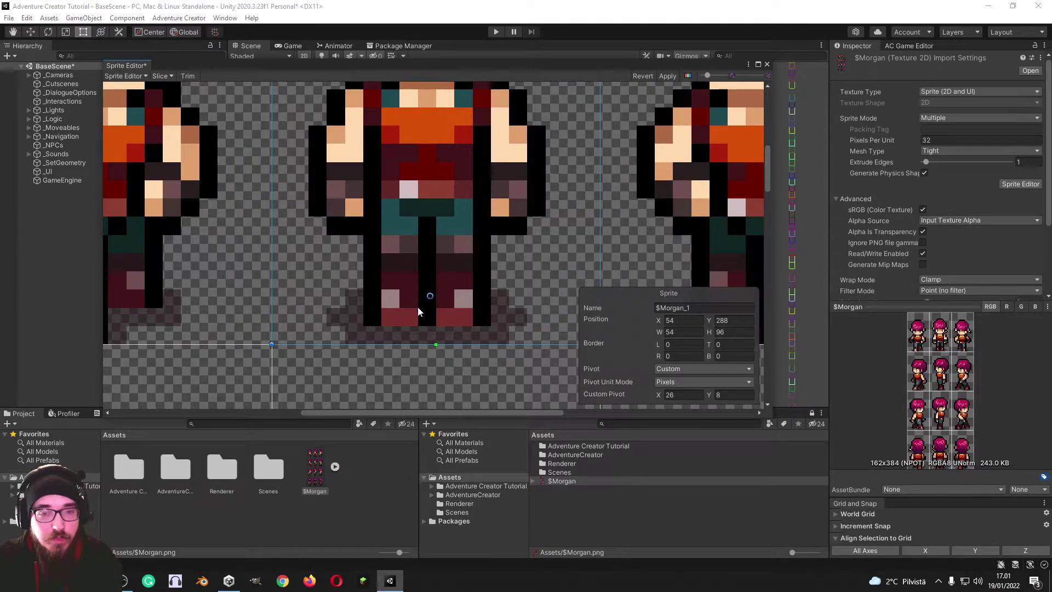
pyautogui.moveTo(430, 298); pyautogui.dragTo(424, 299)
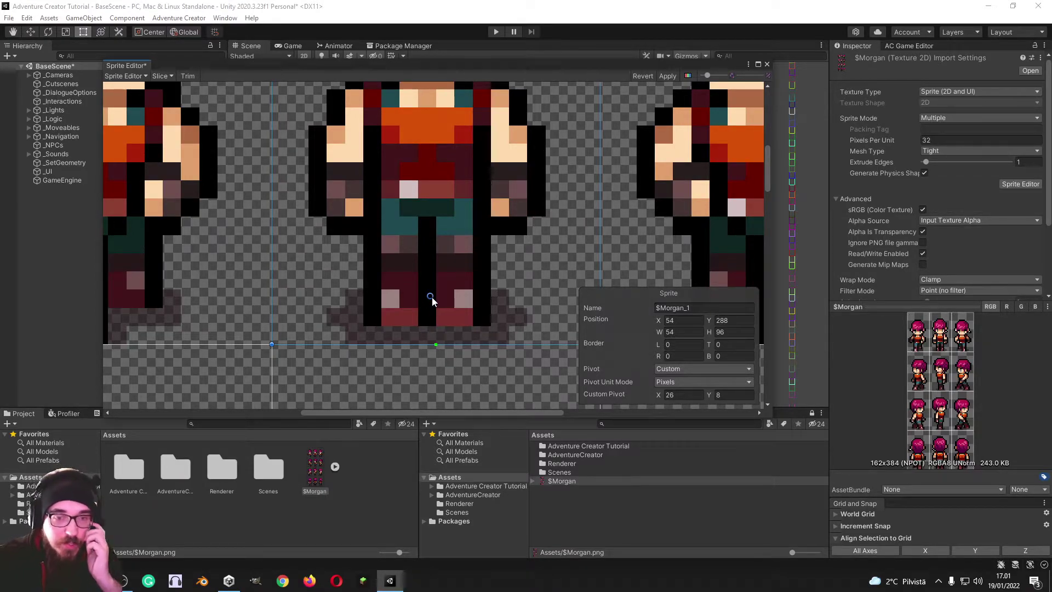
# Fine-tune $Morgan_1's pivot to 0.4814815, 0.07291667 normalized
pyautogui.scroll(1, 438, 276)
pyautogui.click(704, 382)
pyautogui.click(666, 405)
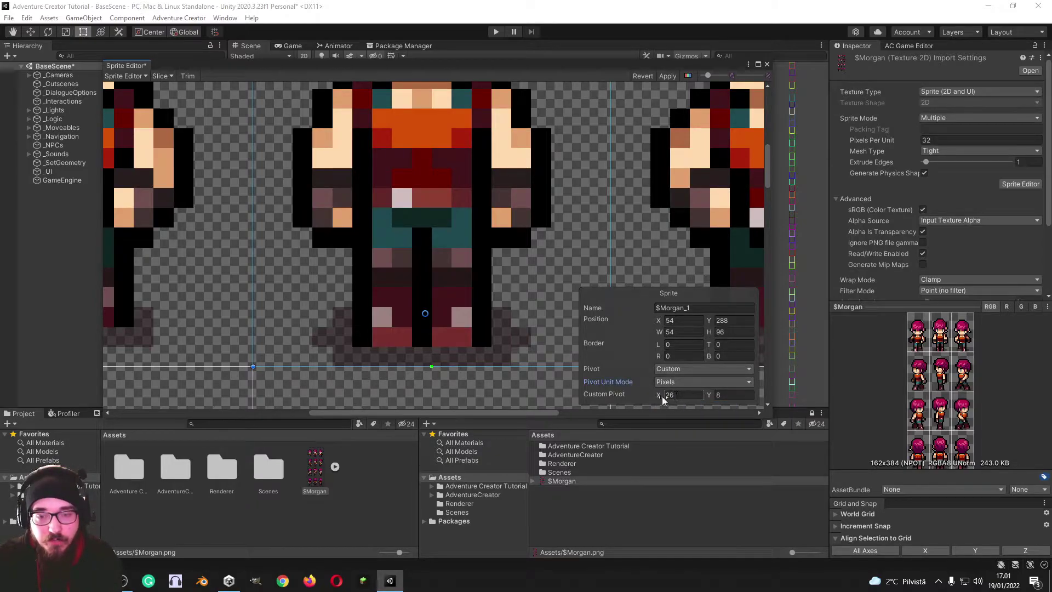
pyautogui.click(679, 382)
pyautogui.click(677, 396)
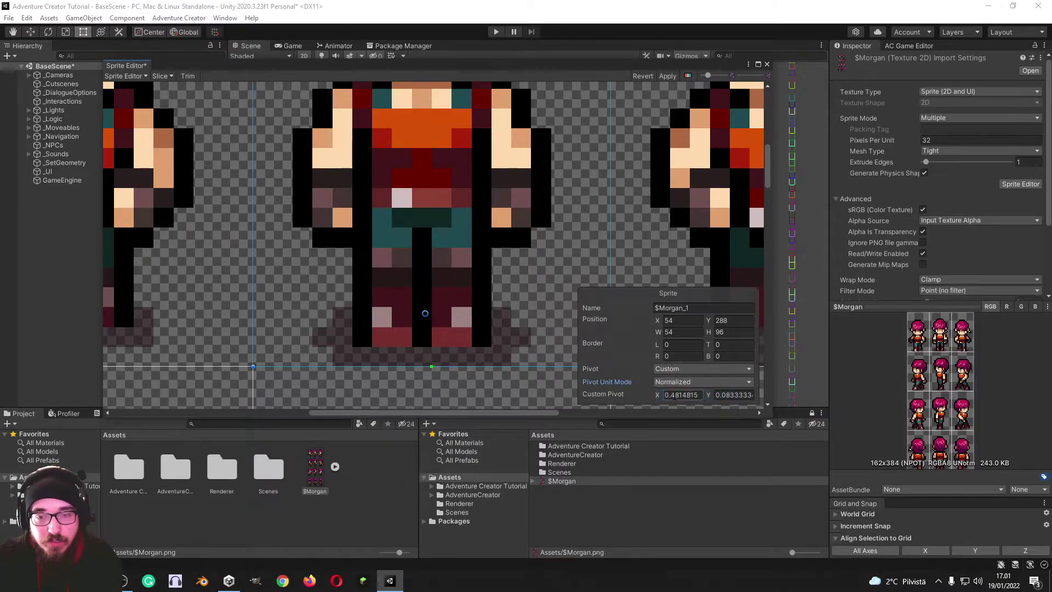
pyautogui.moveTo(425, 316); pyautogui.dragTo(423, 323)
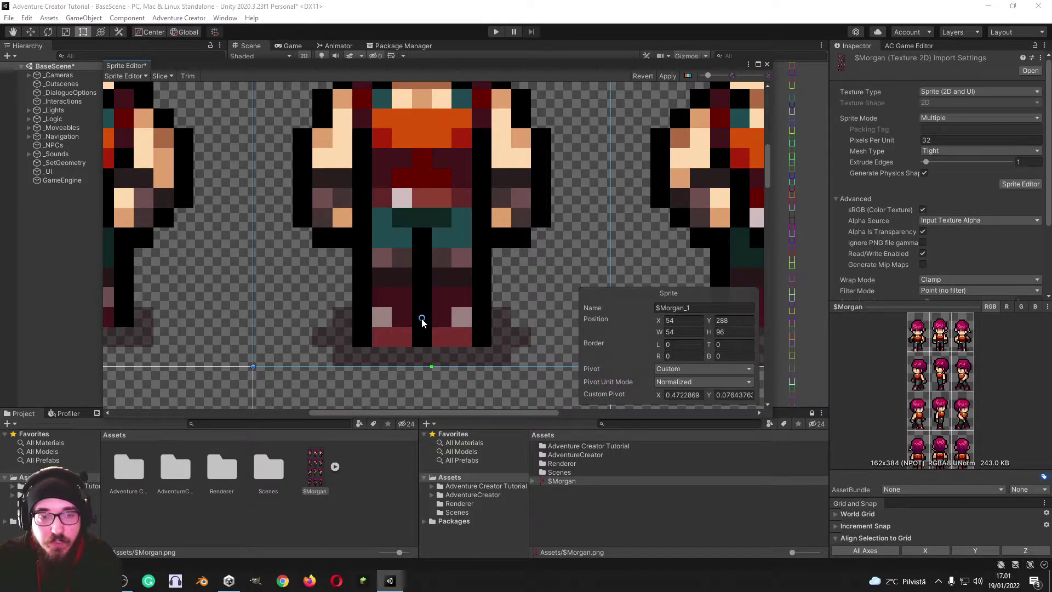
pyautogui.click(680, 382)
pyautogui.click(679, 406)
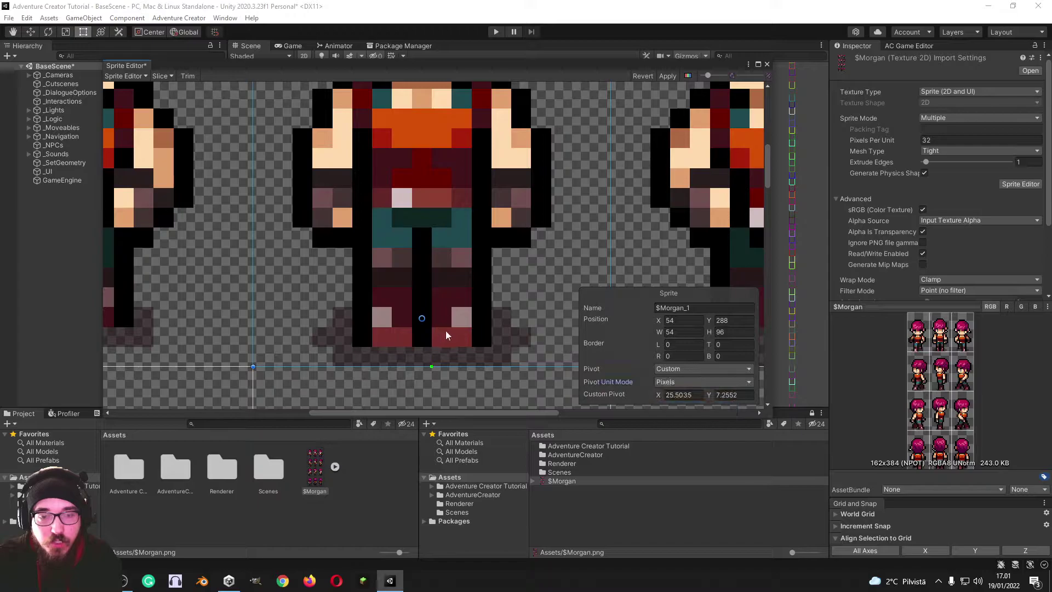
pyautogui.click(680, 383)
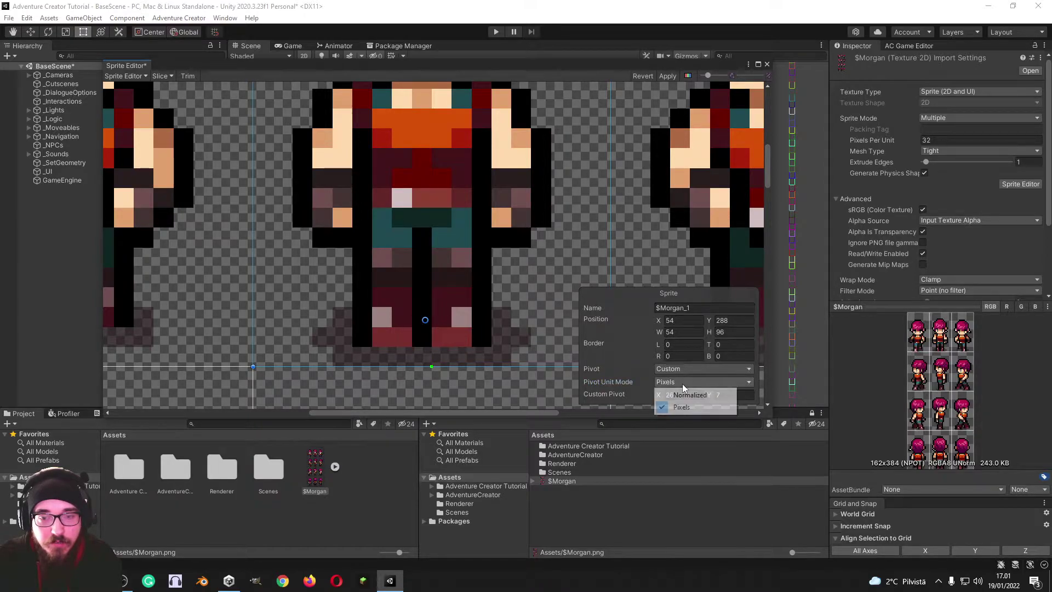
pyautogui.click(691, 396)
pyautogui.click(684, 394)
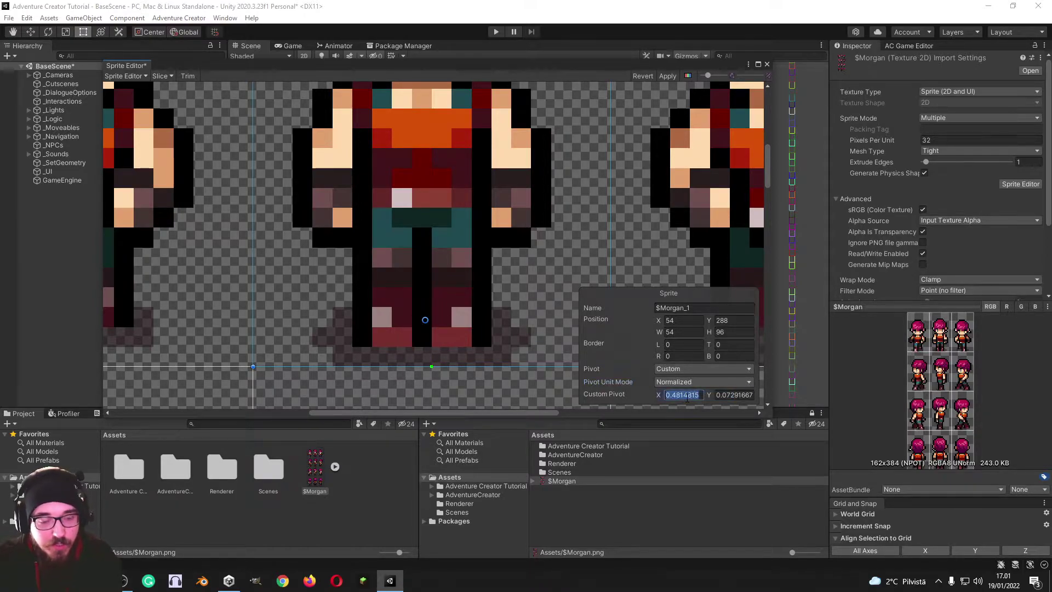
pyautogui.click(169, 76)
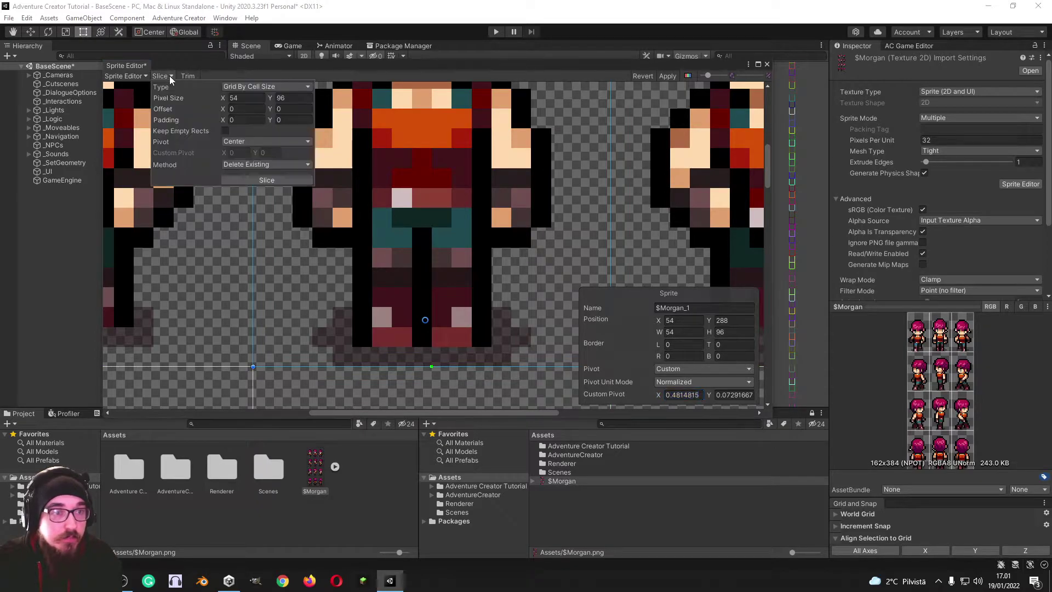
# Re-slice the sheet with a Custom pivot copied from $Morgan_1's pivot values
pyautogui.click(248, 142)
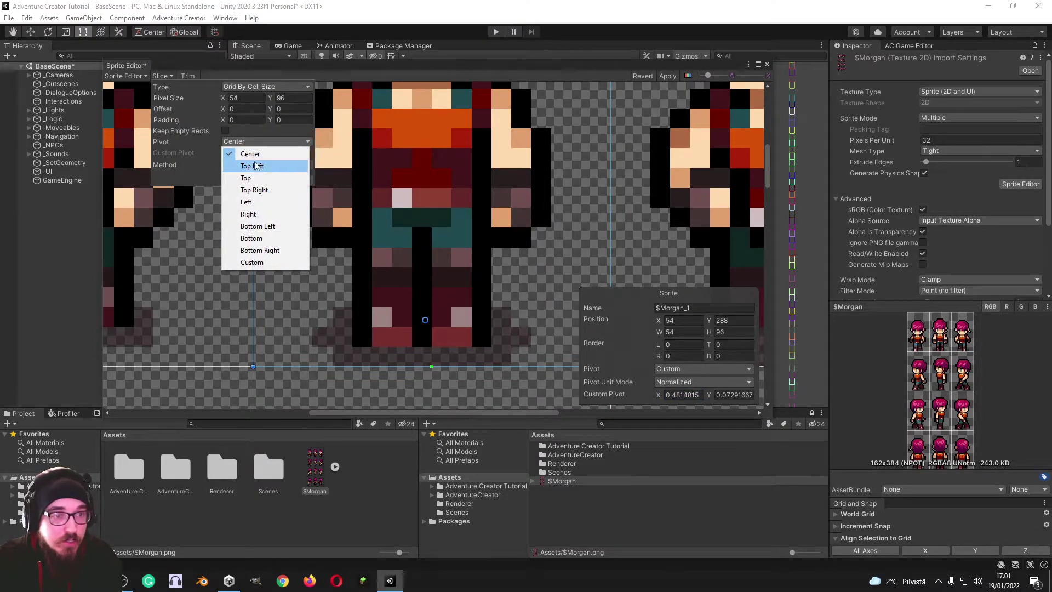
pyautogui.click(252, 262)
pyautogui.click(241, 152)
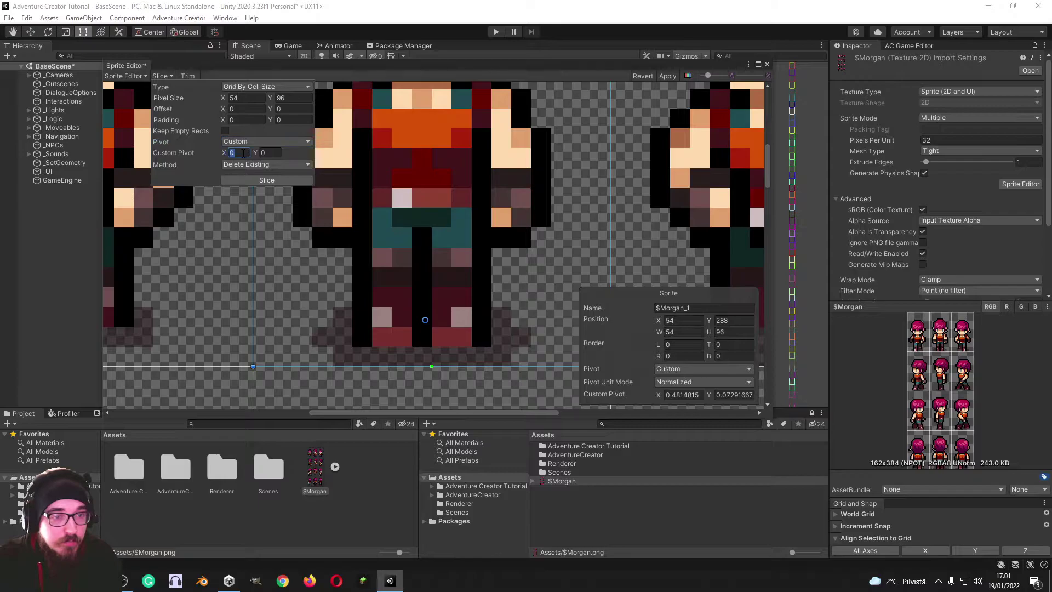
pyautogui.click(733, 395)
pyautogui.hotkey('ctrl', 'c')
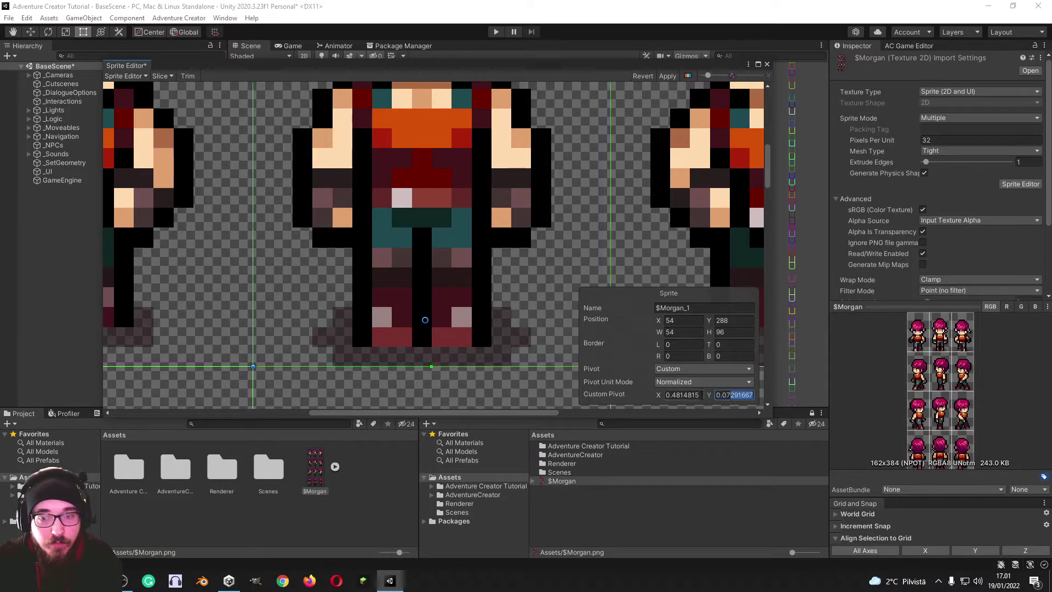
pyautogui.click(169, 75)
pyautogui.click(269, 152)
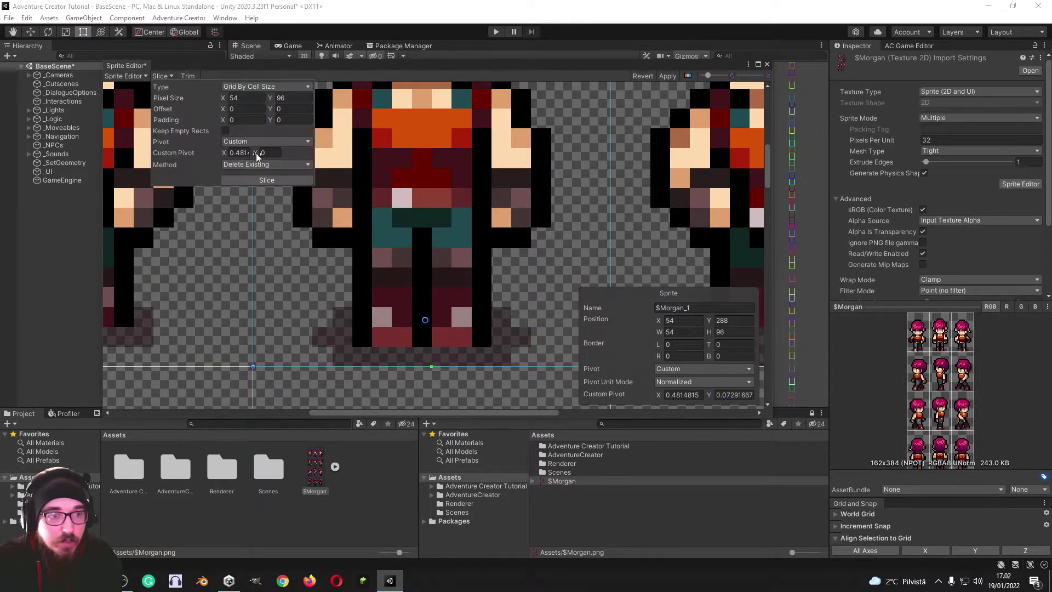
pyautogui.hotkey('ctrl', 'v')
pyautogui.click(274, 179)
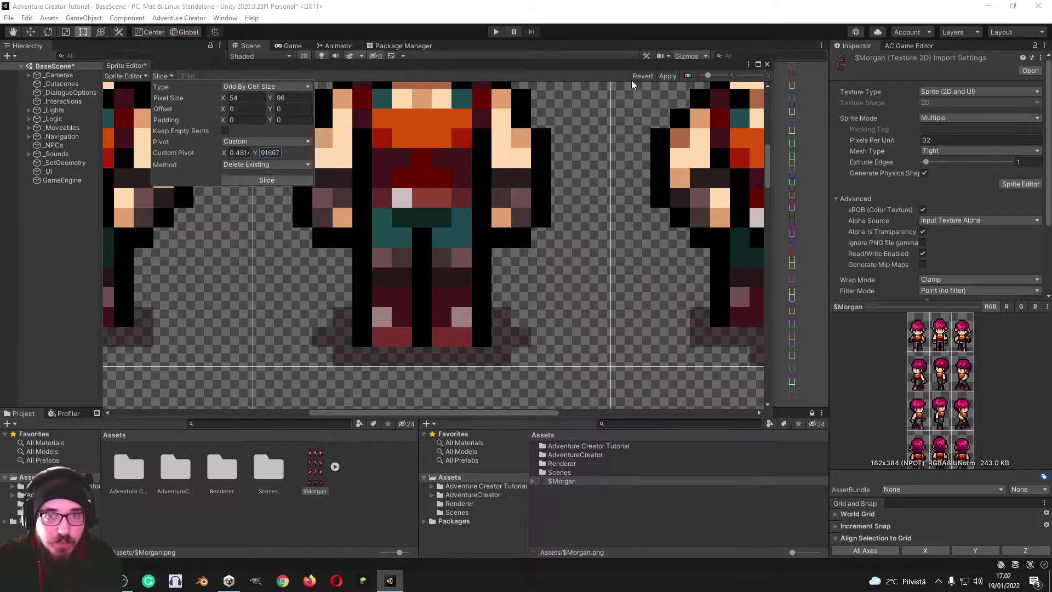
# Apply the slicing, confirm several frames share the 26, 7 pixel pivot, and close the editor
pyautogui.click(667, 76)
pyautogui.scroll(-3, 447, 189)
pyautogui.scroll(-2, 448, 188)
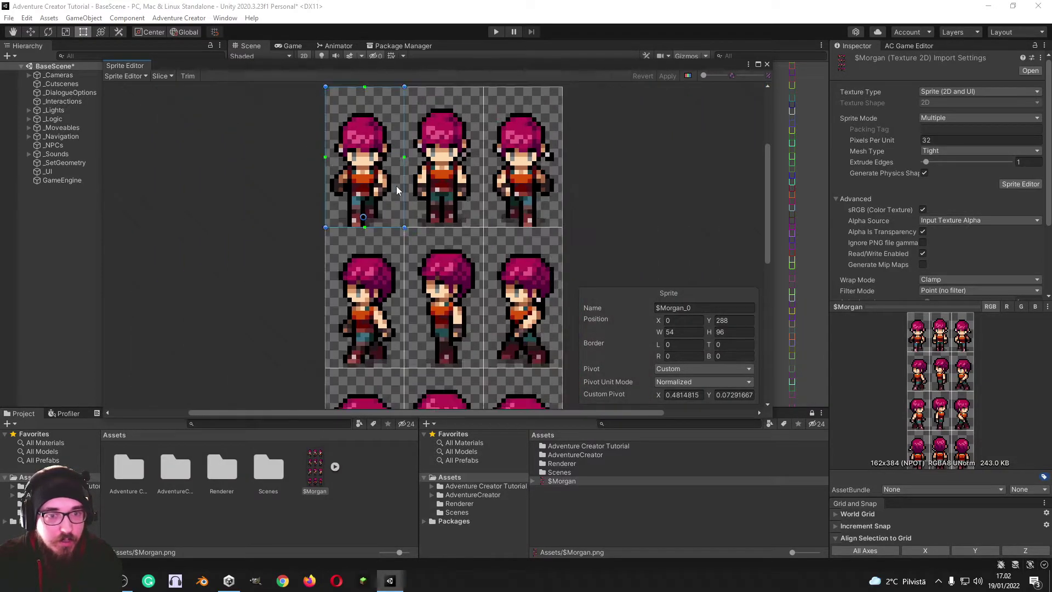
pyautogui.click(452, 182)
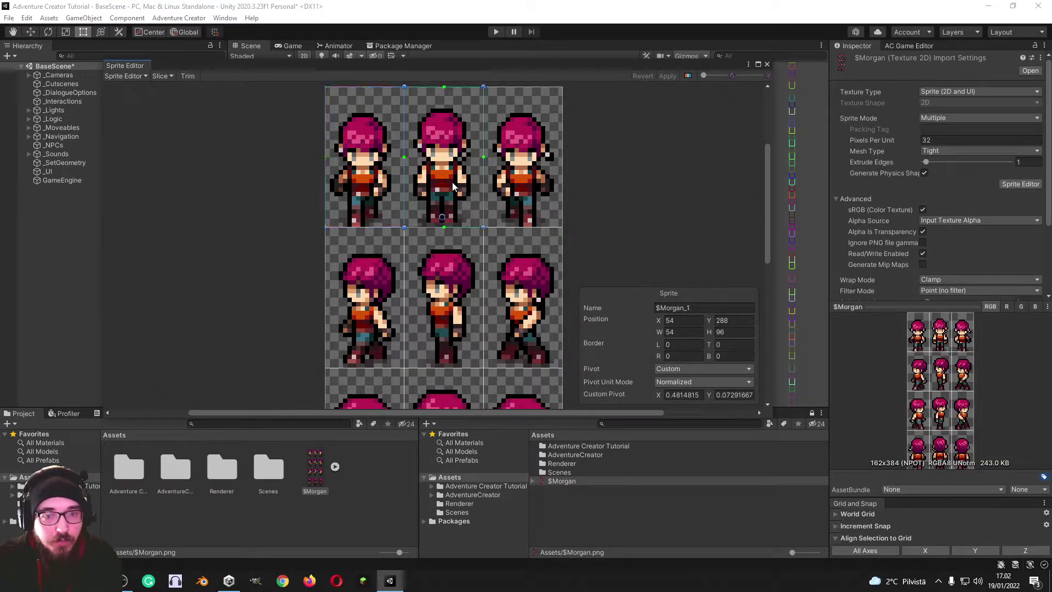
pyautogui.click(517, 184)
pyautogui.click(686, 383)
pyautogui.click(684, 407)
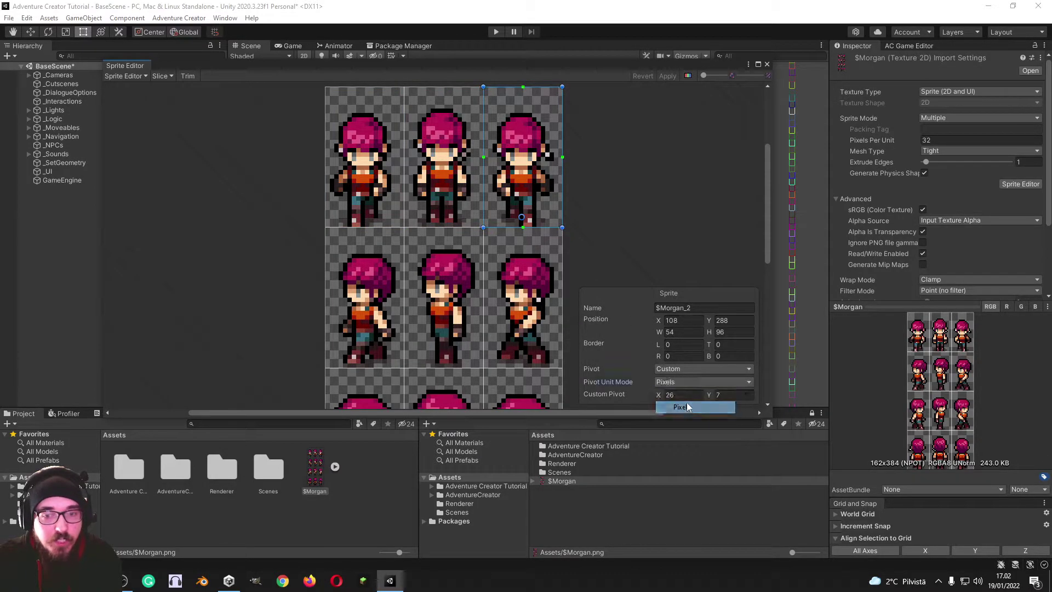
pyautogui.click(373, 299)
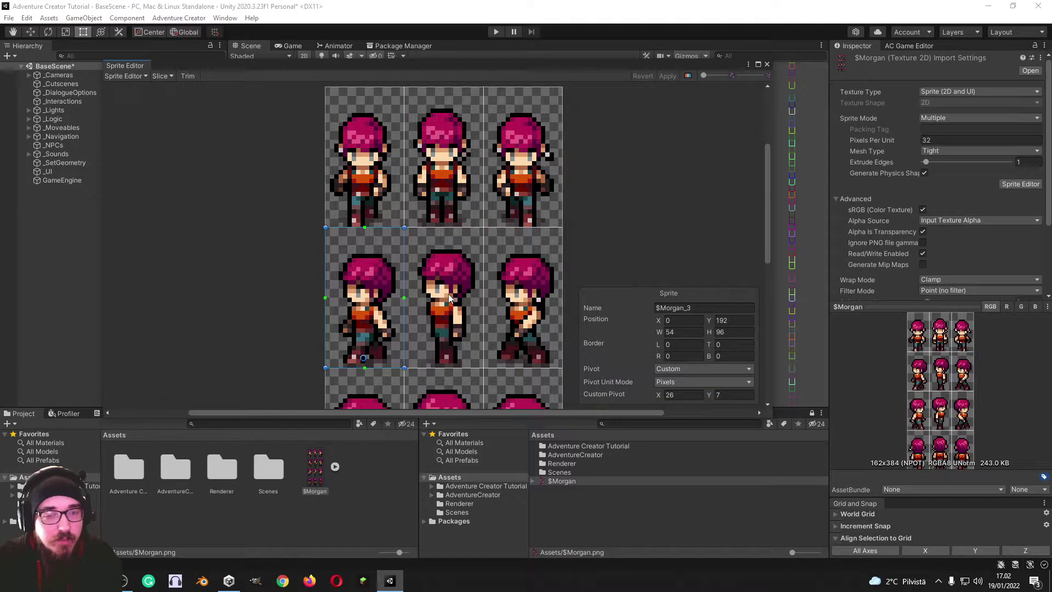
pyautogui.click(449, 299)
pyautogui.click(767, 64)
# Expand $Morgan in the Project panel and inspect frames such as $Morgan_0 and $Morgan_4
pyautogui.click(335, 466)
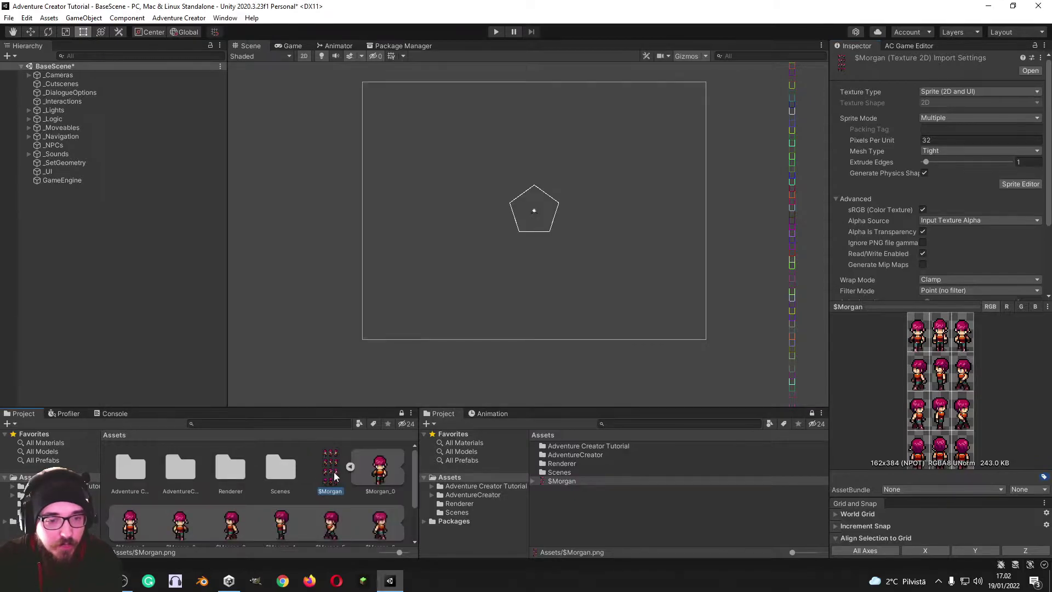
pyautogui.scroll(-1, 373, 471)
pyautogui.scroll(2, 384, 482)
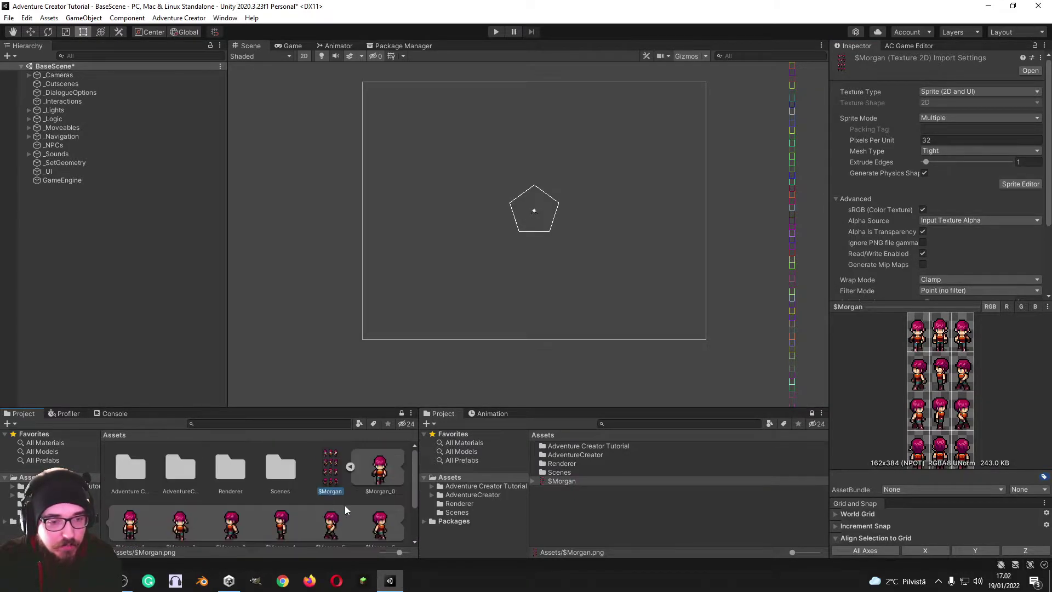
pyautogui.click(383, 481)
pyautogui.click(231, 520)
pyautogui.click(281, 518)
pyautogui.scroll(-2, 315, 509)
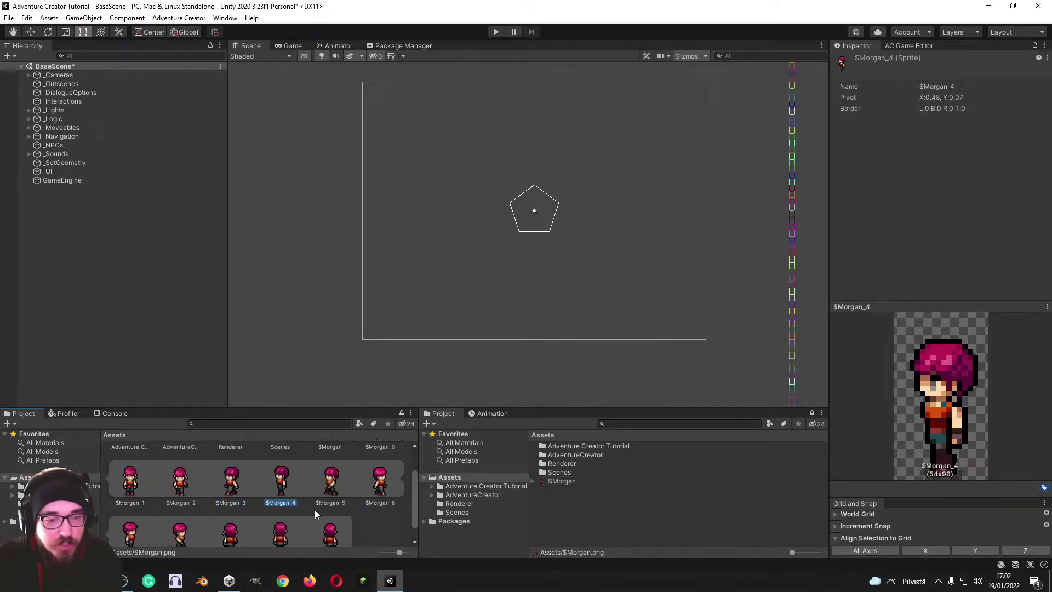
pyautogui.scroll(1, 314, 508)
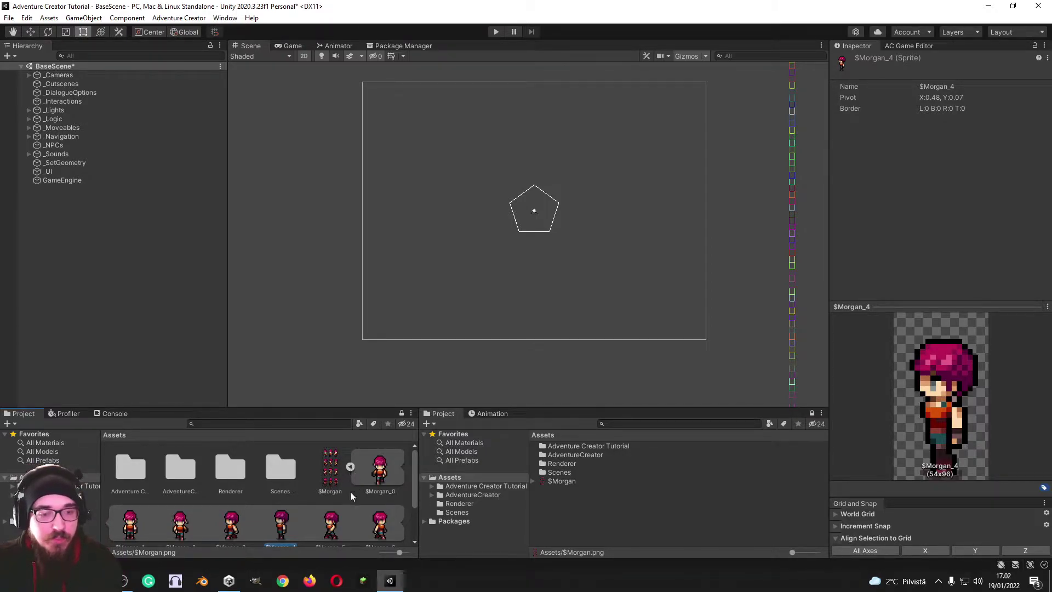
# Drag $Morgan_1 into the scene and center the character in the Scene view with gizmos hidden
pyautogui.moveTo(143, 526); pyautogui.dragTo(130, 308)
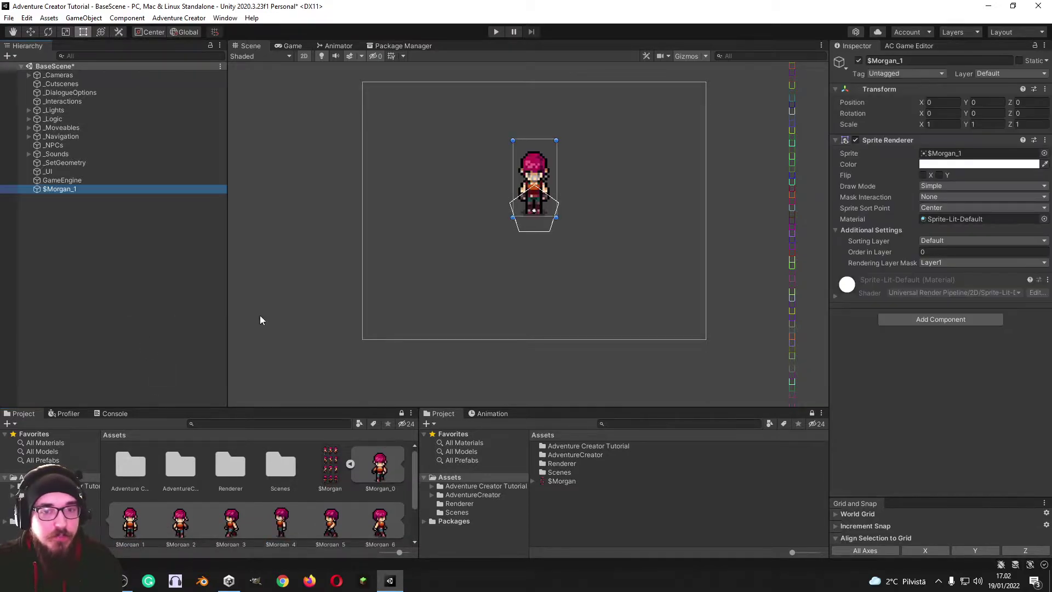
pyautogui.scroll(5, 484, 256)
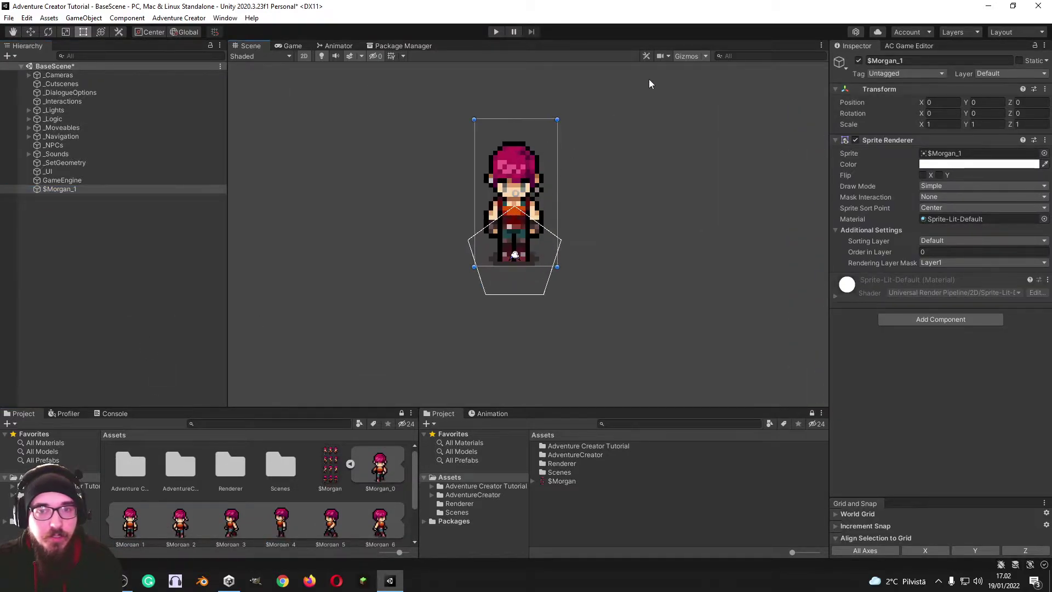
pyautogui.click(682, 56)
pyautogui.click(627, 251)
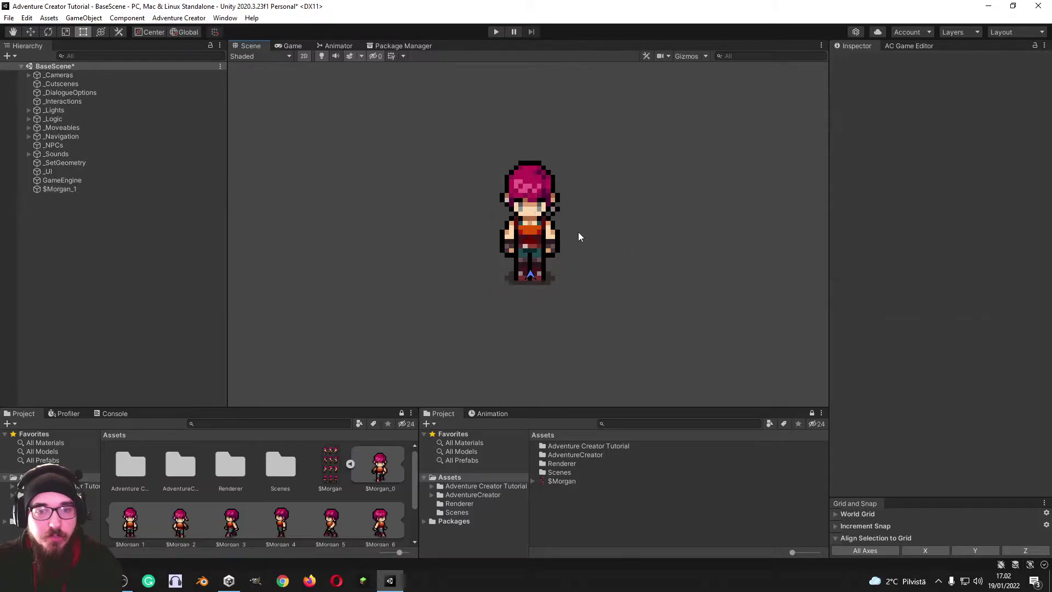
pyautogui.scroll(1, 554, 231)
pyautogui.scroll(5, 529, 235)
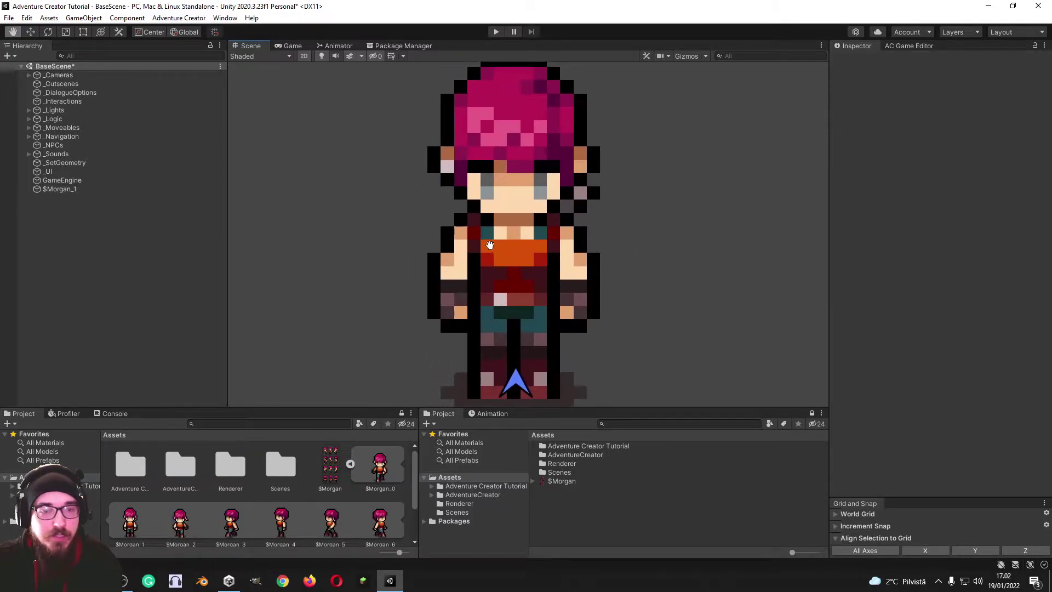
pyautogui.moveTo(491, 256); pyautogui.dragTo(492, 266, button='middle')
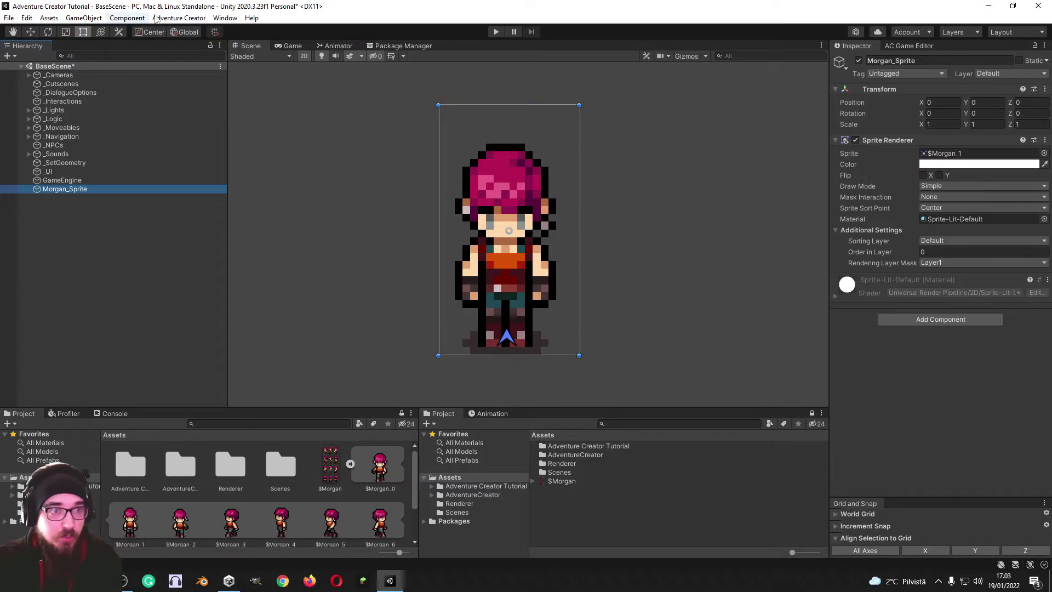
pyautogui.click(185, 18)
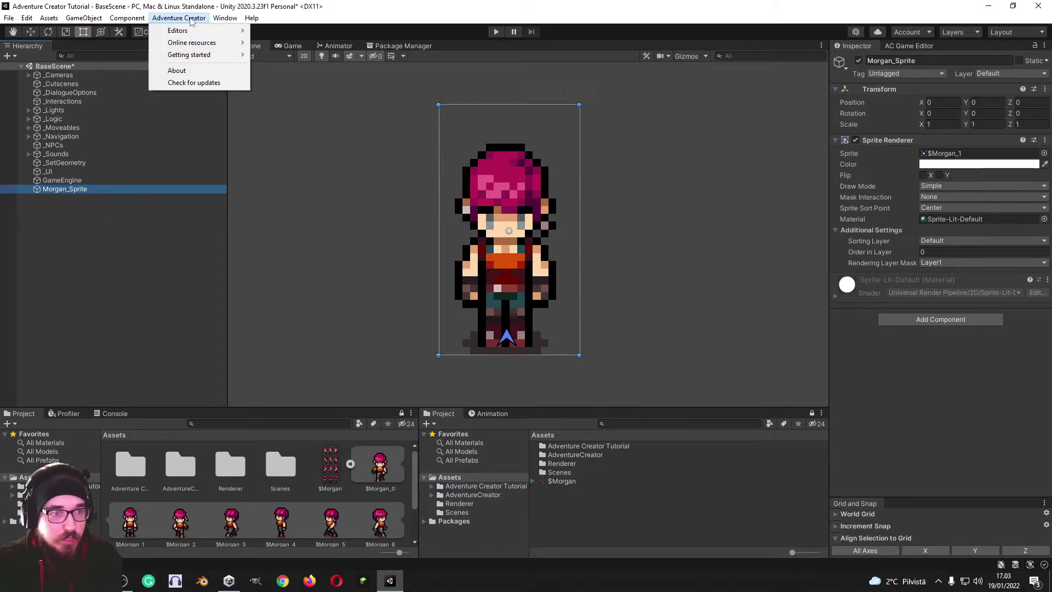
# In the Character Wizard, choose Player and assign Morgan_Sprite as the base graphic
pyautogui.moveTo(200, 31)
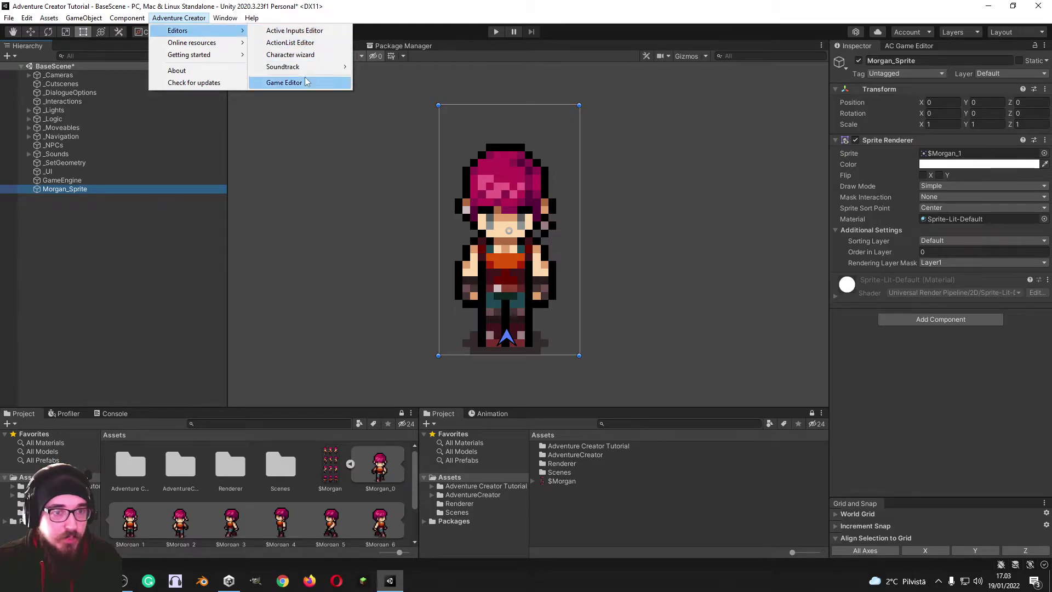
pyautogui.click(290, 55)
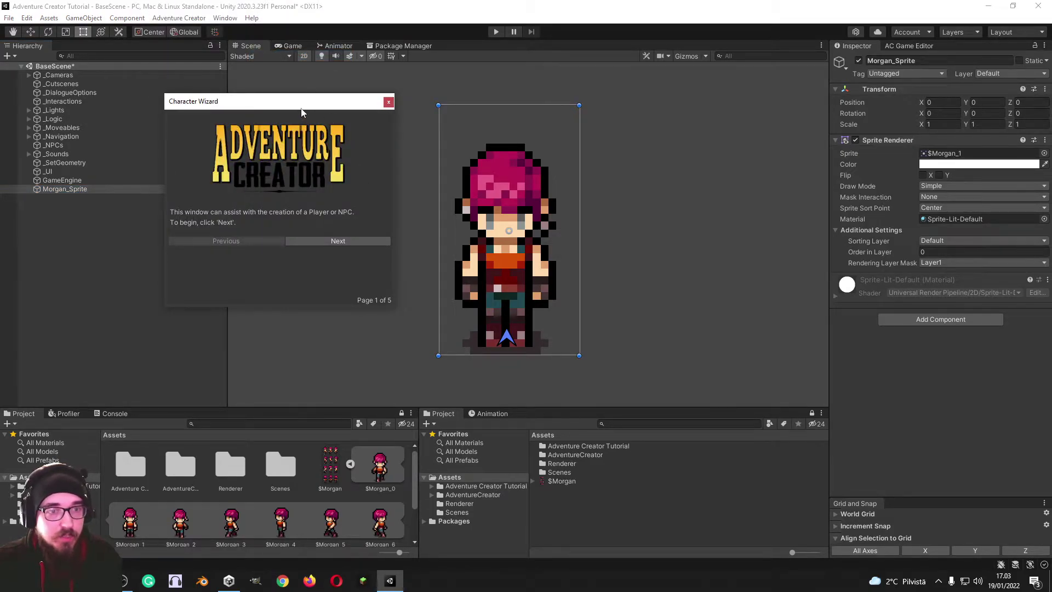
pyautogui.moveTo(295, 105); pyautogui.dragTo(314, 93)
pyautogui.click(356, 228)
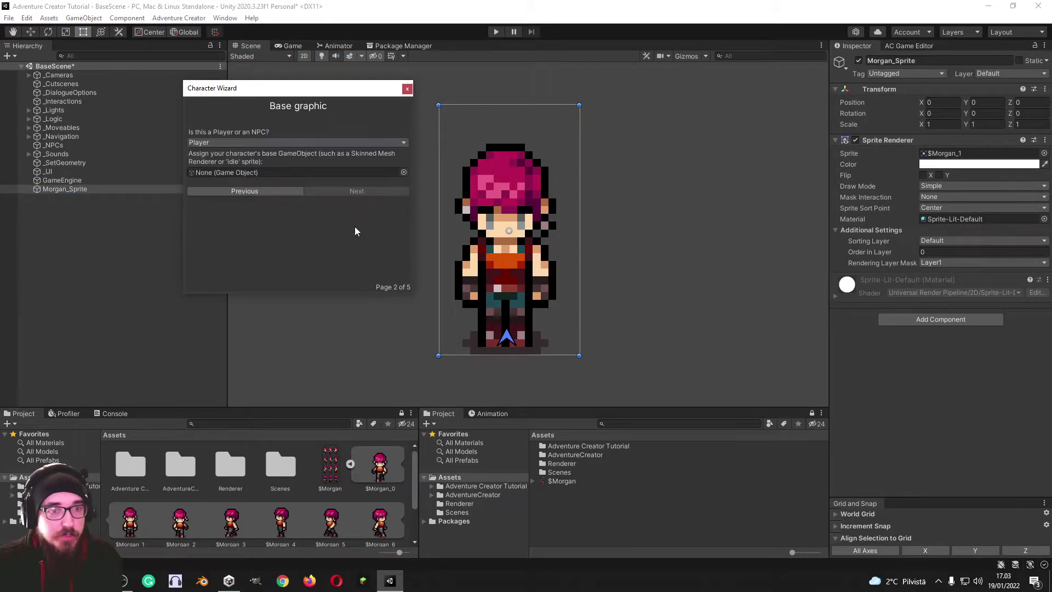
pyautogui.click(245, 143)
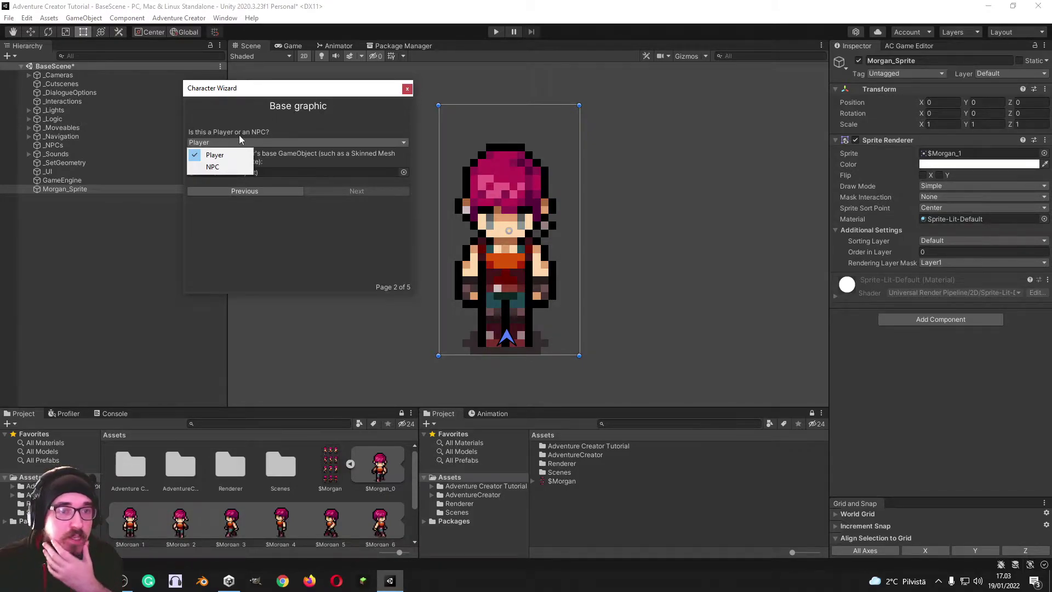
pyautogui.click(214, 156)
pyautogui.moveTo(70, 192); pyautogui.dragTo(236, 176)
pyautogui.click(96, 189)
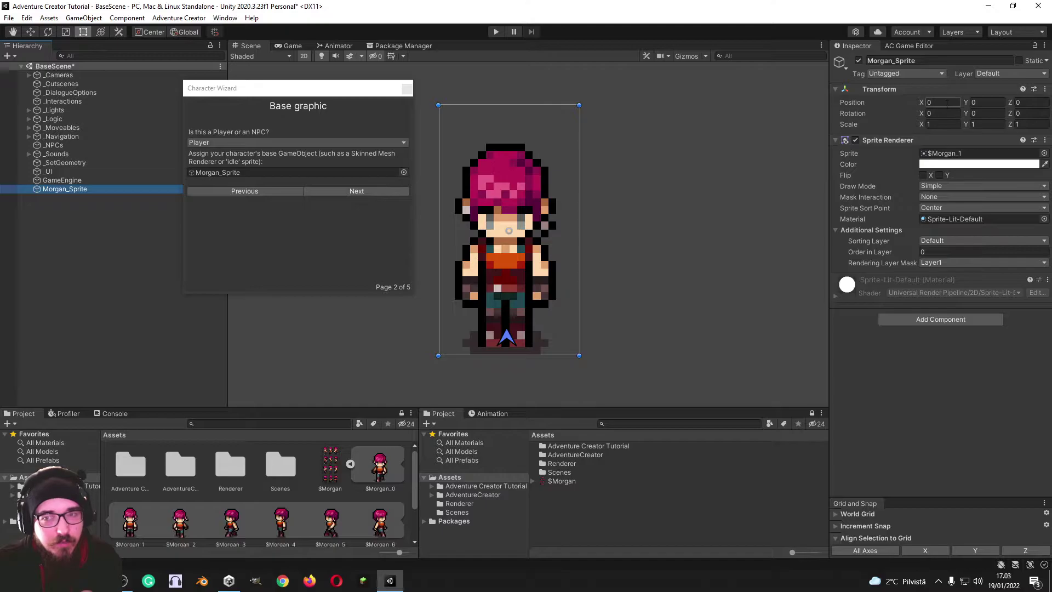
# Keep Sprites Unity as the animation engine and finish creating the player
pyautogui.click(356, 192)
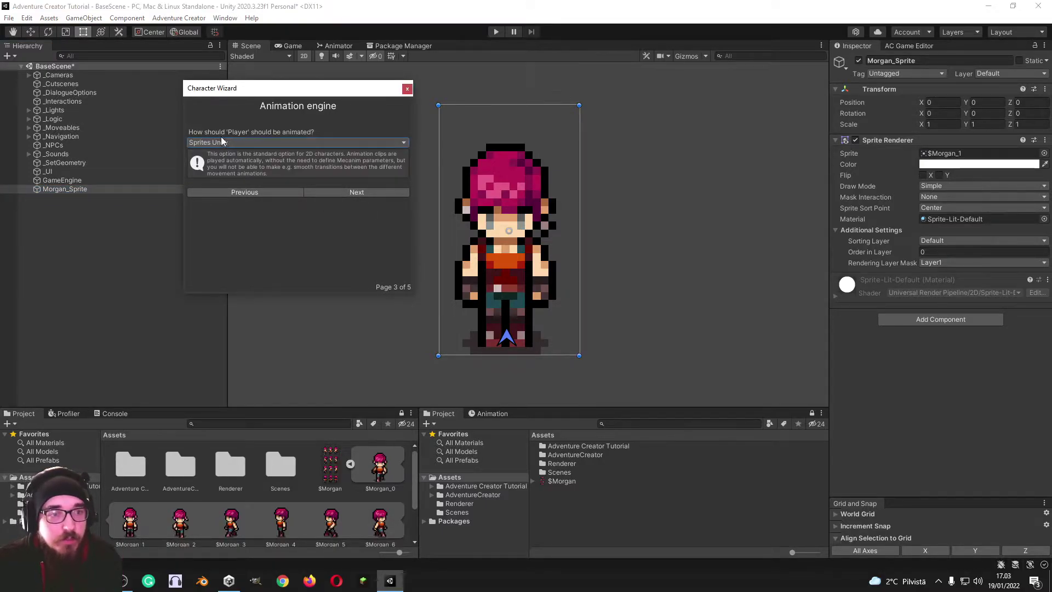
pyautogui.click(246, 142)
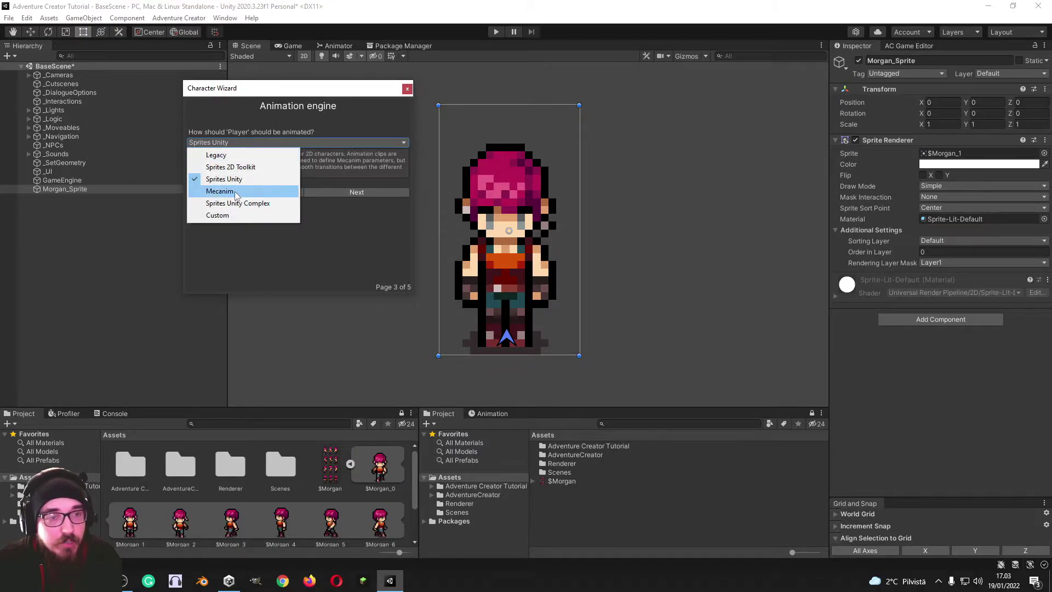
pyautogui.click(360, 163)
pyautogui.click(284, 144)
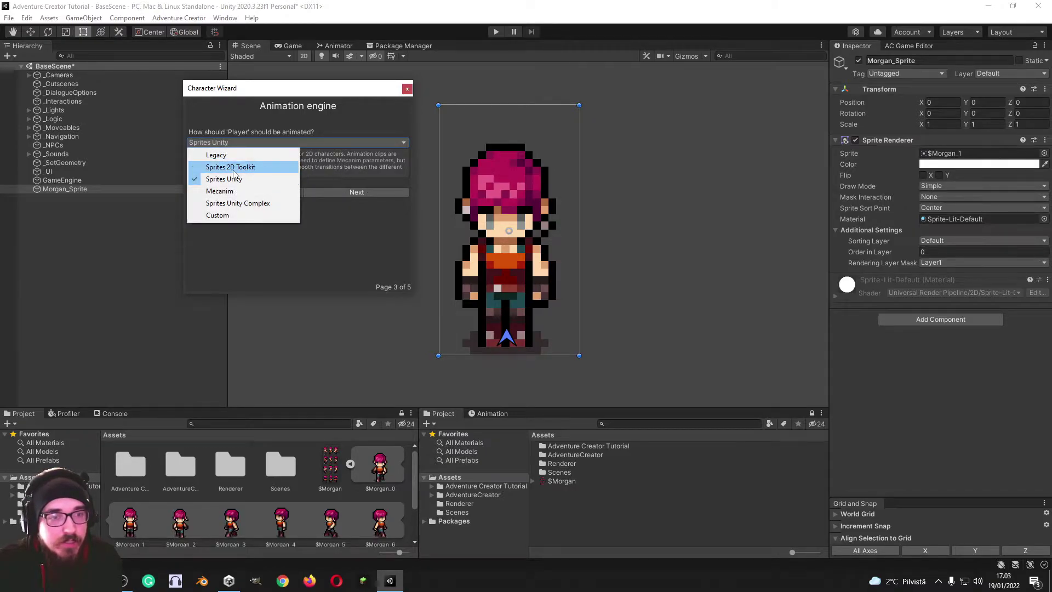
pyautogui.click(339, 160)
pyautogui.click(344, 192)
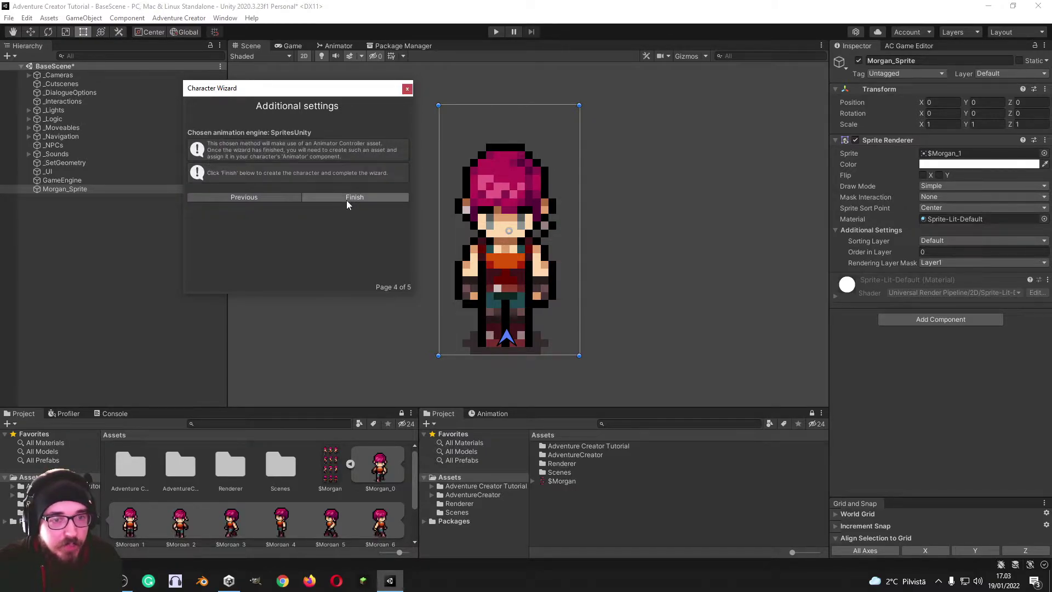
pyautogui.click(347, 197)
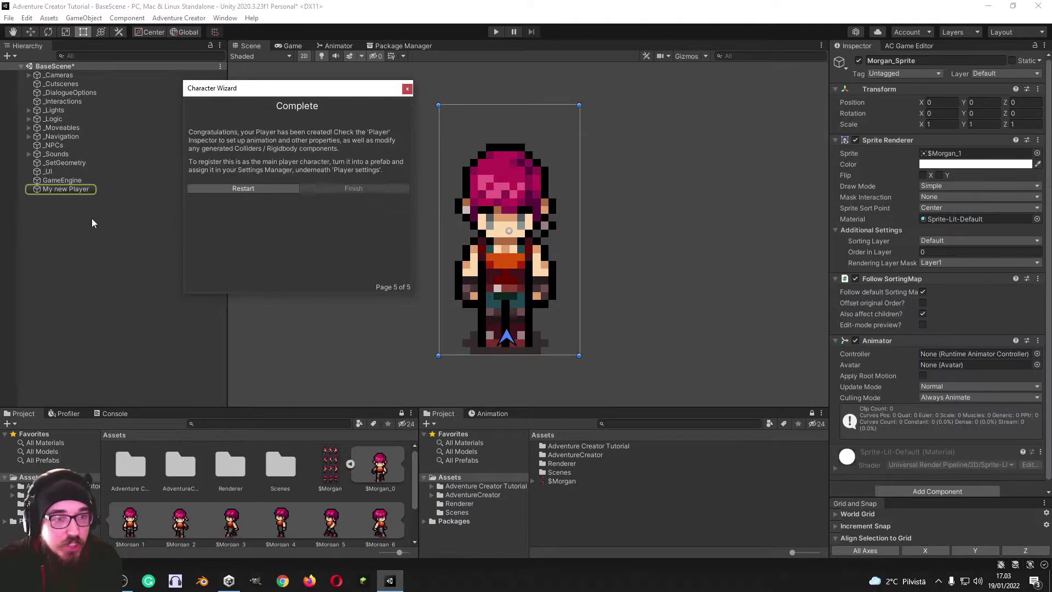
# Frame the new player in the Scene view and rename it Morgan in the Hierarchy
pyautogui.click(407, 89)
pyautogui.click(80, 189)
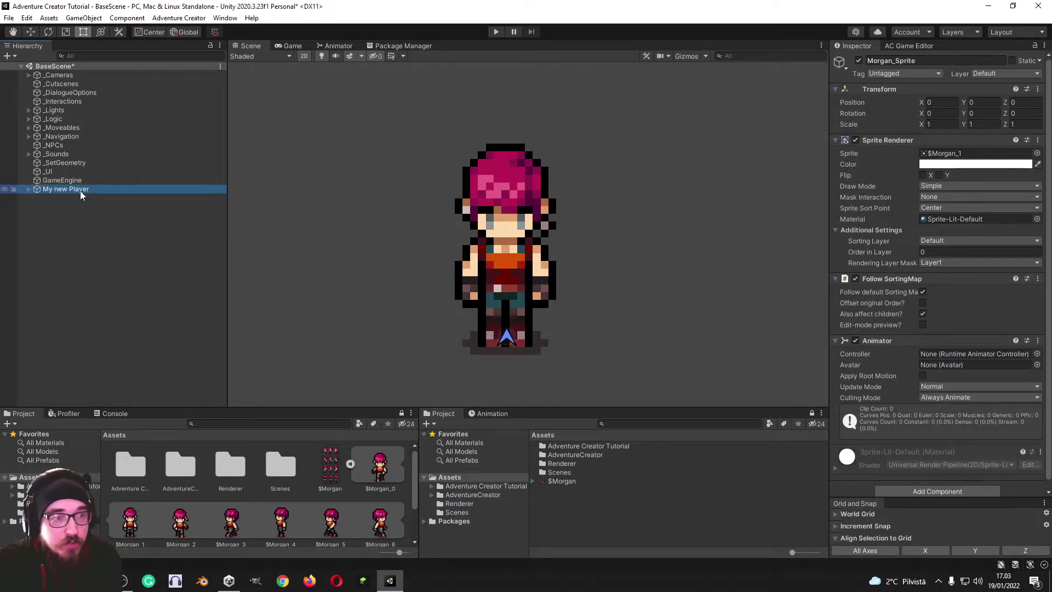
pyautogui.scroll(-5, 422, 218)
pyautogui.press('f')
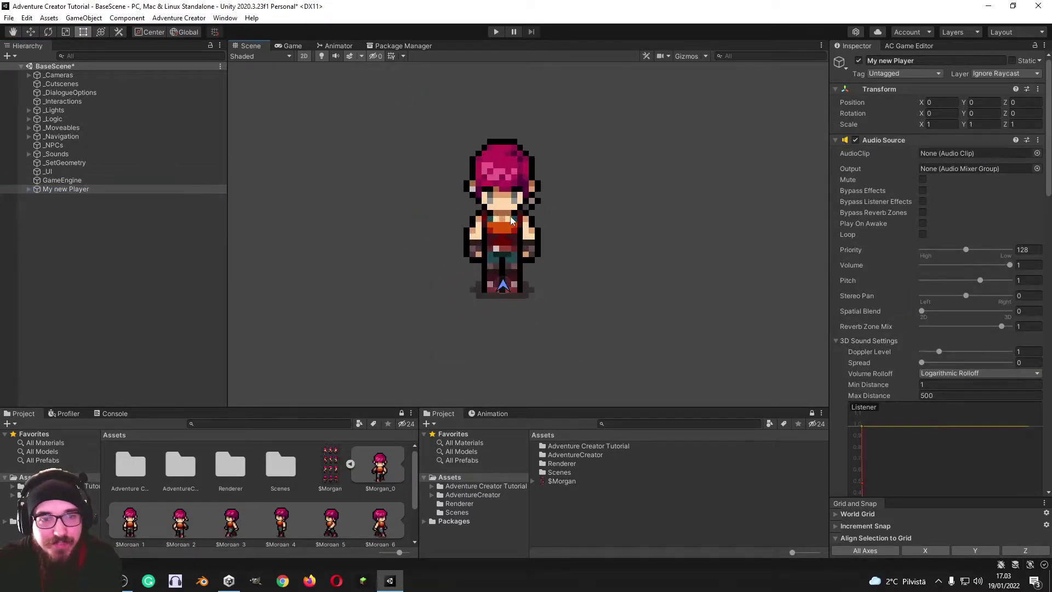
pyautogui.click(29, 190)
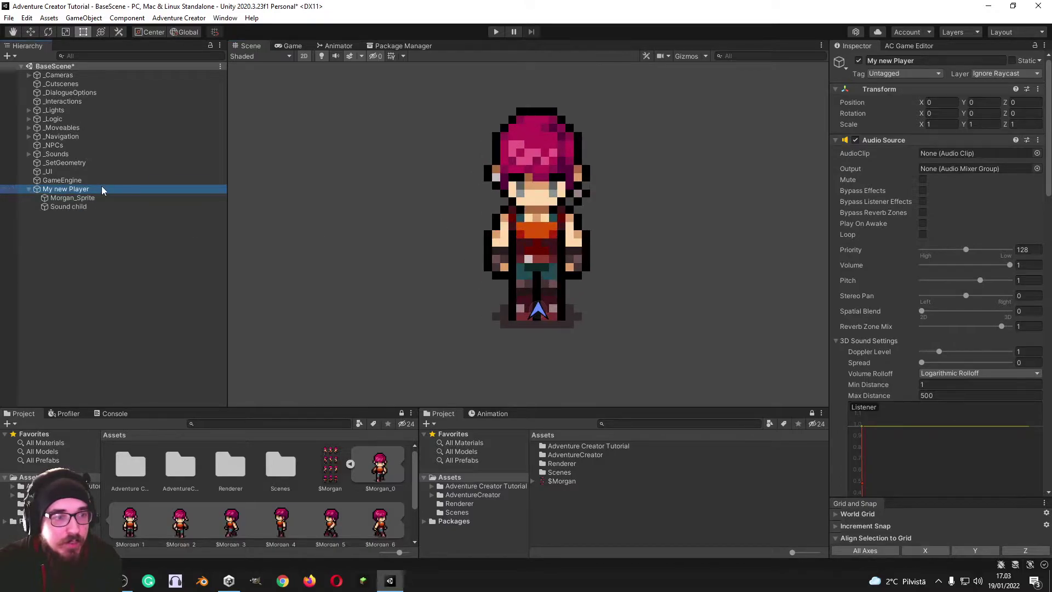
pyautogui.click(102, 190)
pyautogui.write('Mor')
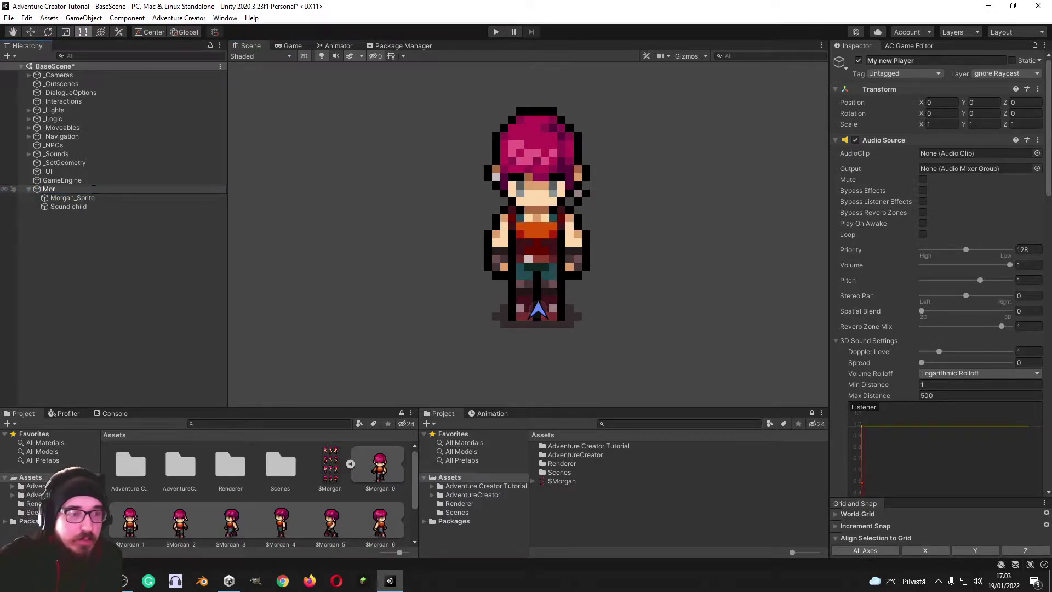
pyautogui.write('gan')
pyautogui.press('Return')
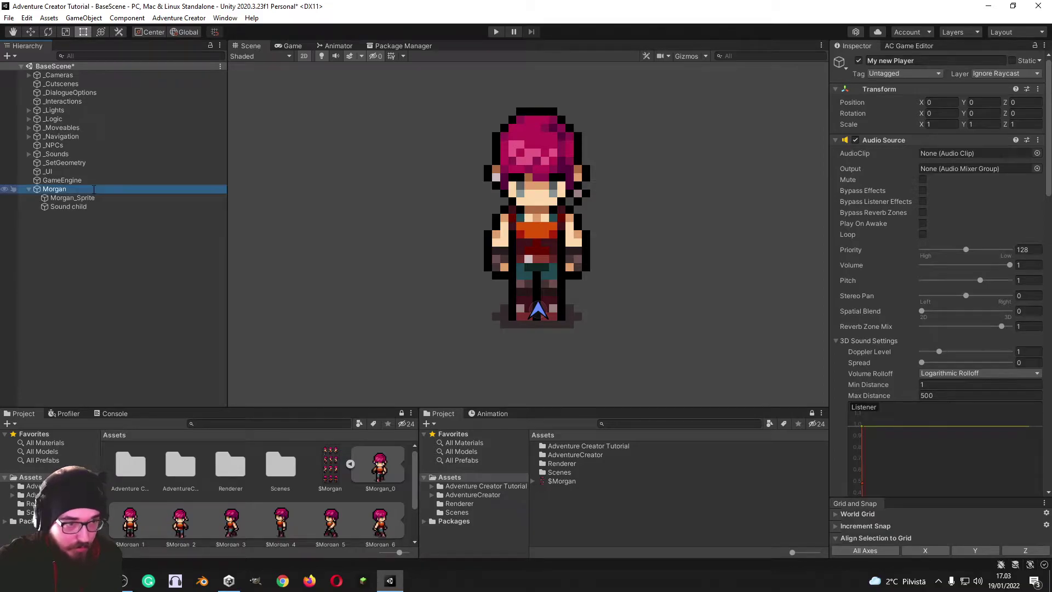
# Scroll through Morgan's Inspector to review its sprite child and animation settings
pyautogui.scroll(3, 455, 235)
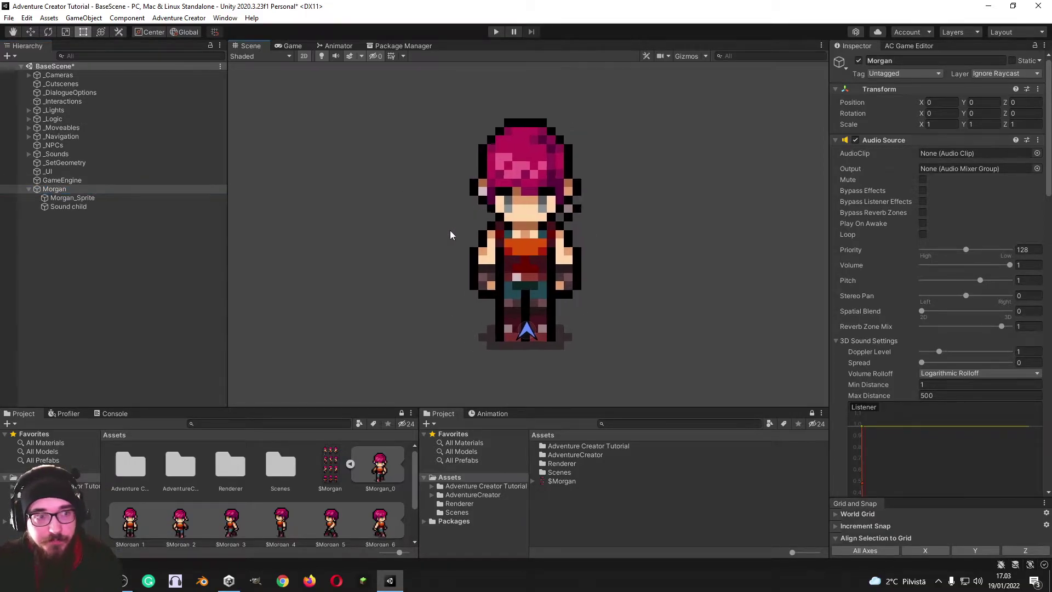
pyautogui.scroll(-5, 874, 212)
pyautogui.scroll(-6, 899, 214)
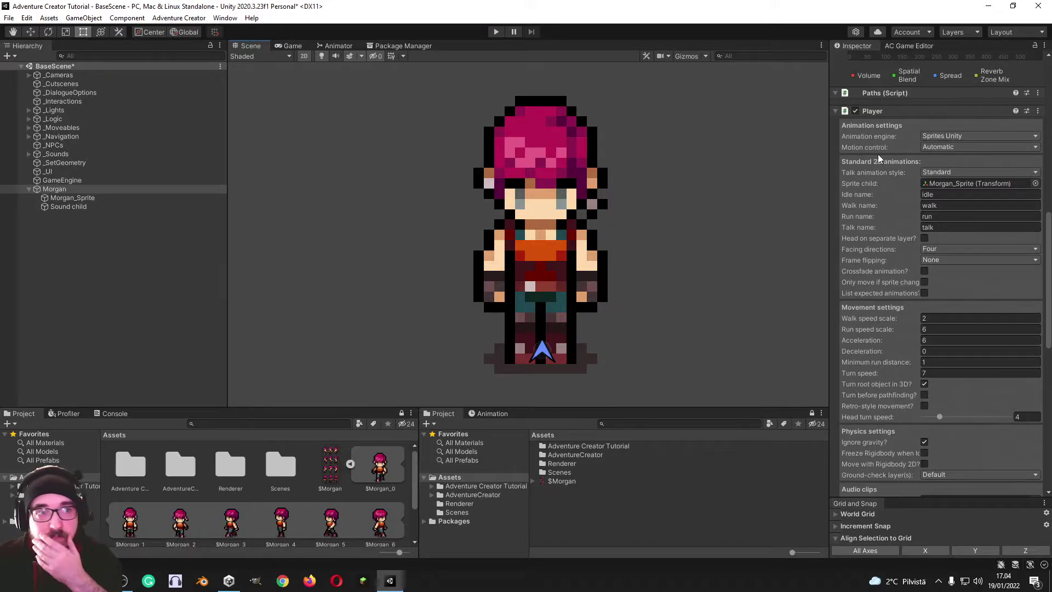
pyautogui.scroll(3, 880, 162)
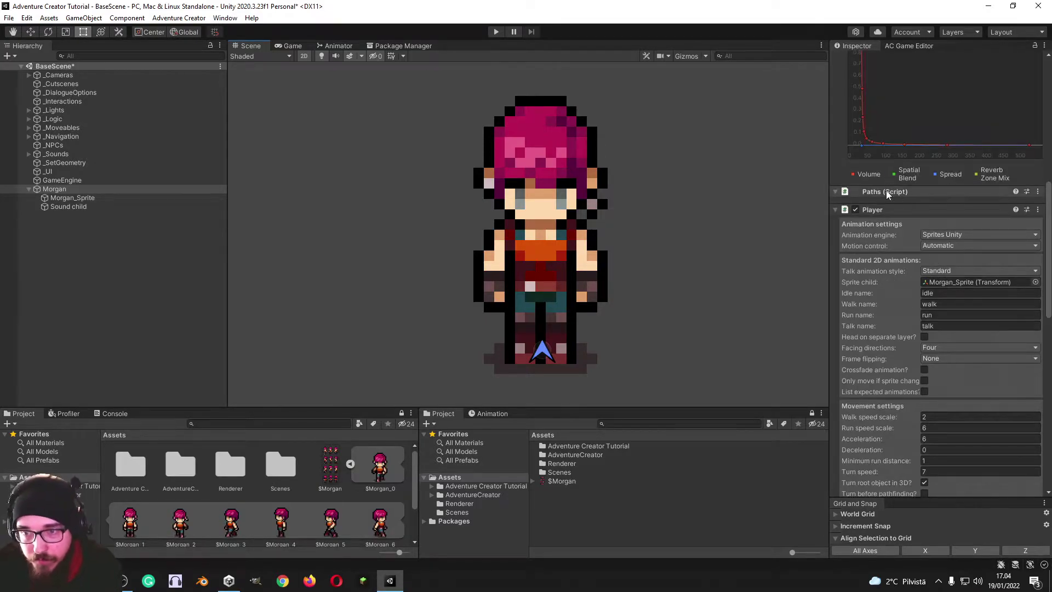
pyautogui.scroll(5, 885, 208)
pyautogui.scroll(-12, 880, 230)
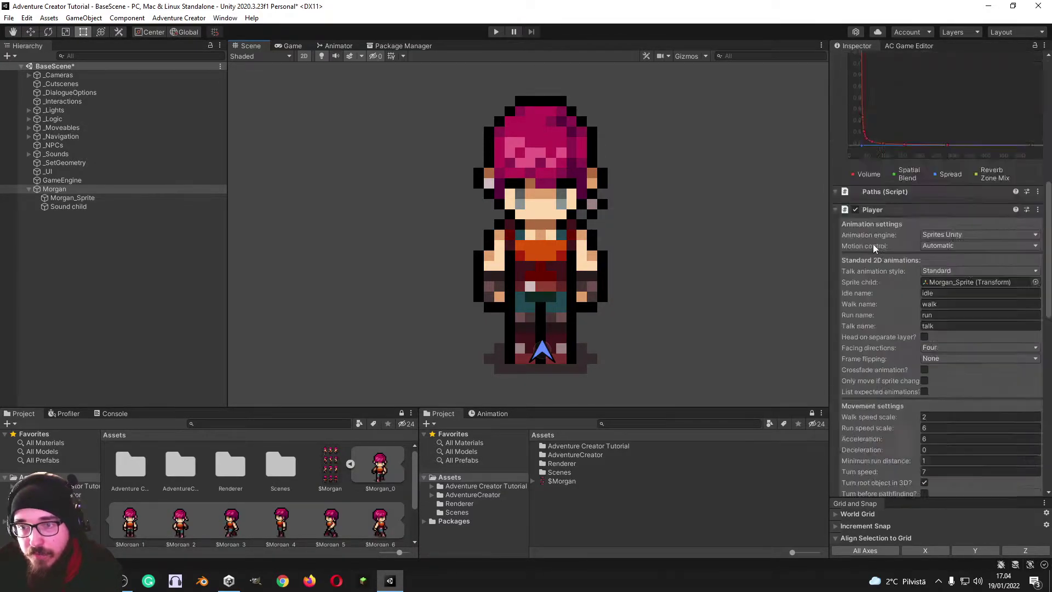
pyautogui.scroll(-5, 878, 245)
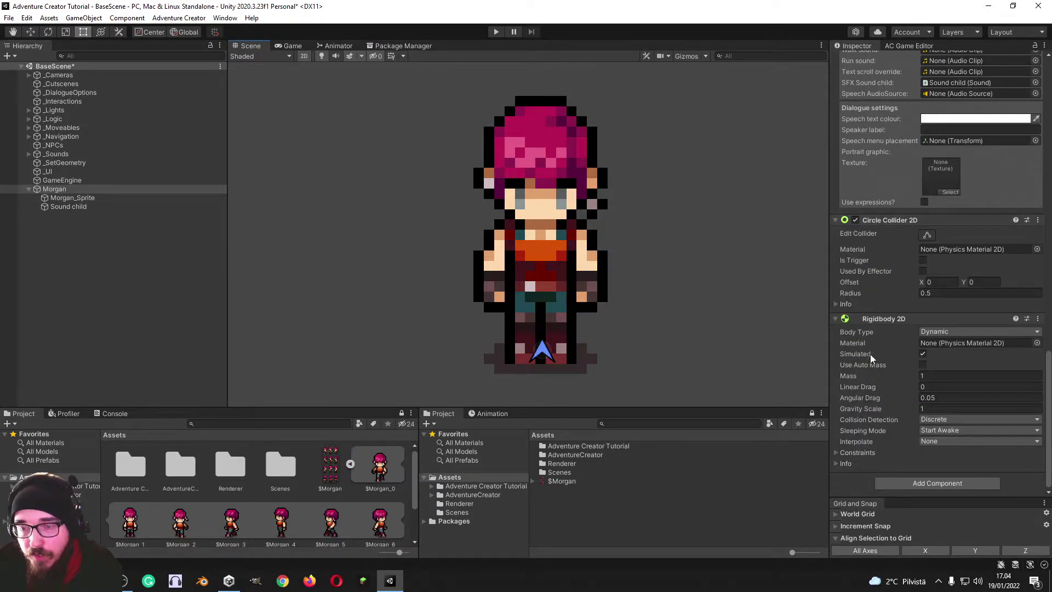
pyautogui.scroll(15, 901, 269)
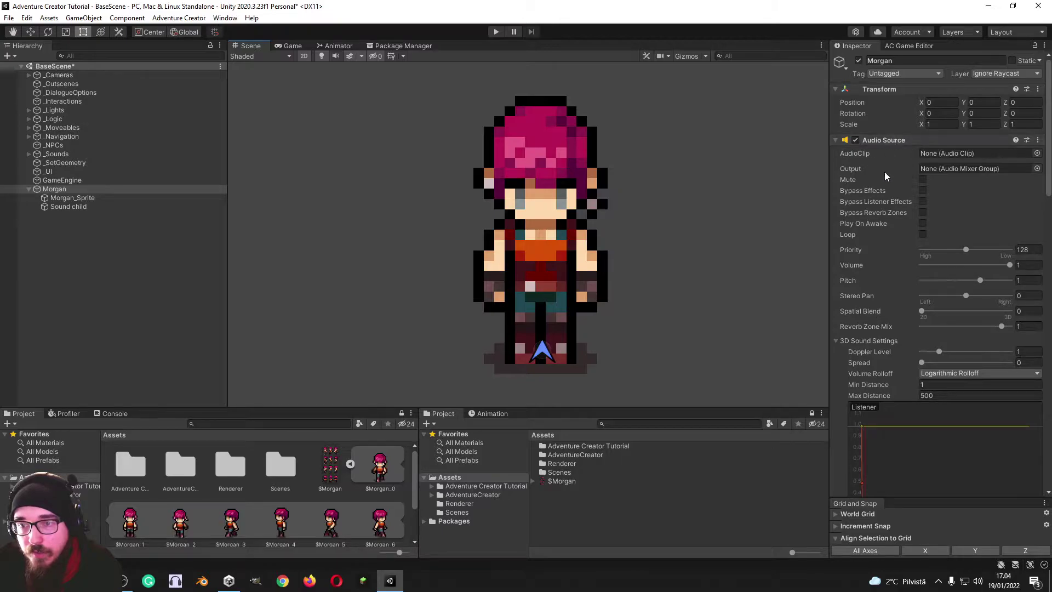
# Collapse the Audio Source and Paths components and clear the Talk name
pyautogui.click(907, 141)
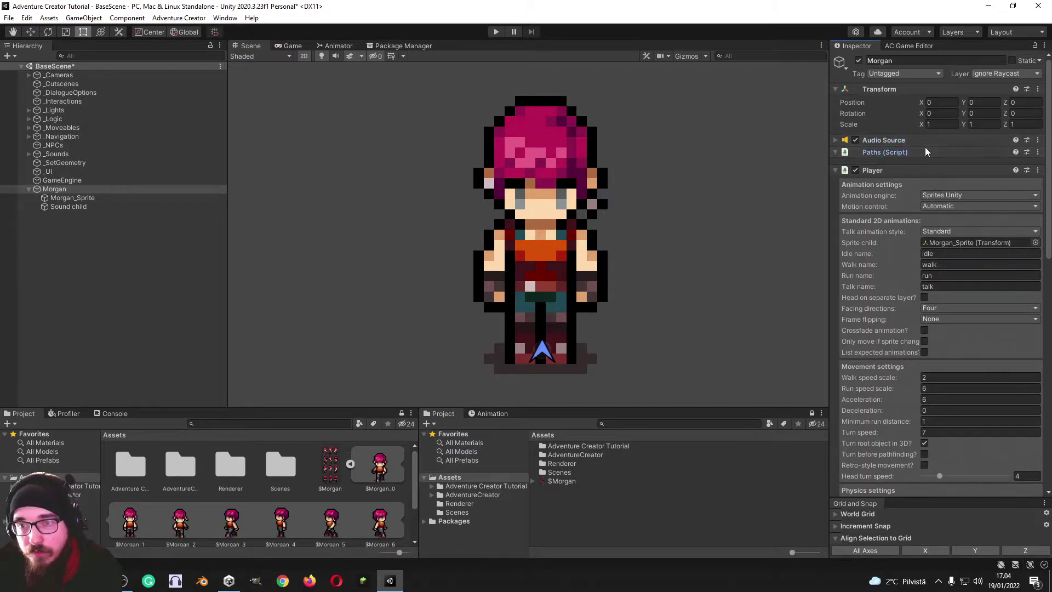
pyautogui.click(923, 152)
pyautogui.click(925, 154)
pyautogui.click(926, 154)
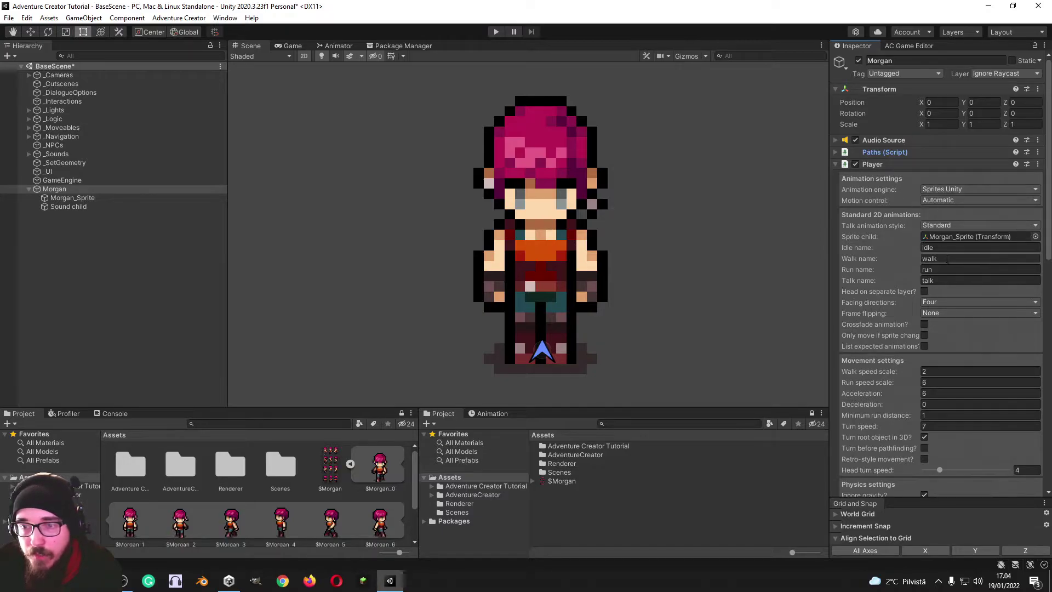
pyautogui.click(943, 282)
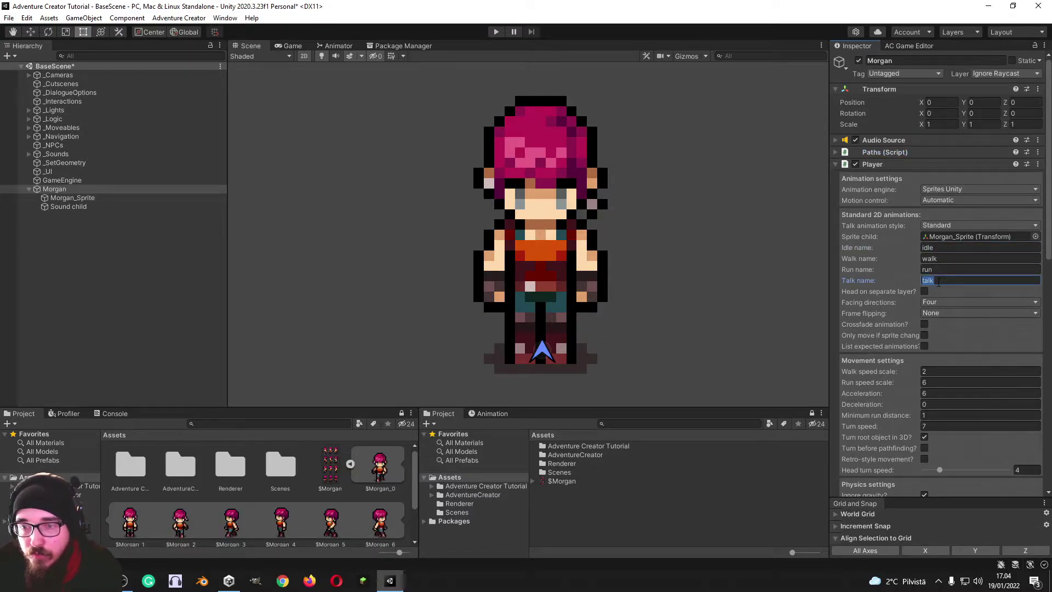
pyautogui.press('BackSpace')
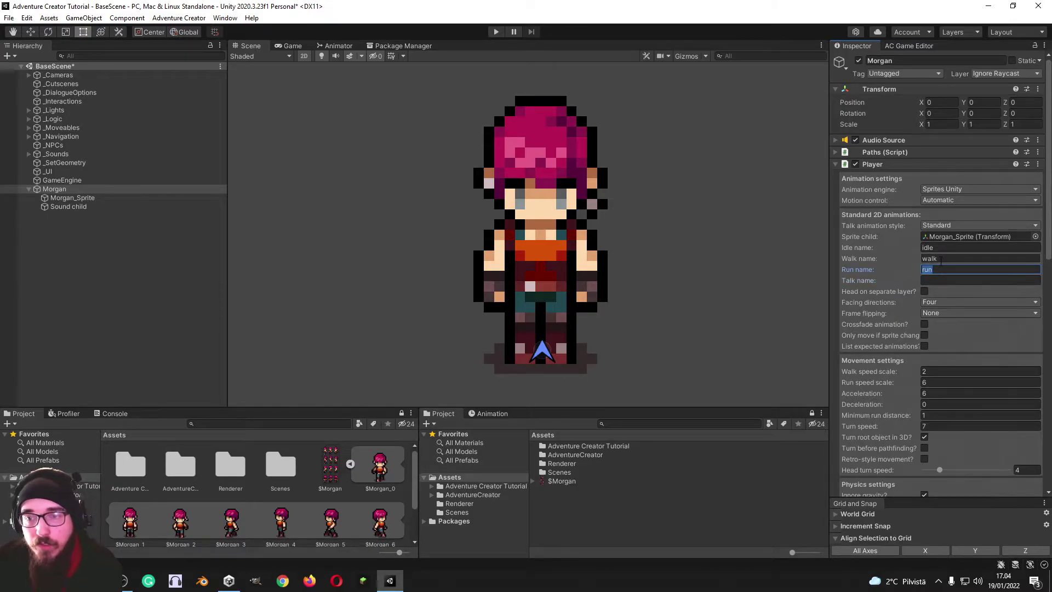
# Set Idle name to Morgar_Idle and both Walk and Run names to Morgar_Walk
pyautogui.click(943, 248)
pyautogui.doubleClick(944, 248)
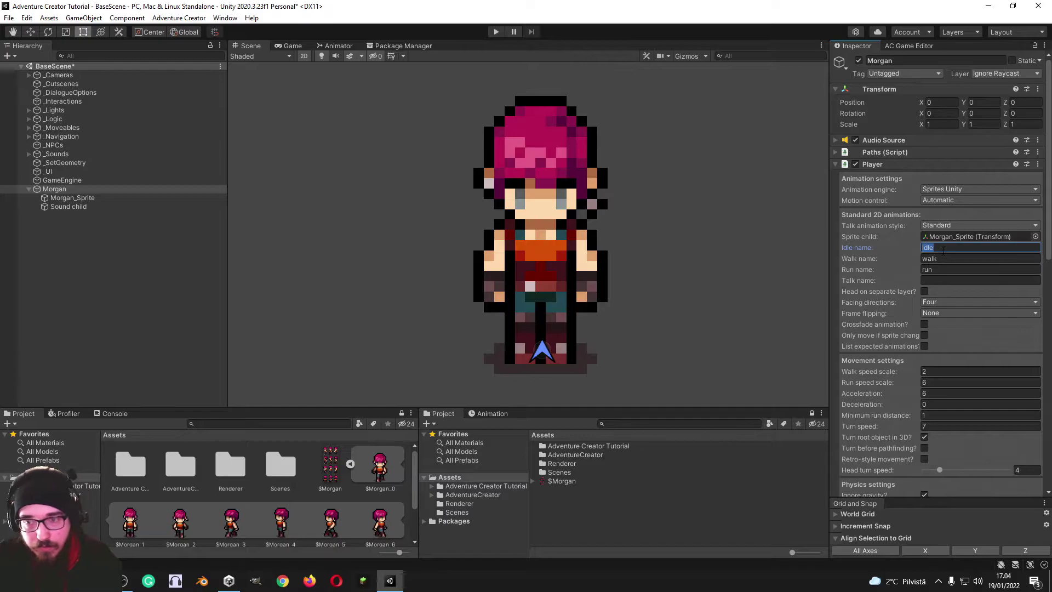
pyautogui.write('Morgar_I')
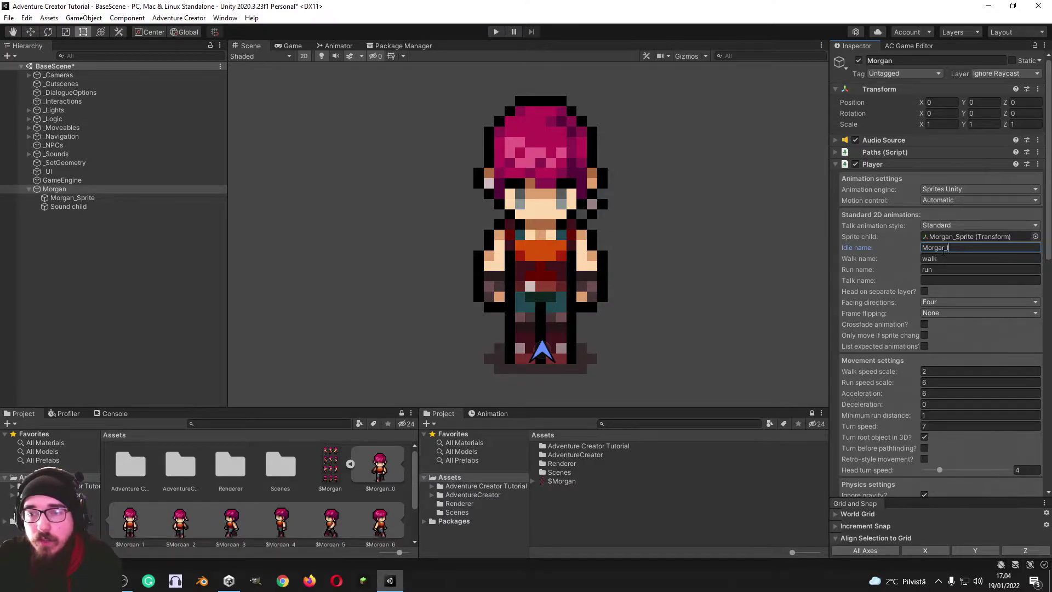
pyautogui.hotkey('ctrl', 'a')
pyautogui.hotkey('ctrl', 'c')
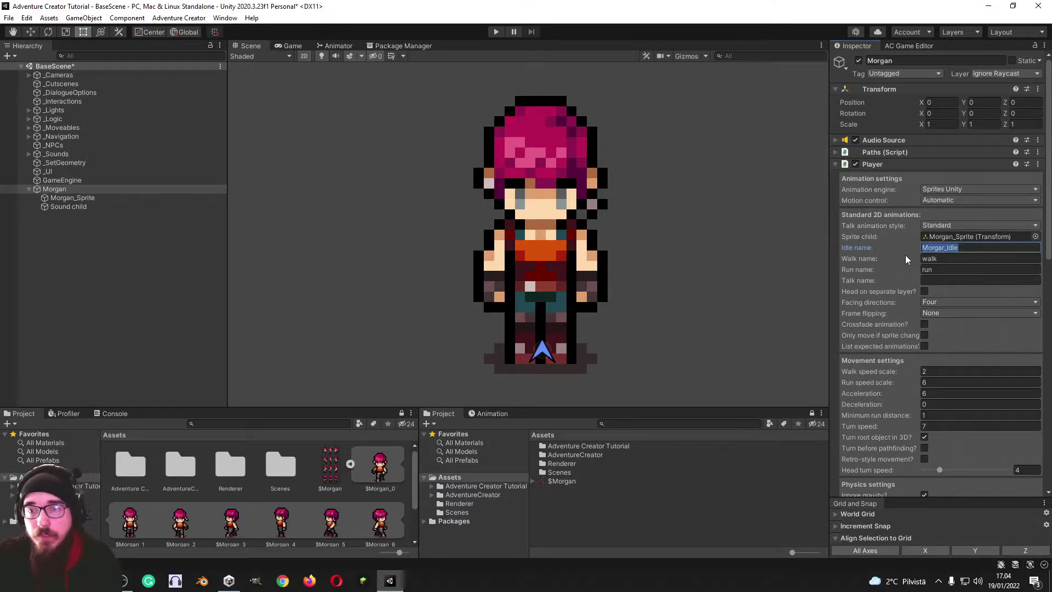
pyautogui.click(931, 259)
pyautogui.hotkey('ctrl', 'v')
pyautogui.doubleClick(949, 259)
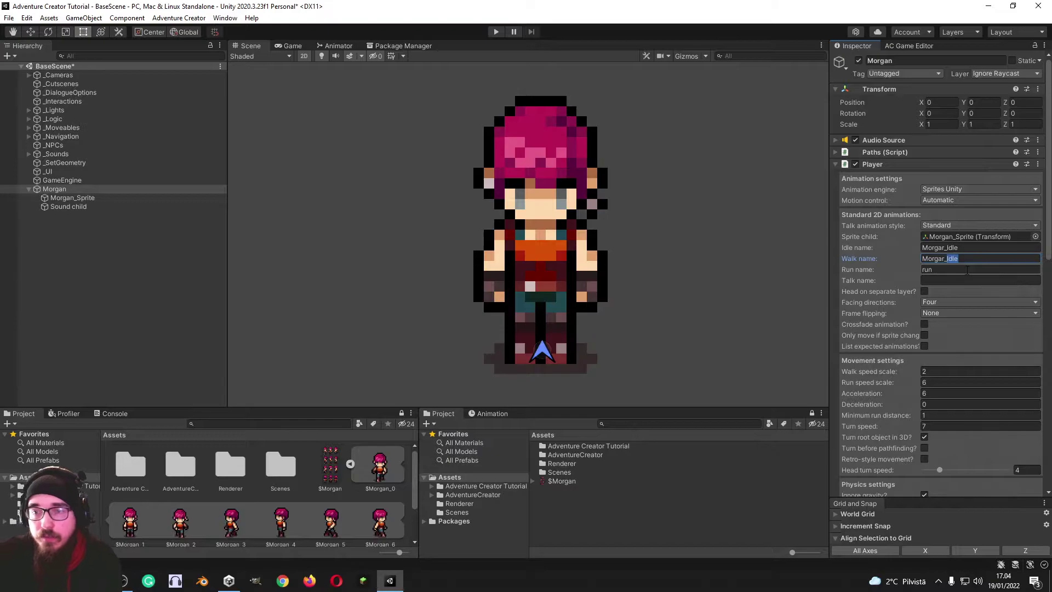
pyautogui.write('Walk')
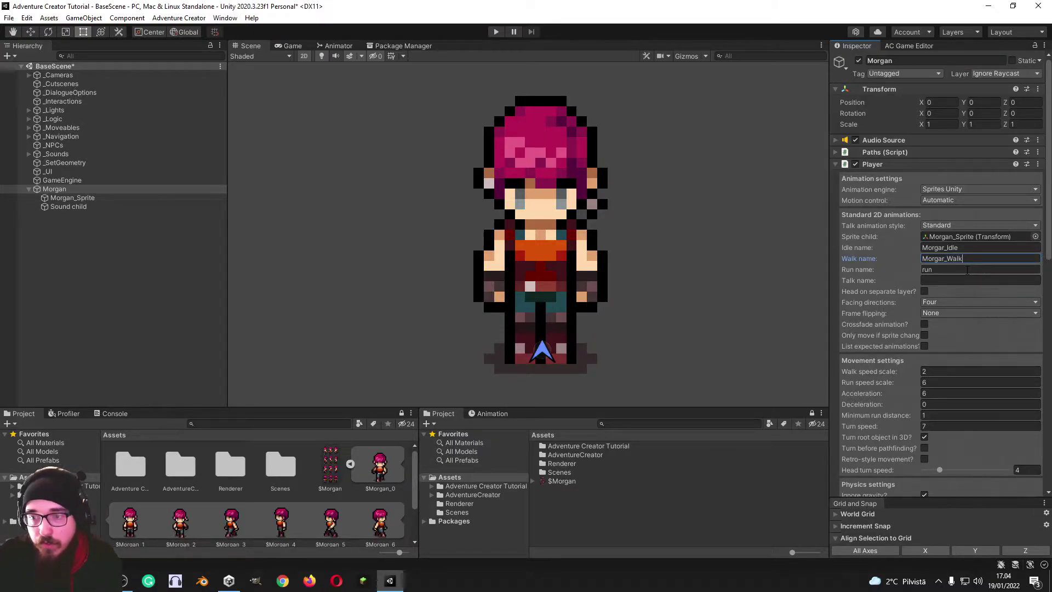
pyautogui.hotkey('ctrl', 'a')
pyautogui.hotkey('ctrl', 'c')
pyautogui.click(970, 270)
pyautogui.hotkey('ctrl', 'v')
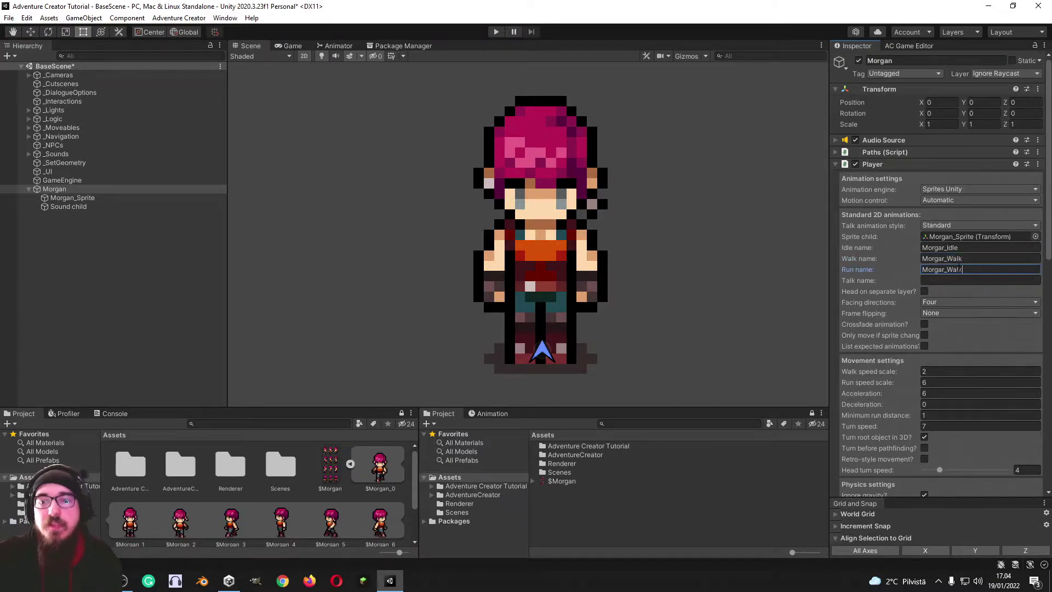
pyautogui.hotkey('ctrl', 'a')
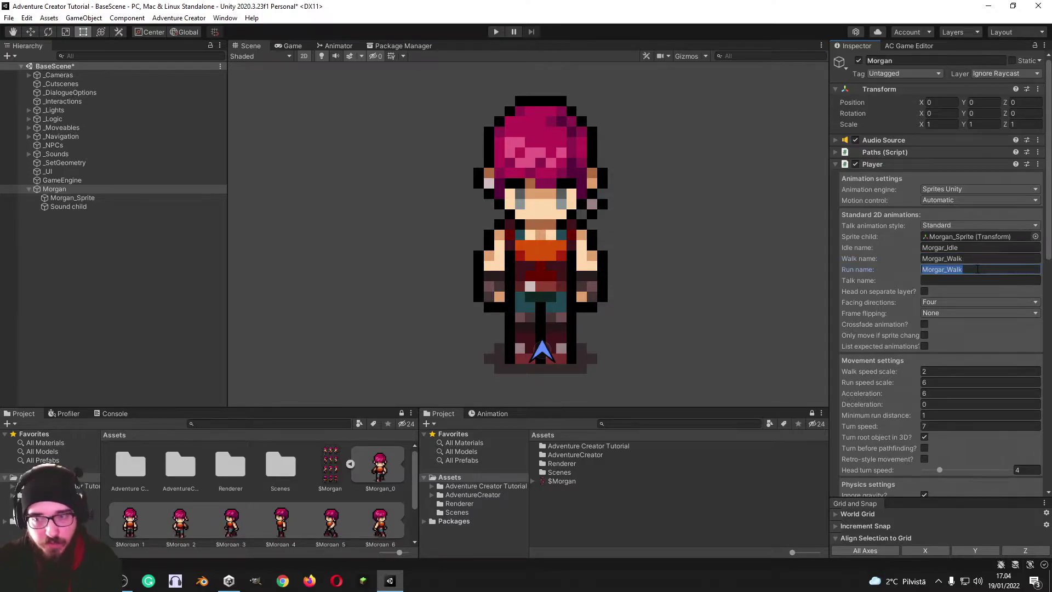
pyautogui.click(980, 269)
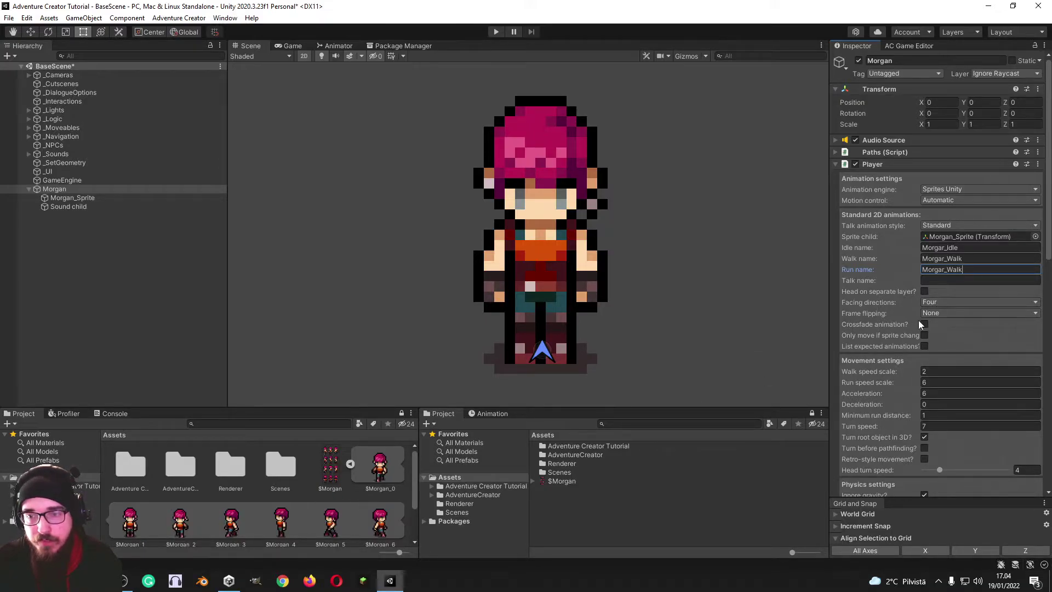
# Keep Facing directions at Four and Frame flipping at None
pyautogui.click(955, 303)
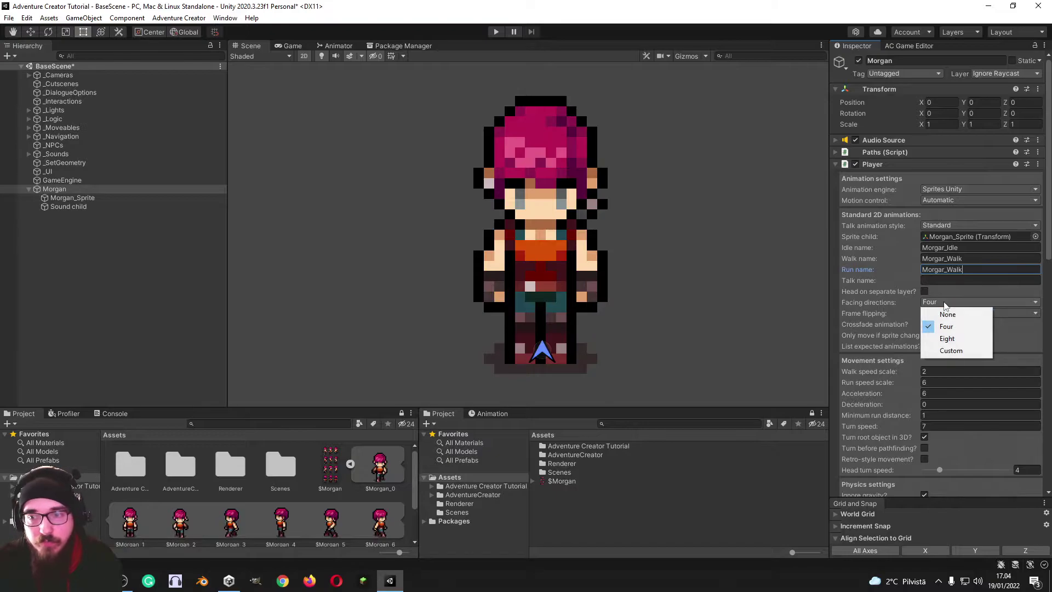
pyautogui.click(885, 311)
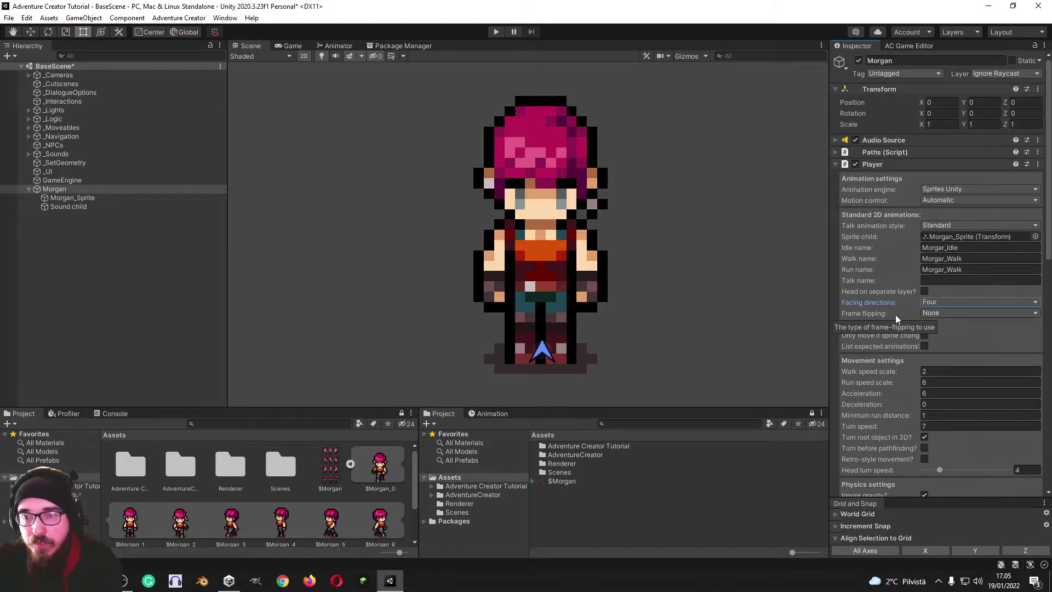
pyautogui.click(940, 314)
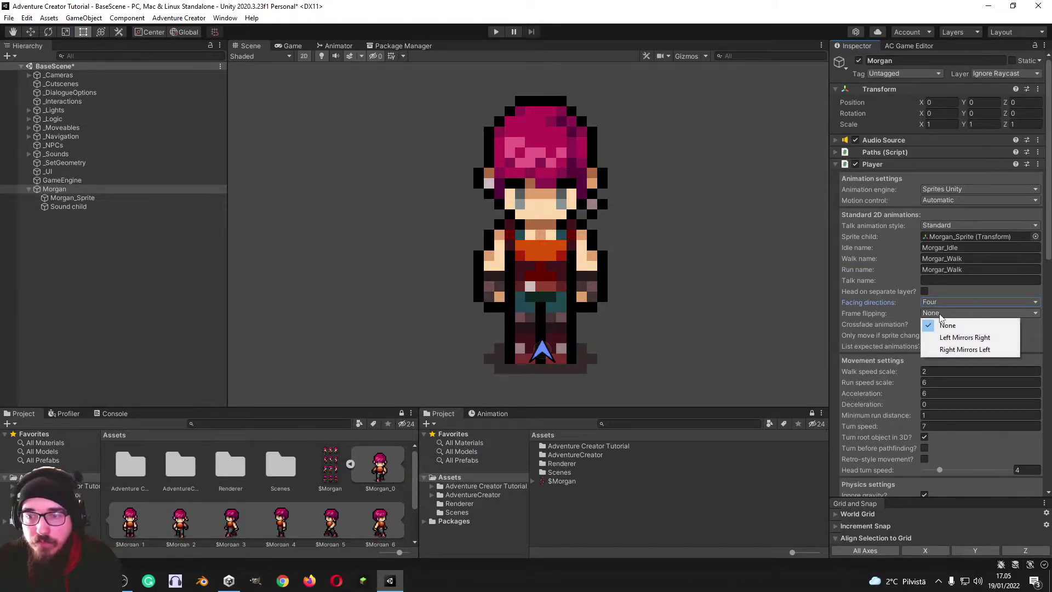
pyautogui.click(892, 318)
pyautogui.scroll(-2, 384, 483)
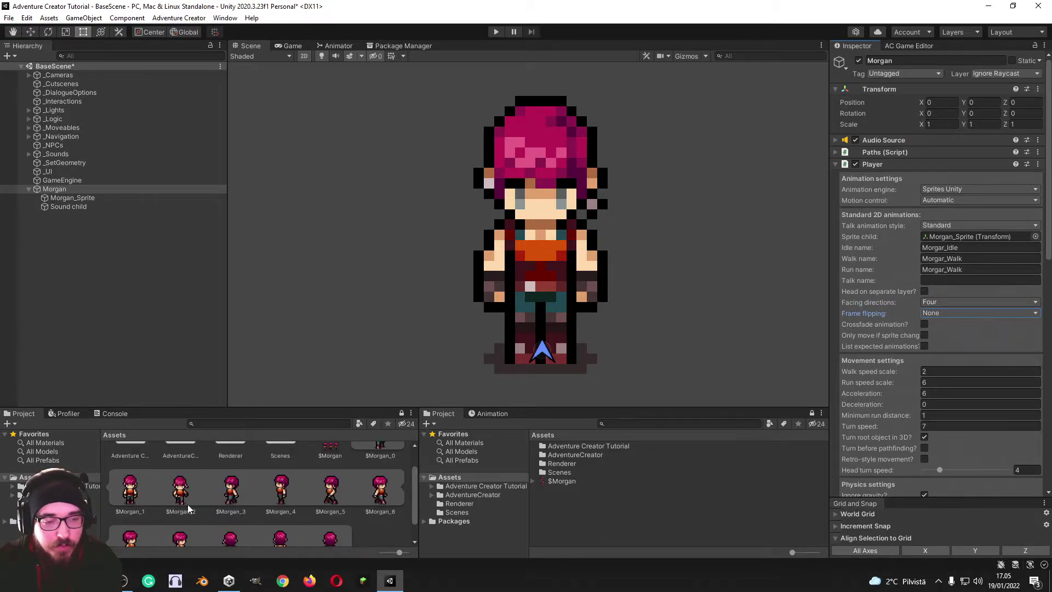
# In the Player component, turn off 3D root turning and set Minimum run distance to 0
pyautogui.scroll(-1, 188, 509)
pyautogui.scroll(2, 188, 508)
pyautogui.scroll(-4, 937, 190)
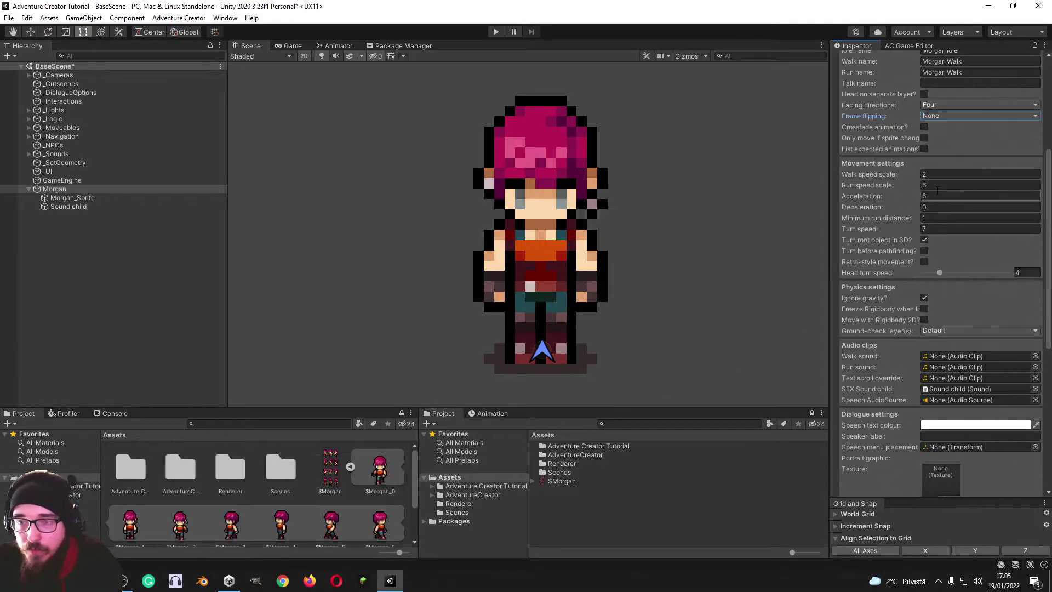
pyautogui.click(940, 176)
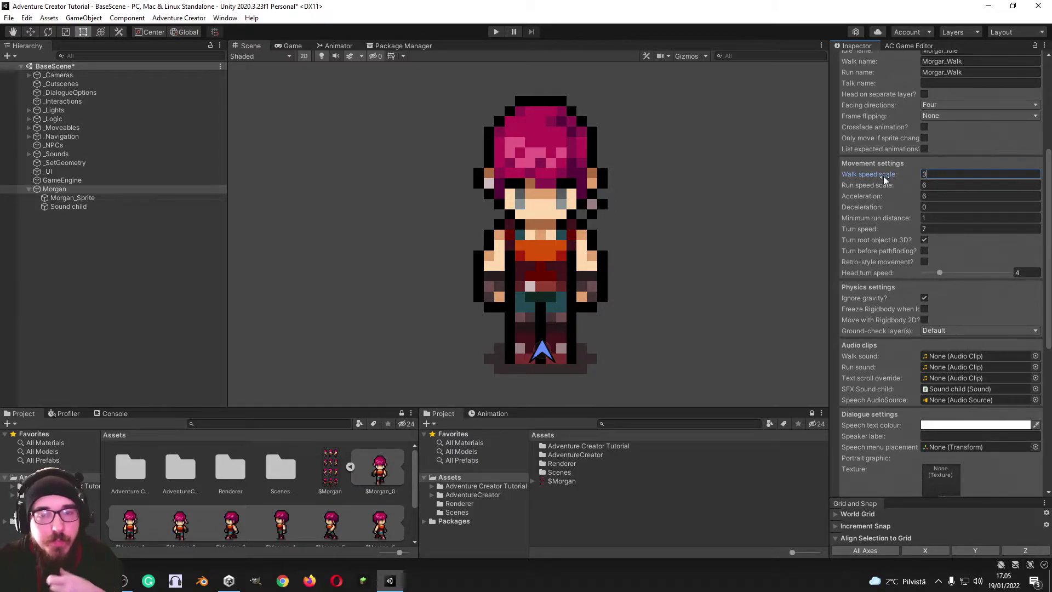
pyautogui.click(925, 240)
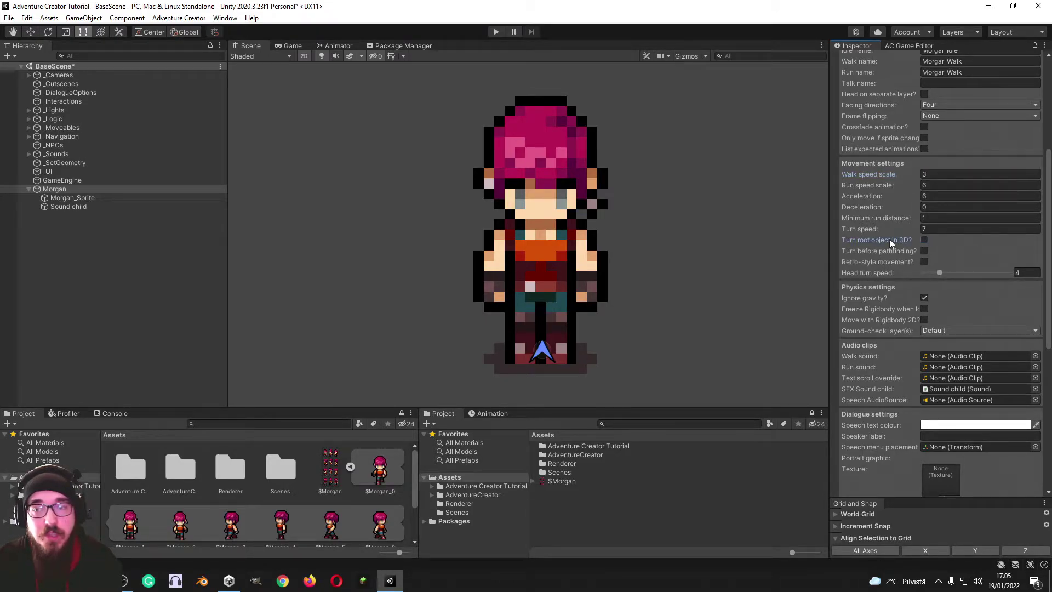
pyautogui.moveTo(891, 242)
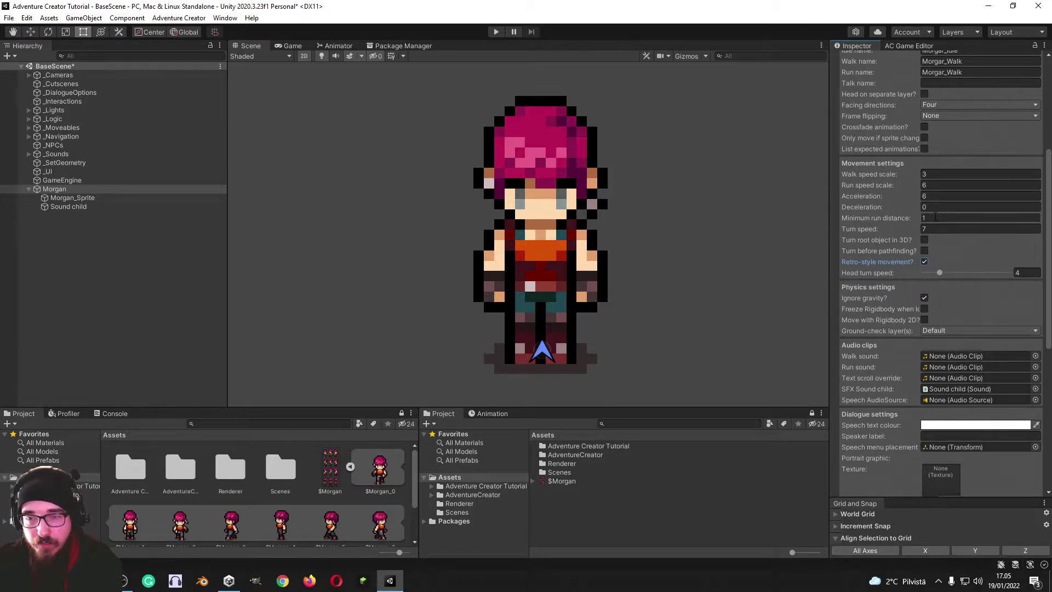
pyautogui.click(935, 217)
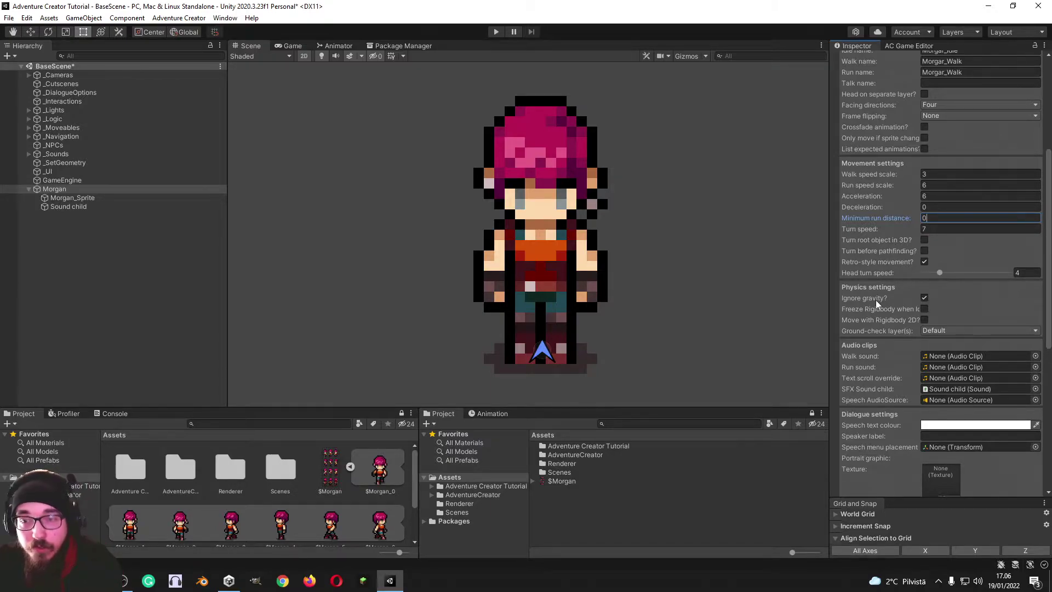
# Tick Freeze Rigidbody when Idle and Move with Rigidbody 2D, keeping Default as the ground-check layer
pyautogui.click(925, 310)
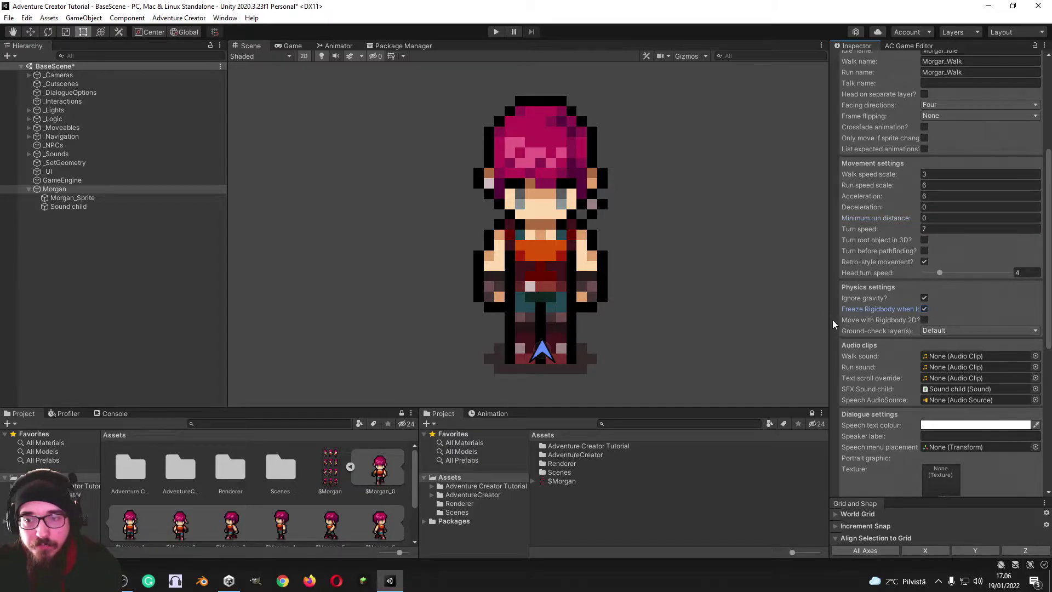
pyautogui.moveTo(831, 323); pyautogui.dragTo(805, 325)
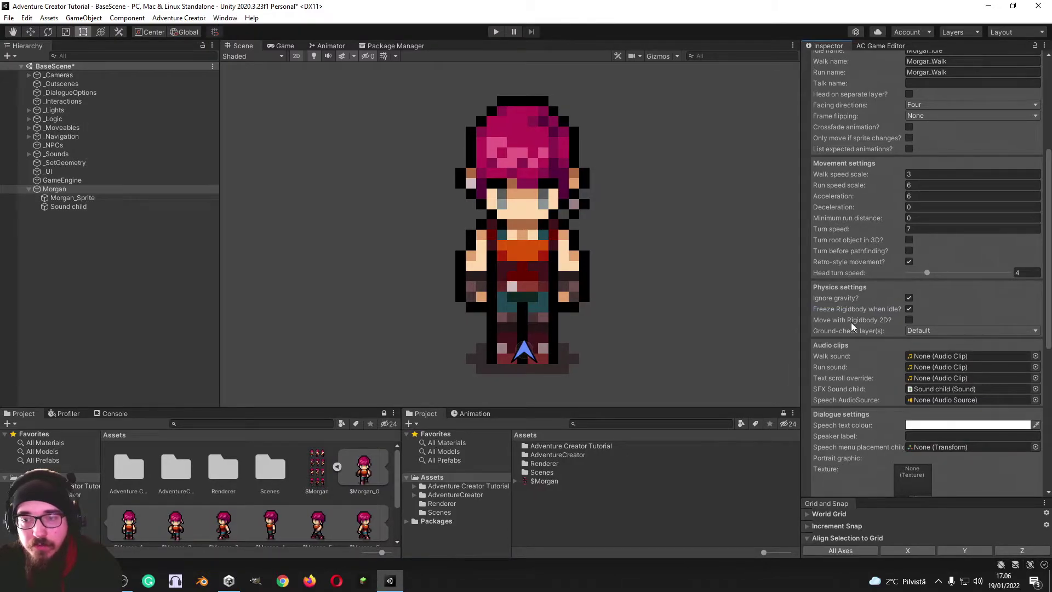
pyautogui.click(908, 320)
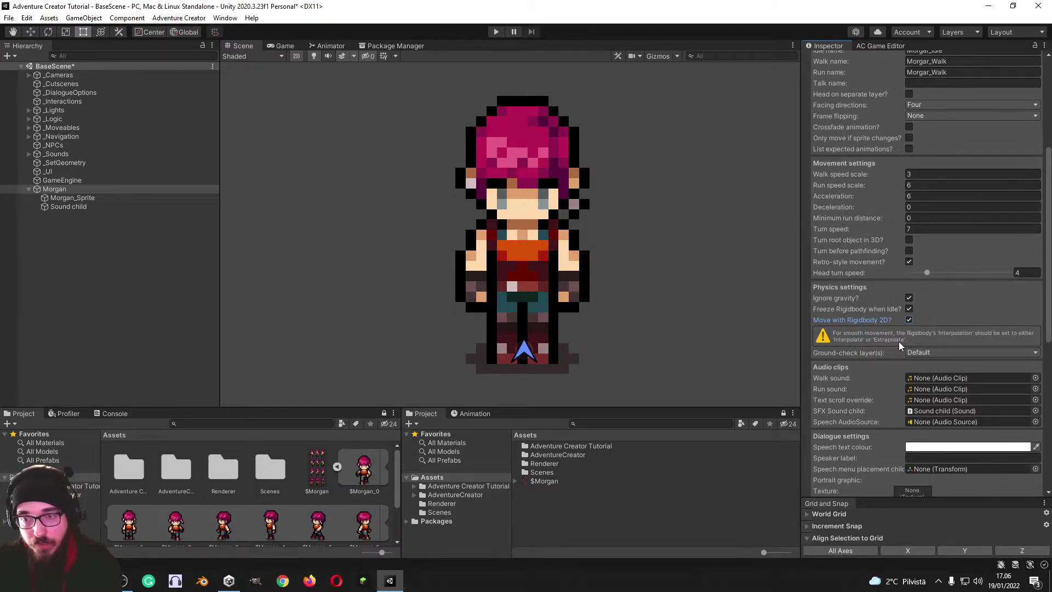
pyautogui.click(923, 352)
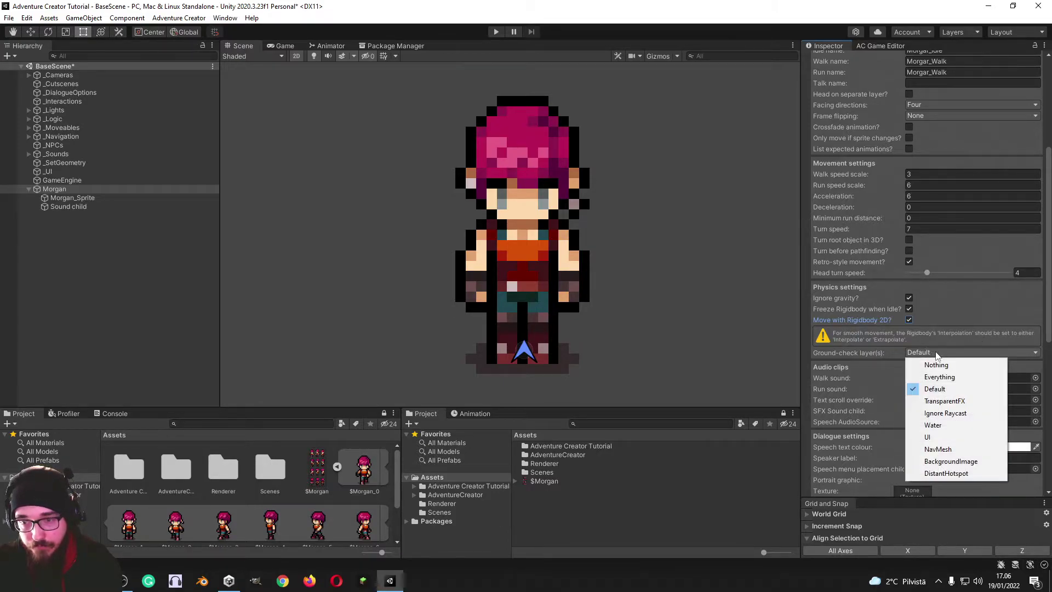
pyautogui.click(879, 354)
# Set the Player's Speaker label to Morgan
pyautogui.scroll(-3, 845, 371)
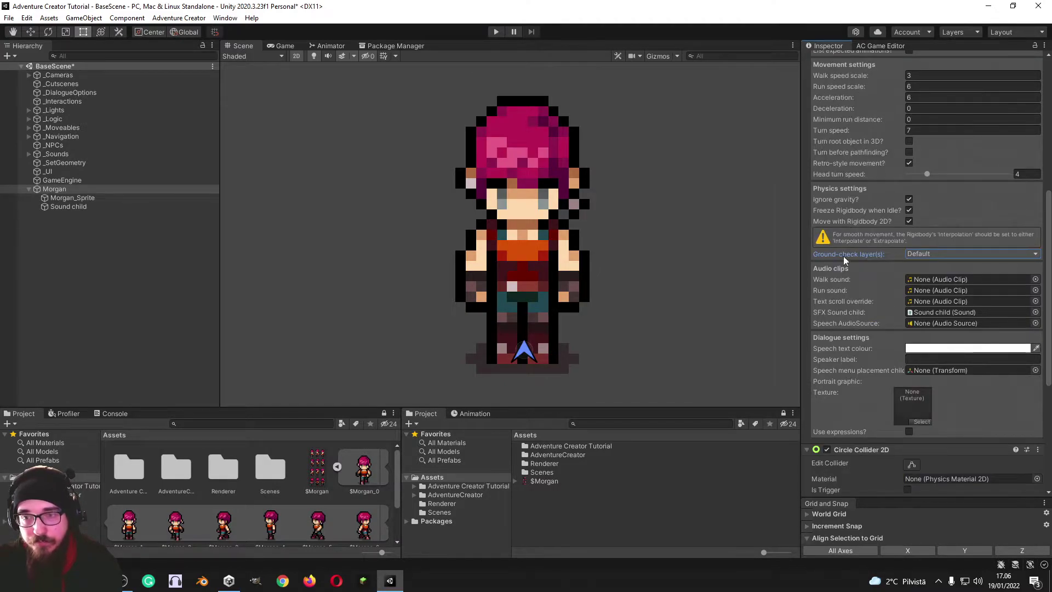
pyautogui.scroll(-3, 844, 255)
pyautogui.click(921, 261)
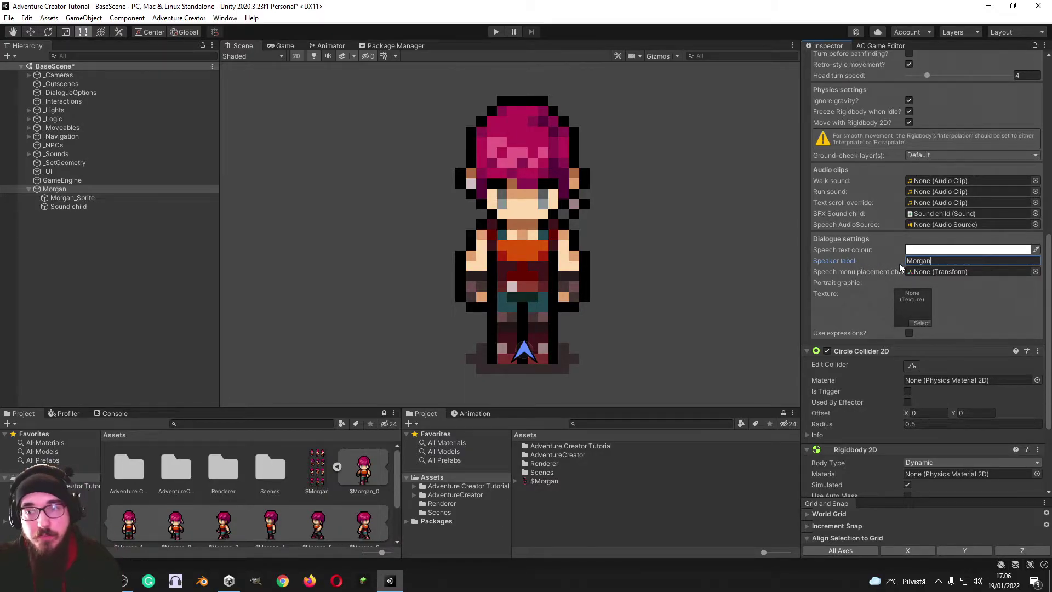
pyautogui.scroll(-4, 899, 263)
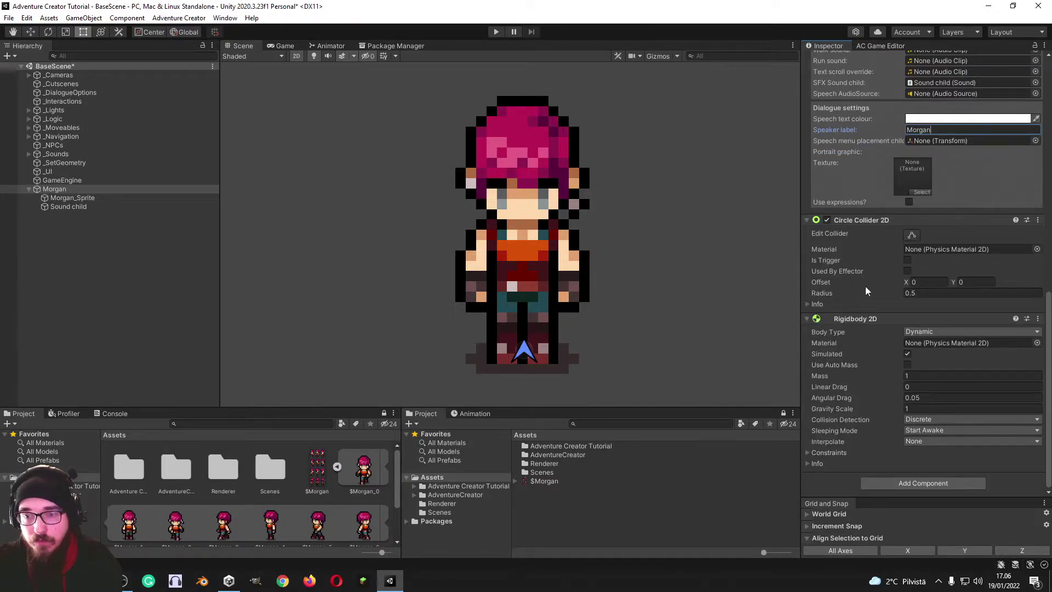
# Set Morgan's Rigidbody 2D interpolation to Interpolate and freeze its Z rotation
pyautogui.click(933, 440)
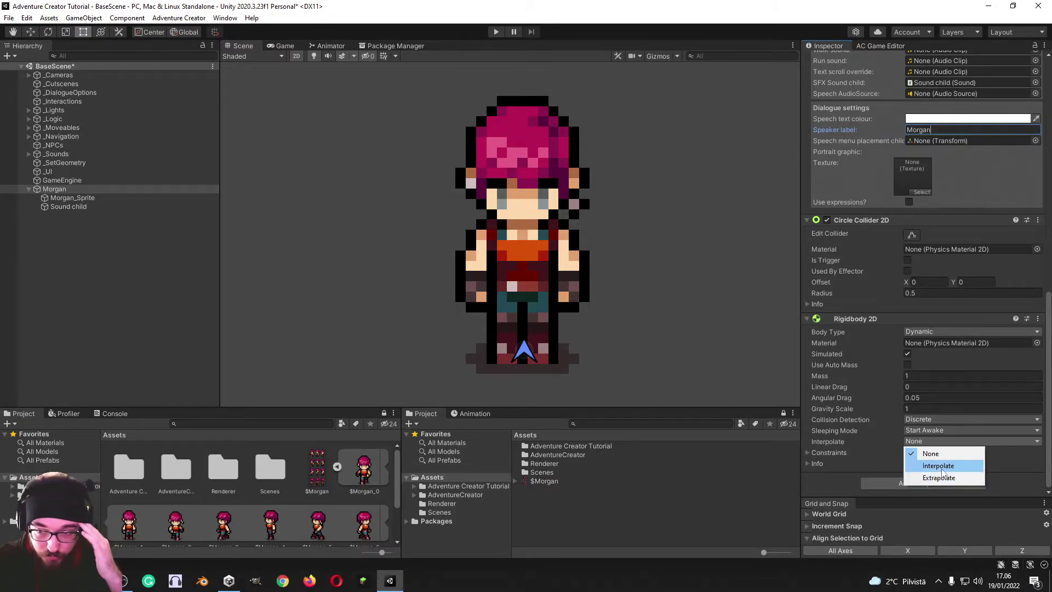
pyautogui.click(941, 467)
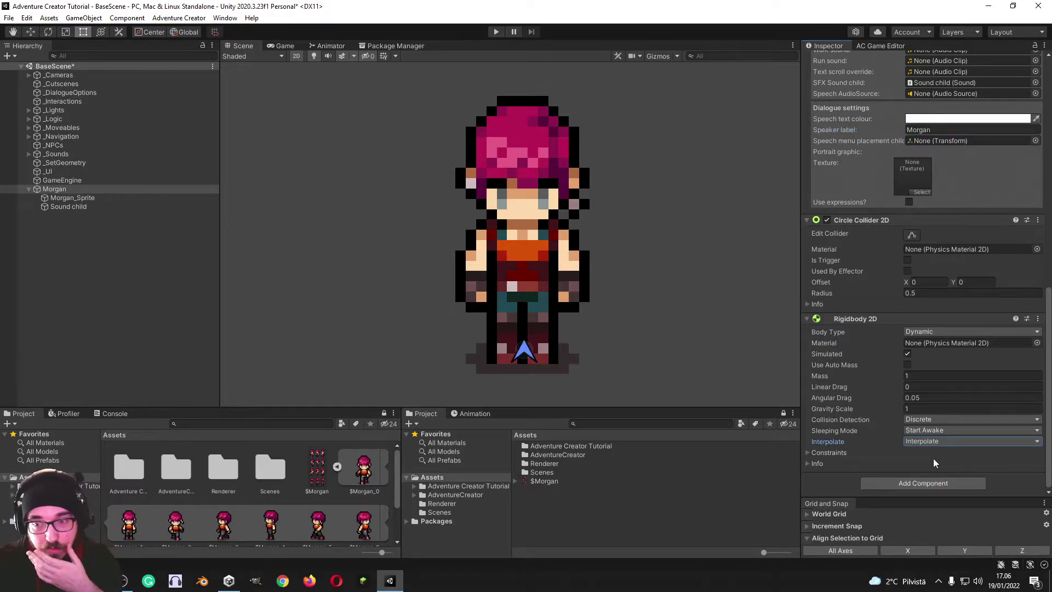
pyautogui.click(808, 453)
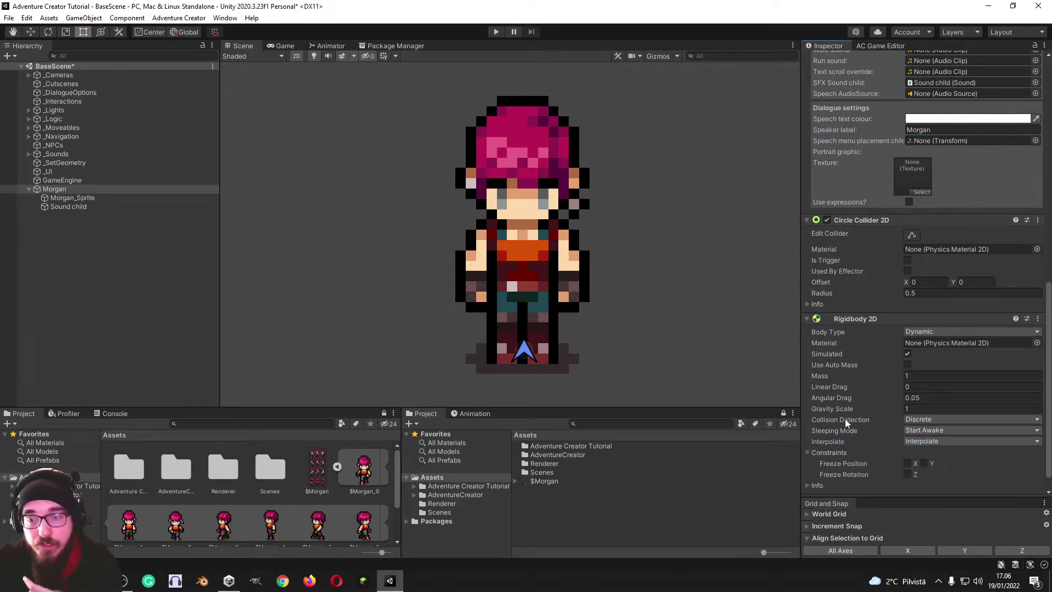
pyautogui.scroll(-1, 845, 418)
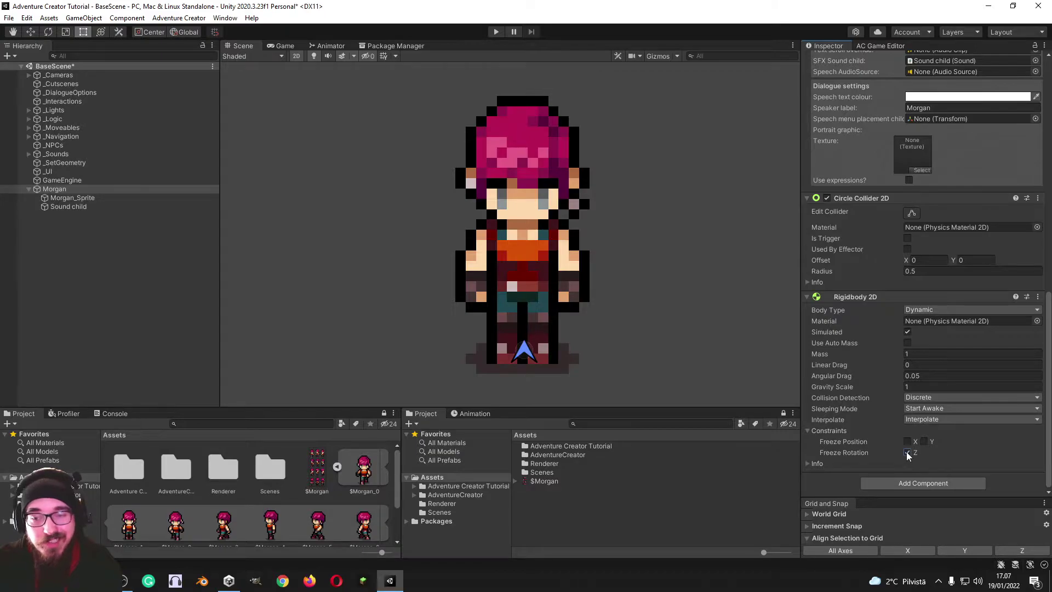
pyautogui.click(587, 262)
# Set Morgan_Sprite's Sprite Sort Point to Pivot, then reselect the parent Morgan object
pyautogui.press('e')
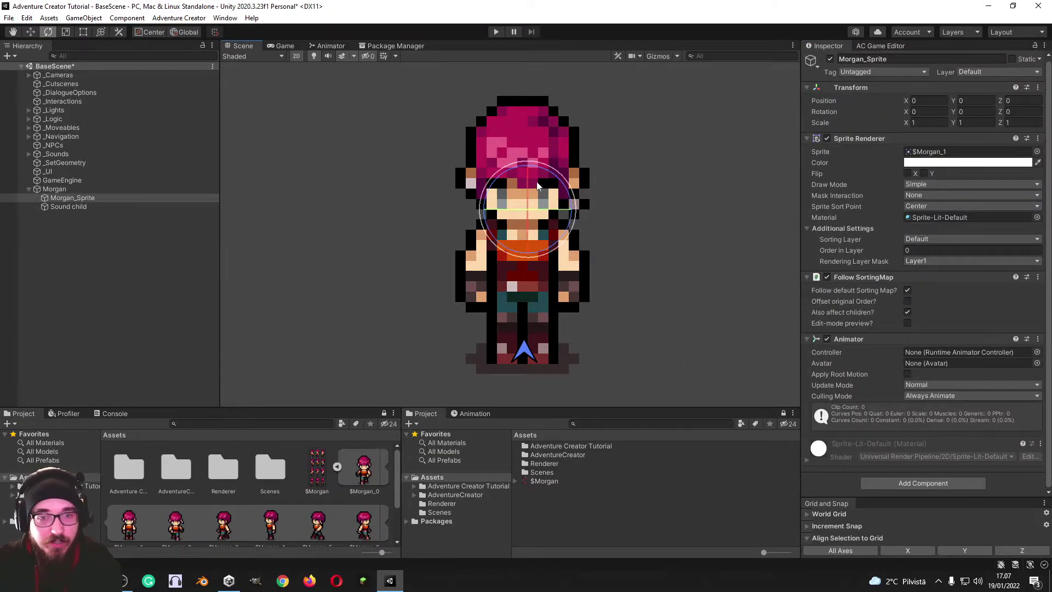
pyautogui.moveTo(570, 241); pyautogui.dragTo(639, 303)
pyautogui.click(935, 206)
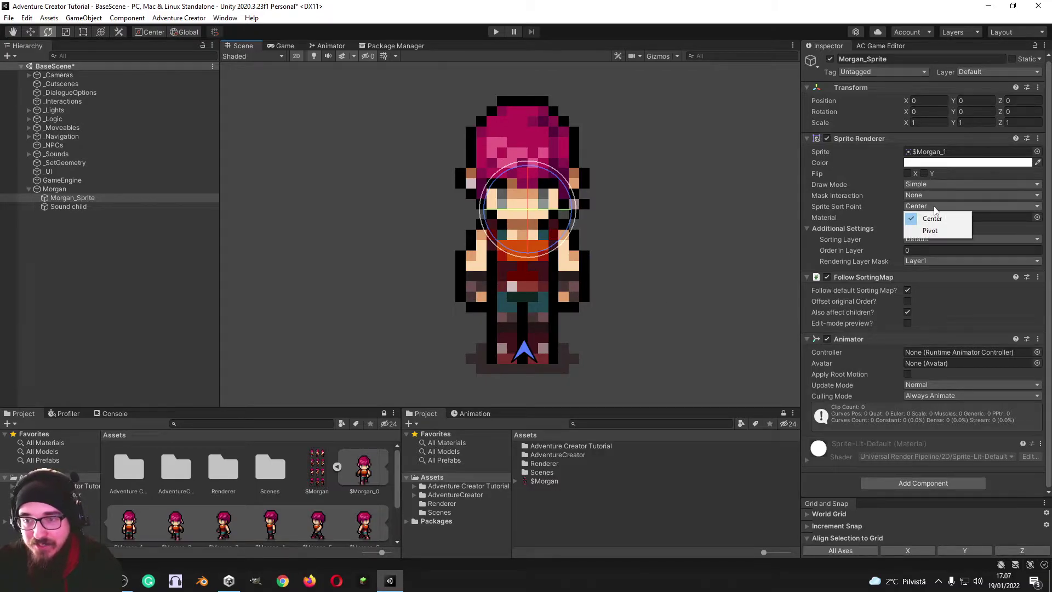
pyautogui.click(938, 228)
pyautogui.press('w')
pyautogui.moveTo(837, 208)
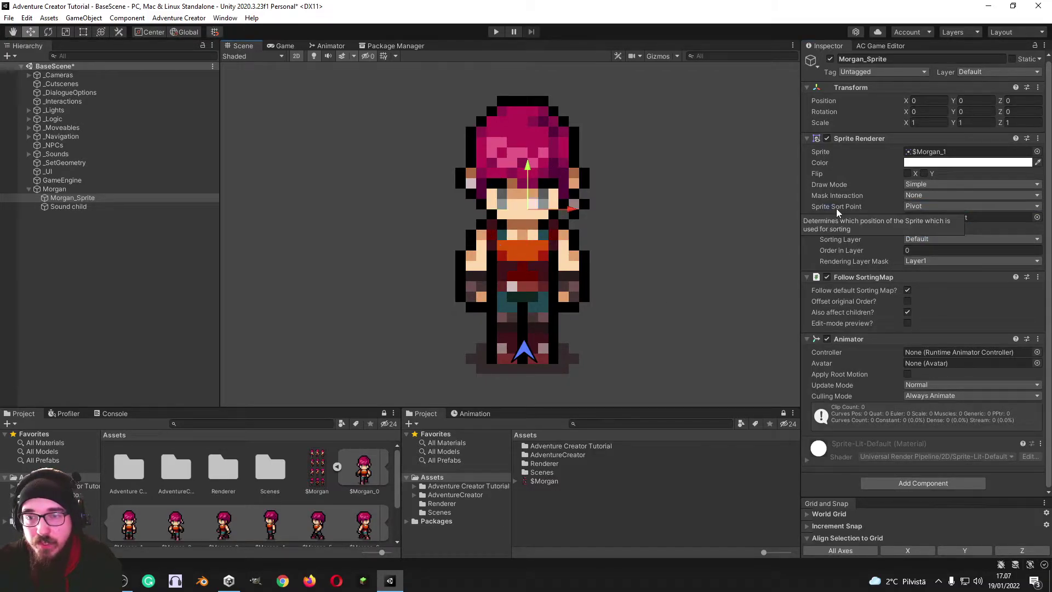
pyautogui.click(929, 207)
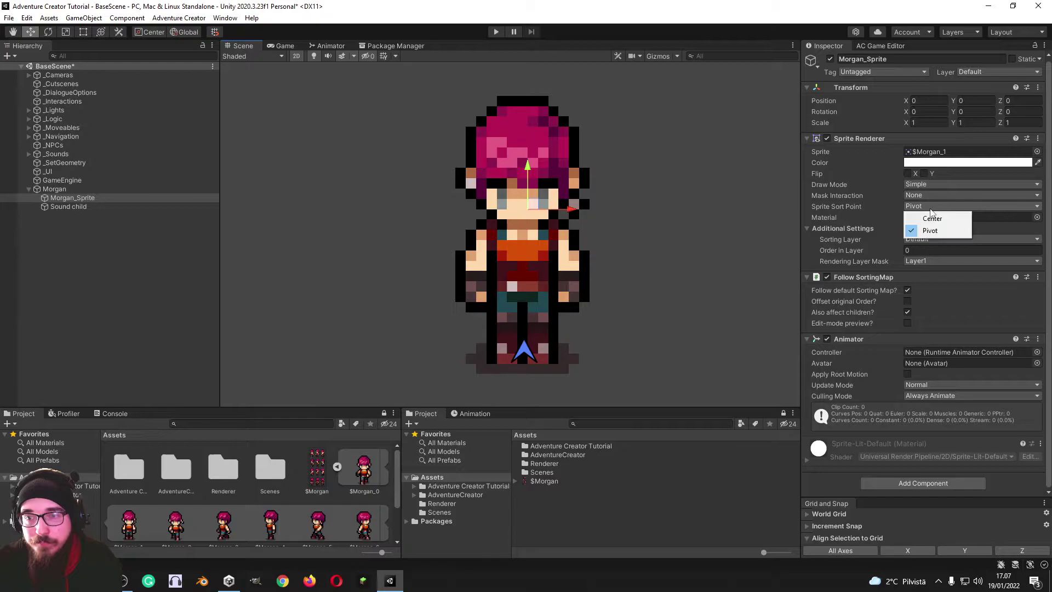
pyautogui.click(847, 204)
pyautogui.moveTo(848, 204)
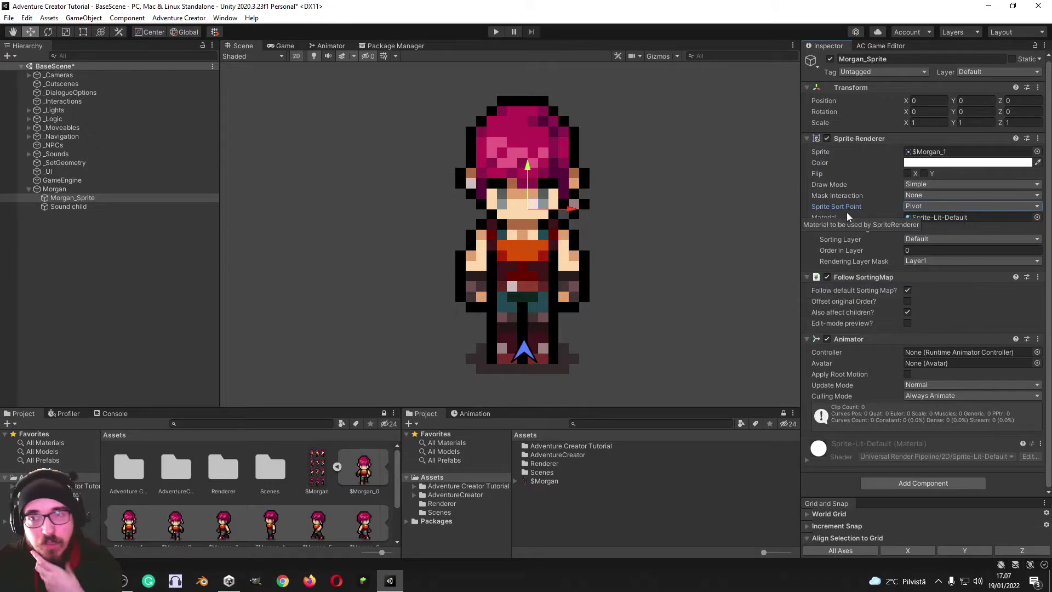
pyautogui.click(55, 189)
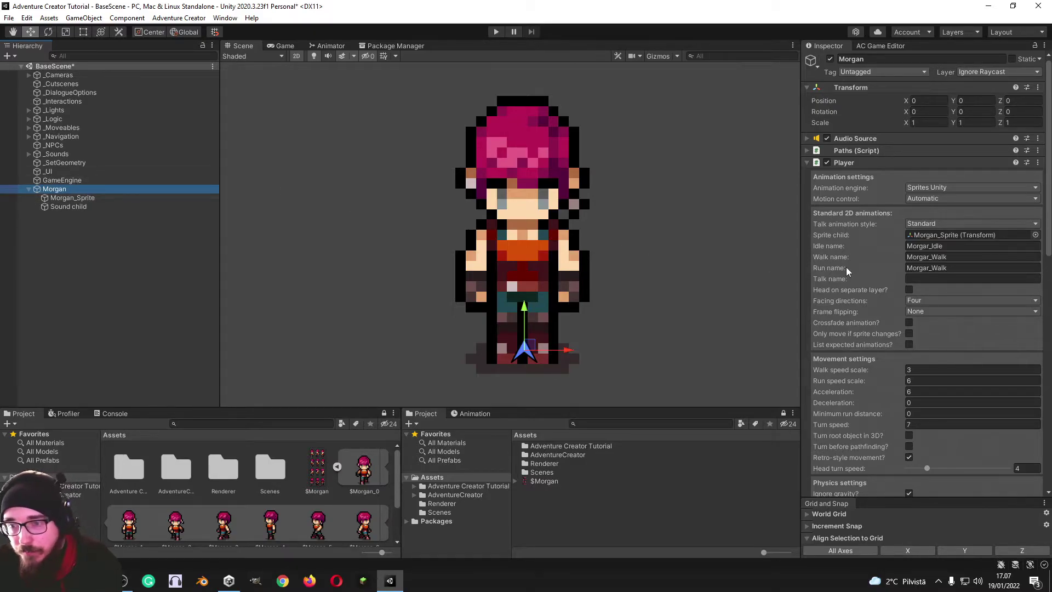
# Shrink Morgan's Circle Collider 2D to about 0.39 radius around the legs
pyautogui.scroll(-10, 846, 267)
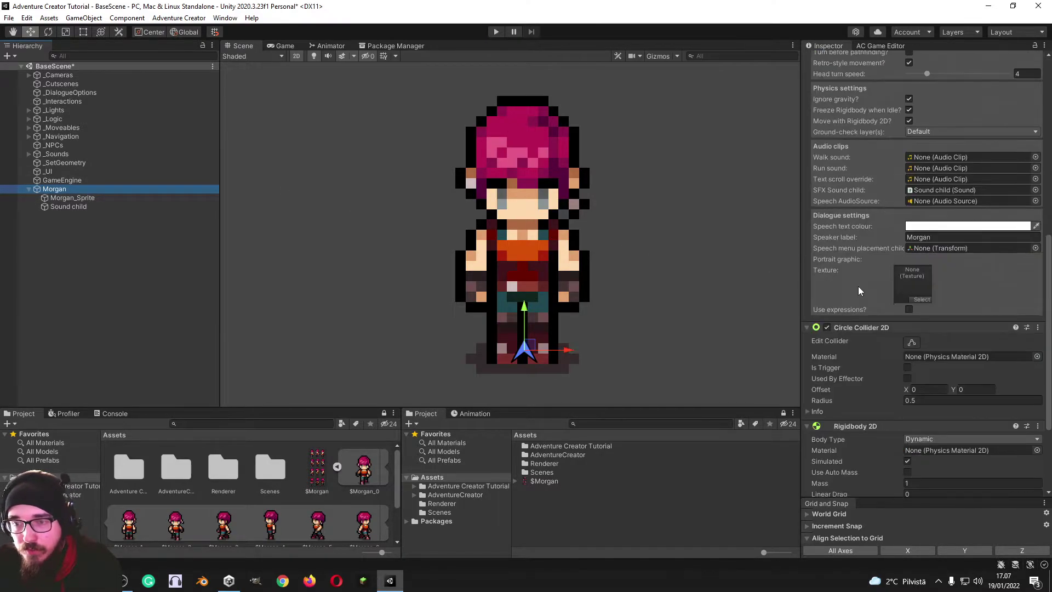
pyautogui.scroll(-5, 866, 282)
pyautogui.click(912, 213)
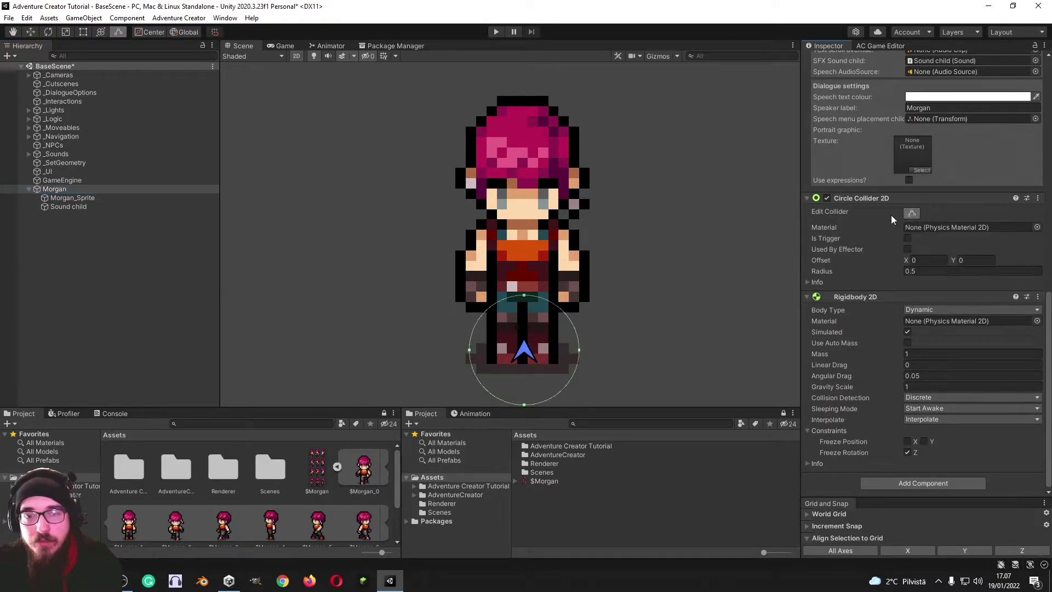
pyautogui.scroll(-2, 573, 290)
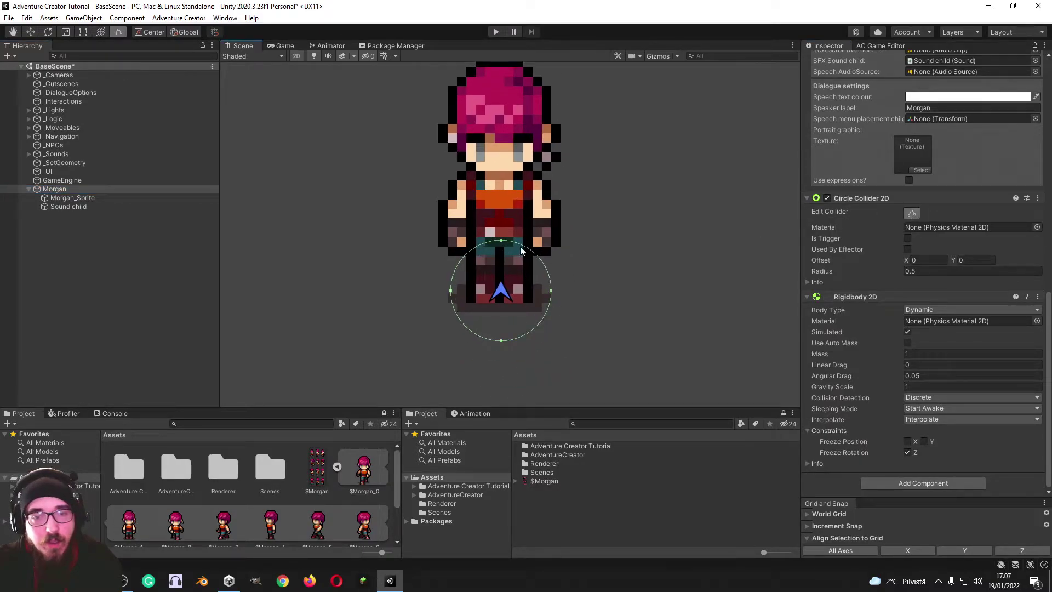
pyautogui.moveTo(500, 332); pyautogui.dragTo(500, 317)
pyautogui.moveTo(465, 282); pyautogui.dragTo(461, 281)
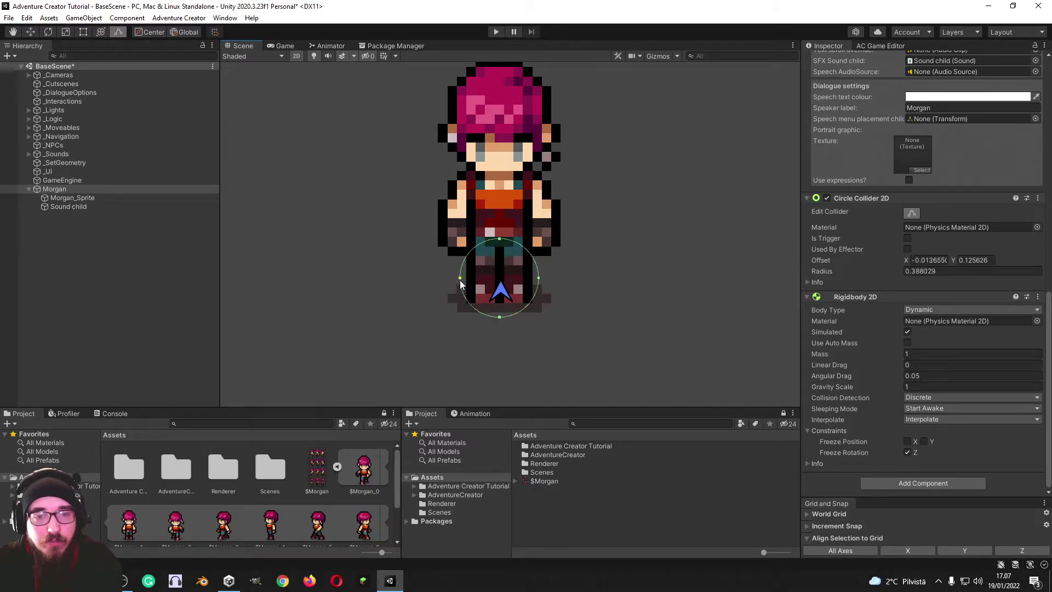
# Enable the Edit-mode preview on Morgan_Sprite's Follow SortingMap component
pyautogui.click(493, 248)
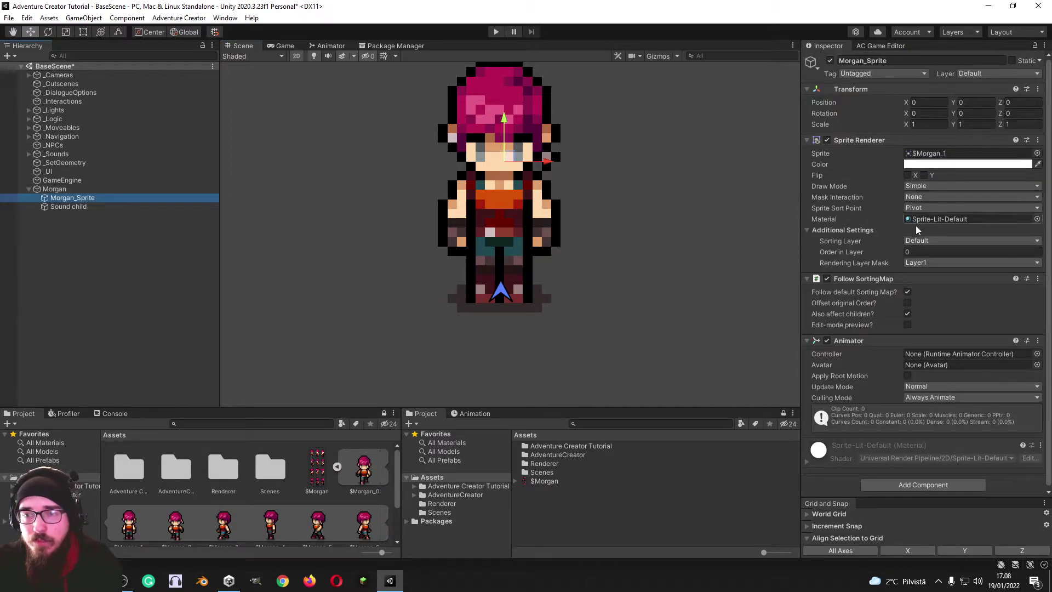
pyautogui.click(907, 326)
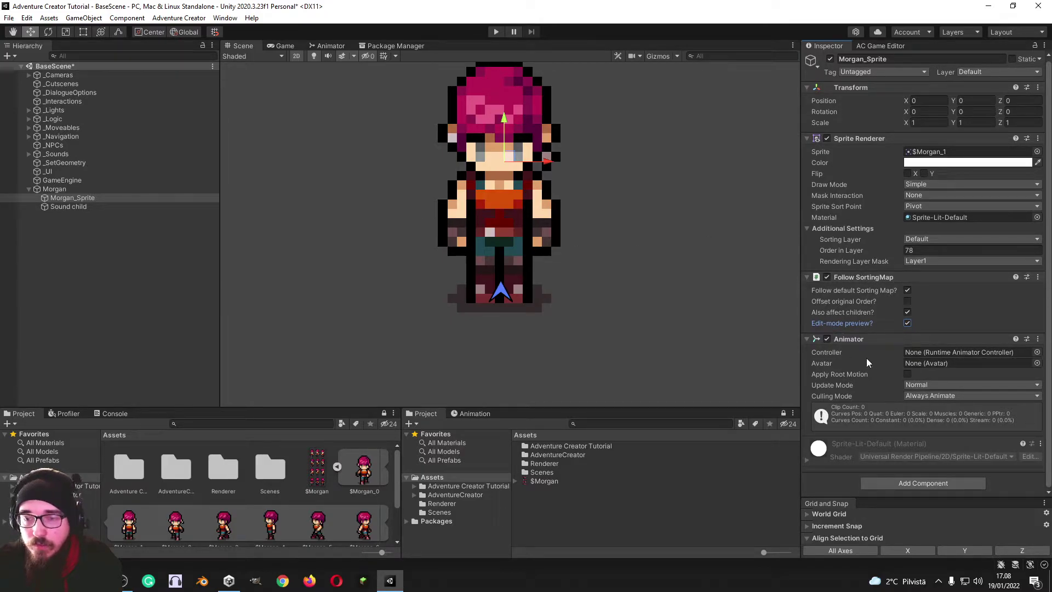
pyautogui.click(77, 206)
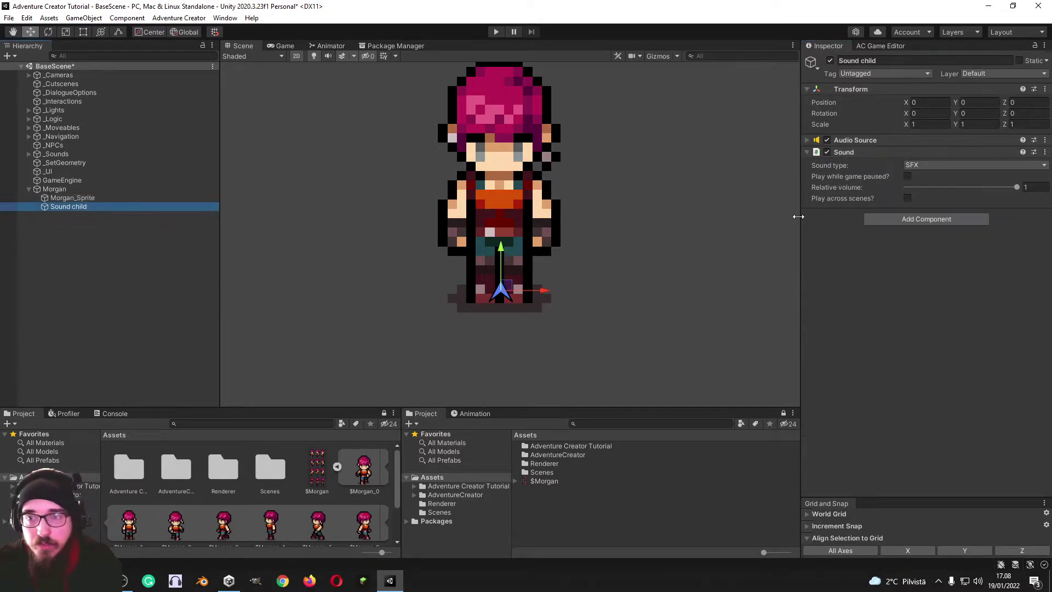
# Lower the Sound child's Relative volume to 0.5
pyautogui.click(862, 140)
pyautogui.scroll(-5, 860, 240)
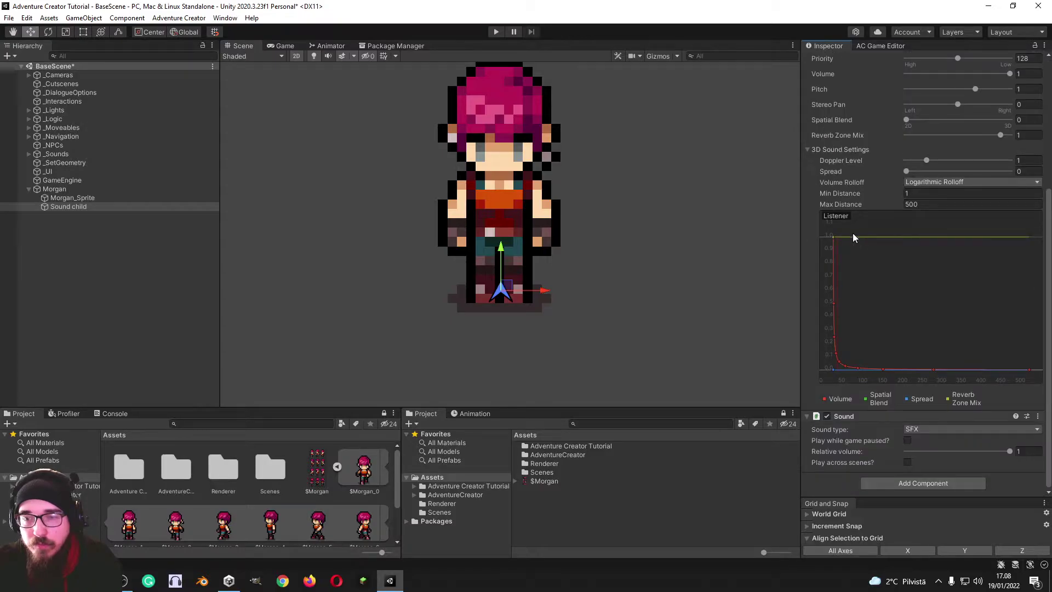
pyautogui.scroll(5, 877, 296)
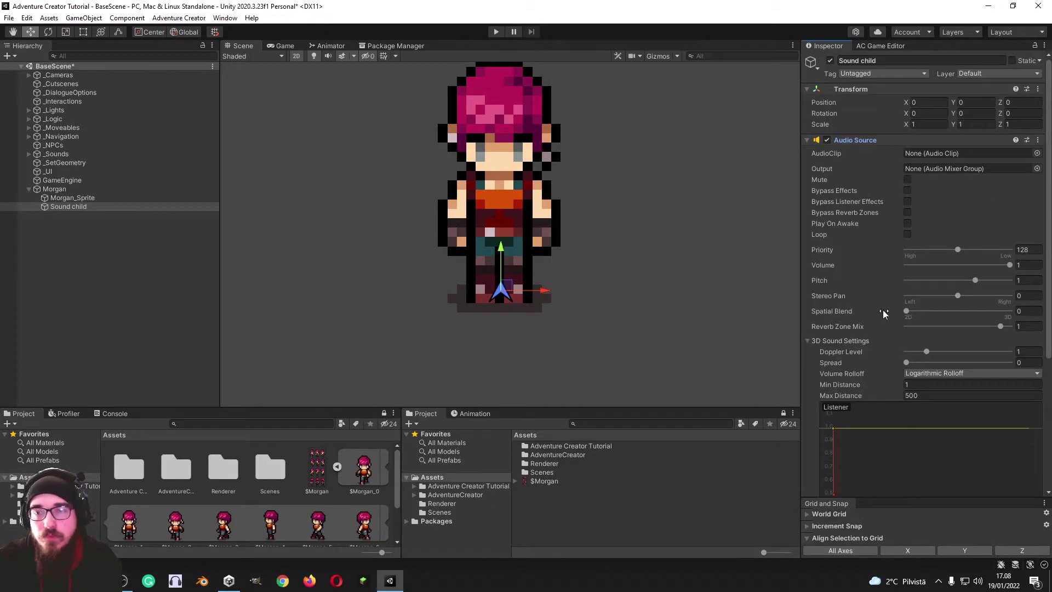
pyautogui.scroll(-5, 879, 313)
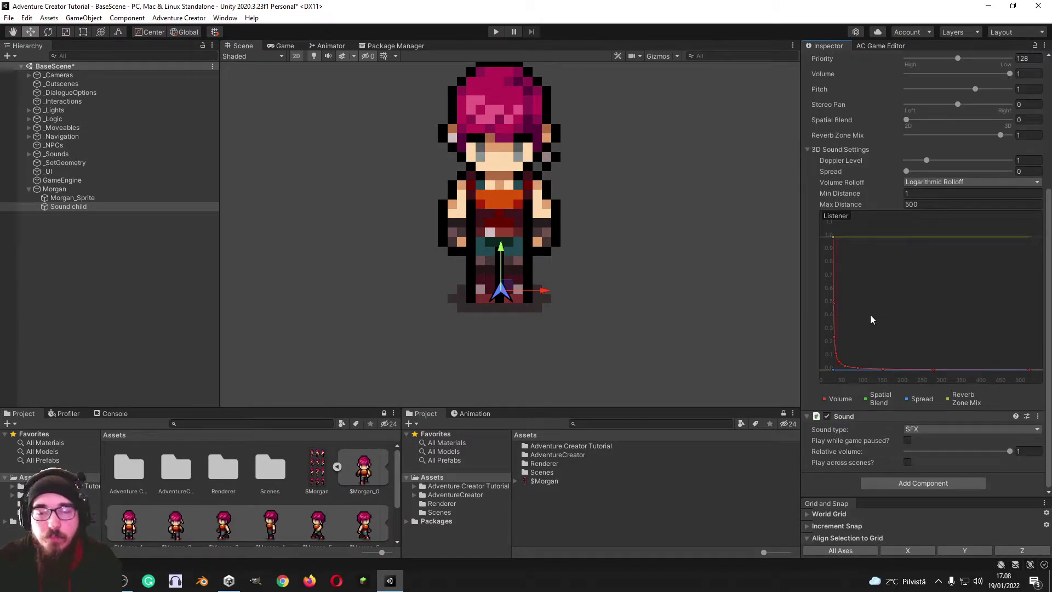
pyautogui.scroll(5, 871, 315)
pyautogui.scroll(-5, 861, 314)
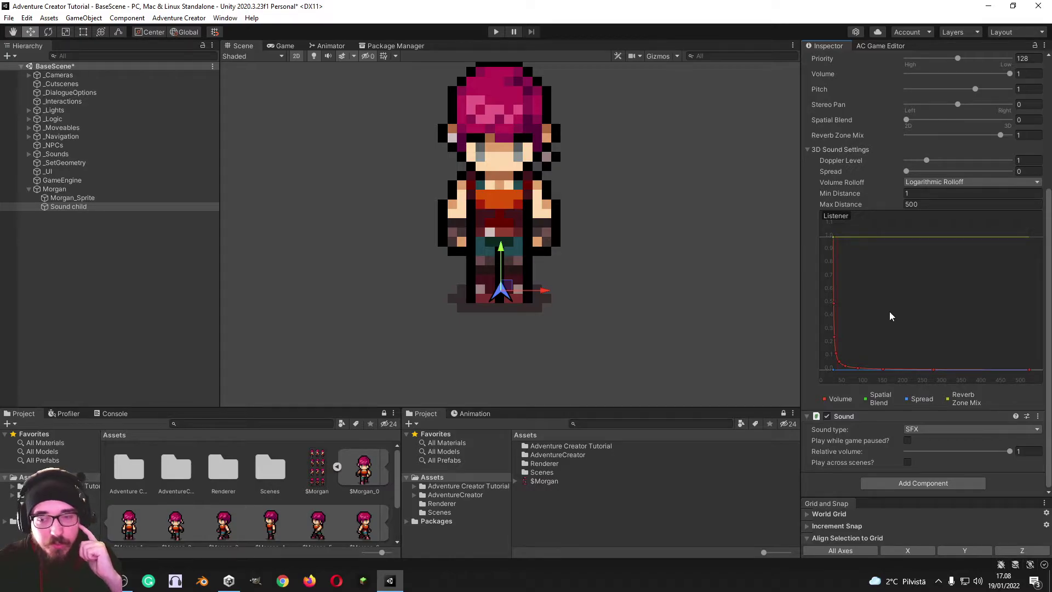
pyautogui.scroll(5, 922, 307)
pyautogui.scroll(-5, 891, 387)
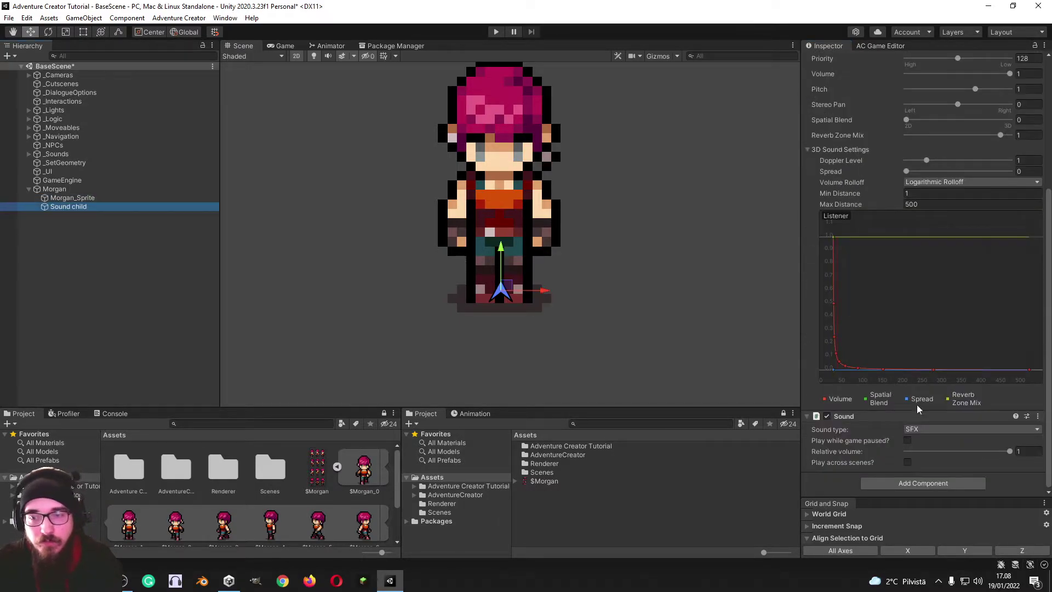
pyautogui.click(1022, 451)
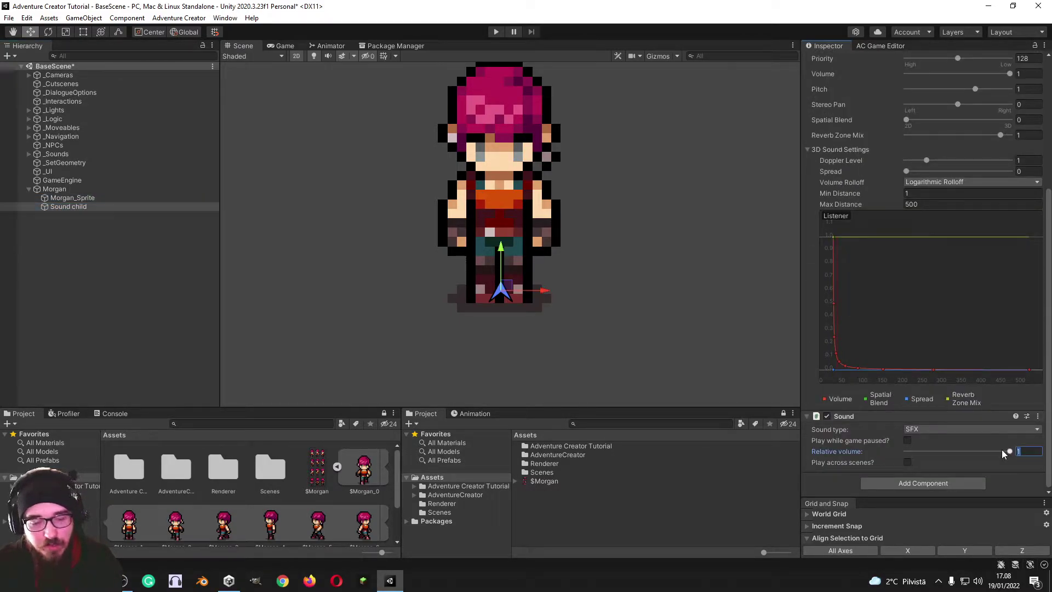
pyautogui.write('0.5')
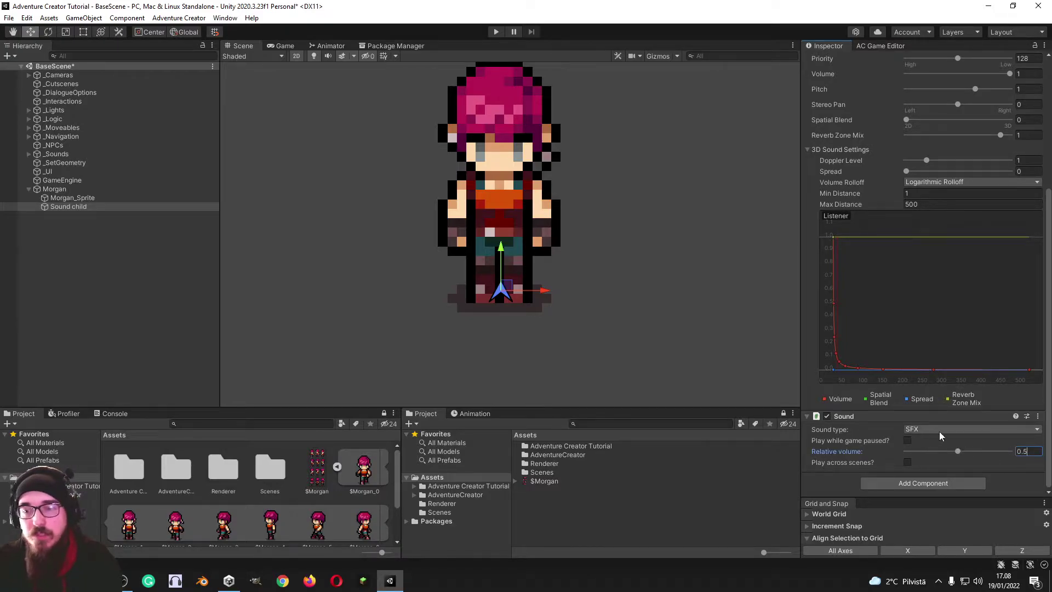
pyautogui.click(81, 197)
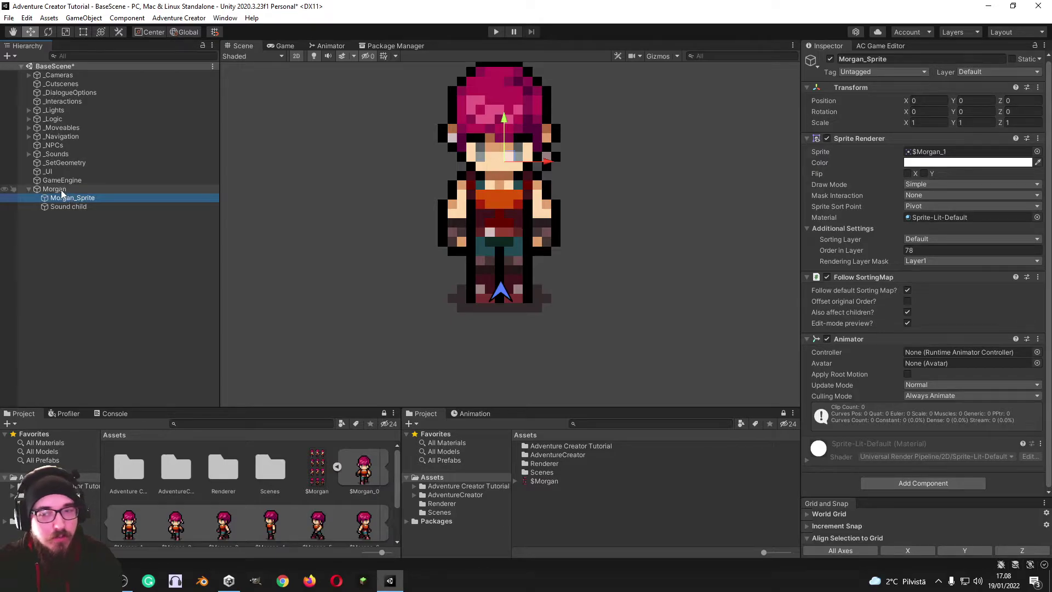
# Create and save a new Morgan_Idle_D animation clip for Morgan_Sprite
pyautogui.click(65, 205)
pyautogui.click(63, 196)
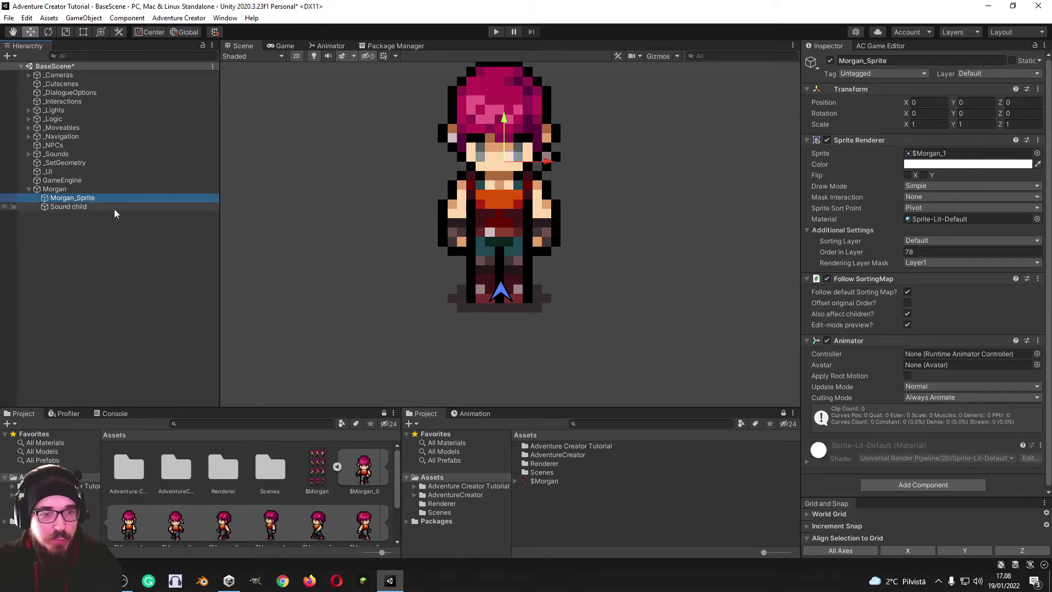
pyautogui.click(472, 413)
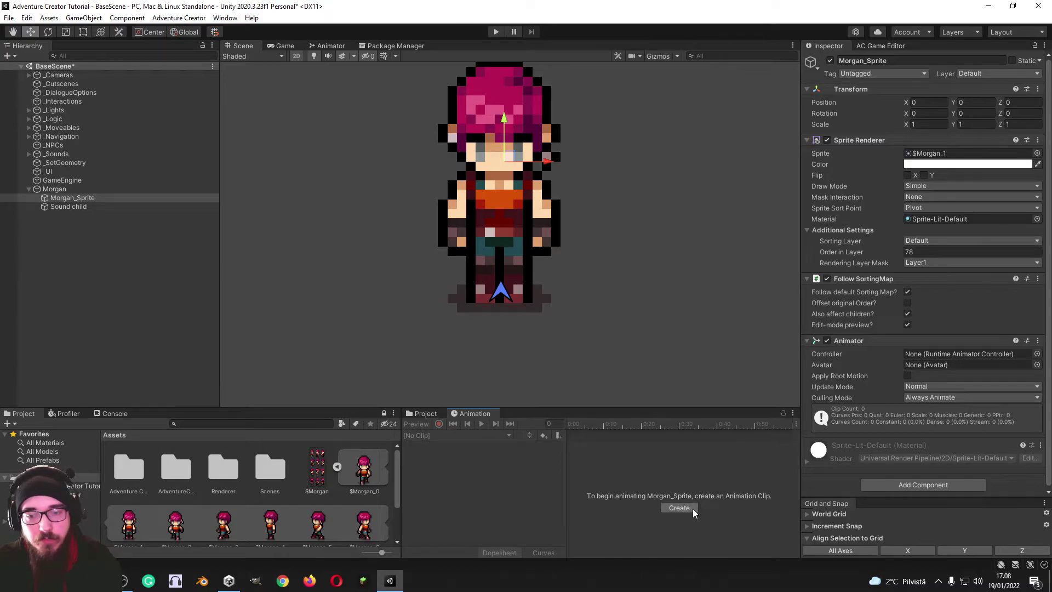
pyautogui.click(679, 508)
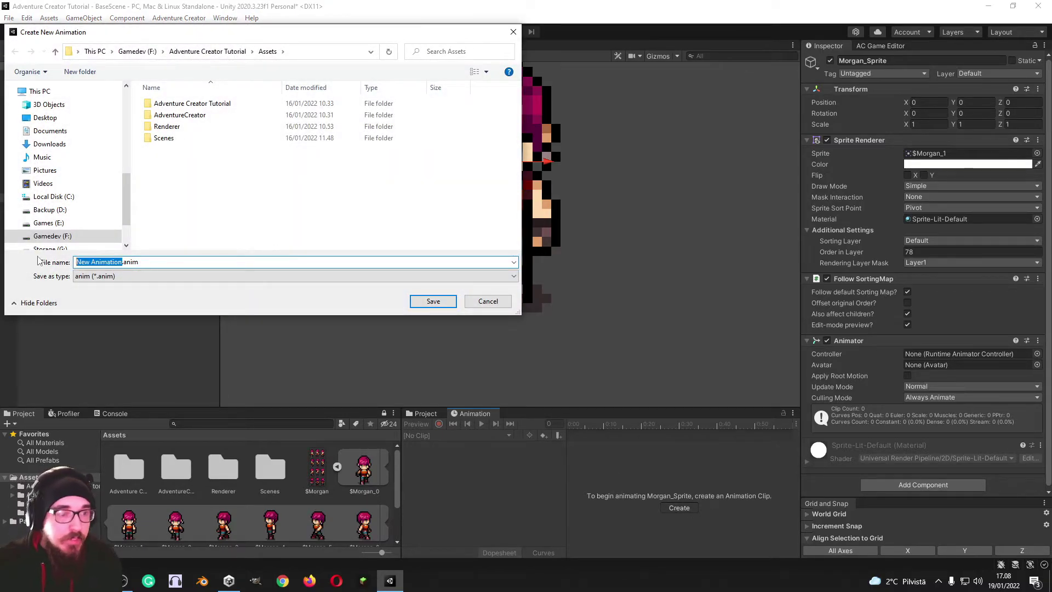
pyautogui.write('Morga')
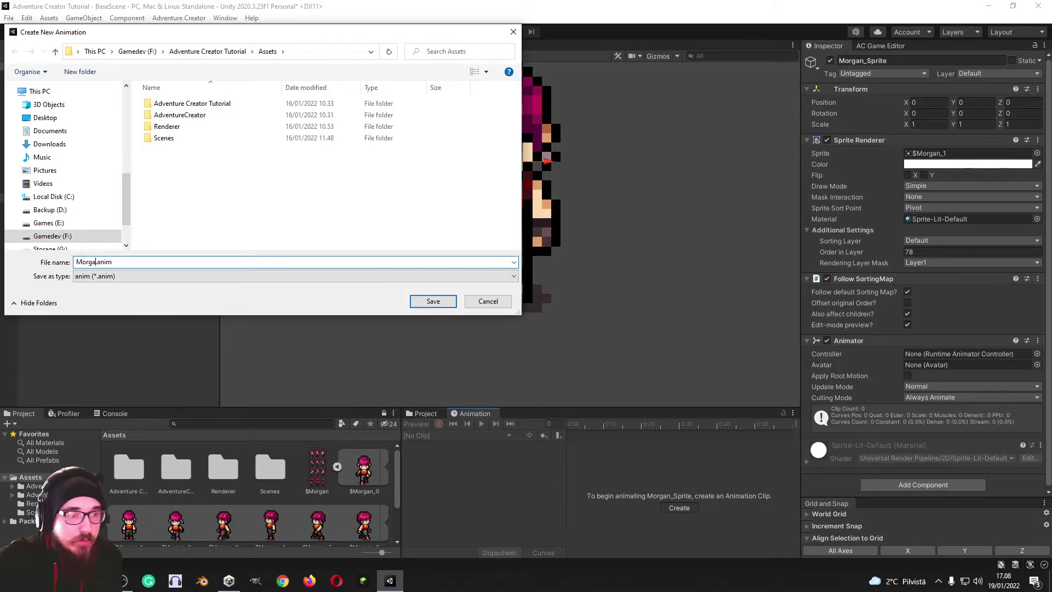
pyautogui.write('n_Idle_D')
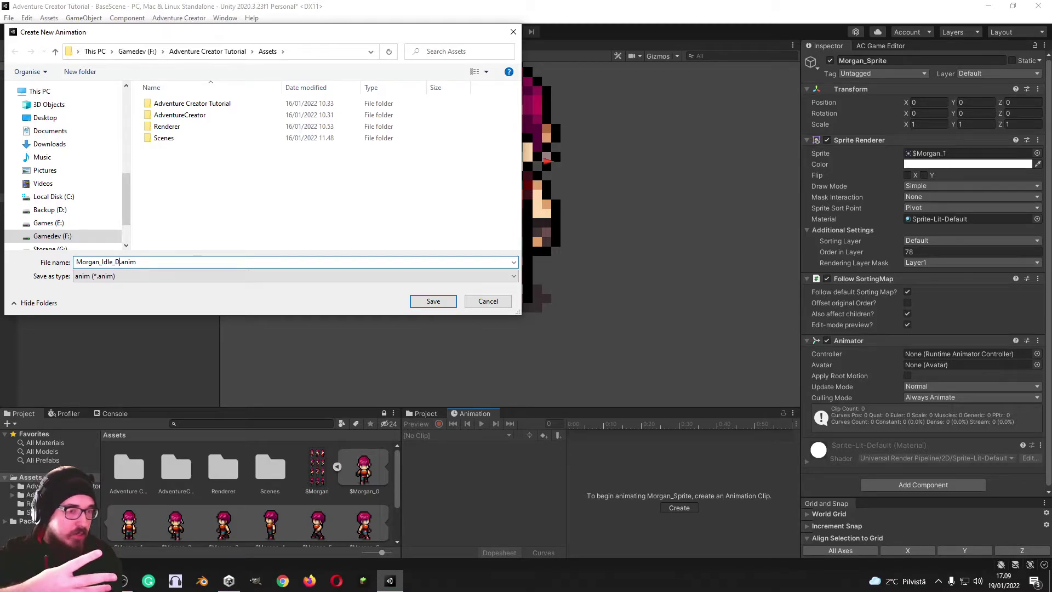
pyautogui.write('RLU')
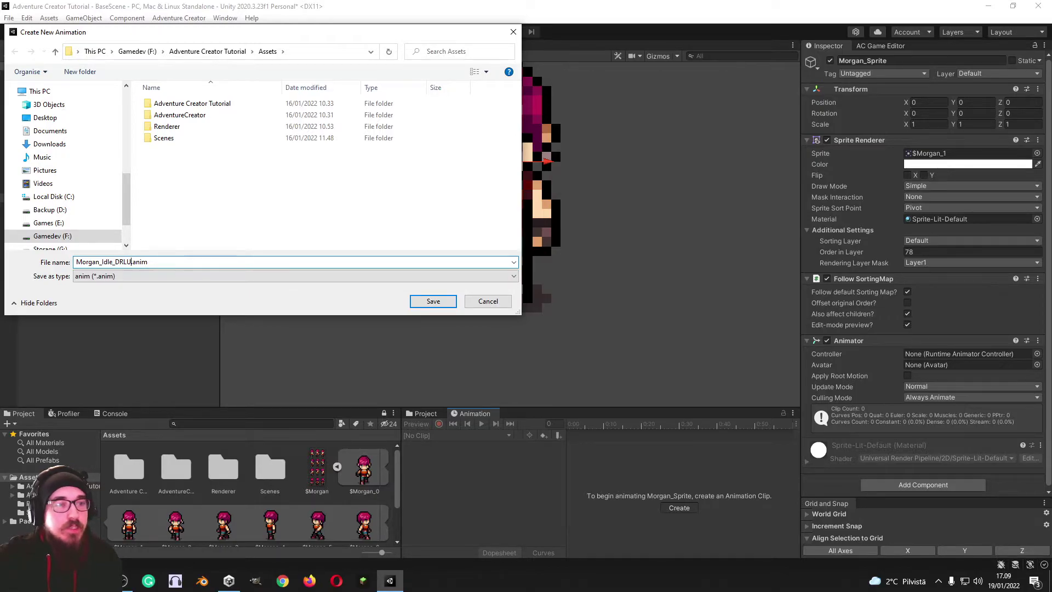
pyautogui.press('BackSpace')
pyautogui.press('BackSpace')
pyautogui.press('BackSpace')
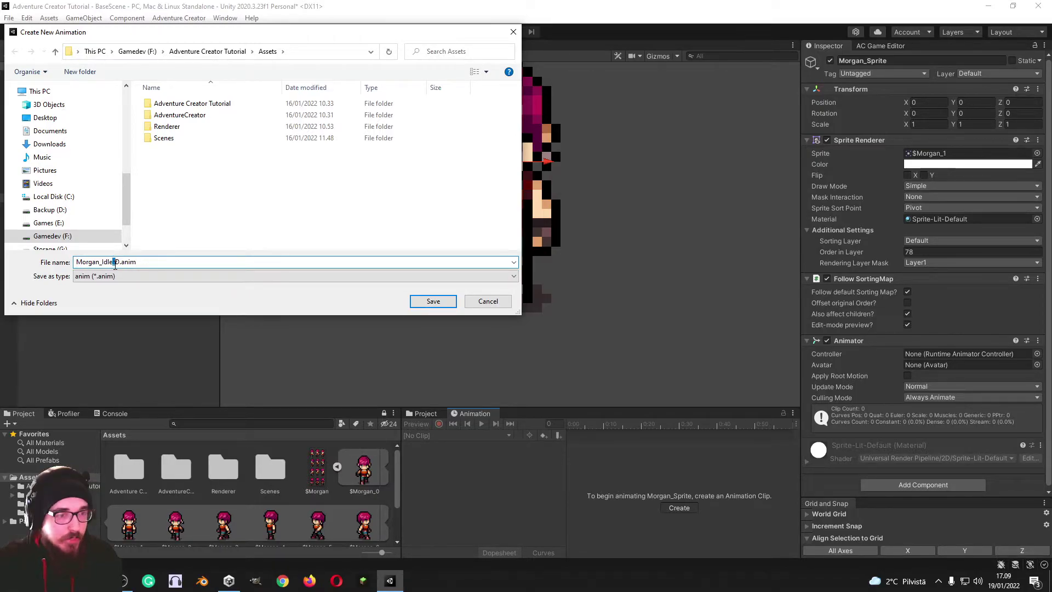
pyautogui.moveTo(114, 263); pyautogui.dragTo(119, 263)
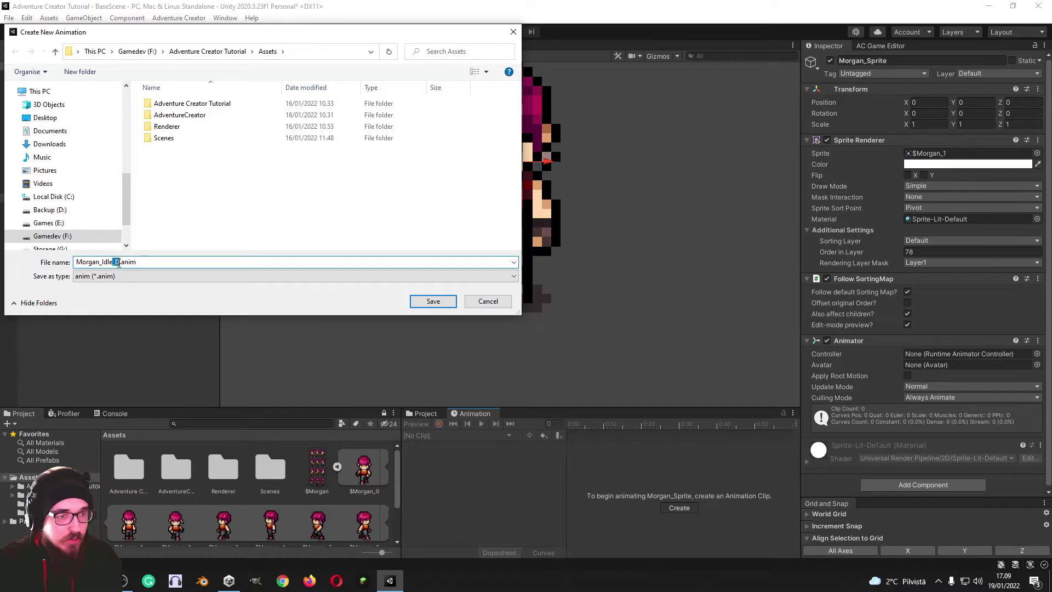
pyautogui.click(155, 262)
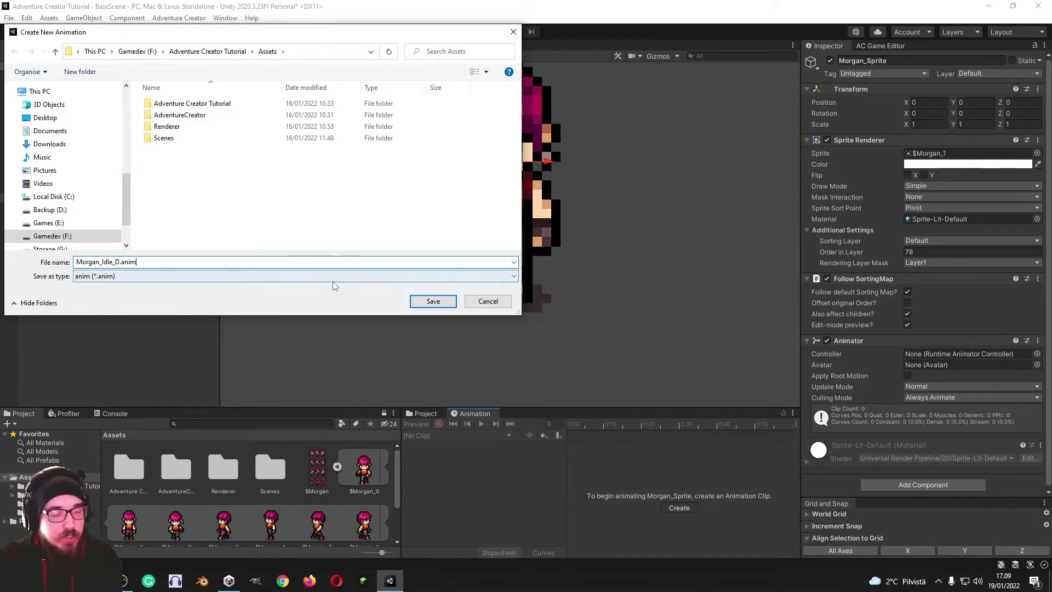
pyautogui.click(433, 302)
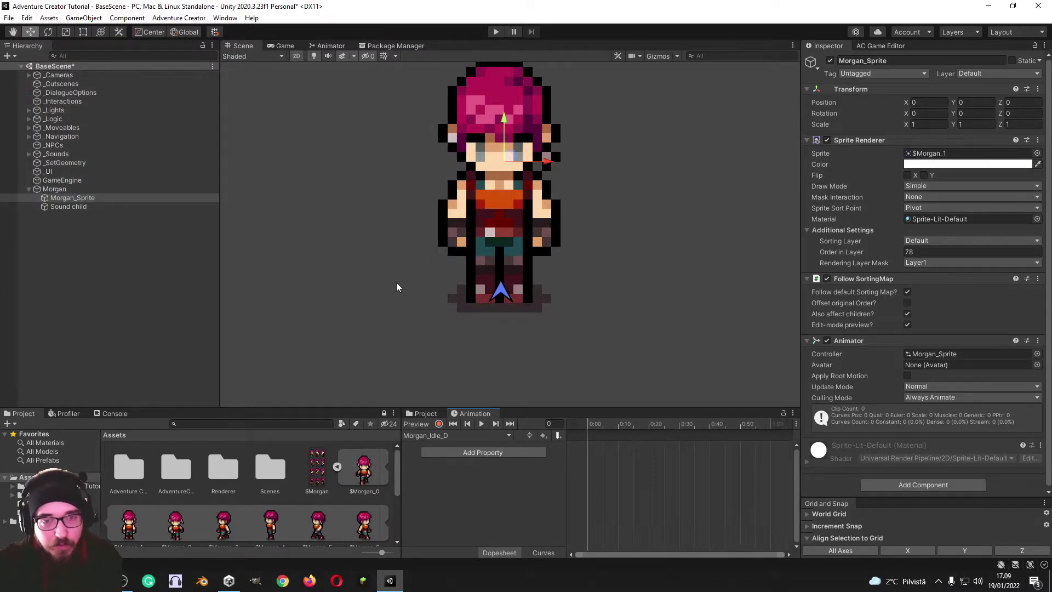
# Key $Morgan_1 into Morgan_Idle_D, then create Morgan_Idle_R with the right-facing sprite frames
pyautogui.moveTo(413, 235); pyautogui.dragTo(416, 268, button='middle')
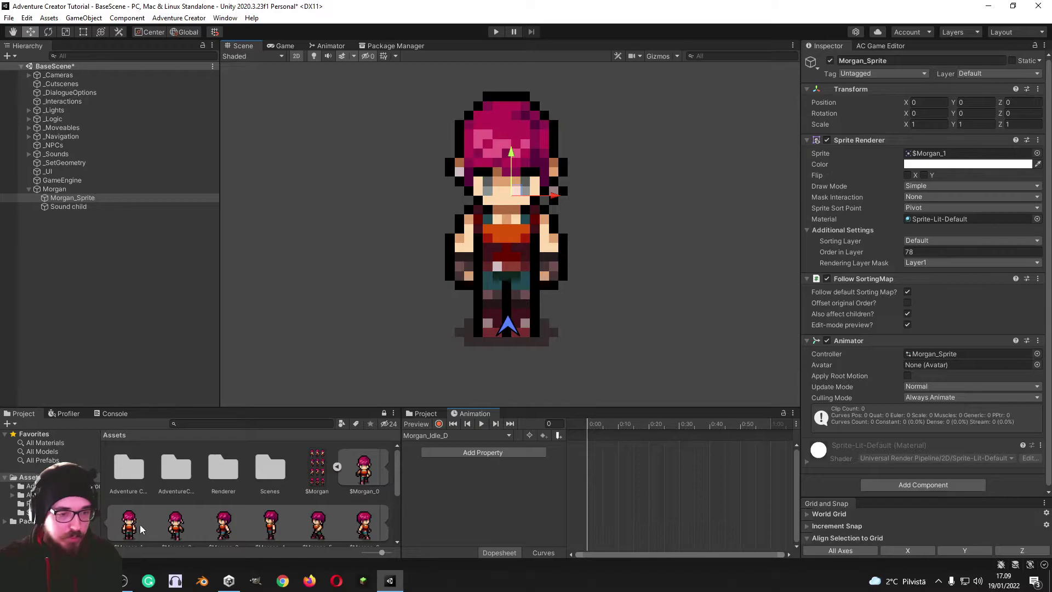
pyautogui.moveTo(141, 529); pyautogui.dragTo(607, 459)
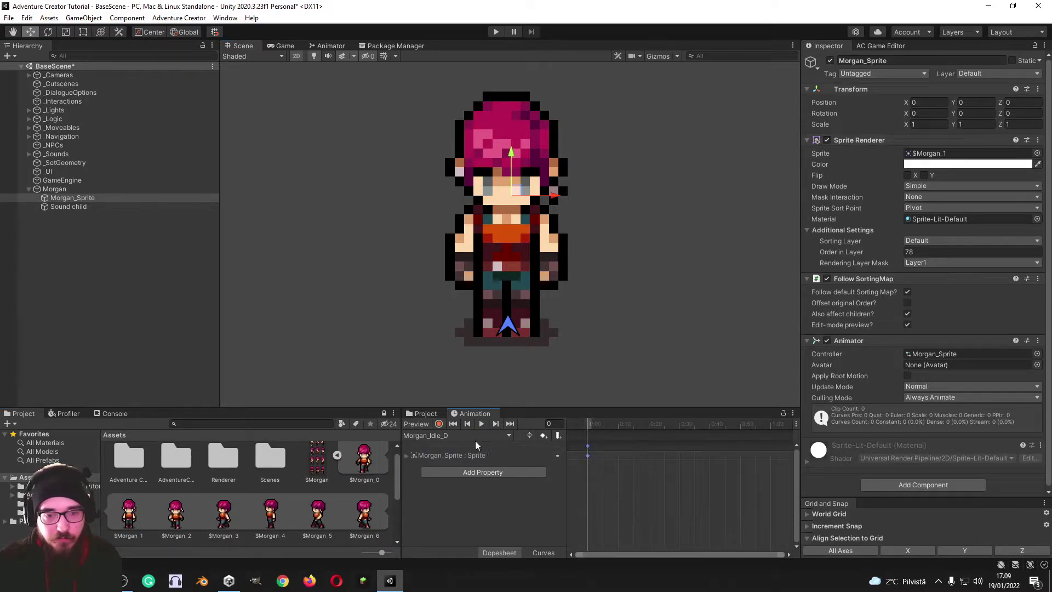
pyautogui.click(469, 436)
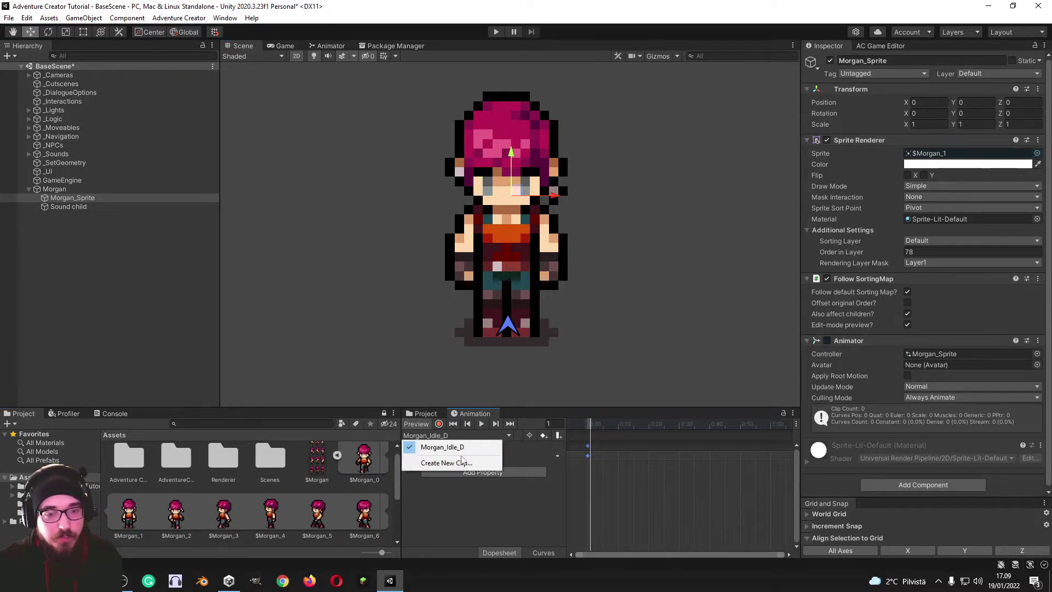
pyautogui.click(462, 461)
pyautogui.click(184, 149)
pyautogui.click(115, 262)
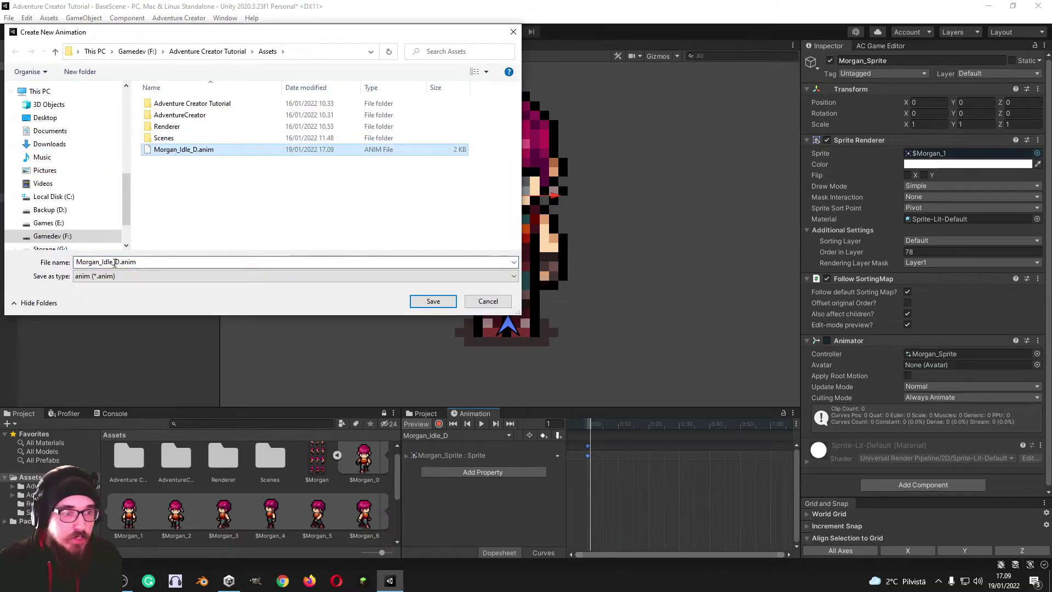
pyautogui.moveTo(115, 262); pyautogui.dragTo(120, 262)
pyautogui.write('R')
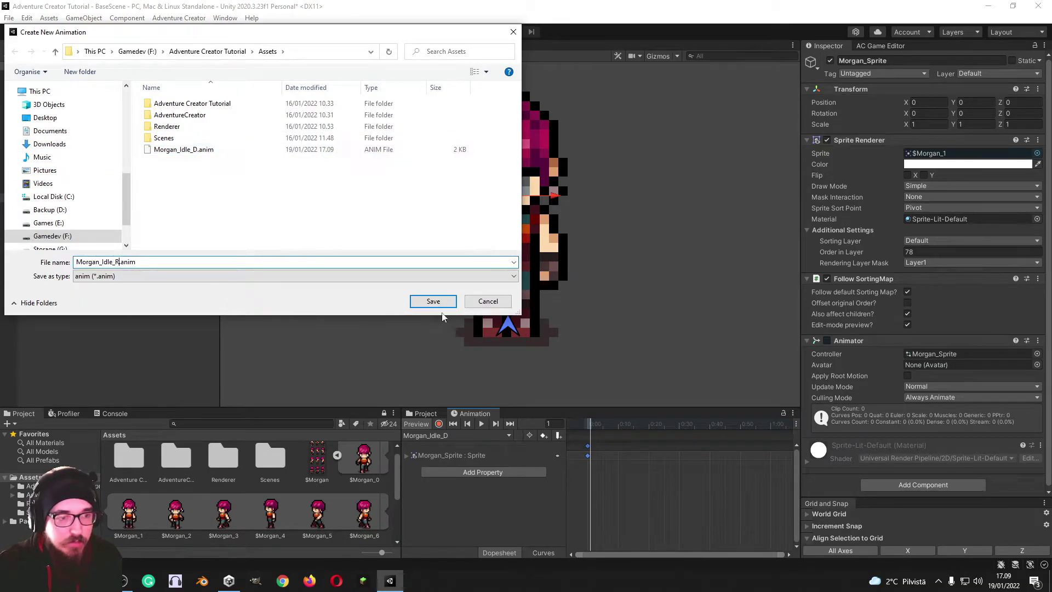
pyautogui.click(433, 301)
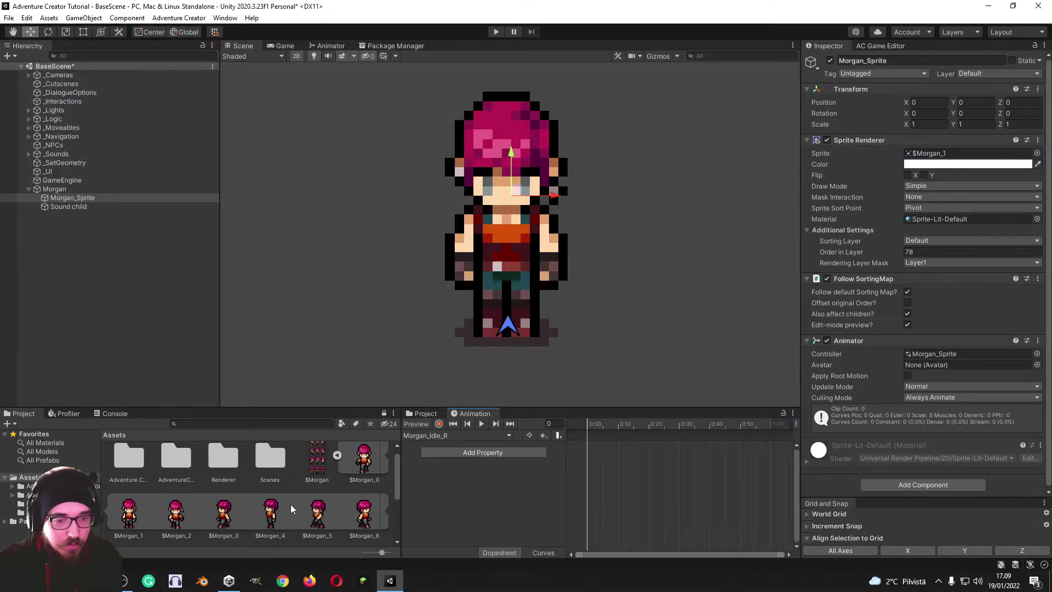
pyautogui.scroll(-3, 386, 483)
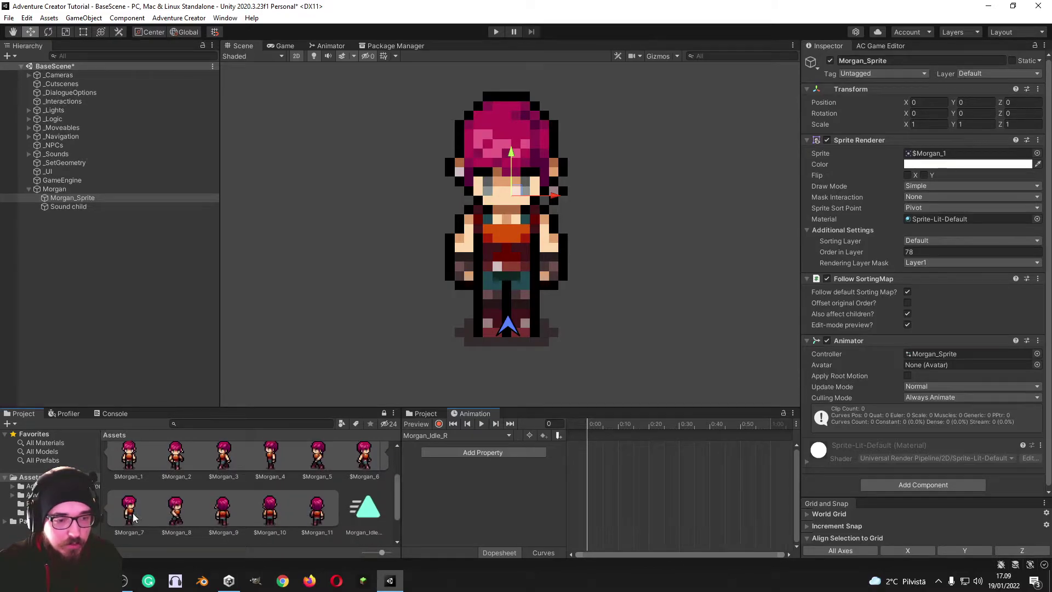
pyautogui.moveTo(134, 518); pyautogui.dragTo(586, 507)
# Create Morgan_Idle_L with the left-facing sprite frames and preview it
pyautogui.click(457, 436)
pyautogui.click(455, 474)
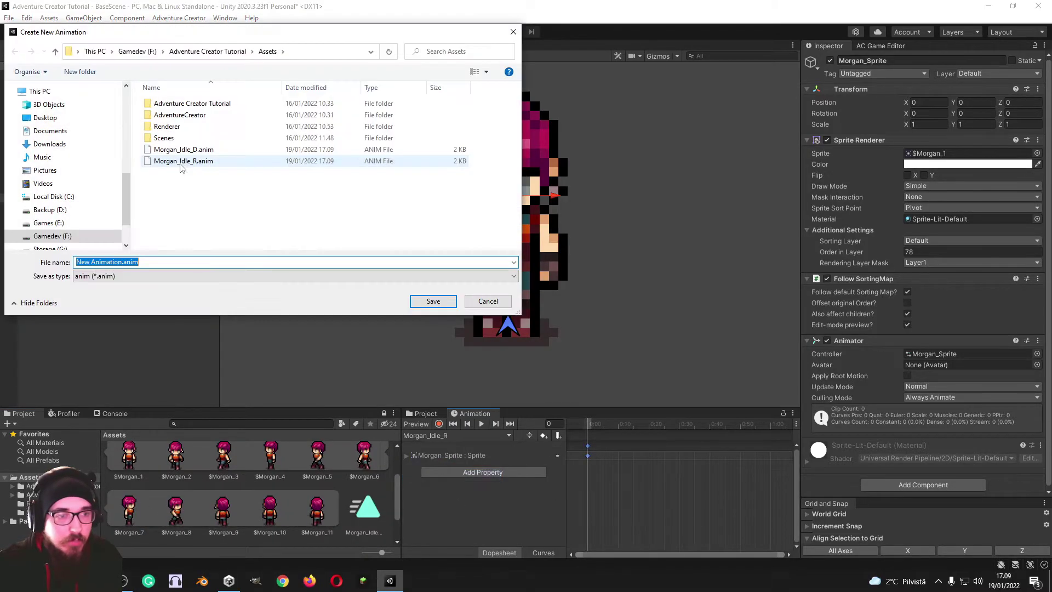
pyautogui.click(182, 161)
pyautogui.moveTo(115, 262); pyautogui.dragTo(120, 262)
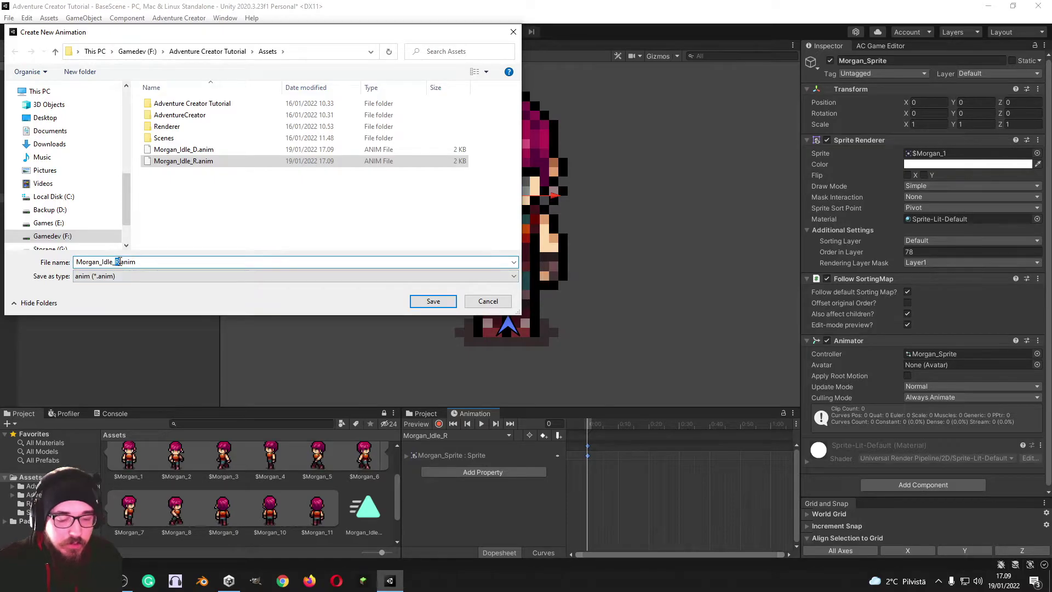
pyautogui.write('L')
pyautogui.click(425, 303)
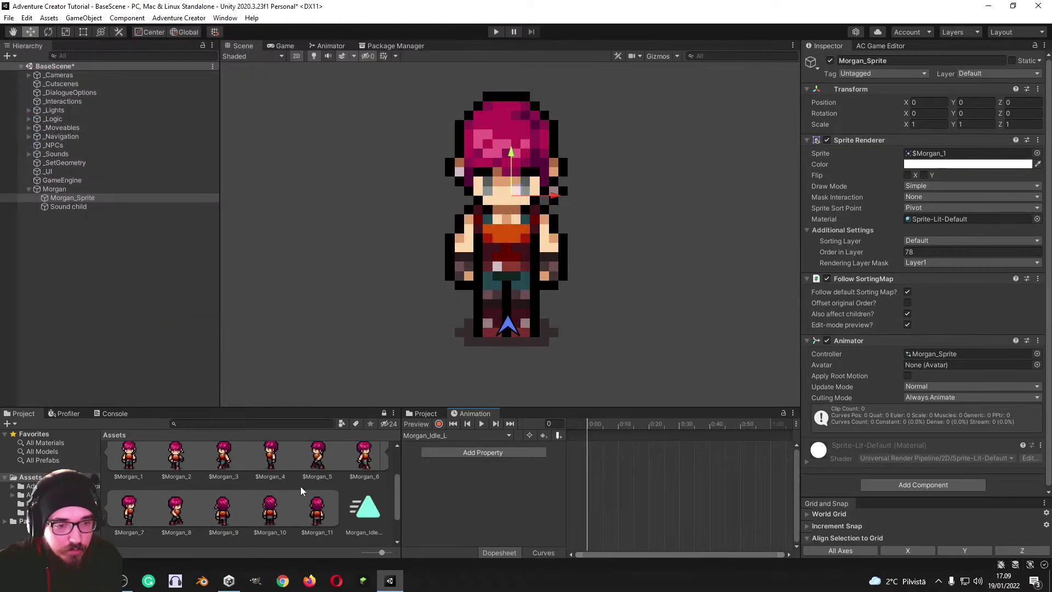
pyautogui.moveTo(268, 459); pyautogui.dragTo(630, 472)
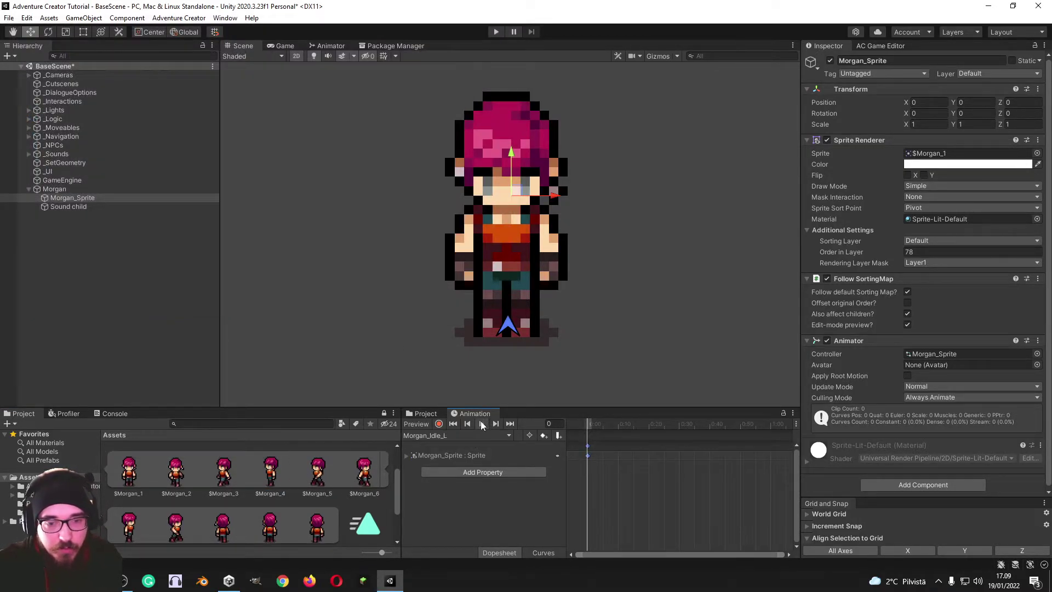
pyautogui.click(482, 424)
# Create the Morgan_Idle_U clip from the Morgan_Idle_R name and preview the back view
pyautogui.click(455, 436)
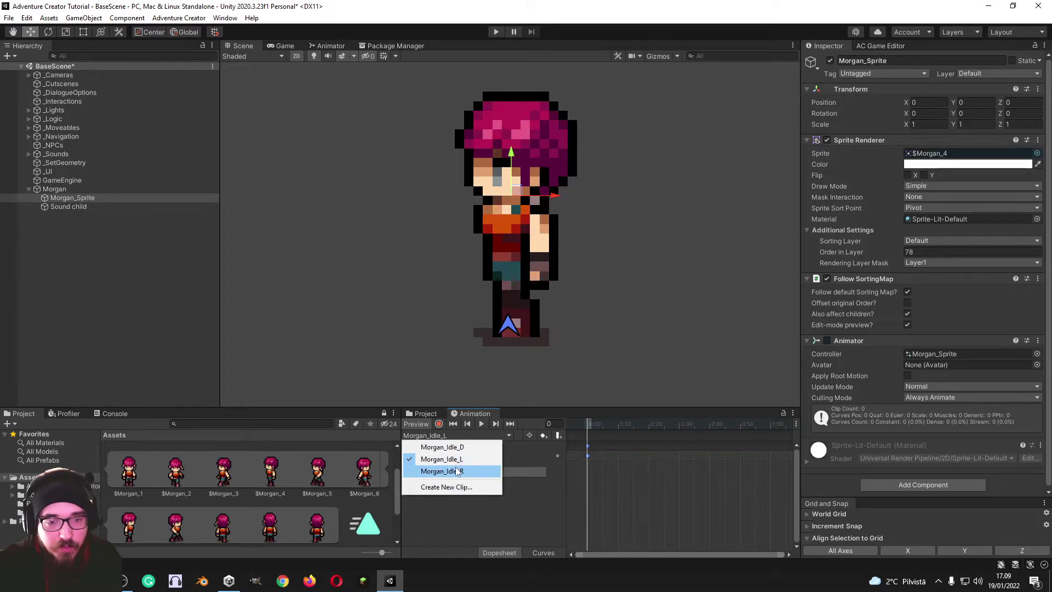
pyautogui.click(458, 472)
pyautogui.click(465, 437)
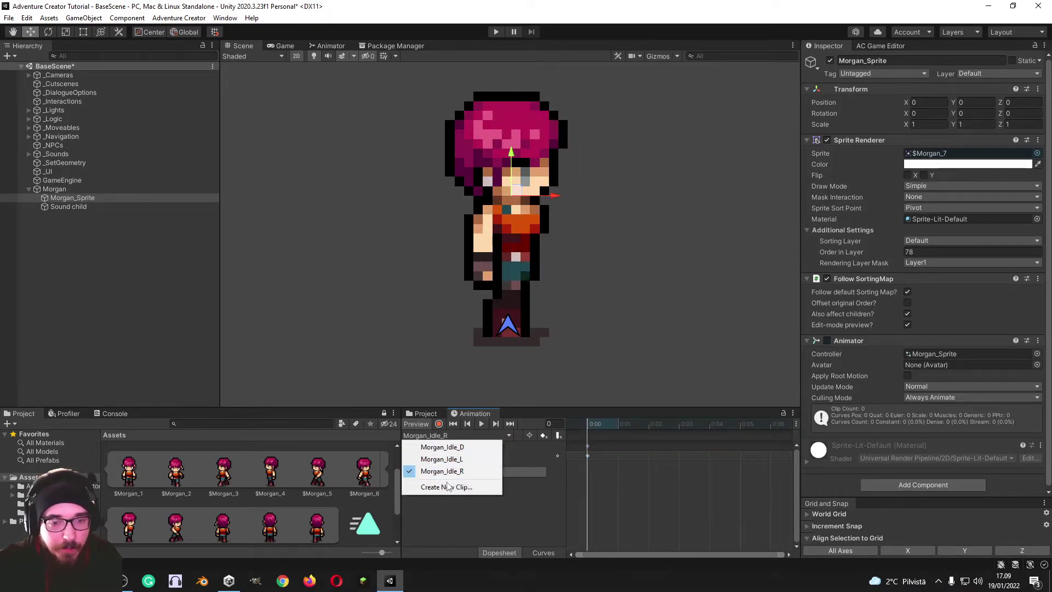
pyautogui.click(448, 487)
pyautogui.click(183, 172)
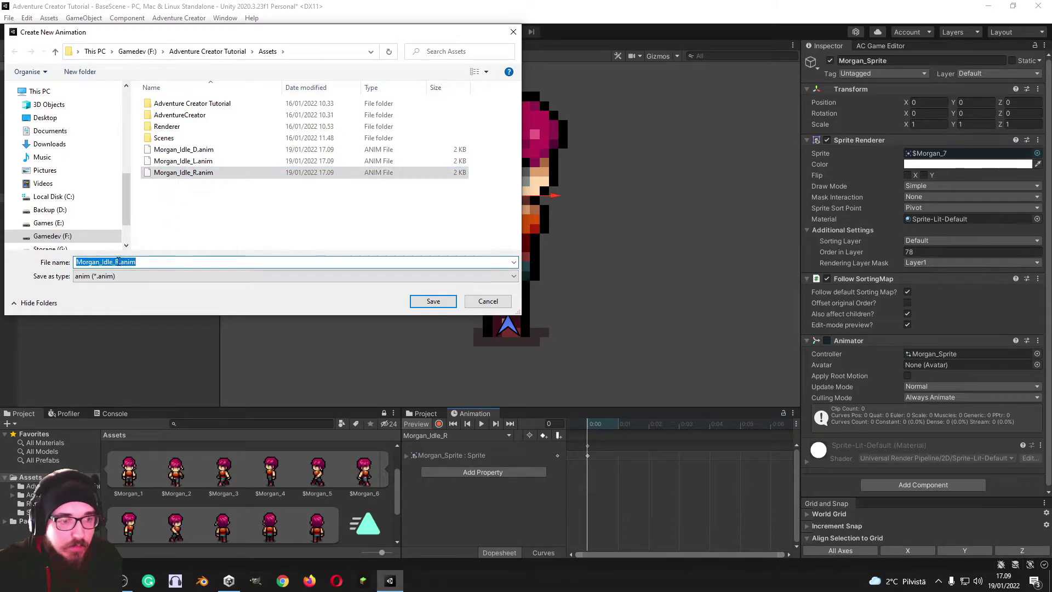
pyautogui.click(118, 262)
pyautogui.press('BackSpace')
pyautogui.write('U')
pyautogui.click(433, 300)
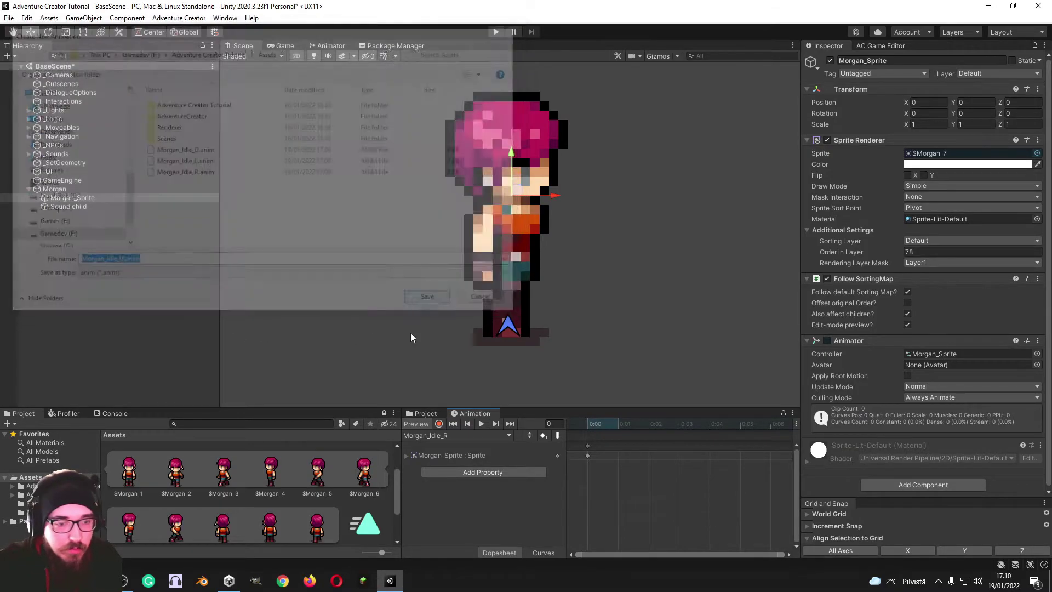
pyautogui.click(484, 425)
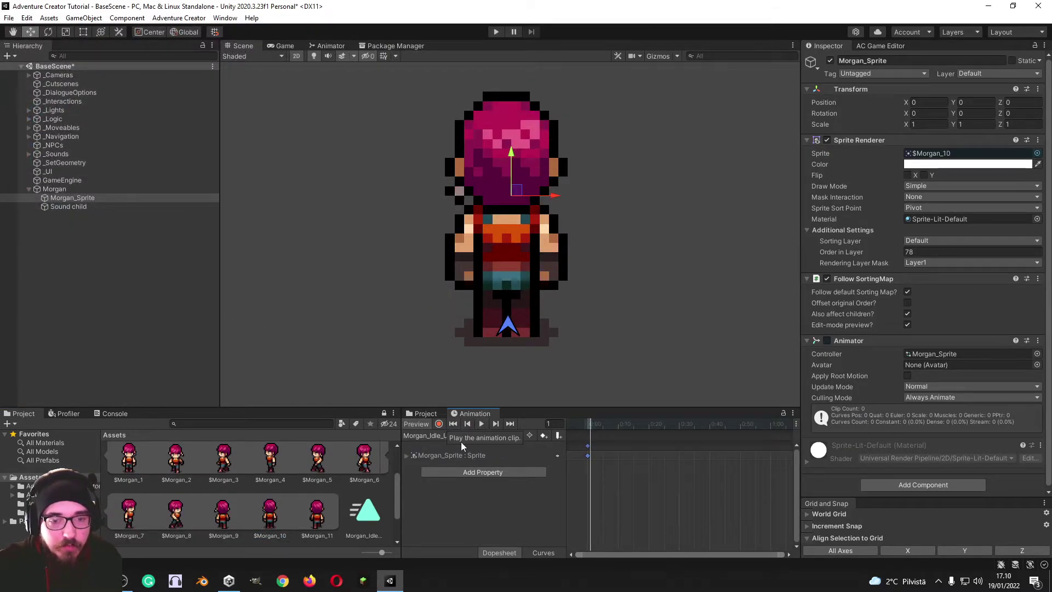
pyautogui.click(446, 435)
# Create and save a new Morgan_Walk_D animation clip
pyautogui.click(434, 496)
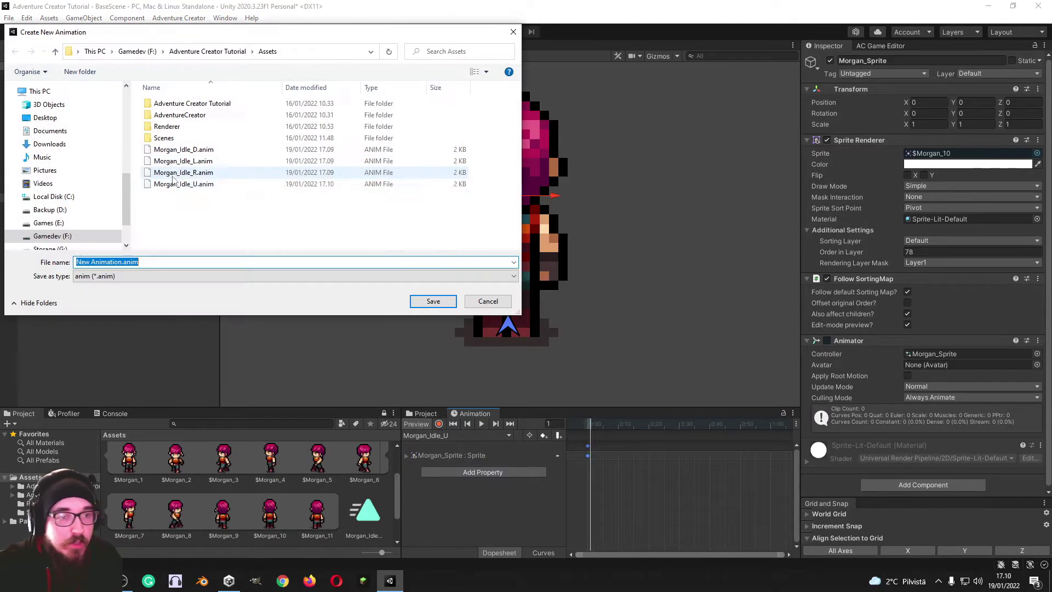
pyautogui.click(181, 149)
pyautogui.doubleClick(107, 262)
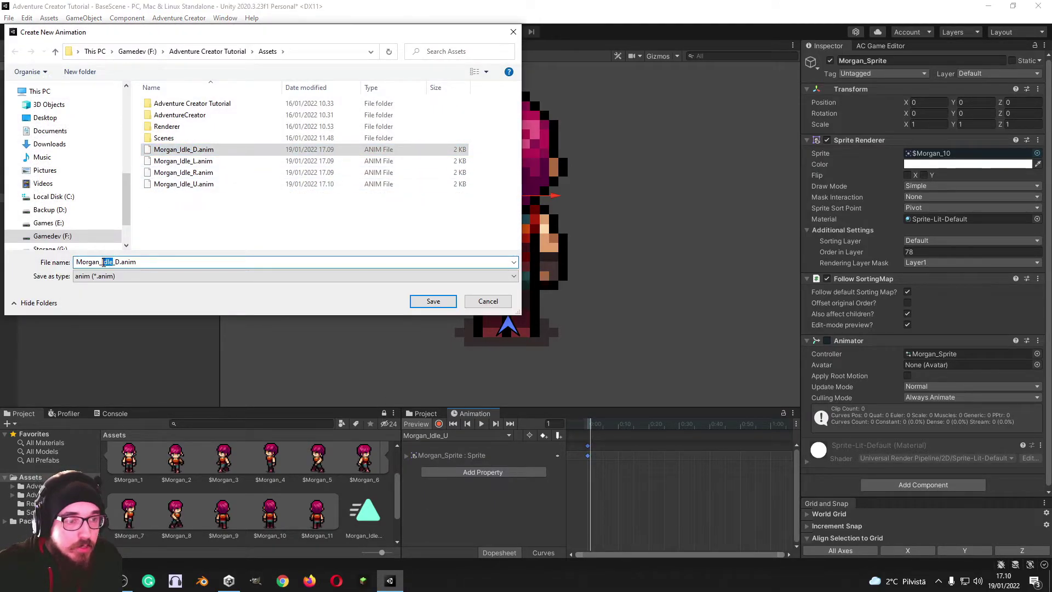
pyautogui.write('Walk')
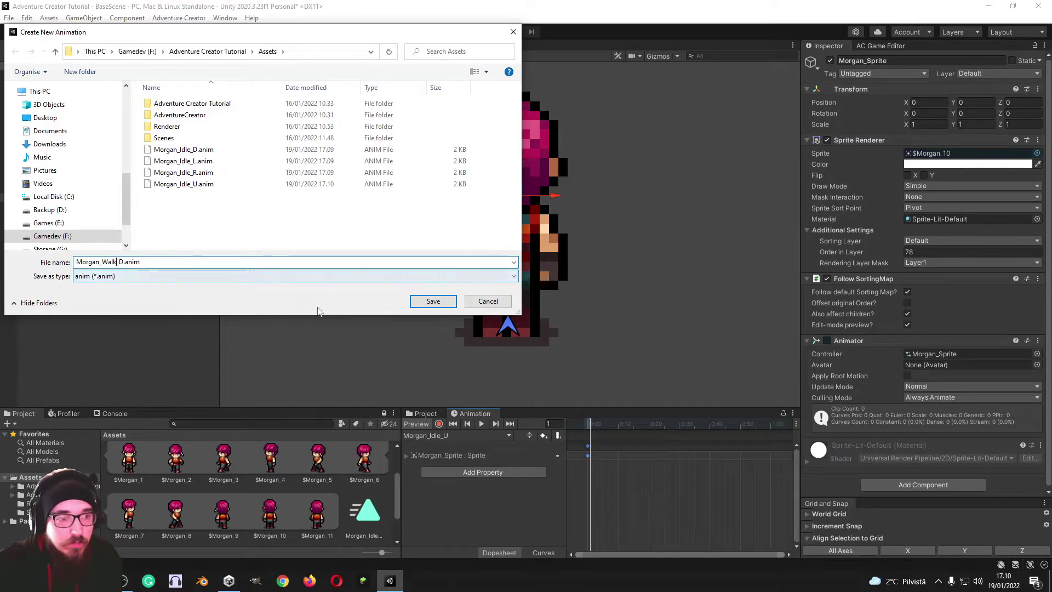
pyautogui.click(433, 301)
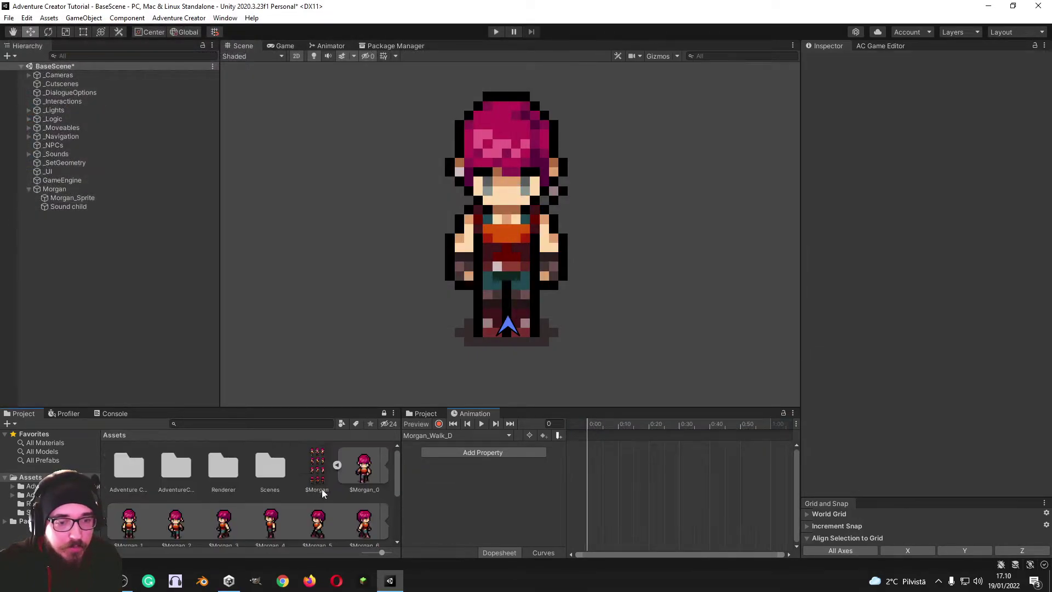
# Key the $Morgan_0, $Morgan_1 and $Morgan_2 walk sprites onto the timeline and preview them
pyautogui.click(361, 478)
pyautogui.keyDown('shift'); pyautogui.click(189, 526); pyautogui.keyUp('shift')
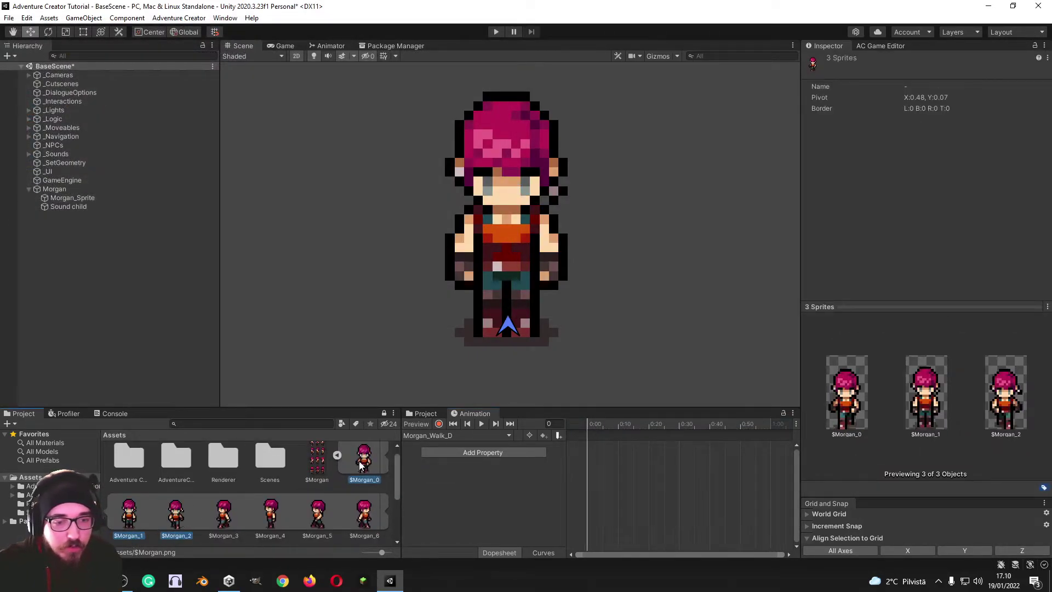
pyautogui.moveTo(360, 466); pyautogui.dragTo(656, 471)
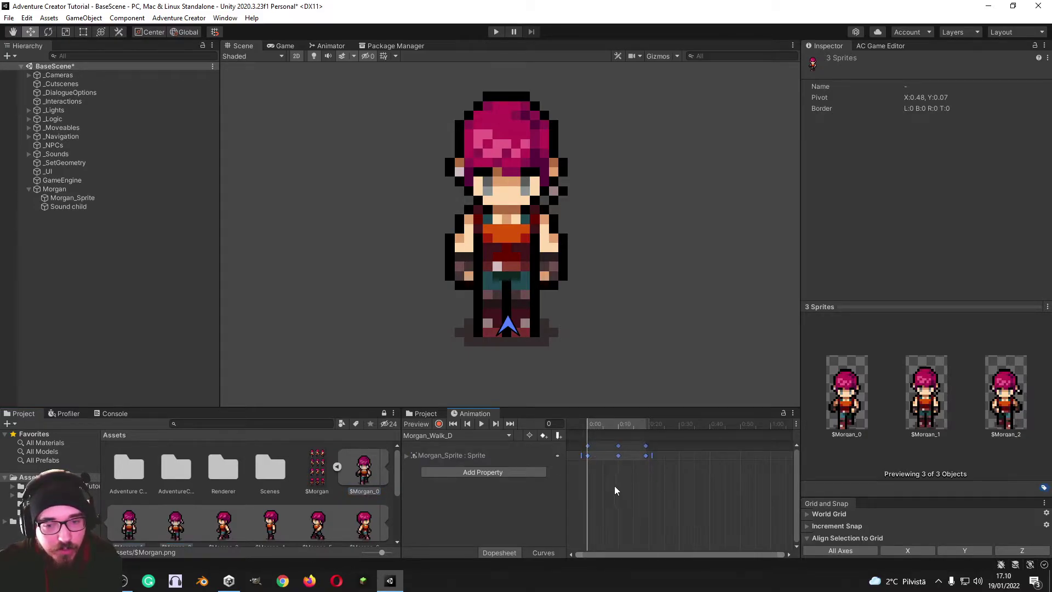
pyautogui.click(621, 453)
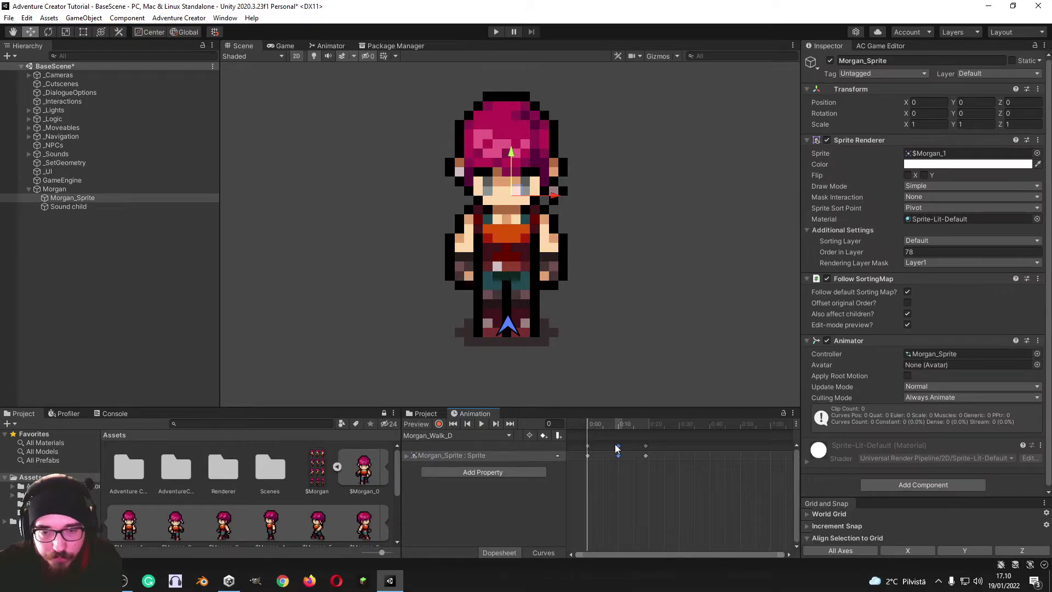
pyautogui.click(617, 428)
pyautogui.moveTo(617, 428); pyautogui.dragTo(577, 426)
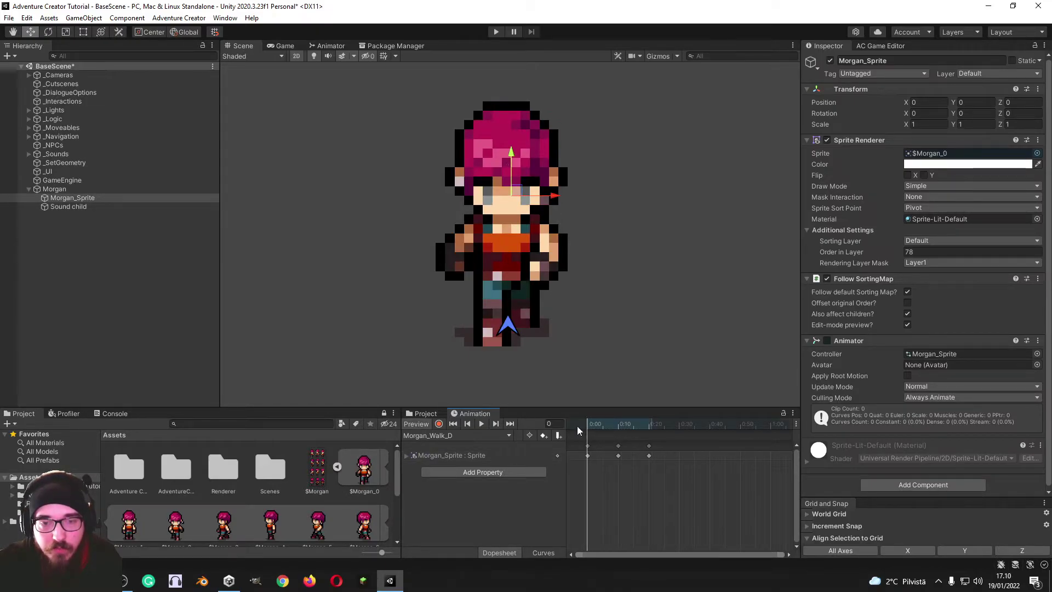
pyautogui.click(482, 422)
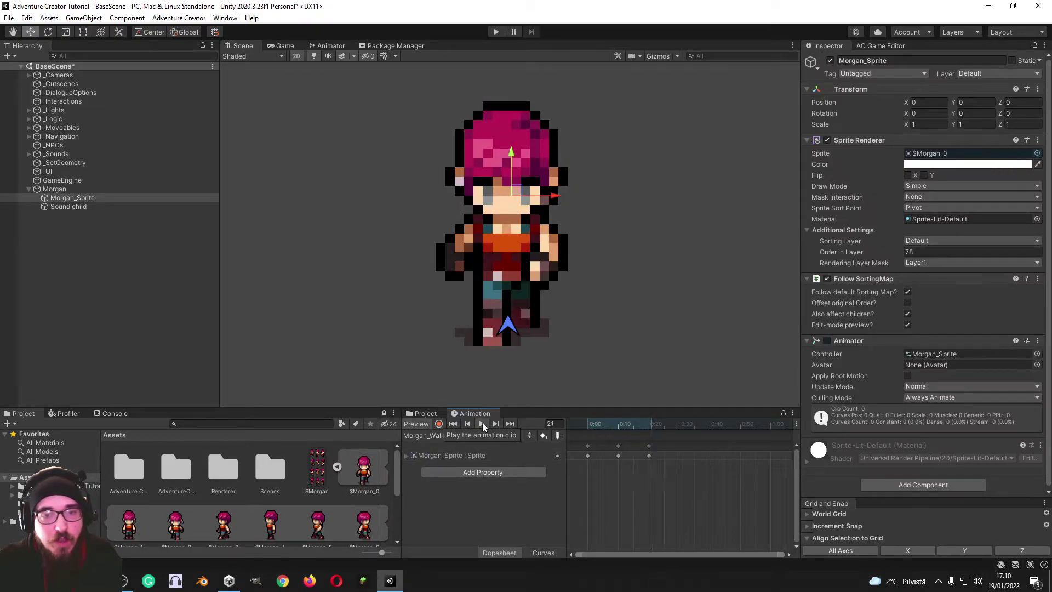
pyautogui.click(617, 425)
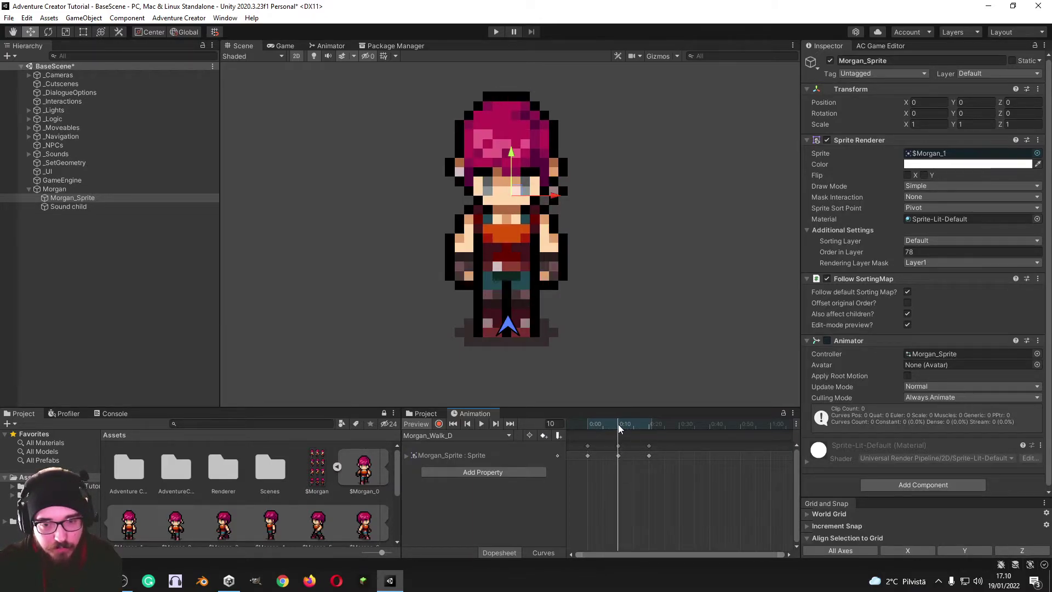
# Copy the frame-10 key to frame 30, extend the loop to frame 40, and play it
pyautogui.click(619, 445)
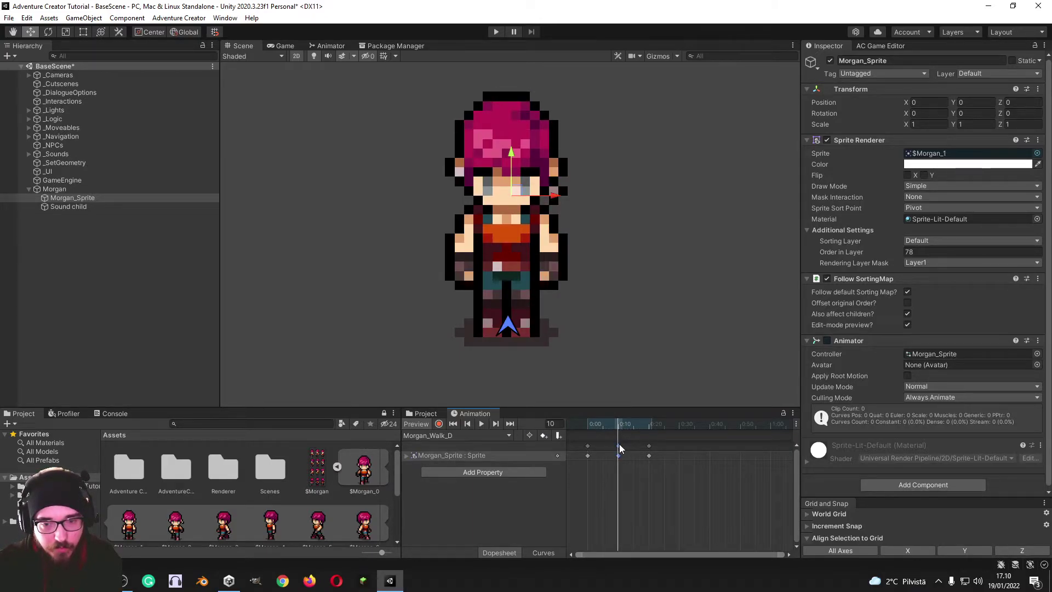
pyautogui.click(679, 425)
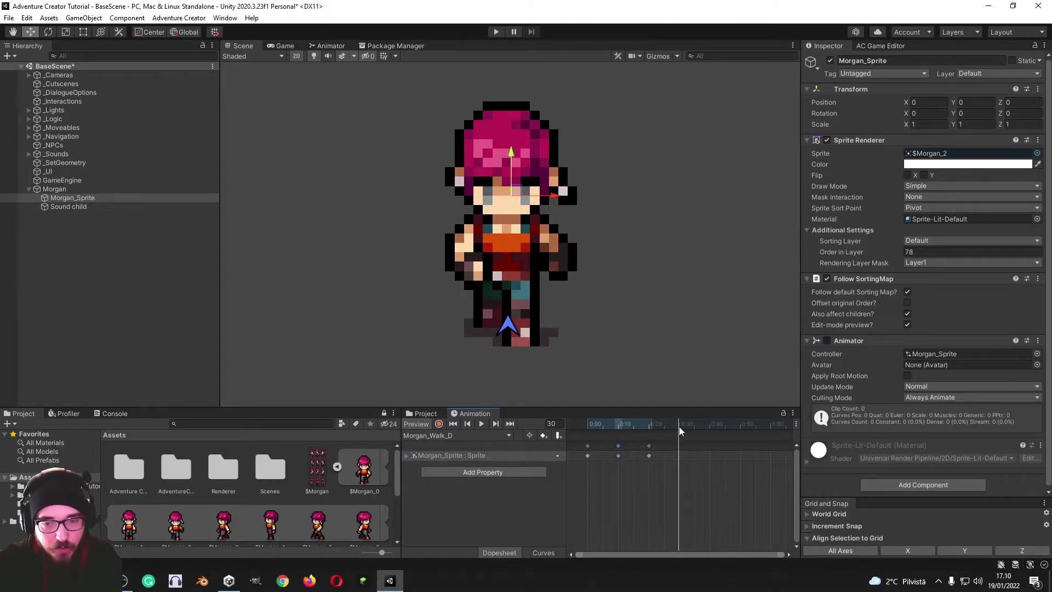
pyautogui.hotkey('ctrl', 'v')
pyautogui.click(709, 426)
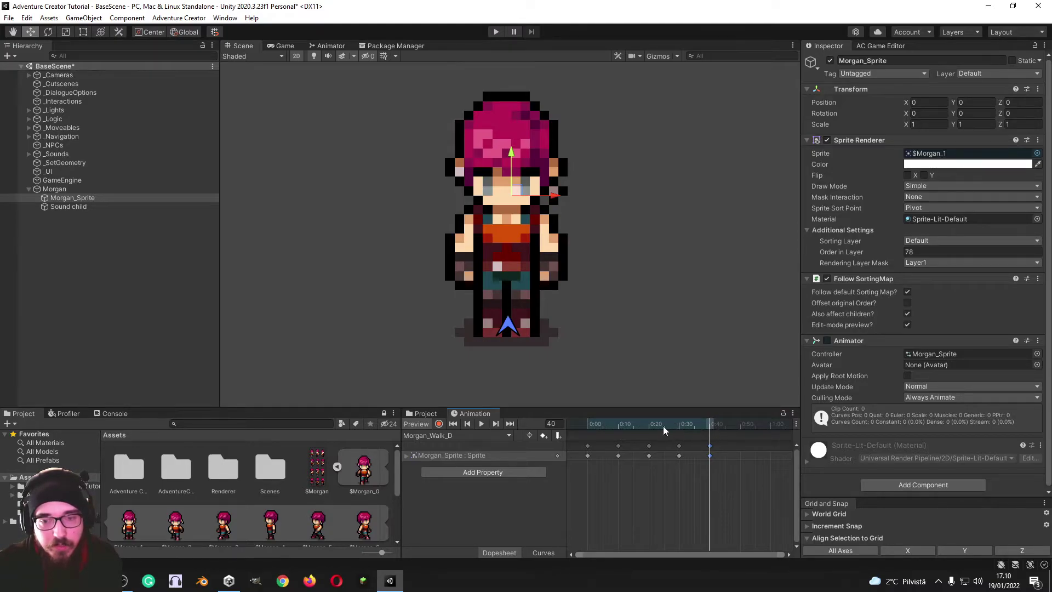
pyautogui.press('space')
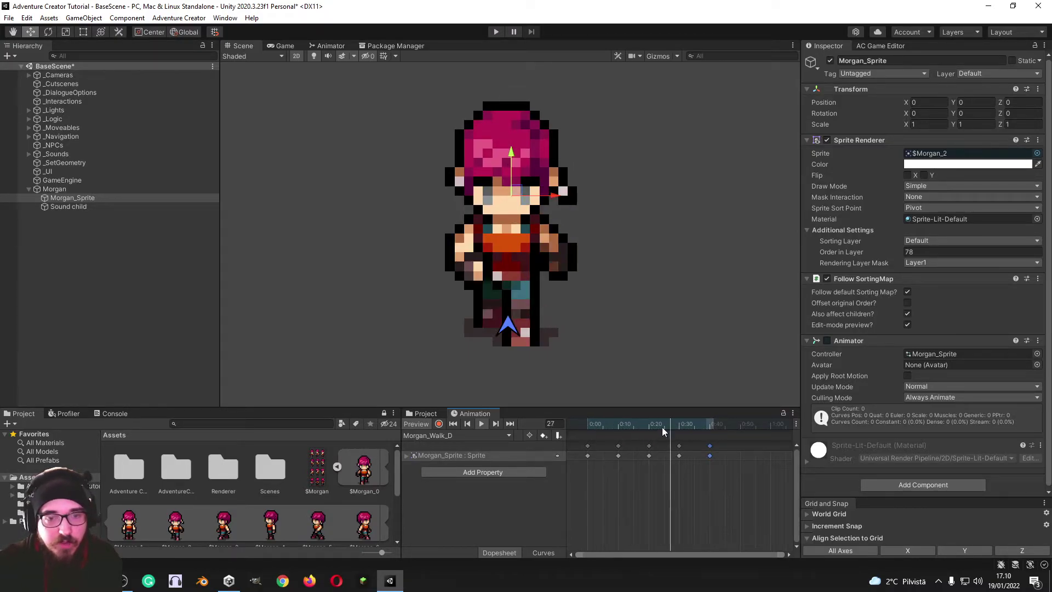
pyautogui.scroll(-5, 576, 308)
pyautogui.scroll(3, 488, 272)
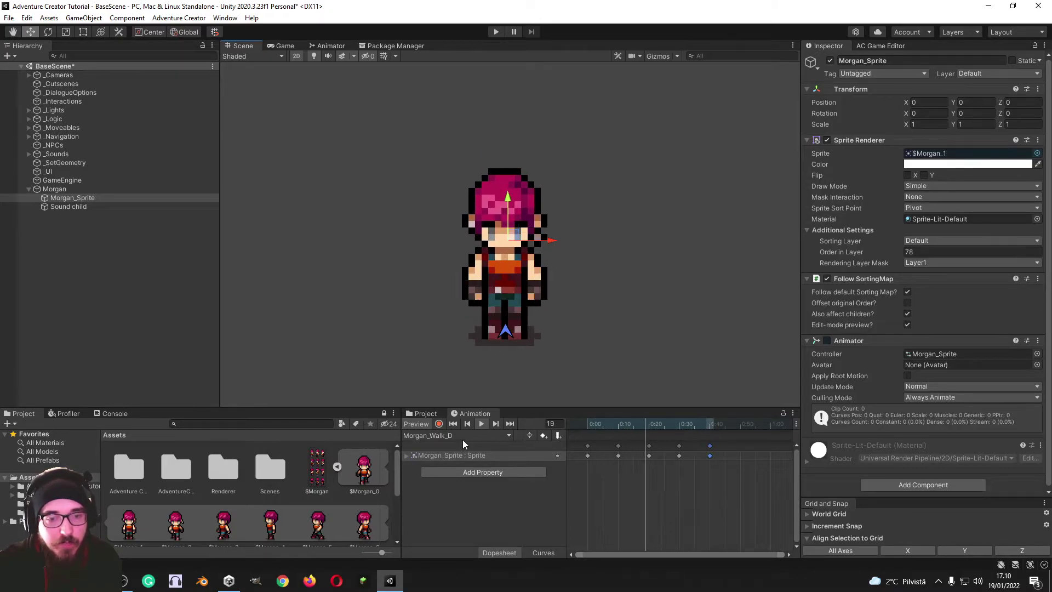
pyautogui.scroll(-1, 553, 376)
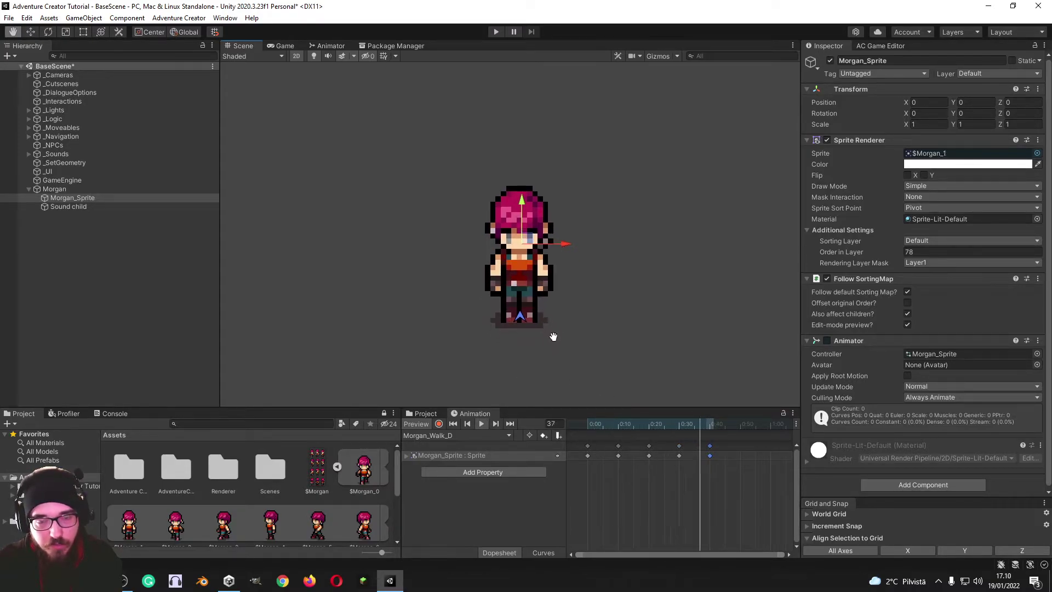
pyautogui.scroll(2, 558, 305)
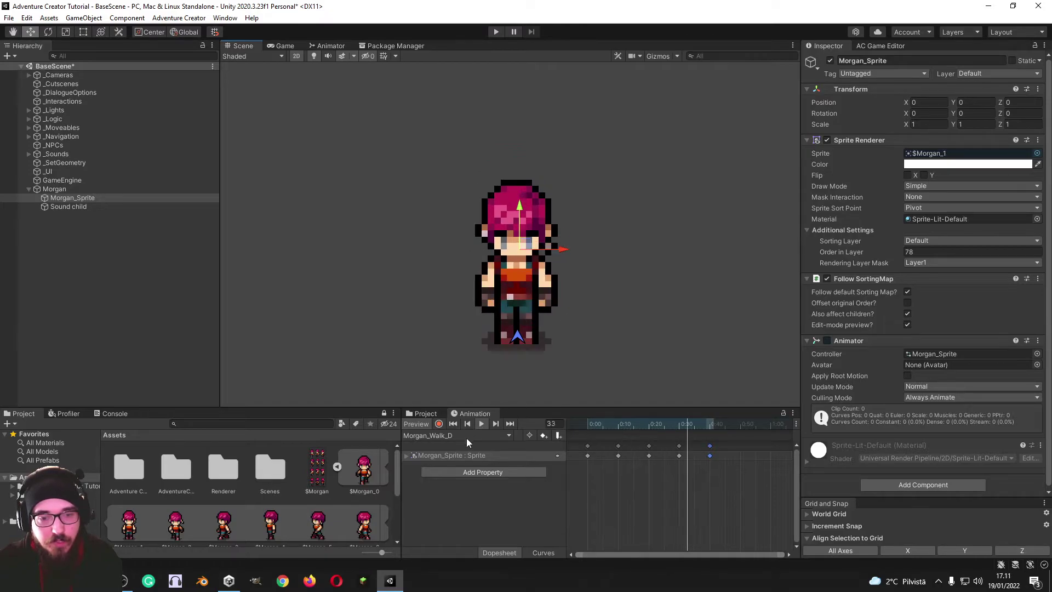
pyautogui.click(576, 346)
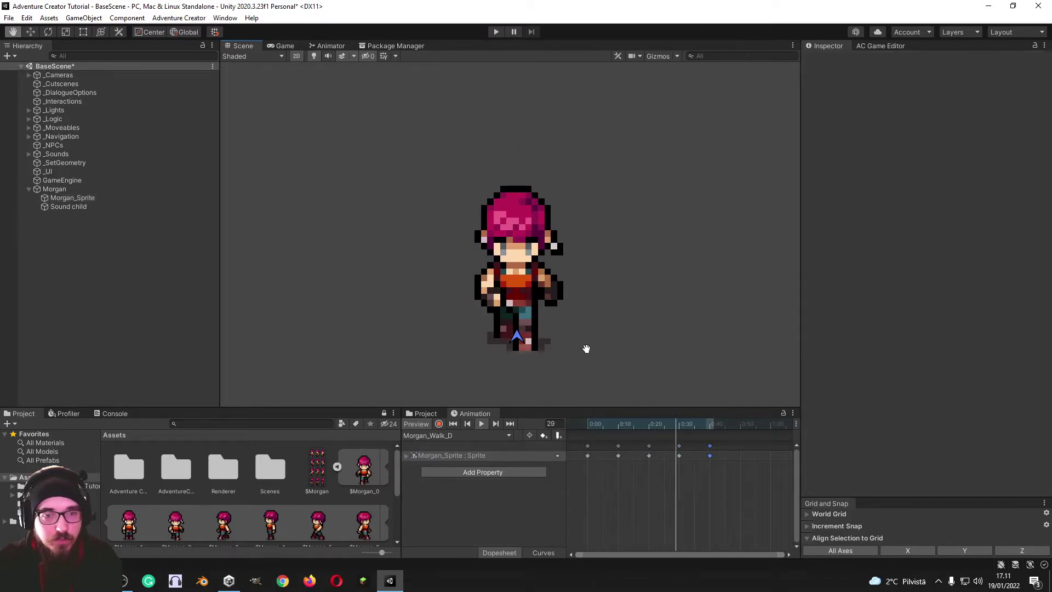
pyautogui.click(481, 435)
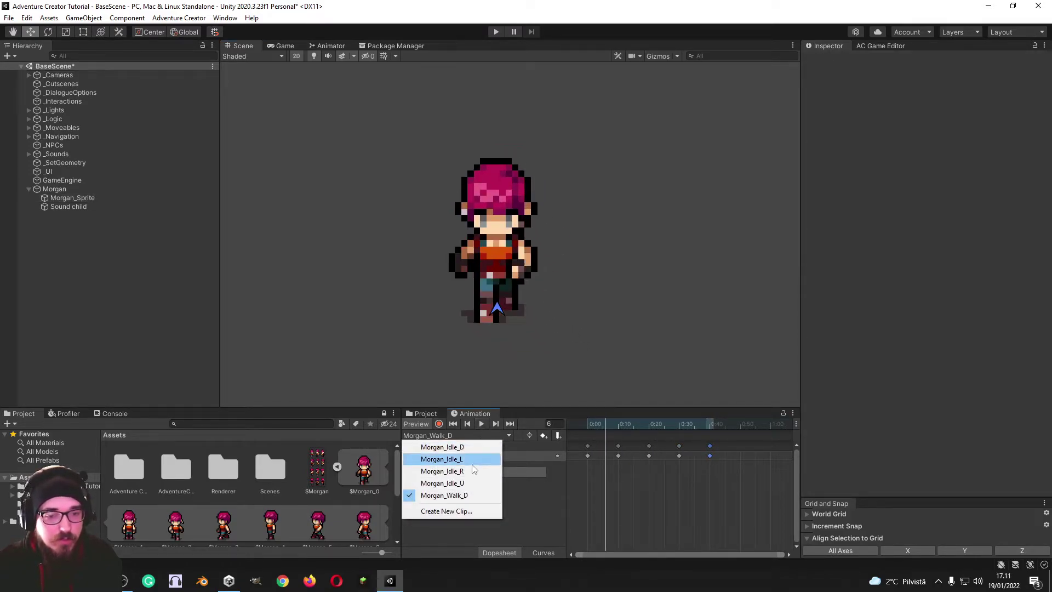
# Create a new Morgan_Walk_L clip, renaming it from Morgan_Walk_D
pyautogui.click(438, 511)
pyautogui.click(186, 200)
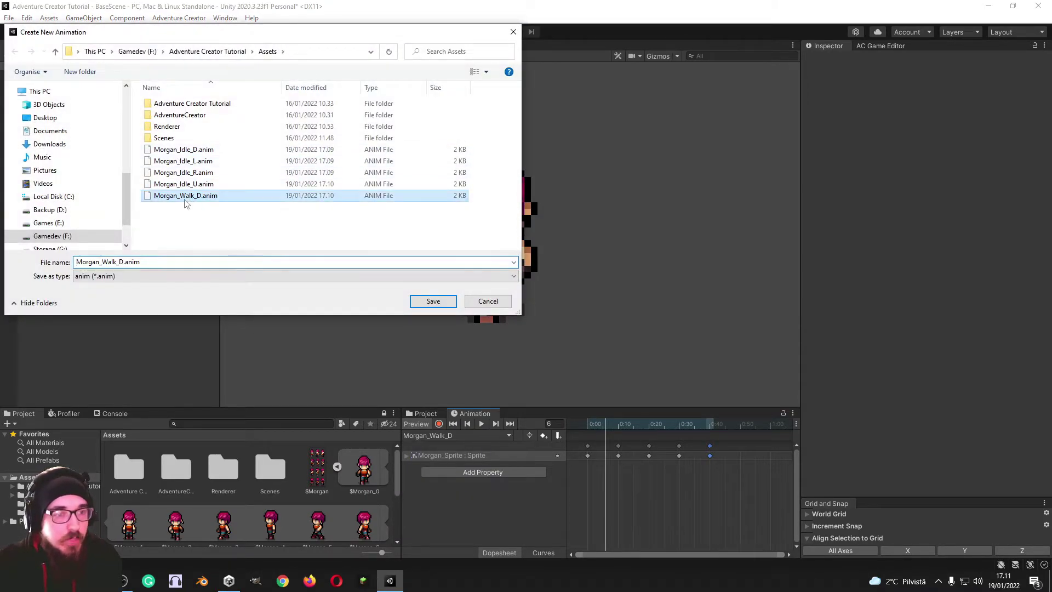
pyautogui.click(122, 262)
pyautogui.moveTo(119, 263); pyautogui.dragTo(125, 263)
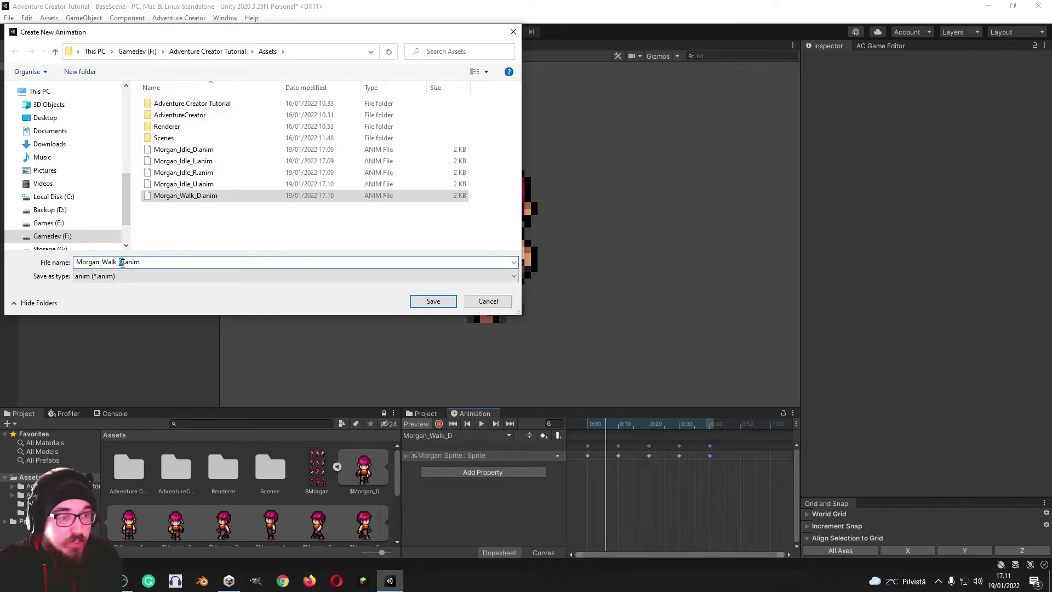
pyautogui.write('L')
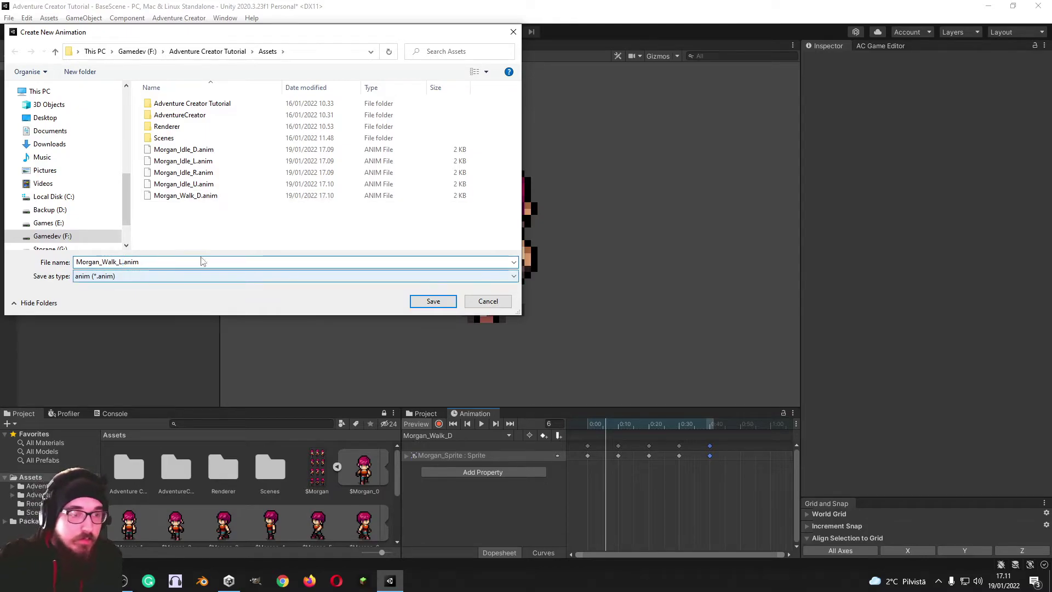
pyautogui.click(433, 301)
# Key the side-walk frames $Morgan_3–5 into the Morgan_Walk_L timeline
pyautogui.click(231, 525)
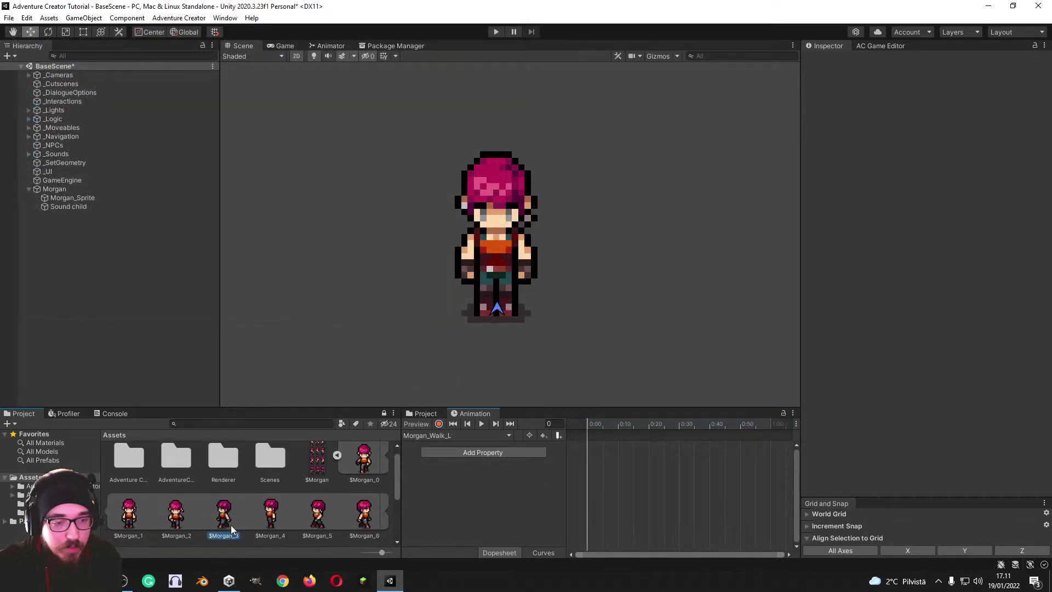
pyautogui.keyDown('shift'); pyautogui.click(318, 513); pyautogui.keyUp('shift')
pyautogui.moveTo(238, 515); pyautogui.dragTo(655, 455)
pyautogui.click(619, 446)
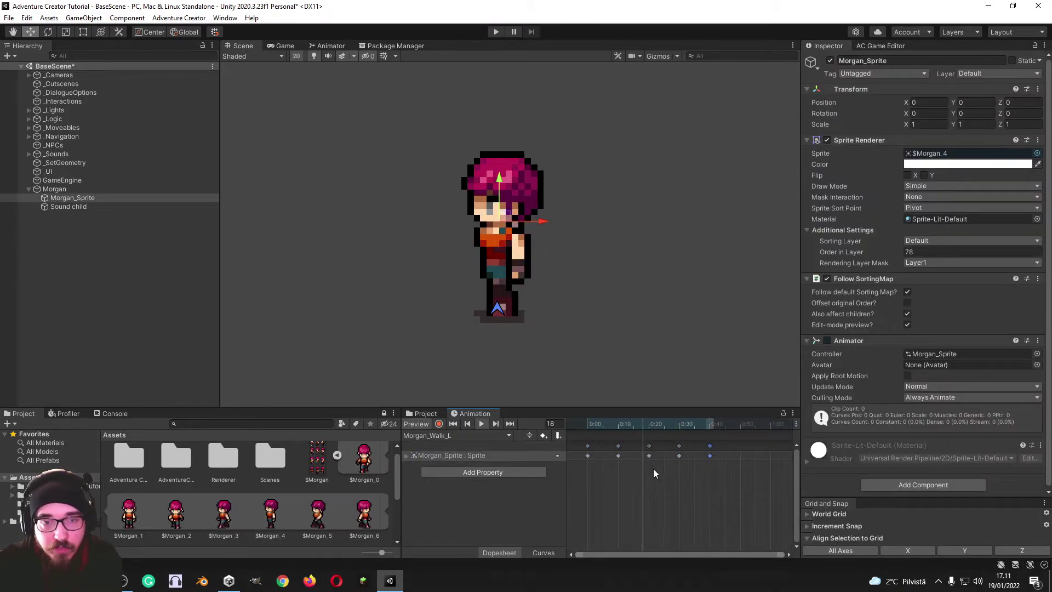
# Create a new clip saved as Morgan_Walk_R.anim
pyautogui.click(454, 436)
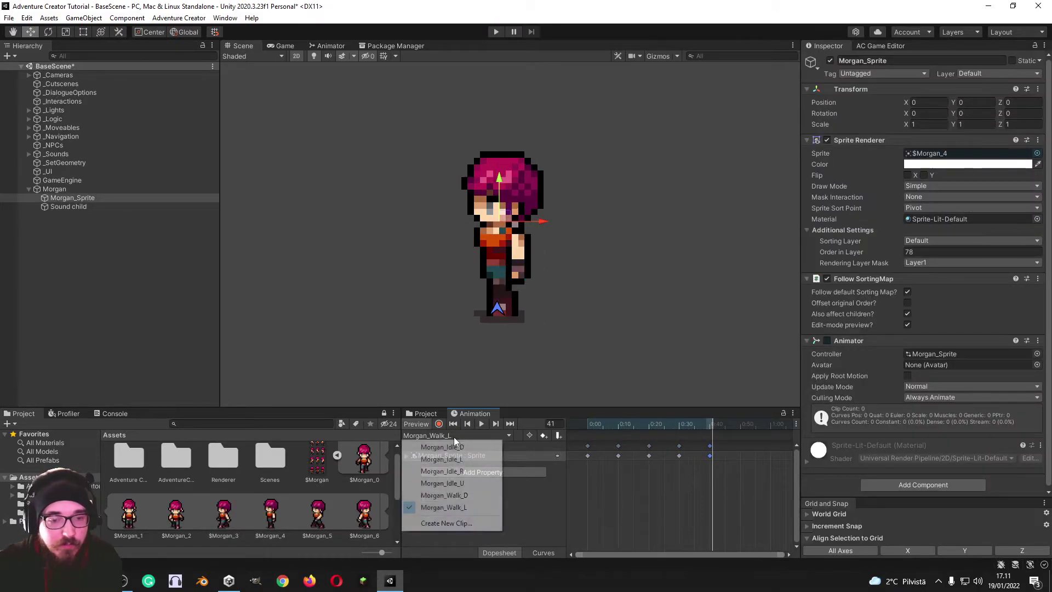
pyautogui.click(446, 523)
pyautogui.click(185, 207)
pyautogui.click(141, 261)
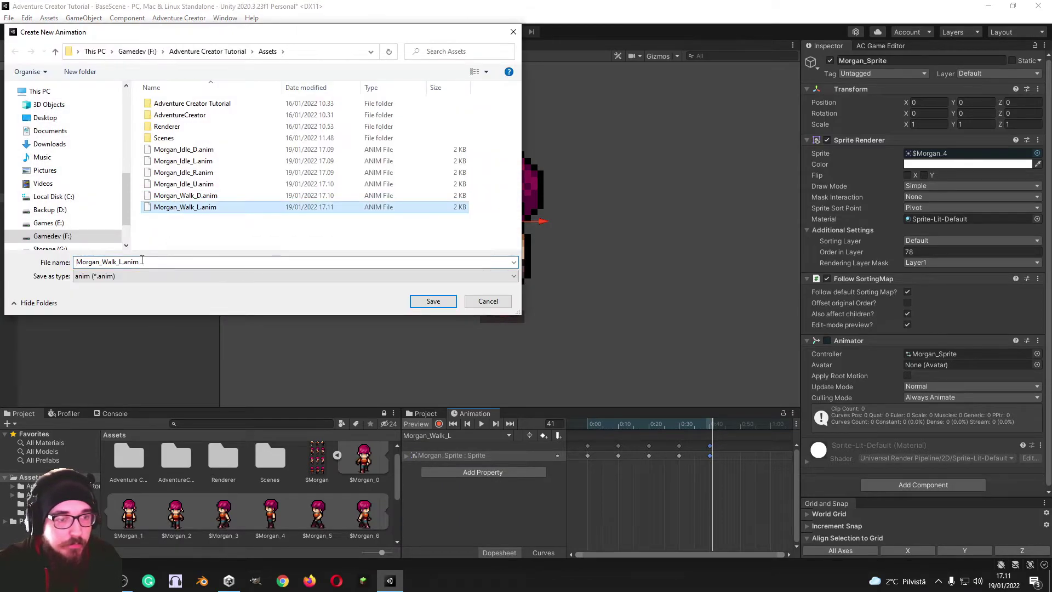
pyautogui.doubleClick(141, 262)
pyautogui.write('Morgan_Walk_R.anim')
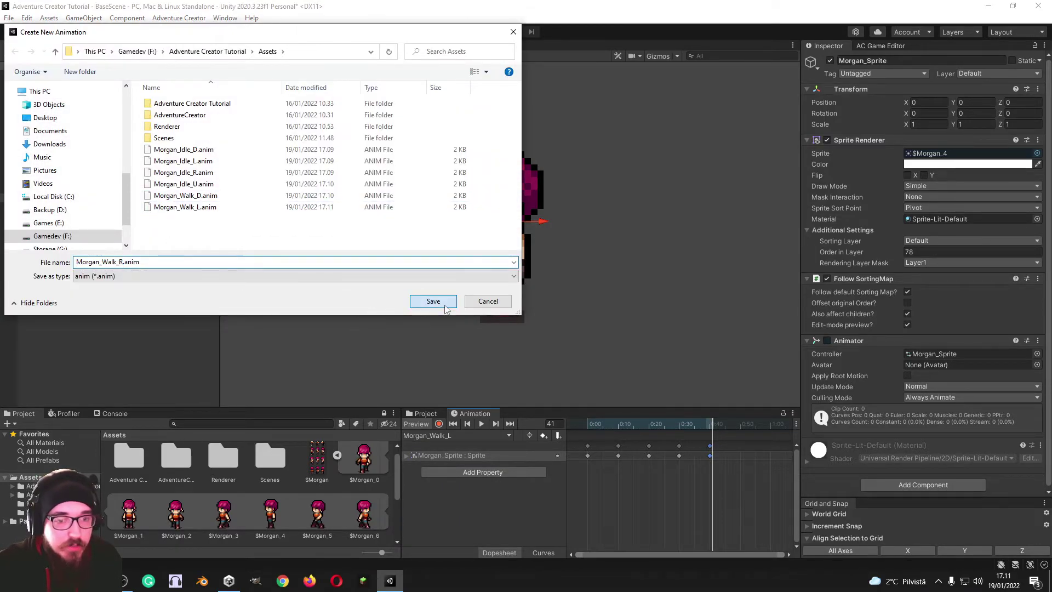
pyautogui.click(445, 306)
pyautogui.click(364, 513)
# Key $Morgan_6–8 into Morgan_Walk_R, space them out, add a looping end key, and preview
pyautogui.scroll(-1, 330, 495)
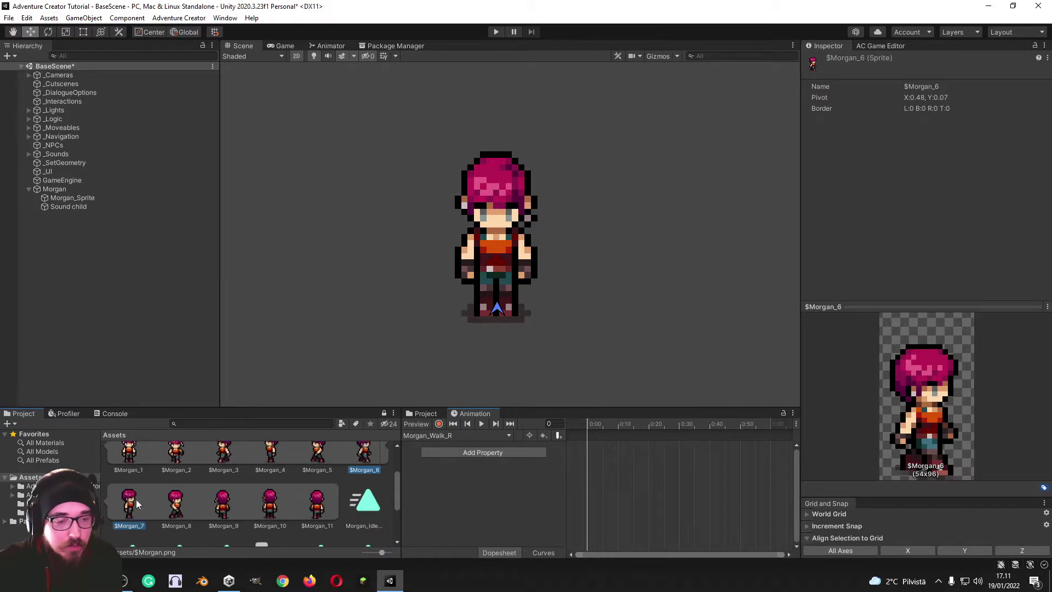
pyautogui.keyDown('shift'); pyautogui.click(176, 502); pyautogui.keyUp('shift')
pyautogui.scroll(1, 364, 515)
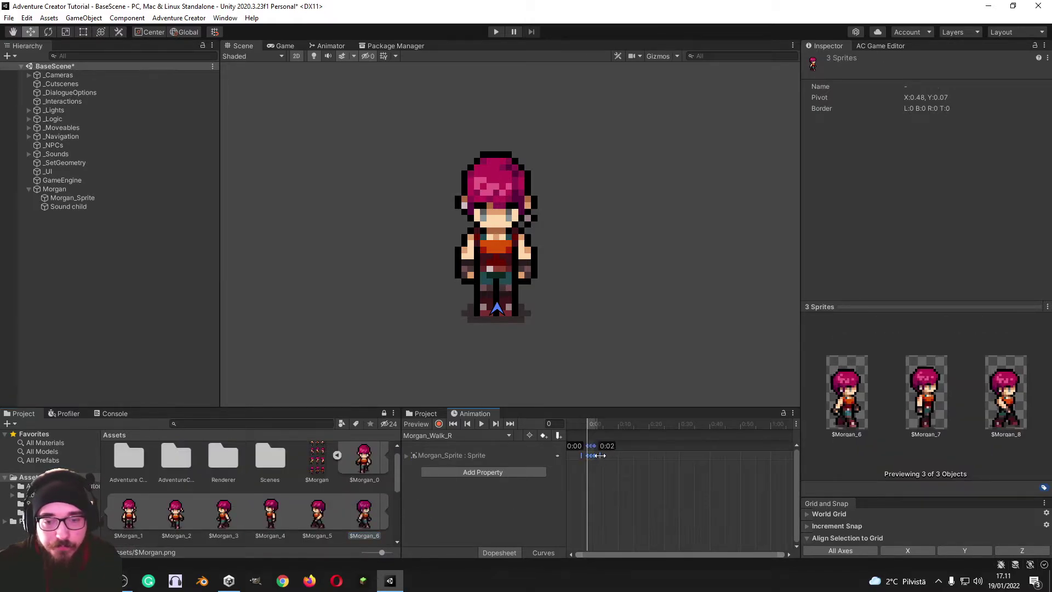
pyautogui.moveTo(600, 455); pyautogui.dragTo(659, 454)
pyautogui.click(618, 455)
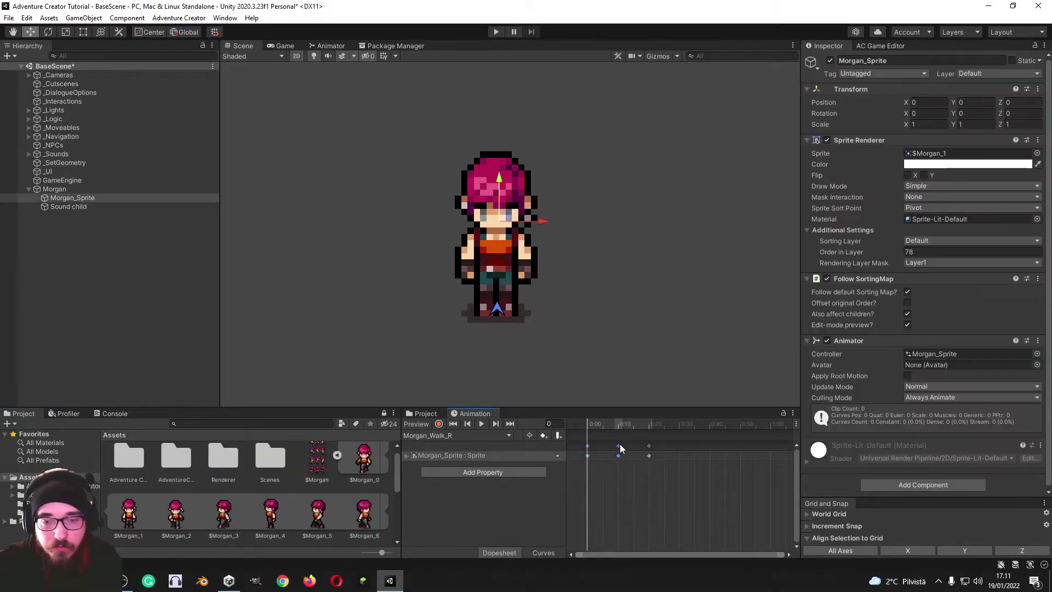
pyautogui.click(680, 426)
pyautogui.click(709, 425)
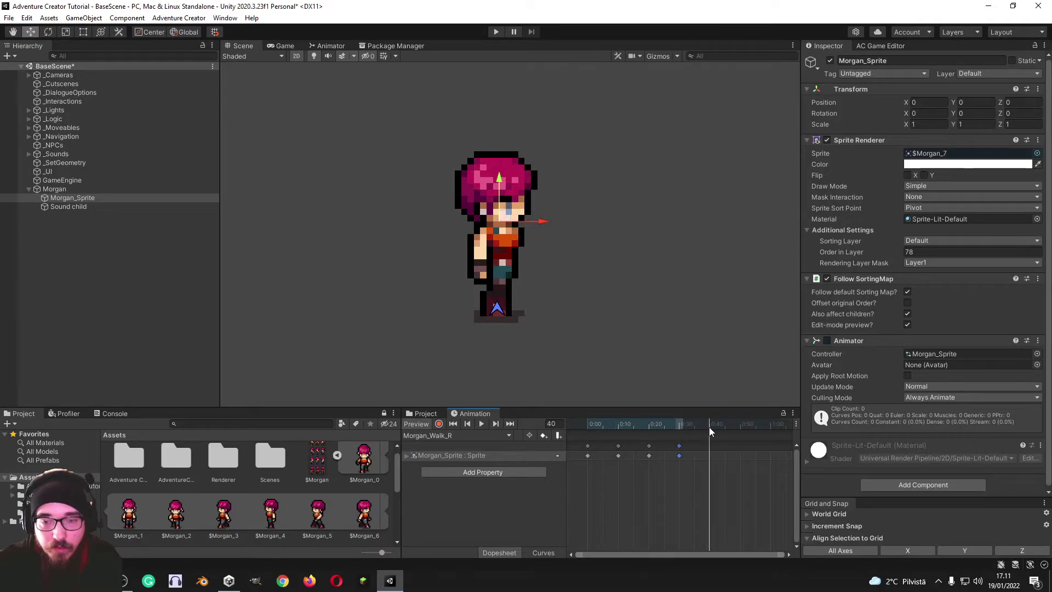
pyautogui.press('space')
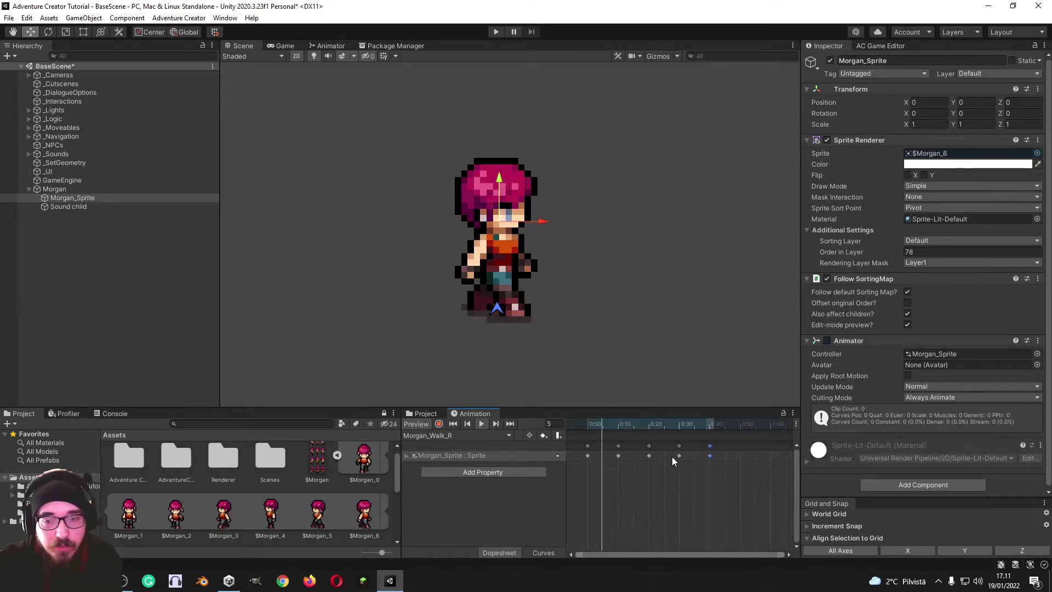
# Create a new Morgan_Walk_U clip based on the Morgan_Walk_R name
pyautogui.click(452, 434)
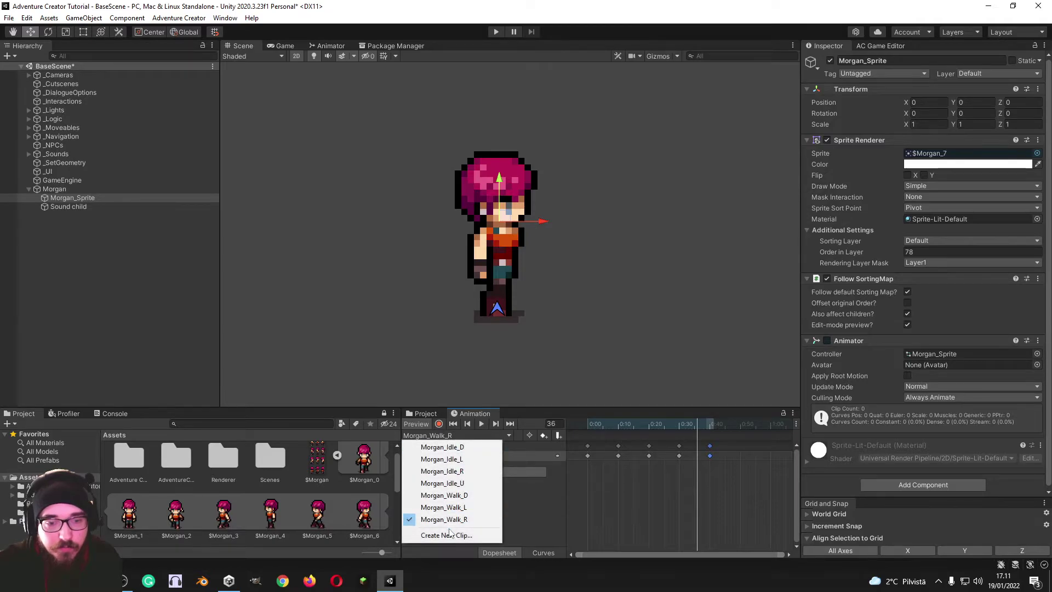
pyautogui.click(445, 535)
pyautogui.click(187, 218)
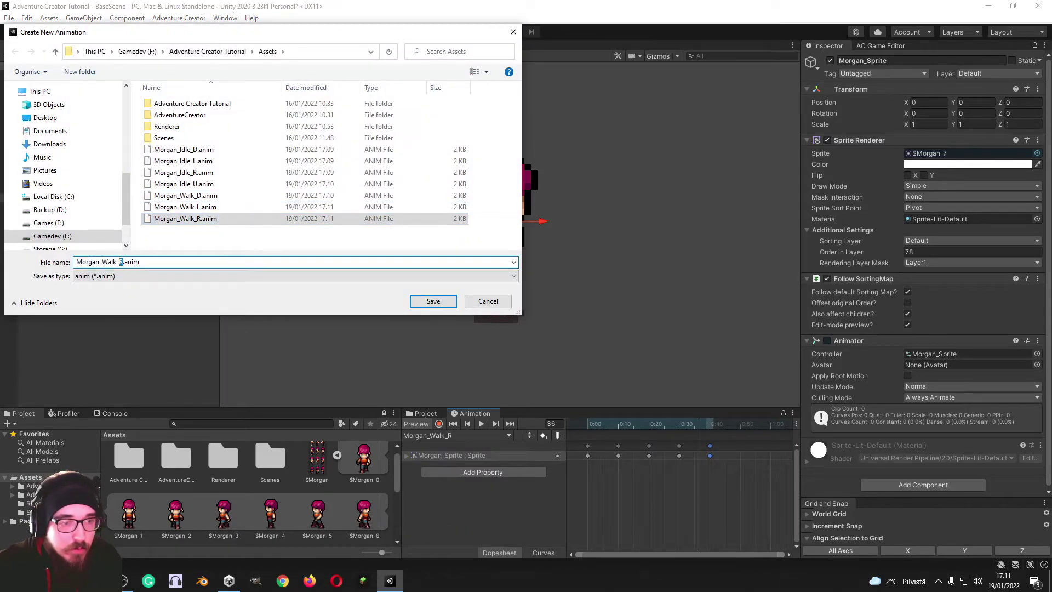
pyautogui.write('U')
pyautogui.click(433, 301)
# Key back-facing frames $Morgan_9–11 into Morgan_Walk_U, paste a loop key at frame 40, and preview
pyautogui.click(351, 507)
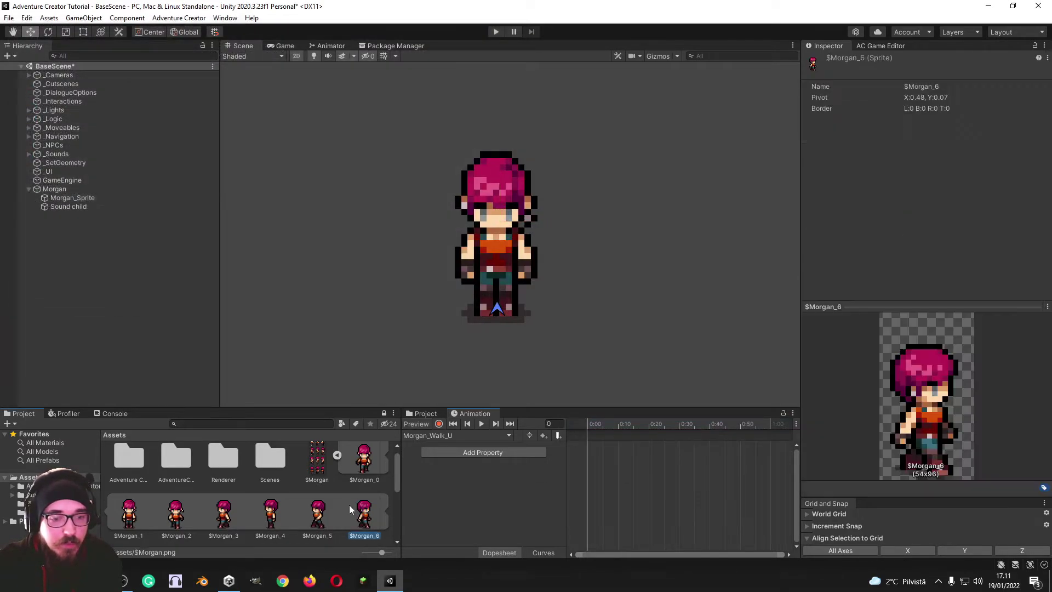
pyautogui.scroll(-3, 350, 505)
pyautogui.click(221, 504)
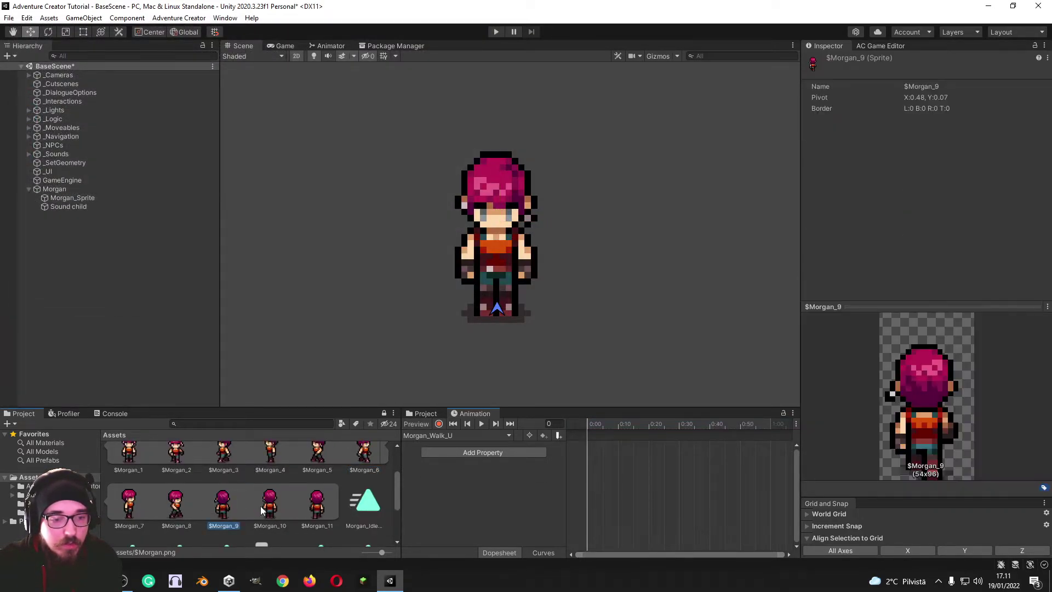
pyautogui.hotkey('shift', 'Right')
pyautogui.hotkey('shift', 'Right')
pyautogui.moveTo(621, 480); pyautogui.dragTo(657, 455)
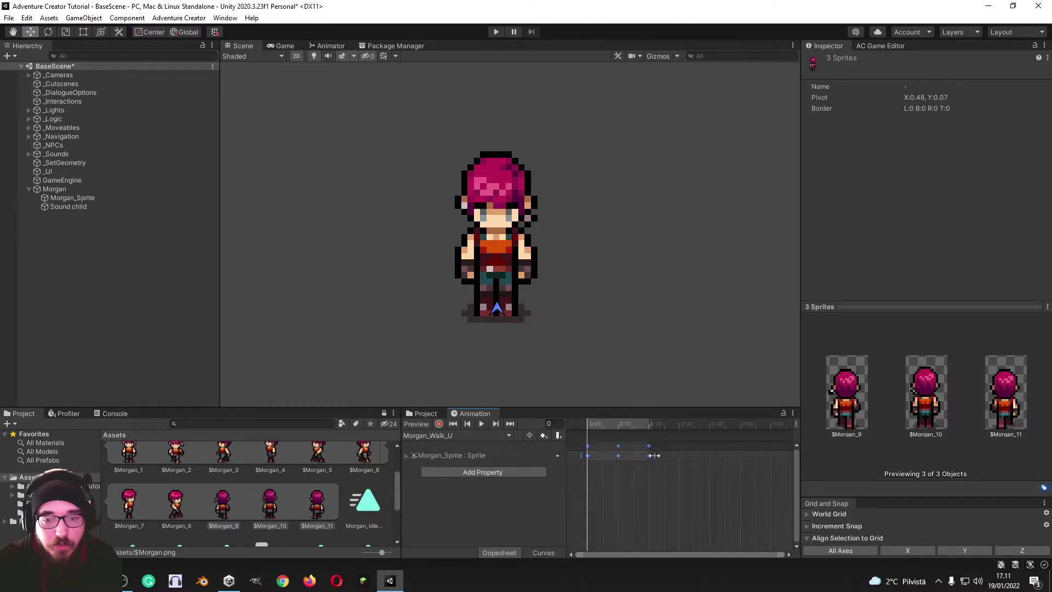
pyautogui.click(680, 425)
pyautogui.hotkey('ctrl', 'v')
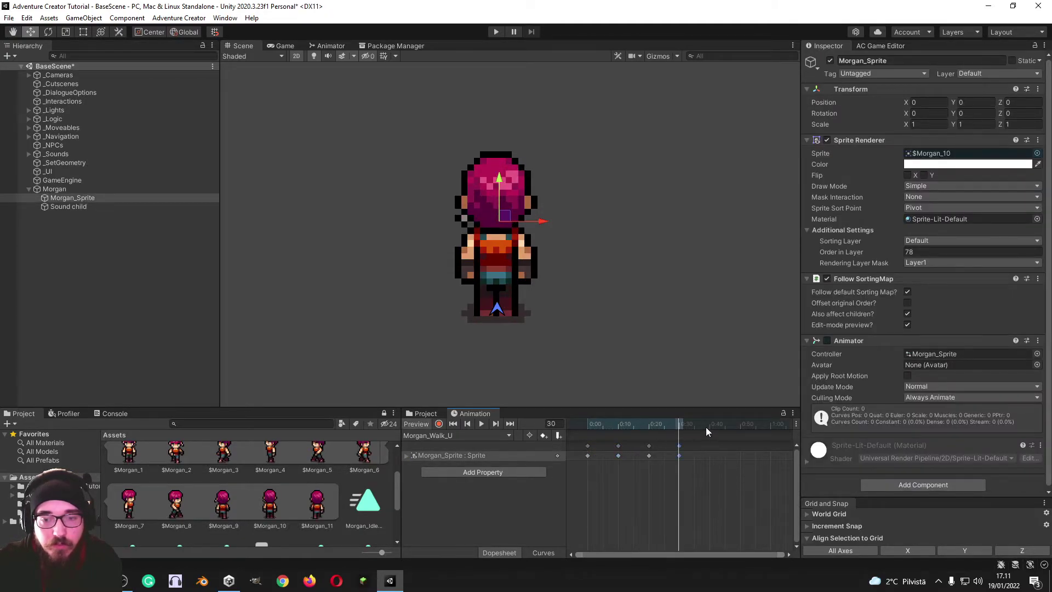
pyautogui.moveTo(706, 426); pyautogui.dragTo(711, 426)
pyautogui.hotkey('ctrl', 'v')
pyautogui.press('space')
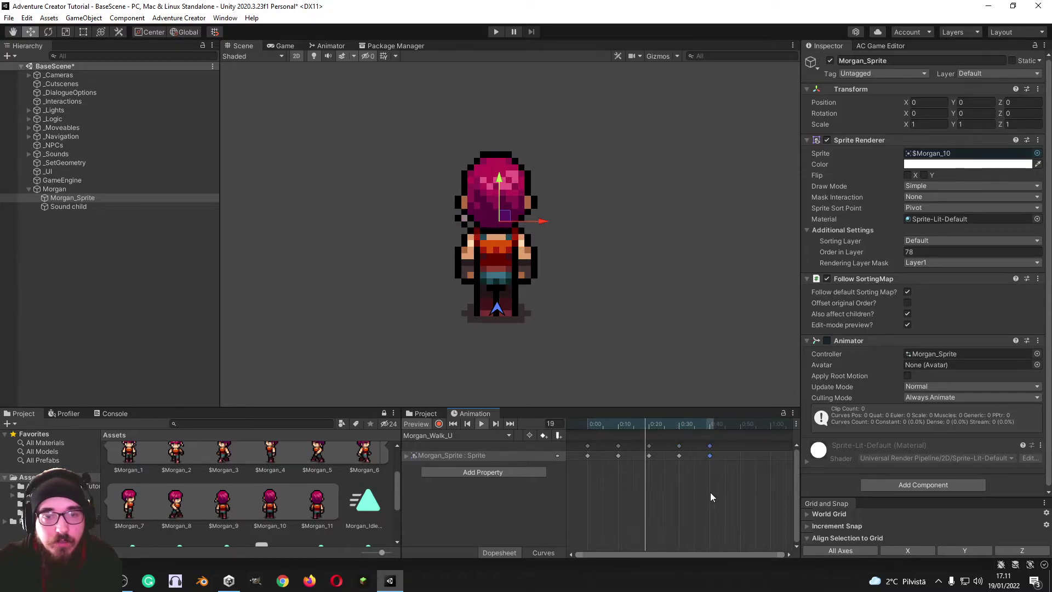
# Check Morgan_Walk_D, return to Morgan_Walk_U, and select the Morgan_Sprite object
pyautogui.click(444, 436)
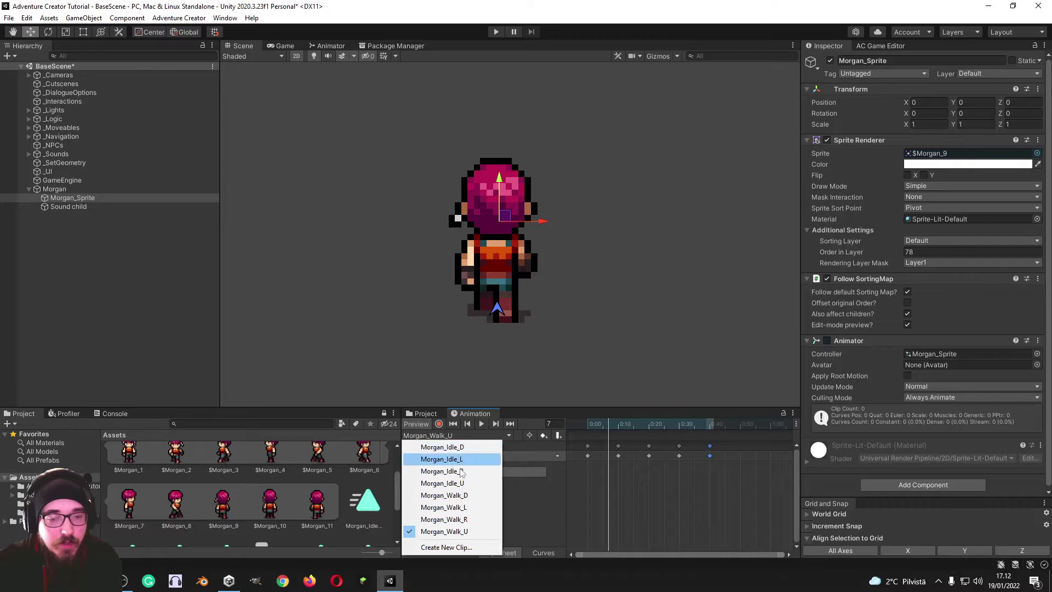
pyautogui.click(444, 495)
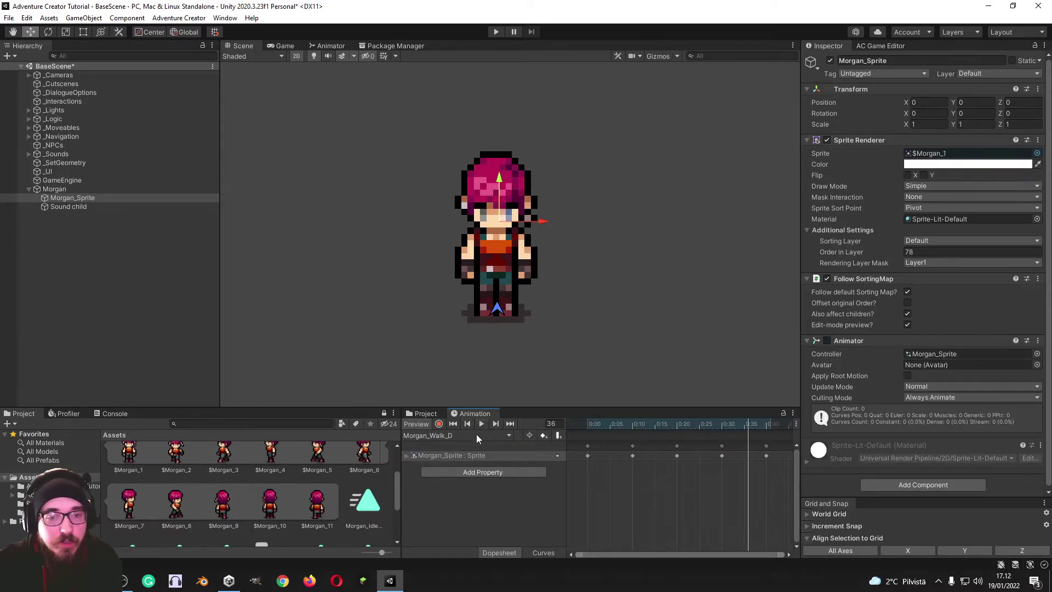
pyautogui.click(476, 435)
pyautogui.click(455, 531)
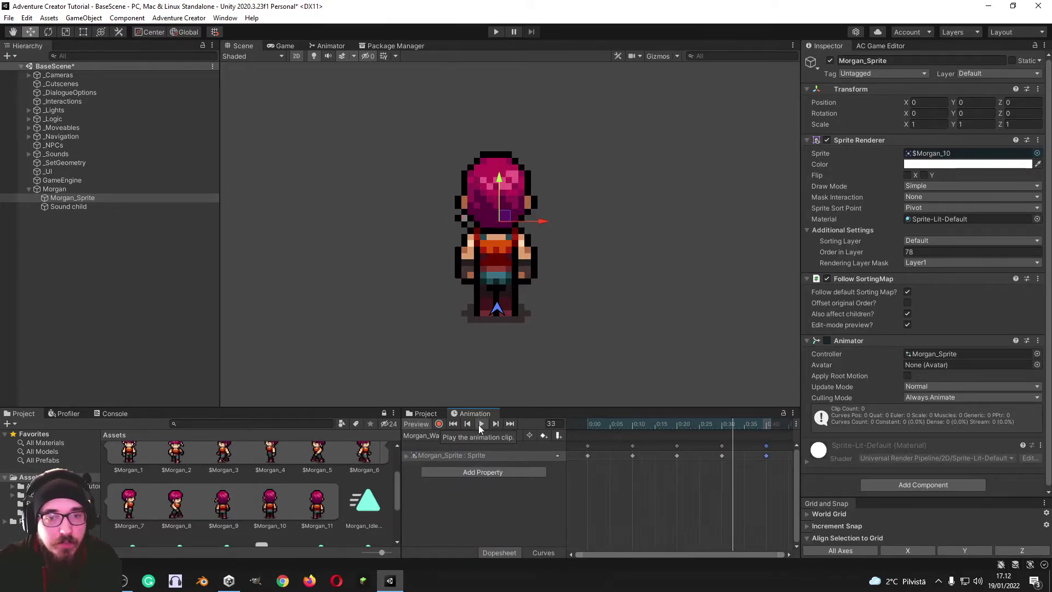
pyautogui.click(140, 198)
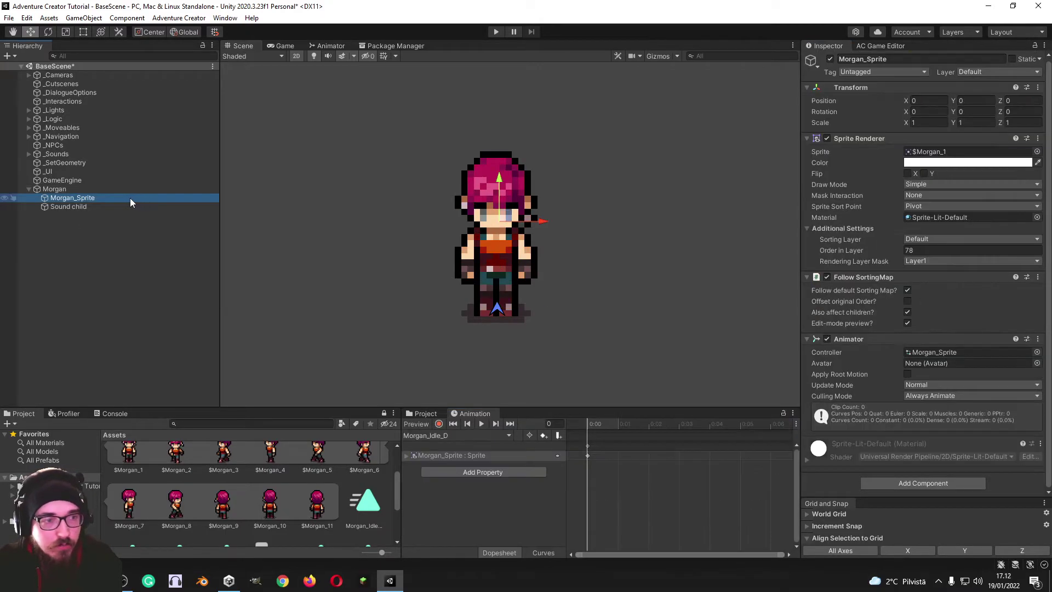
# Add a Footstep sounds component with 7 walking and 3 running sound slots
pyautogui.click(908, 484)
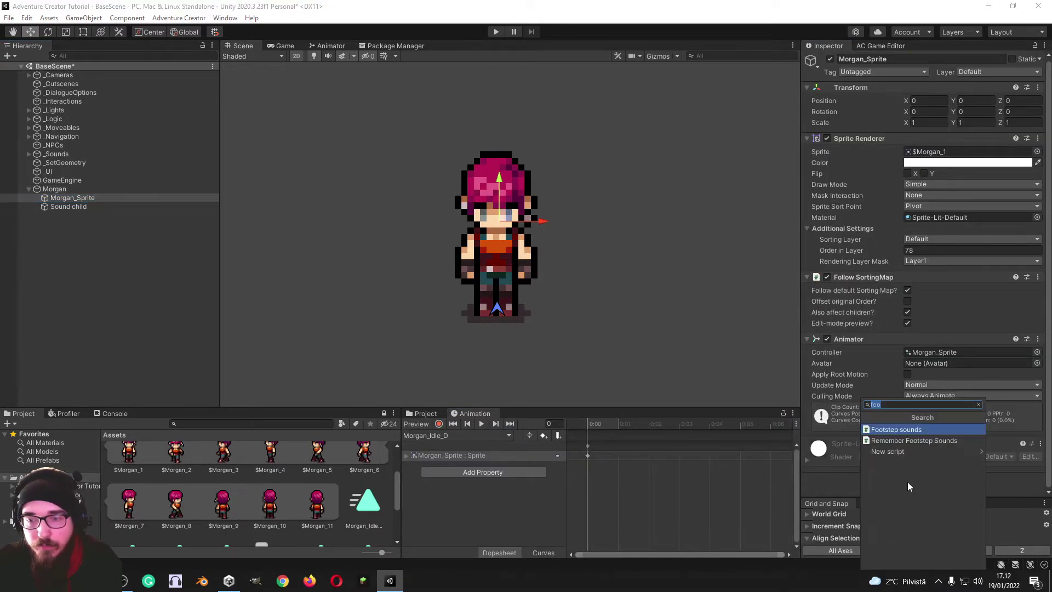
pyautogui.click(890, 431)
pyautogui.scroll(-5, 891, 373)
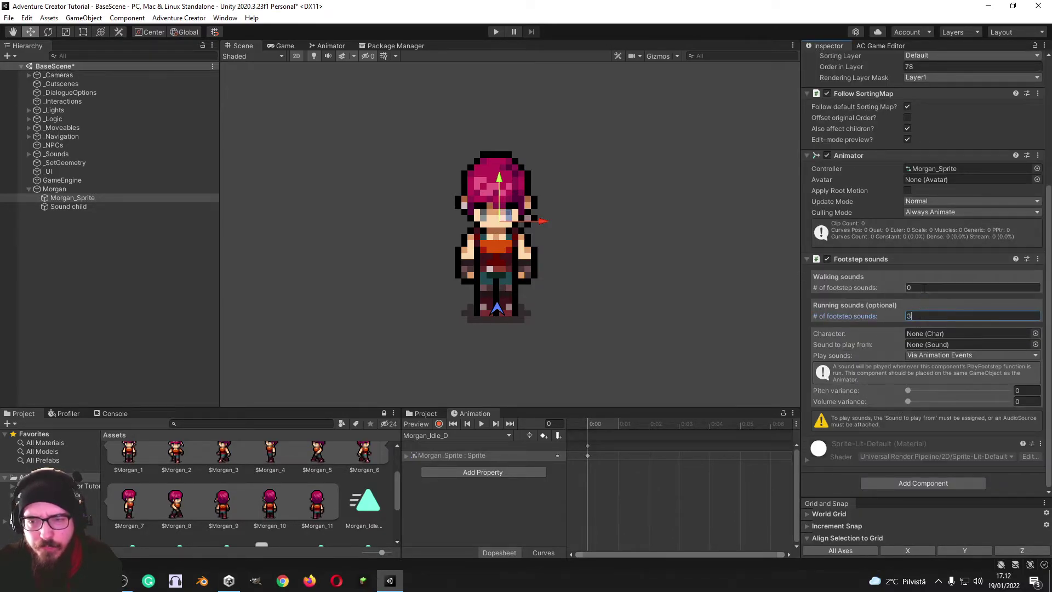
pyautogui.click(925, 289)
pyautogui.press('Return')
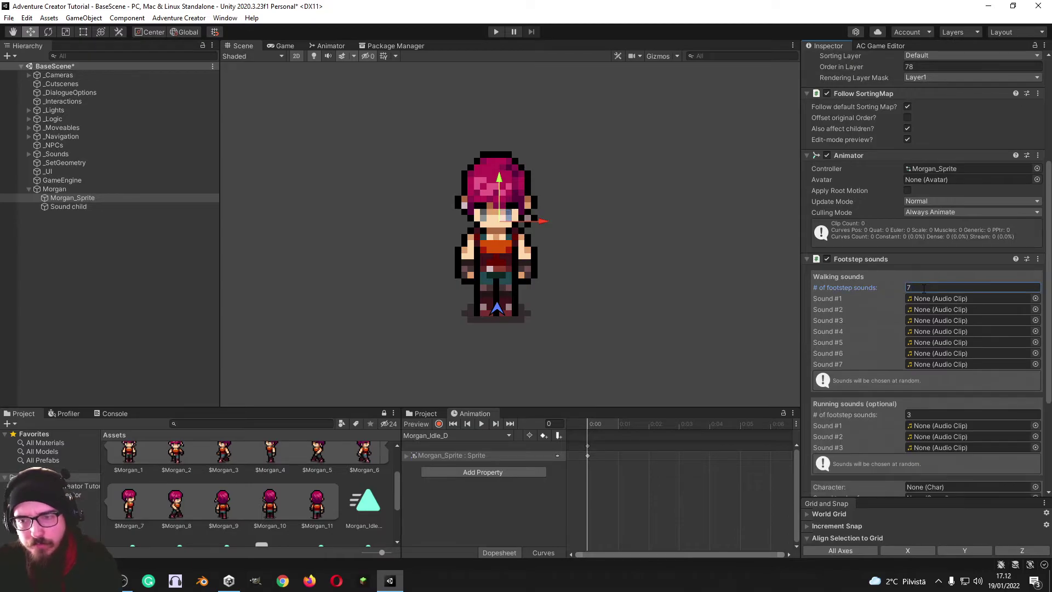
# Set Play sounds to Automatically and Walk separation to 0.4
pyautogui.scroll(-4, 858, 292)
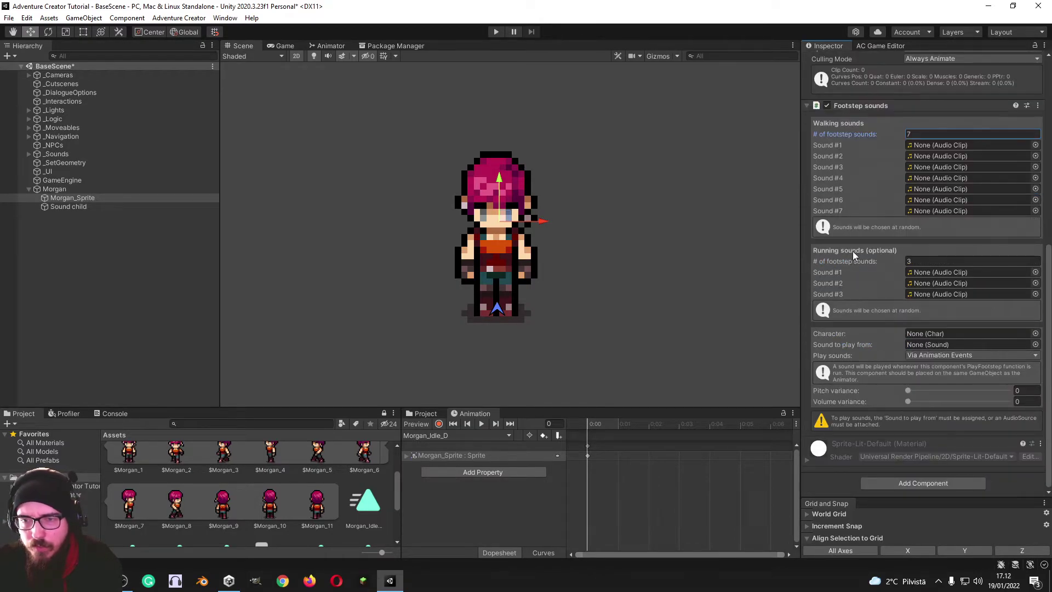
pyautogui.scroll(2, 869, 336)
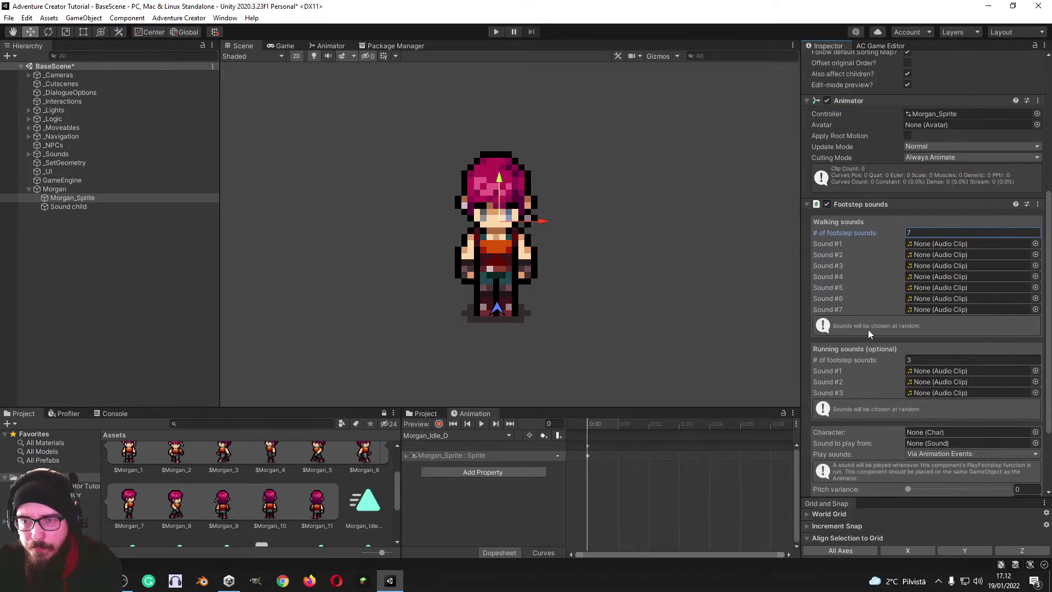
pyautogui.scroll(-2, 858, 307)
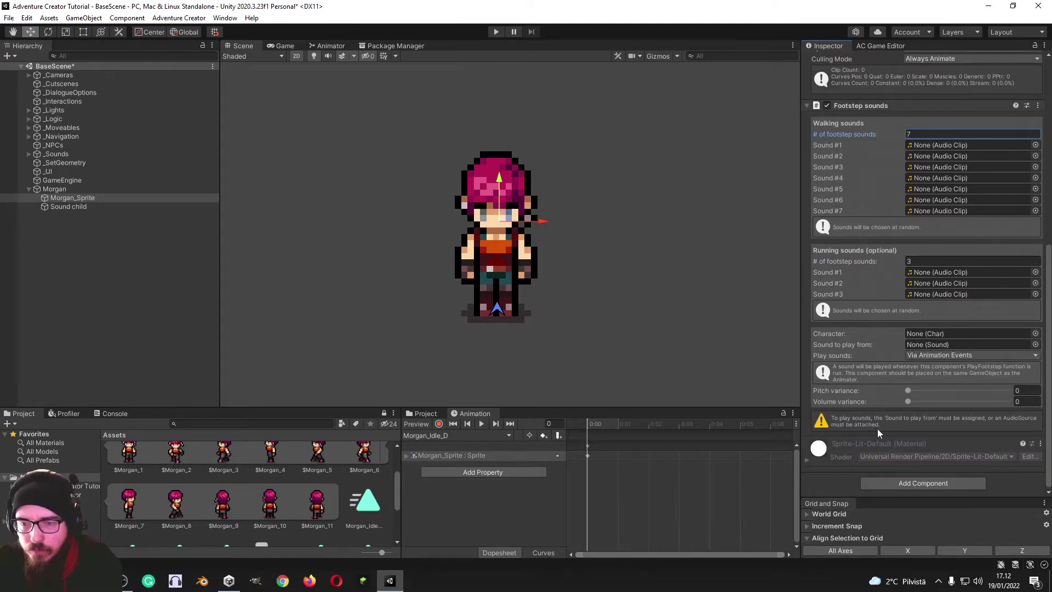
pyautogui.click(935, 357)
pyautogui.click(939, 365)
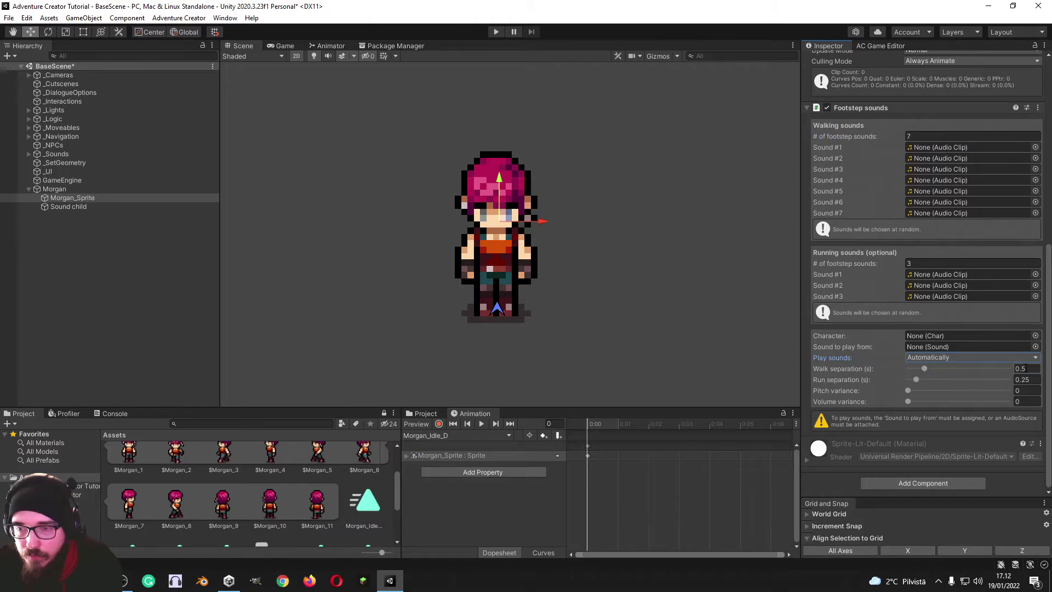
pyautogui.click(1024, 371)
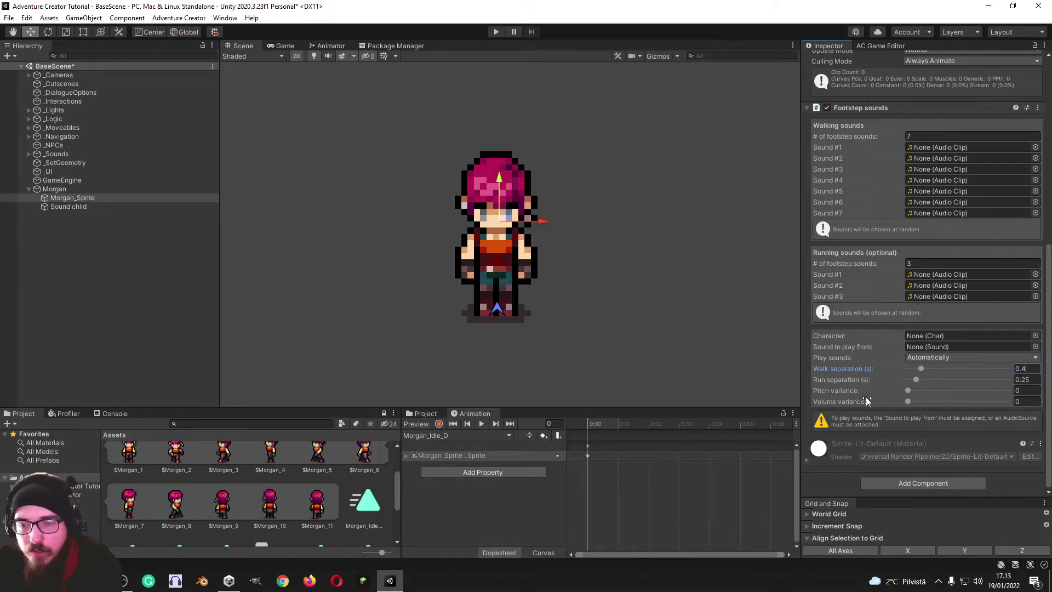
# Return to the Assets root and create a folder named Sprites
pyautogui.click(114, 435)
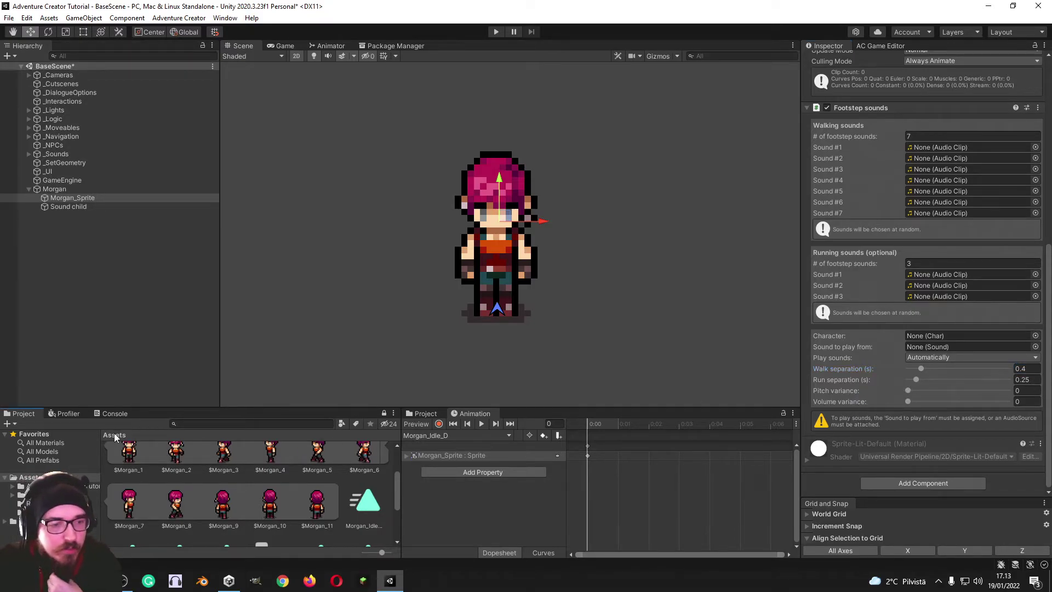
pyautogui.click(329, 467)
pyautogui.click(337, 466)
pyautogui.click(337, 500)
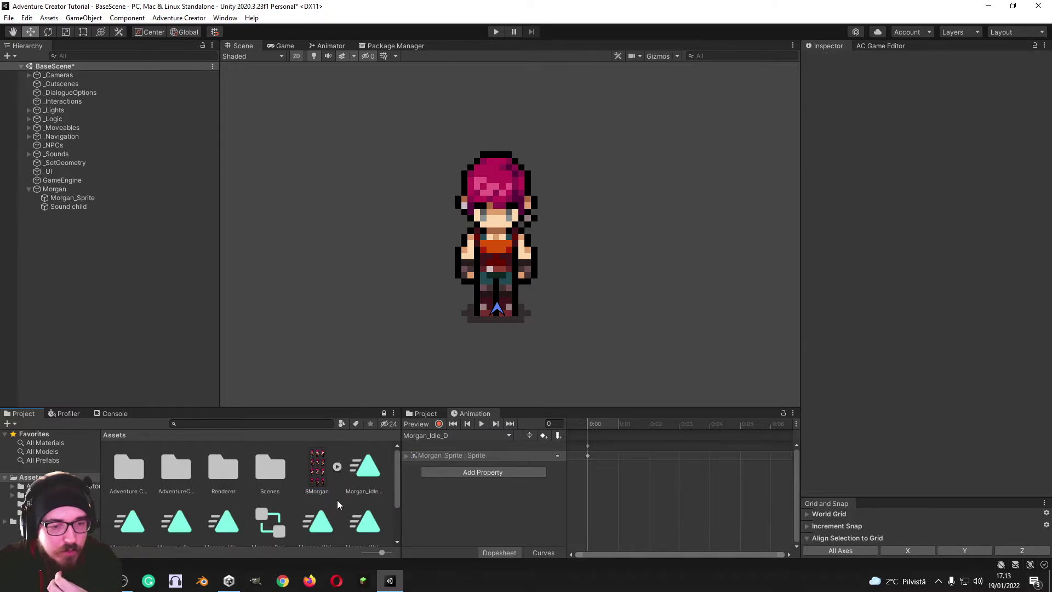
pyautogui.rightClick(277, 498)
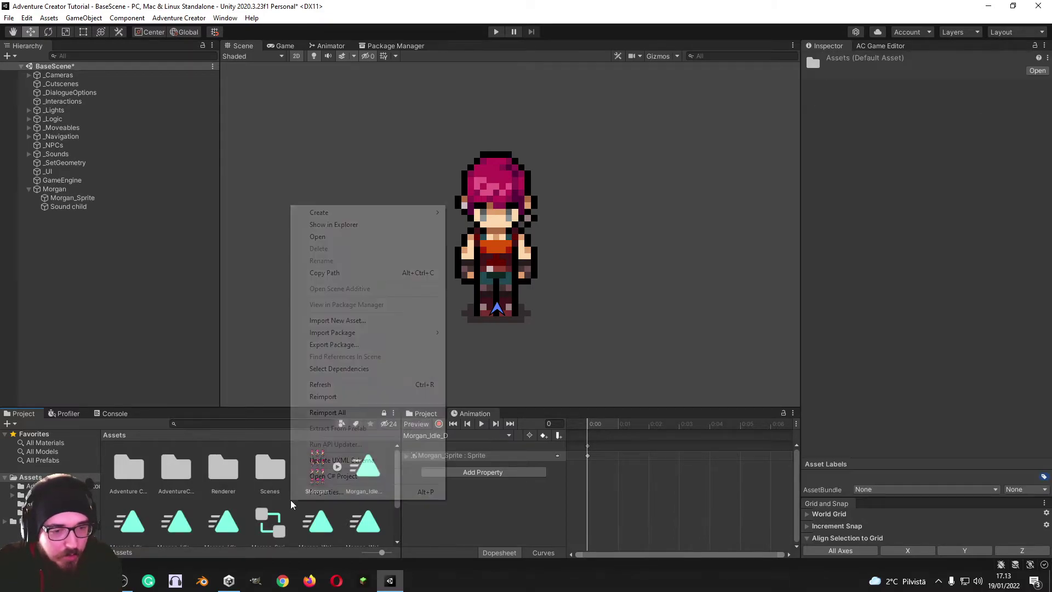
pyautogui.moveTo(329, 211)
pyautogui.click(505, 92)
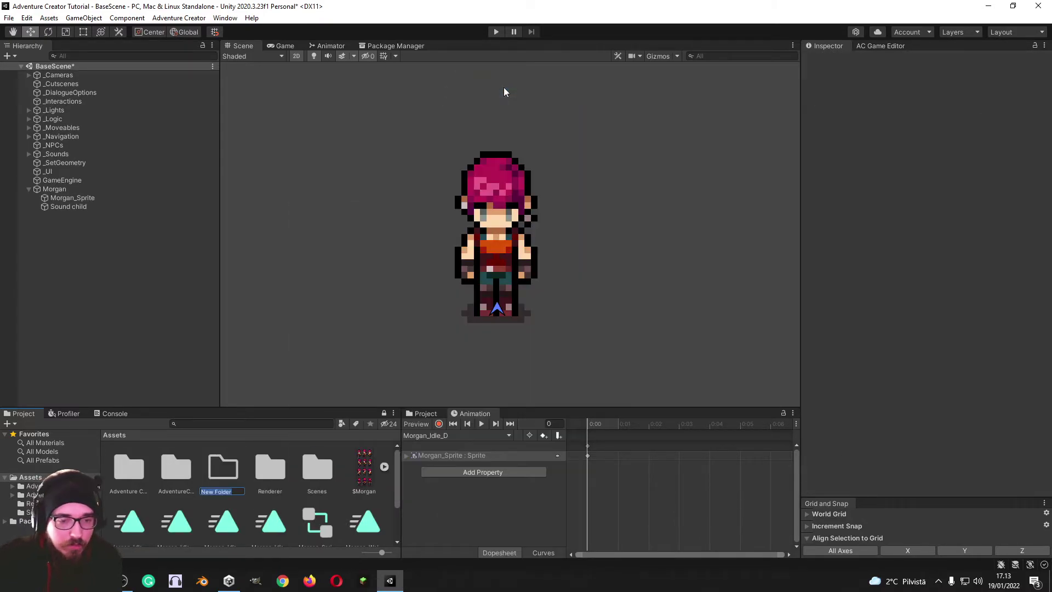
pyautogui.write('Sprites')
pyautogui.press('Return')
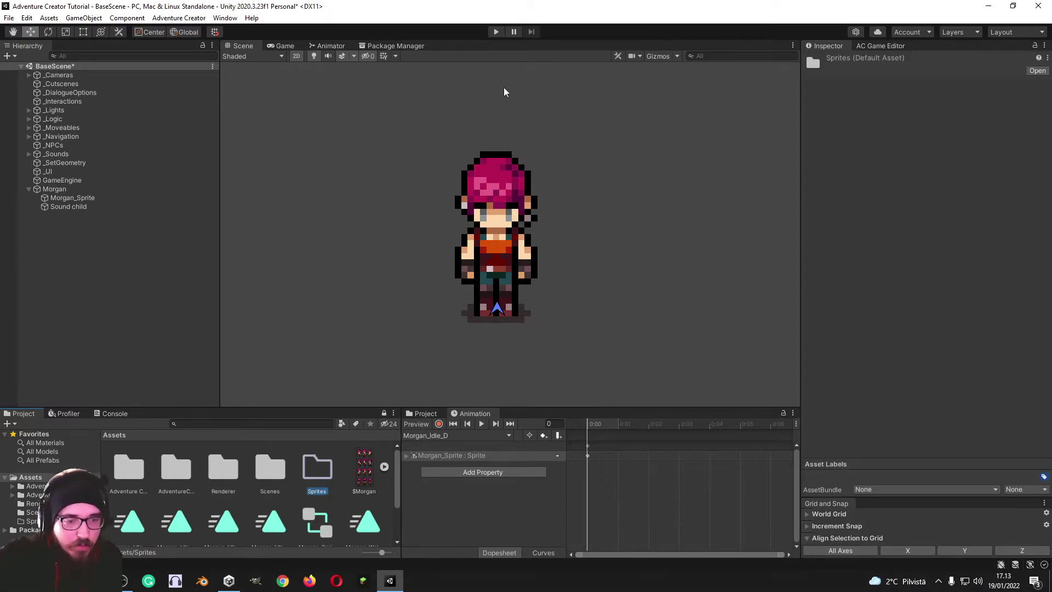
# Create a second folder in Assets named Animations
pyautogui.rightClick(353, 500)
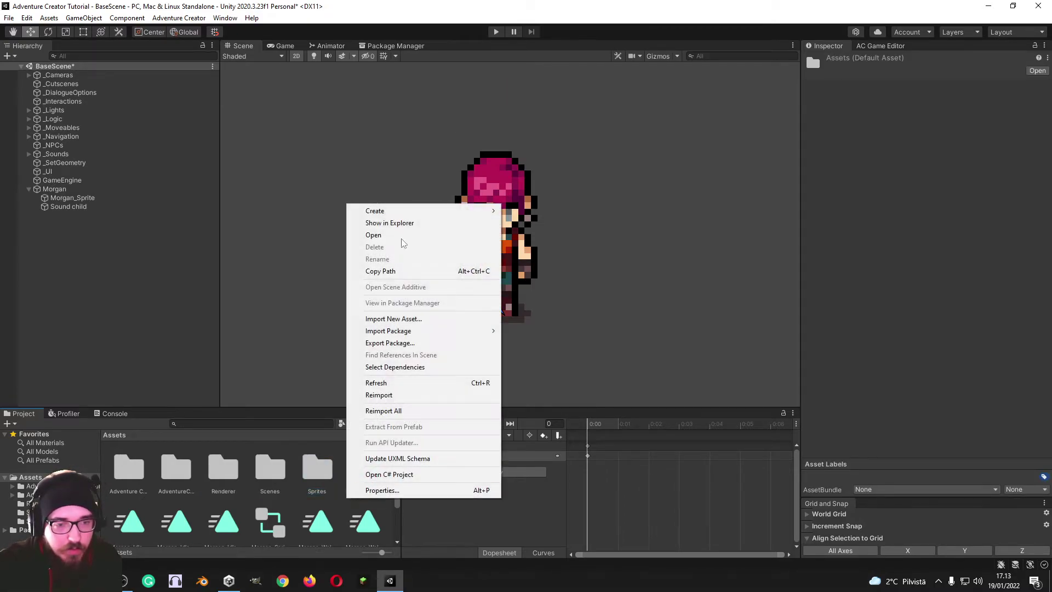
pyautogui.moveTo(384, 211)
pyautogui.click(536, 93)
pyautogui.write('Animations')
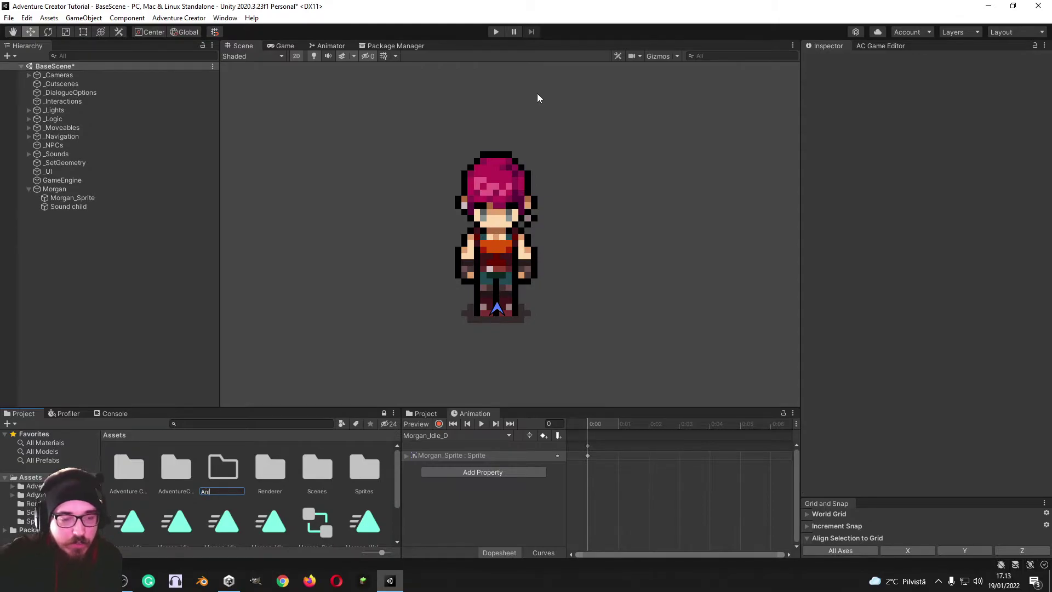
pyautogui.press('Return')
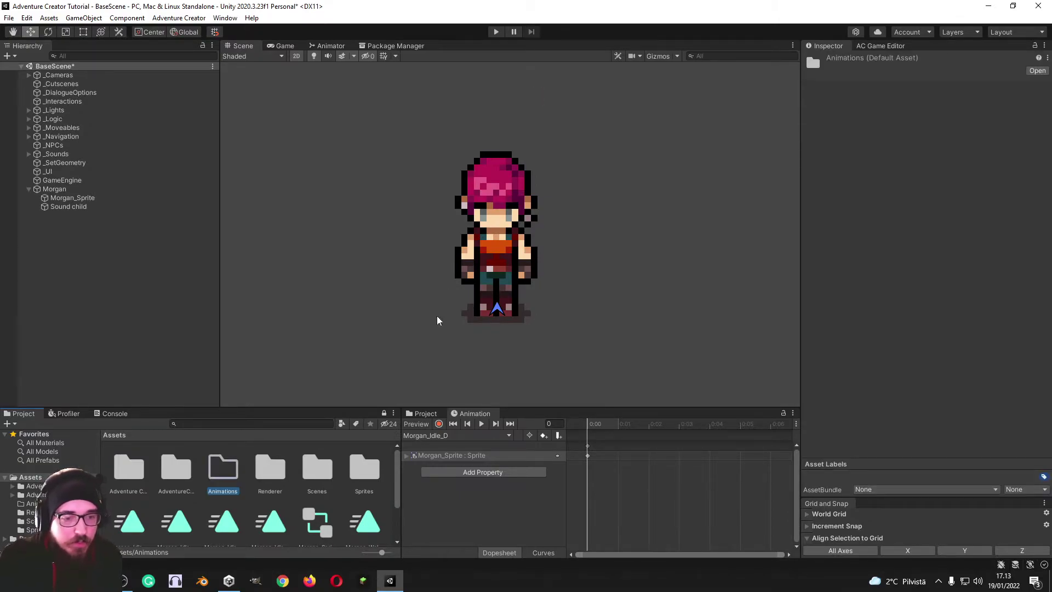
# Move all eight animation clips and the animator controller into Animations
pyautogui.scroll(-2, 247, 493)
pyautogui.click(130, 489)
pyautogui.scroll(-2, 224, 525)
pyautogui.keyDown('shift'); pyautogui.click(223, 524); pyautogui.keyUp('shift')
pyautogui.moveTo(223, 525); pyautogui.dragTo(222, 466)
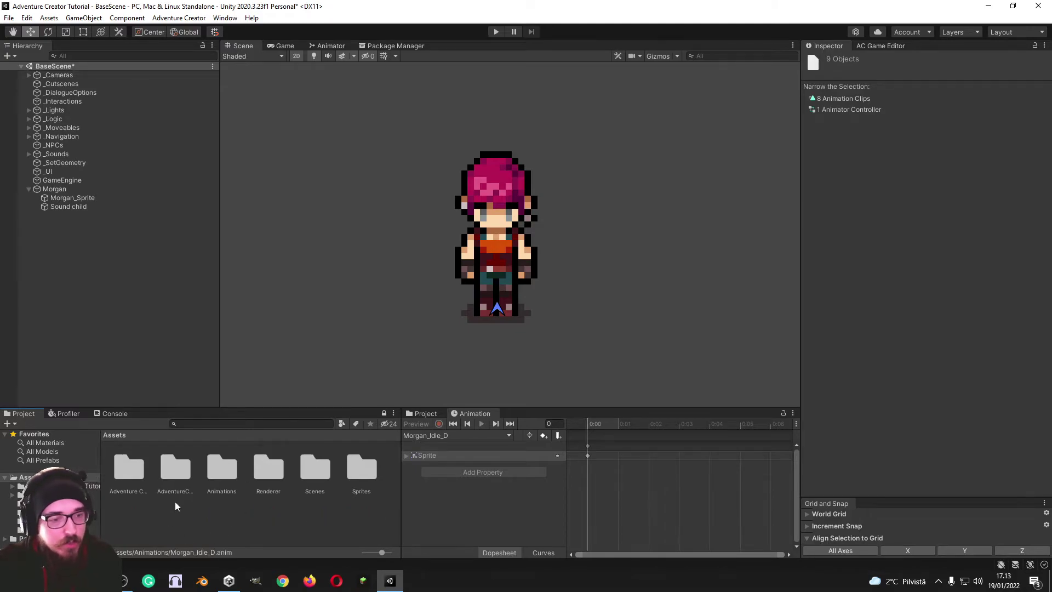
# Open the project's Assets folder in File Explorer and select Morgan_Sprite
pyautogui.click(95, 581)
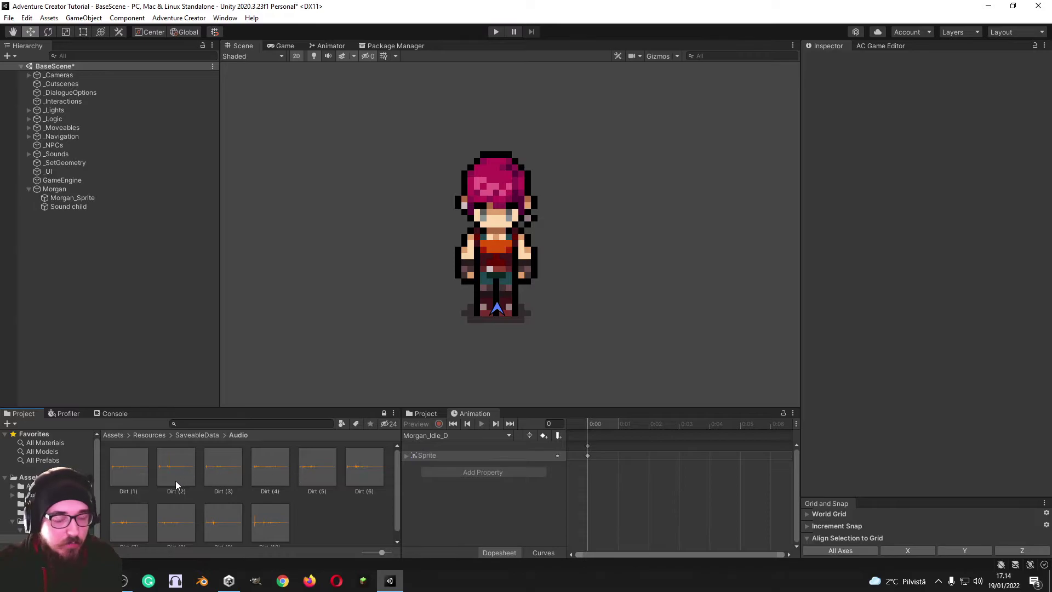
pyautogui.click(63, 189)
pyautogui.scroll(-5, 876, 307)
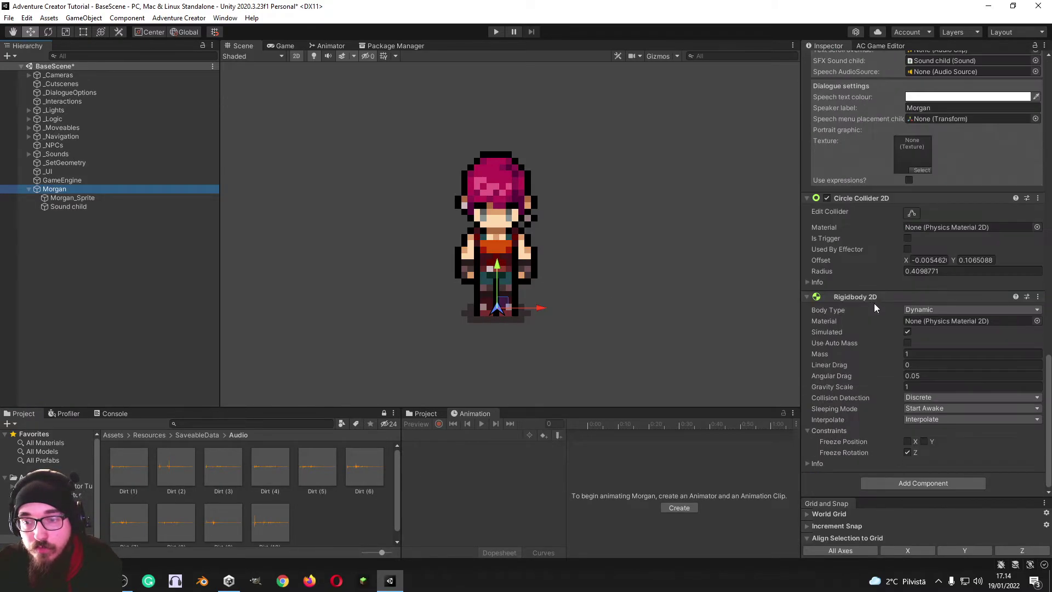
pyautogui.click(127, 200)
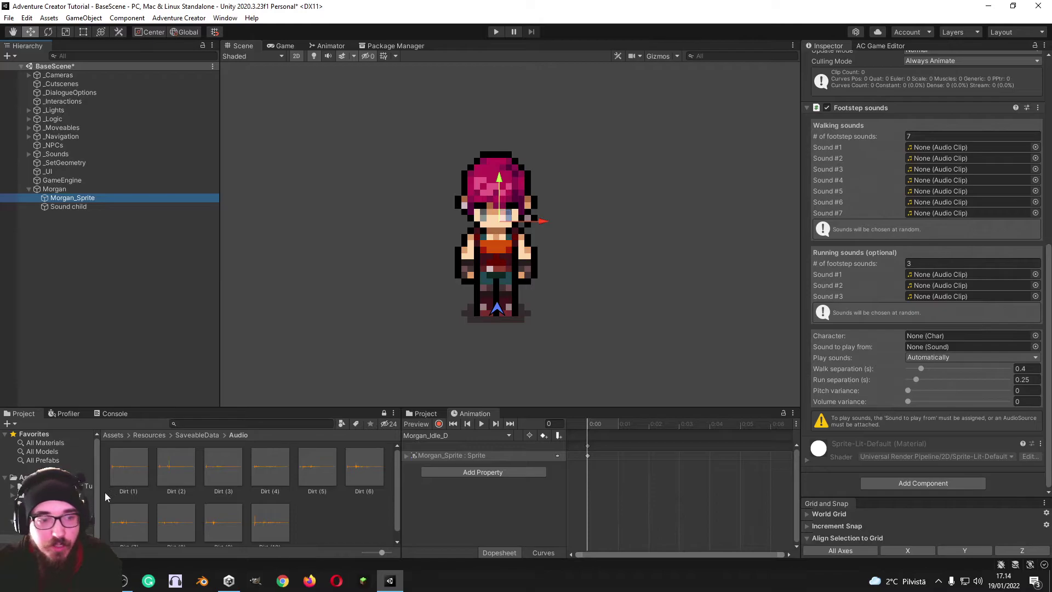
# Assign Dirt (1) through Dirt (7) to walking Sound slots #1–#7
pyautogui.moveTo(128, 467); pyautogui.dragTo(925, 149)
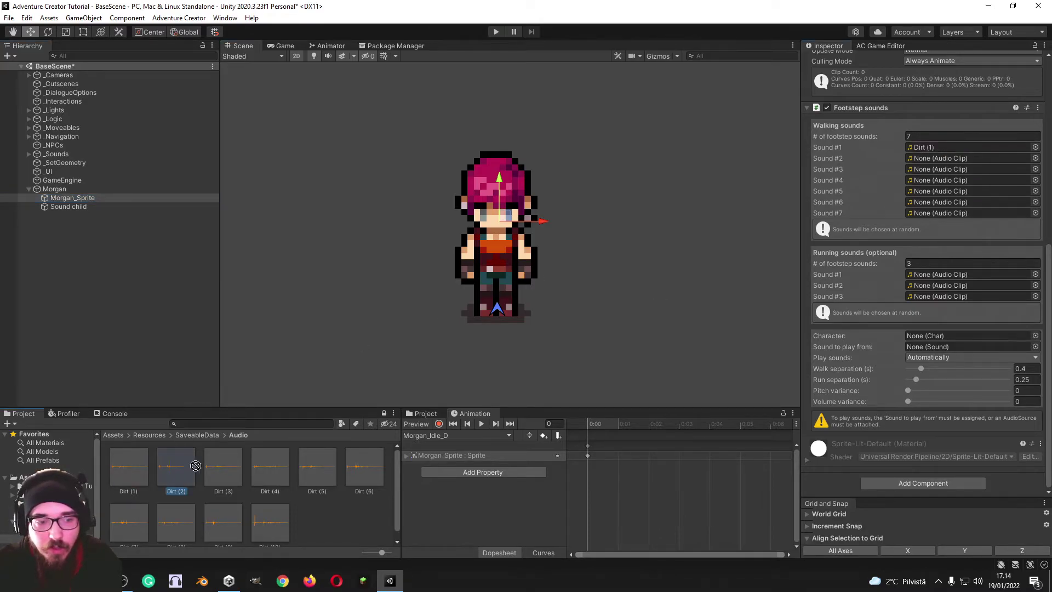
pyautogui.moveTo(747, 233); pyautogui.dragTo(933, 155)
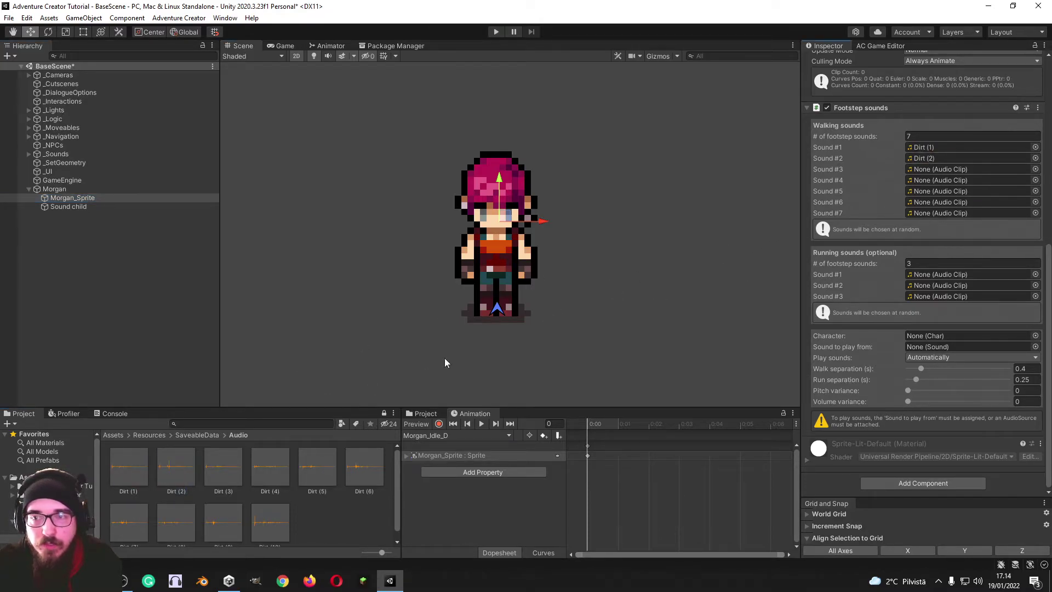
pyautogui.moveTo(238, 468); pyautogui.dragTo(935, 170)
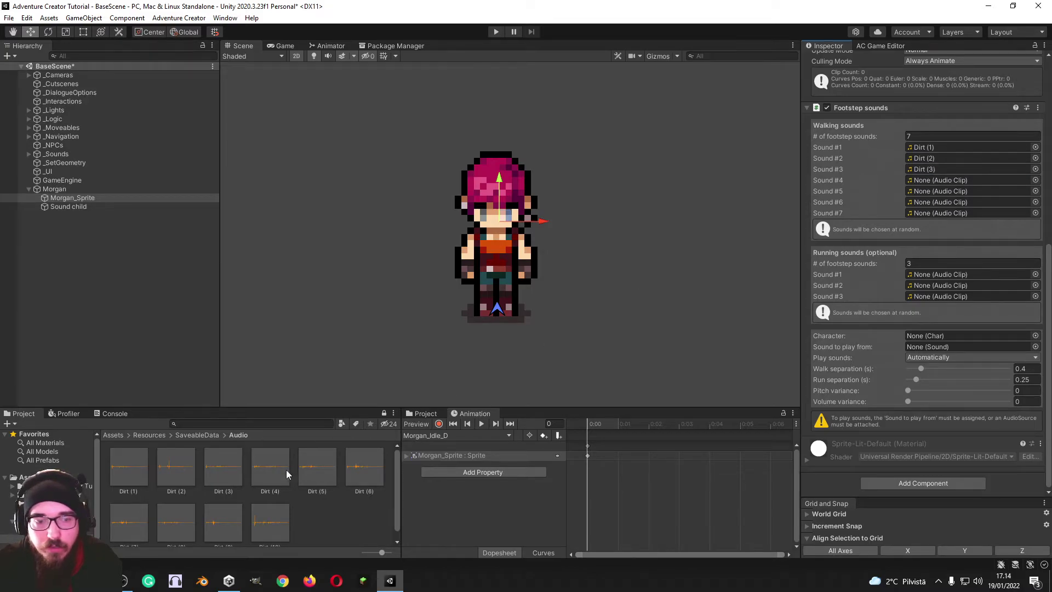
pyautogui.moveTo(270, 467); pyautogui.dragTo(931, 180)
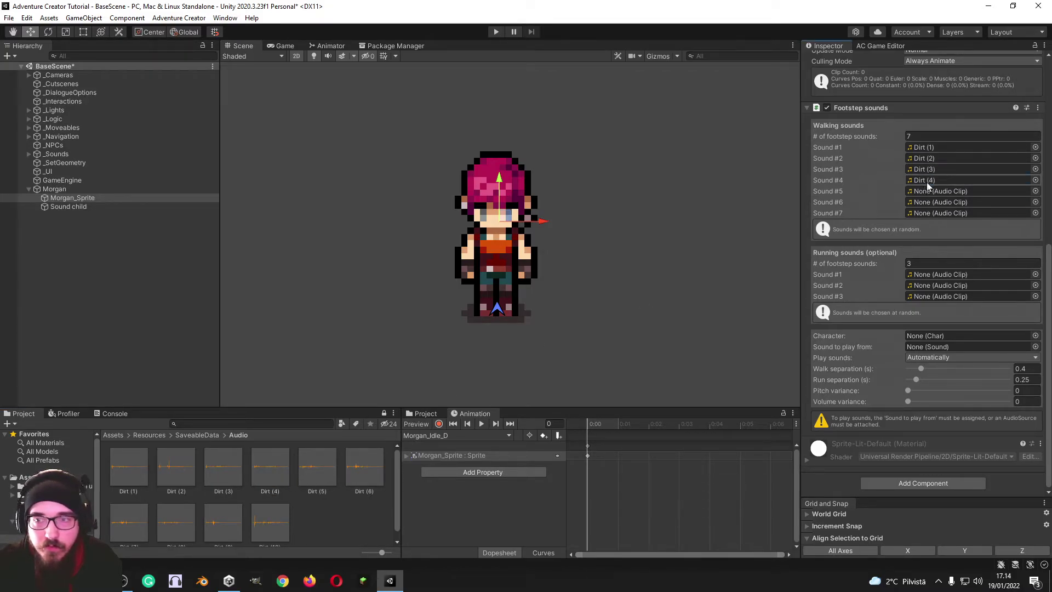
pyautogui.moveTo(870, 208); pyautogui.dragTo(931, 190)
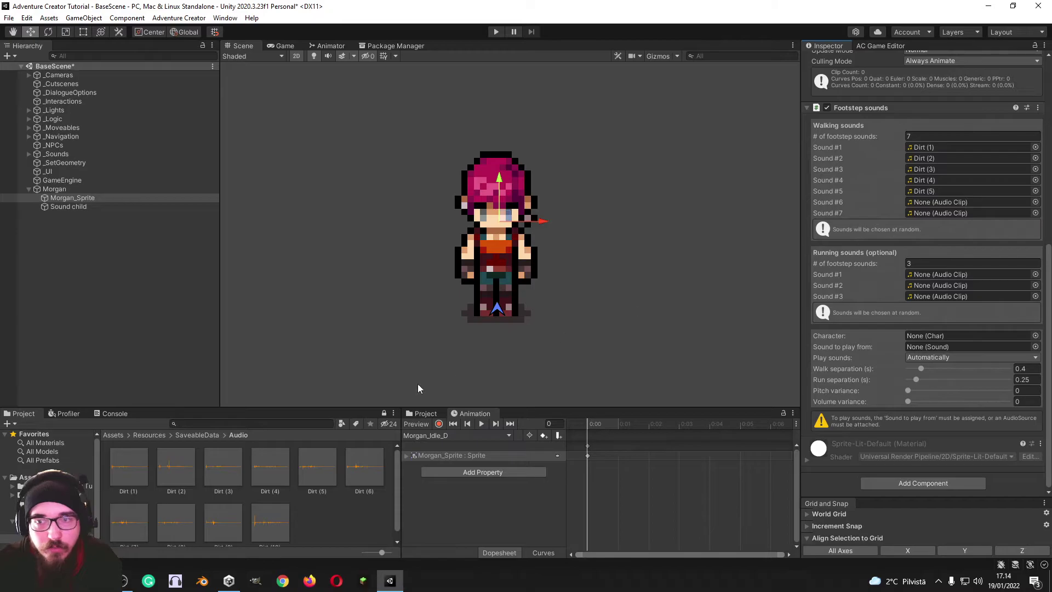
pyautogui.moveTo(365, 467); pyautogui.dragTo(926, 203)
pyautogui.scroll(-1, 282, 521)
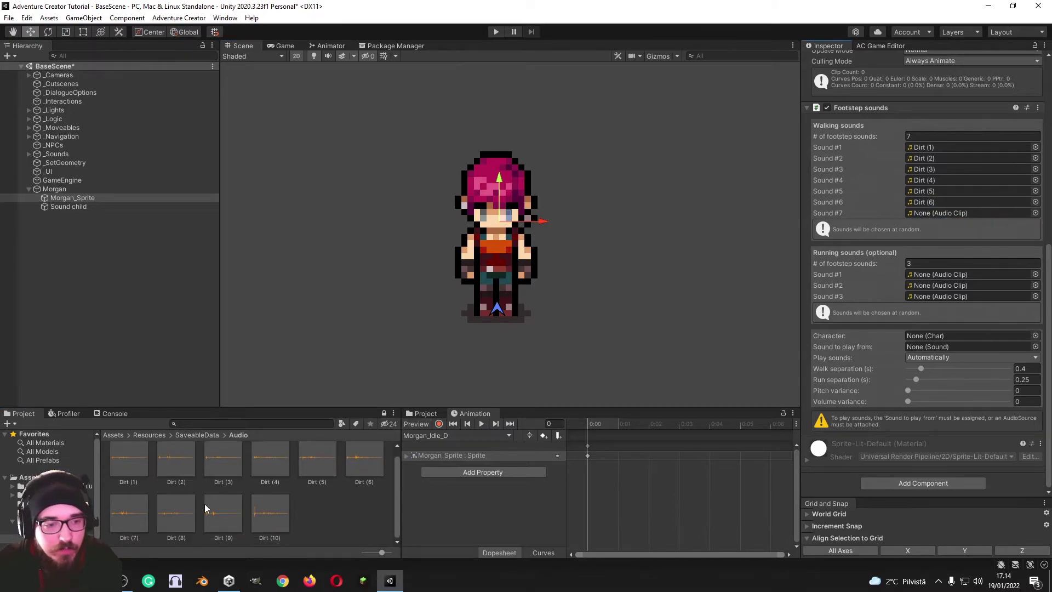
pyautogui.moveTo(130, 515); pyautogui.dragTo(951, 211)
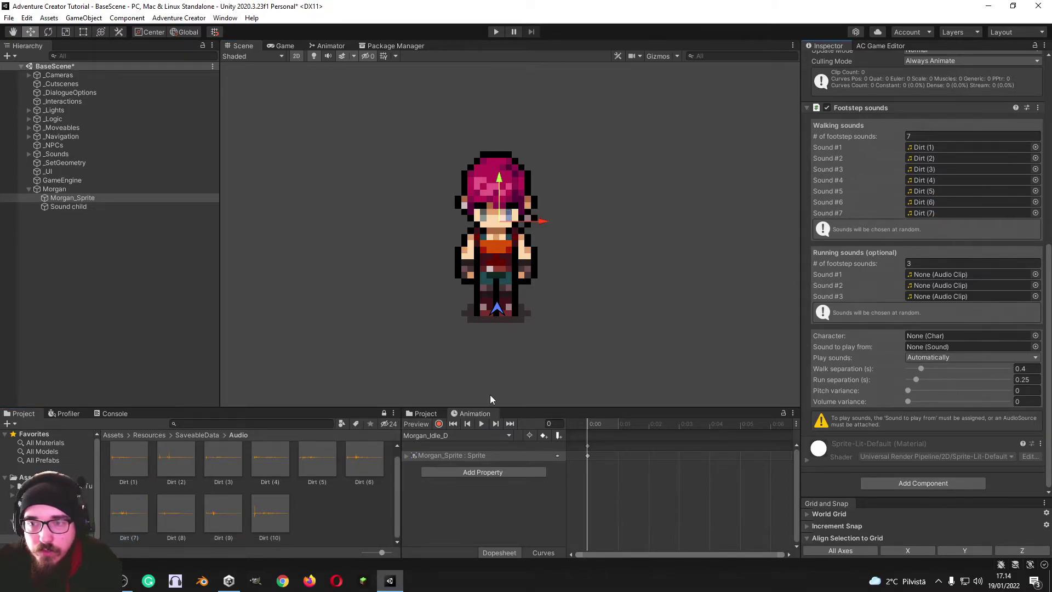
# Assign Dirt (8)–(10) to running slots, Morgan as Character, and Sound child as source
pyautogui.moveTo(186, 513); pyautogui.dragTo(926, 276)
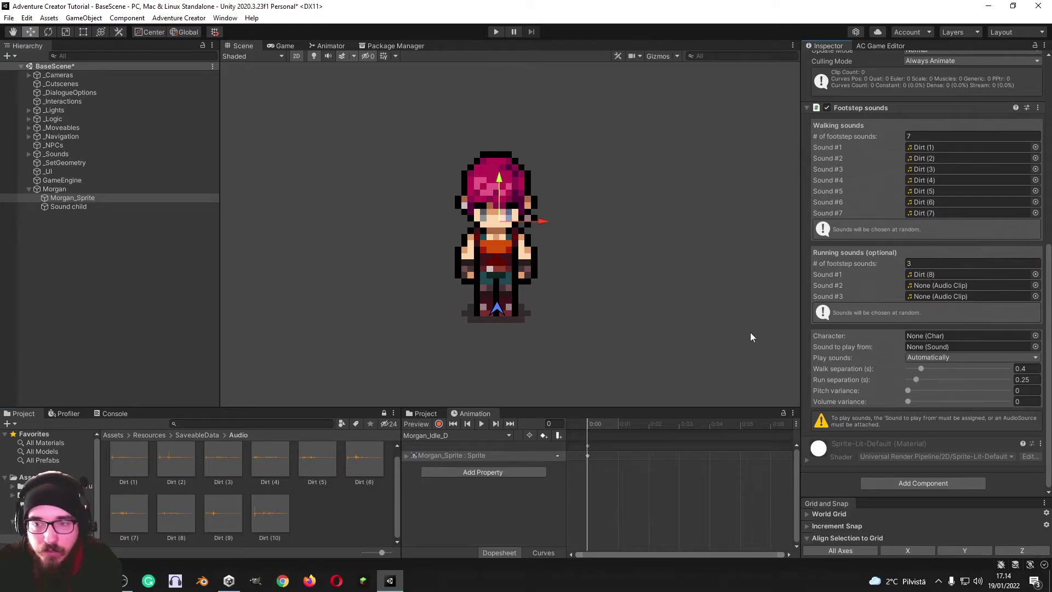
pyautogui.moveTo(237, 510); pyautogui.dragTo(938, 286)
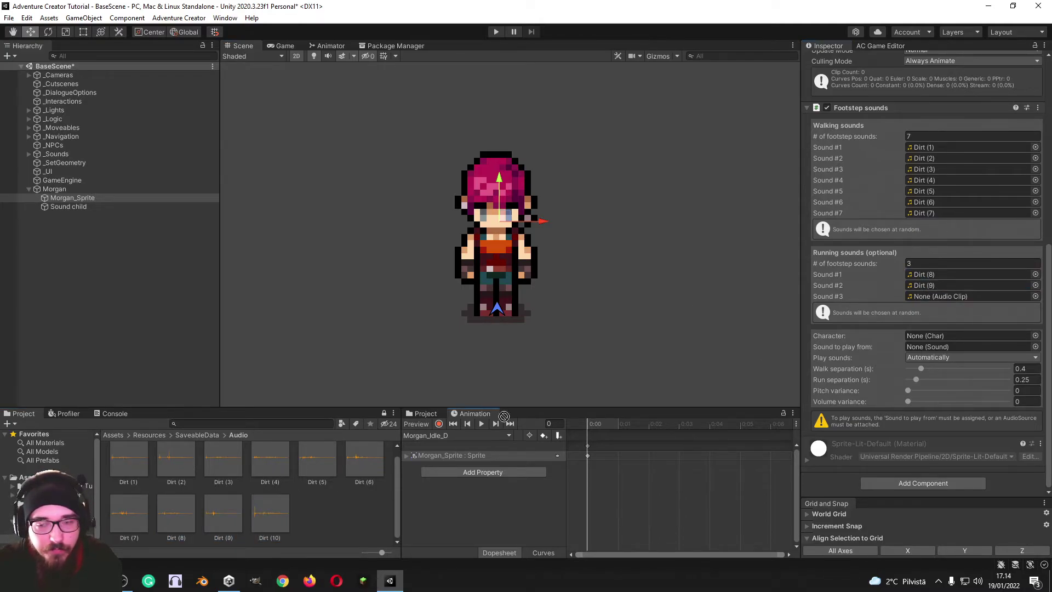
pyautogui.moveTo(504, 416); pyautogui.dragTo(949, 300)
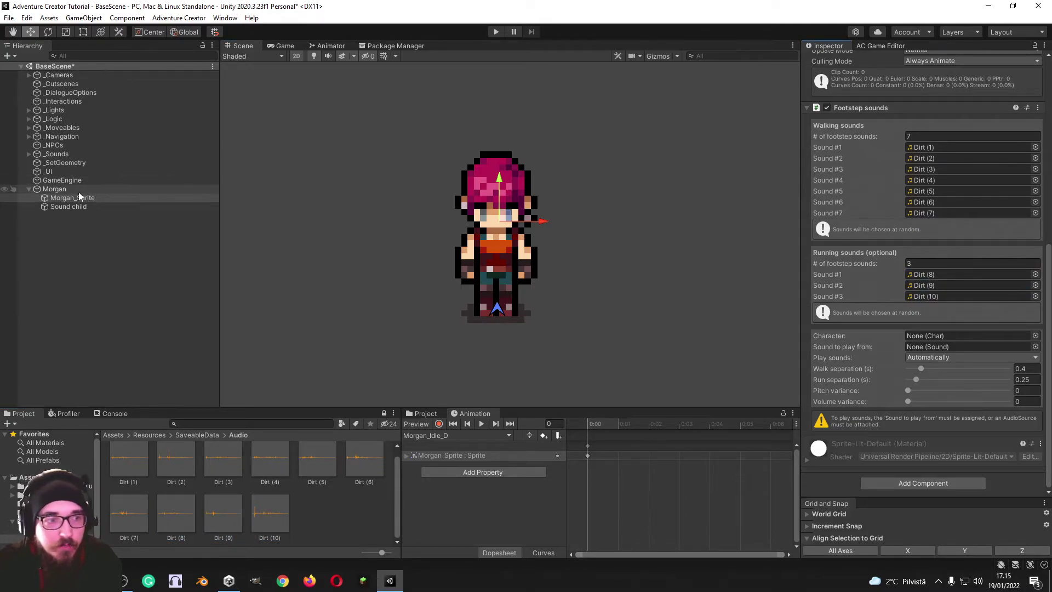
pyautogui.moveTo(70, 189); pyautogui.dragTo(843, 286)
pyautogui.moveTo(955, 331); pyautogui.dragTo(956, 336)
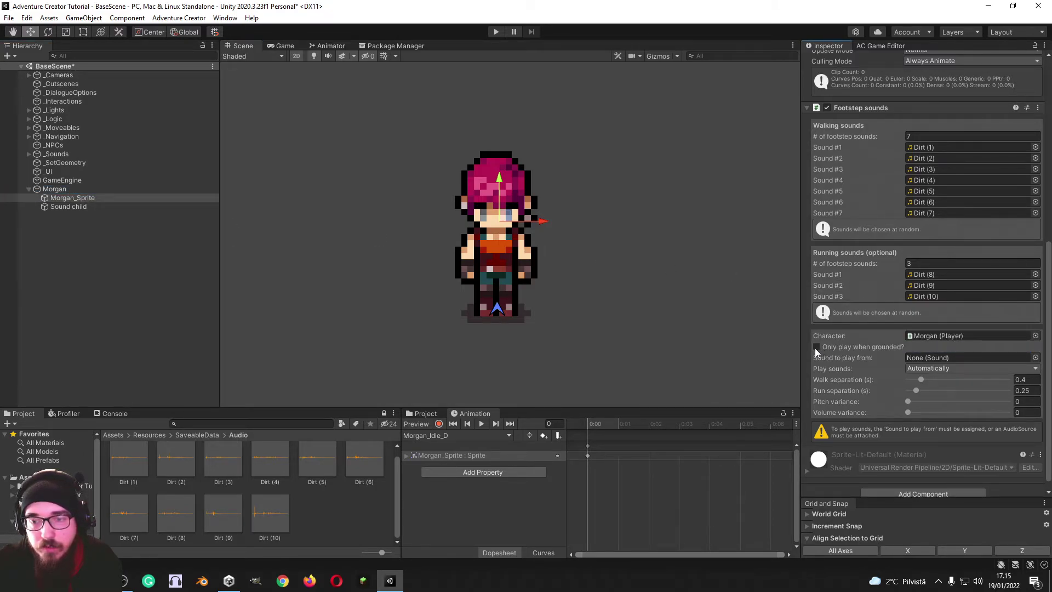
pyautogui.moveTo(68, 206); pyautogui.dragTo(947, 362)
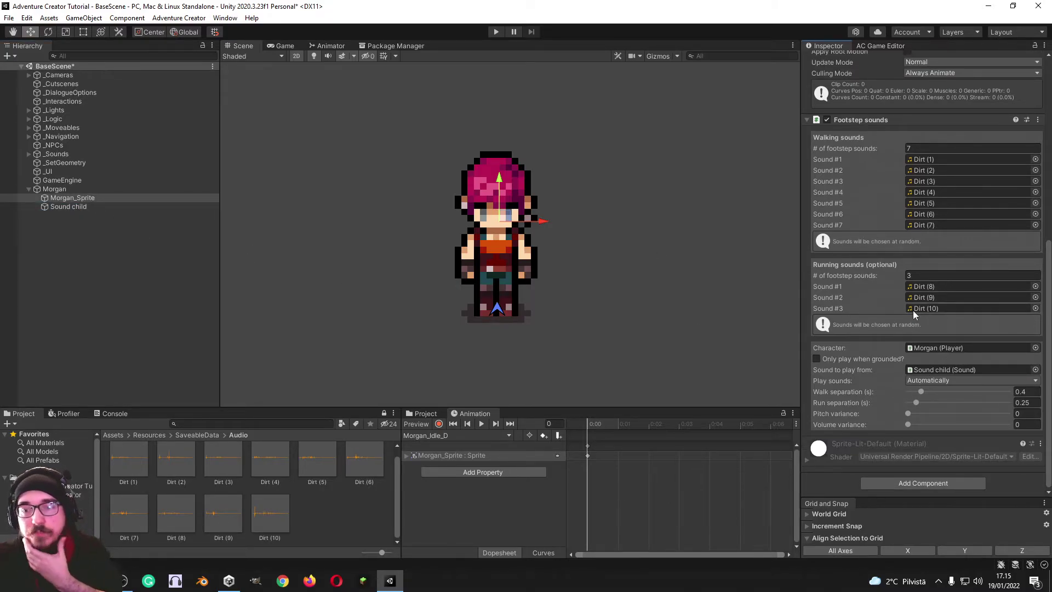
pyautogui.hotkey('ctrl', 'z')
pyautogui.hotkey('ctrl', 'z')
pyautogui.hotkey('ctrl', 'z')
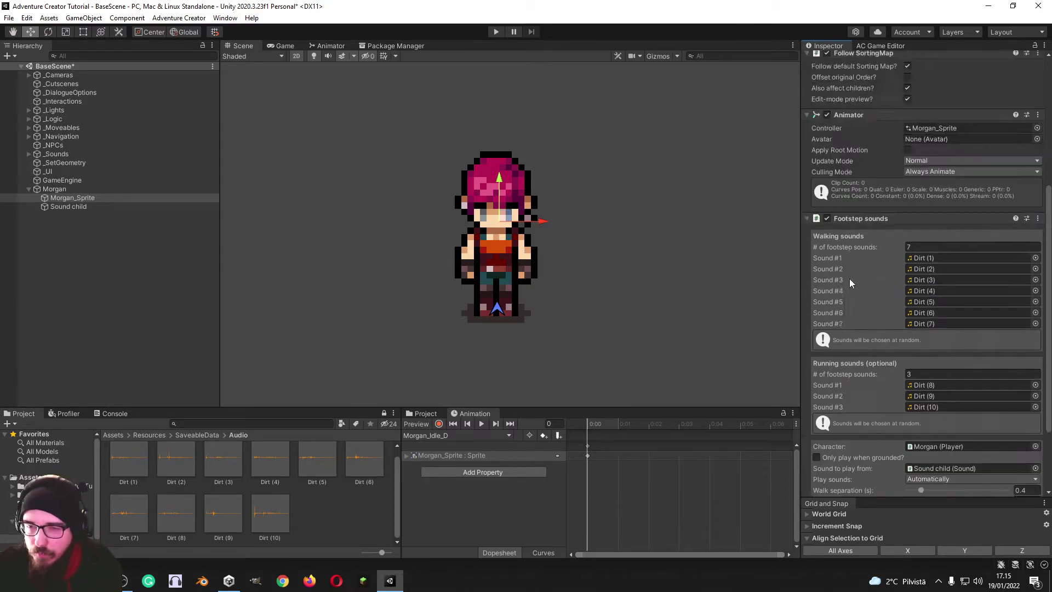
pyautogui.scroll(1, 337, 518)
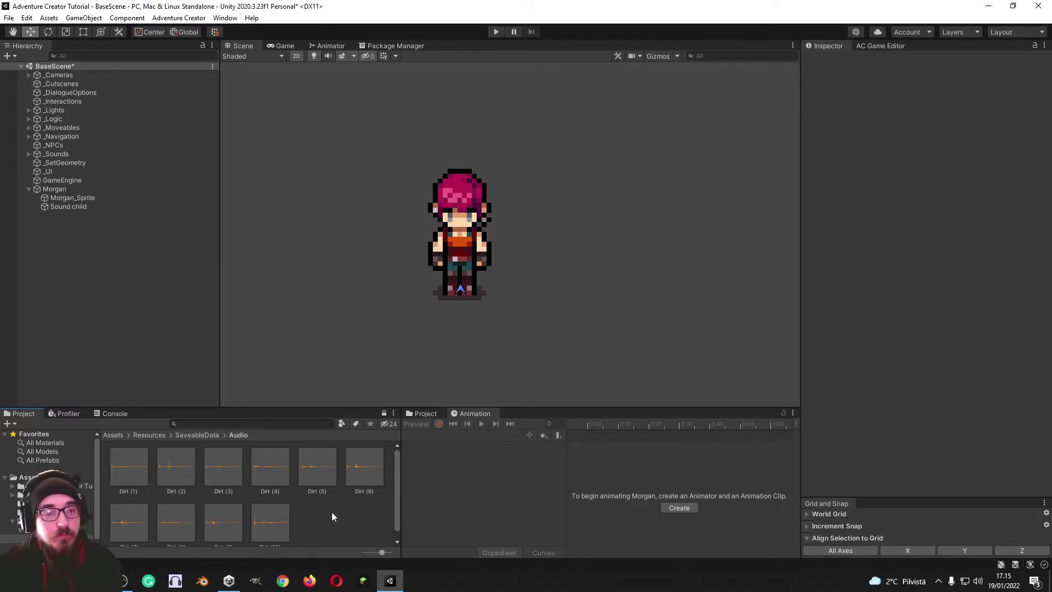
pyautogui.click(147, 436)
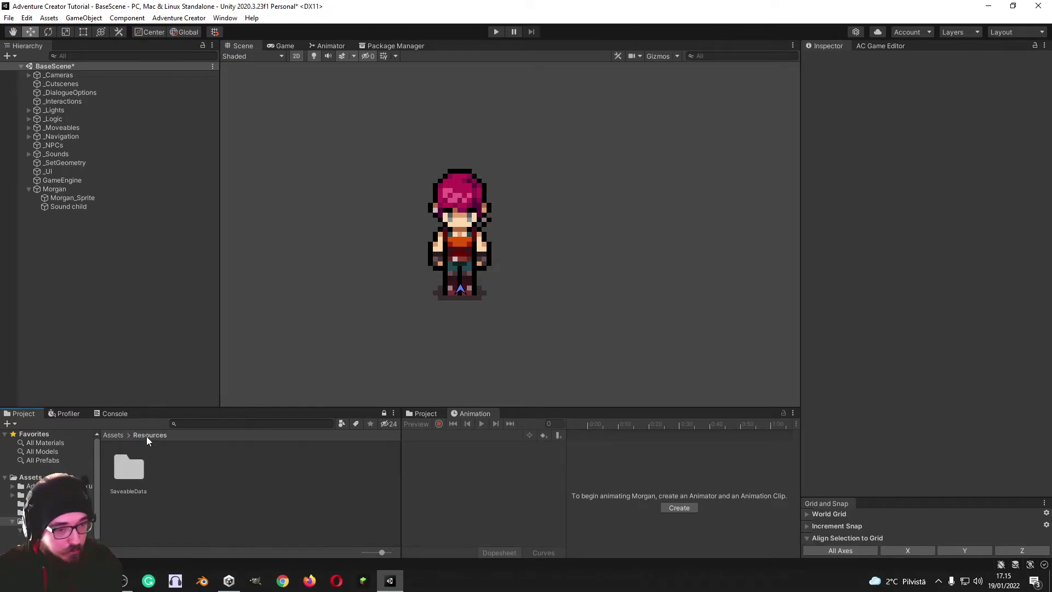
pyautogui.doubleClick(132, 467)
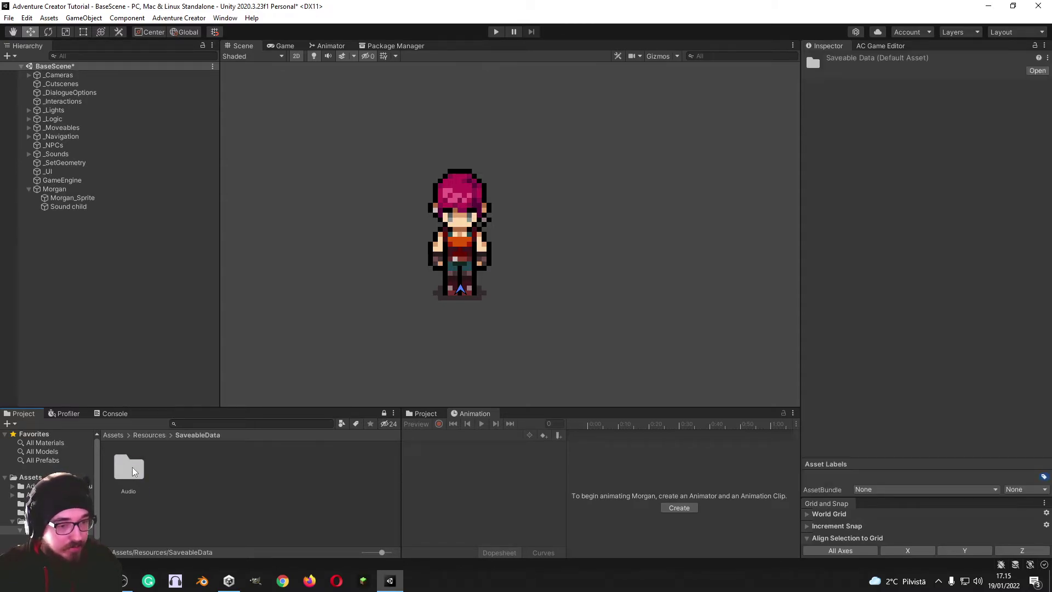
pyautogui.doubleClick(132, 468)
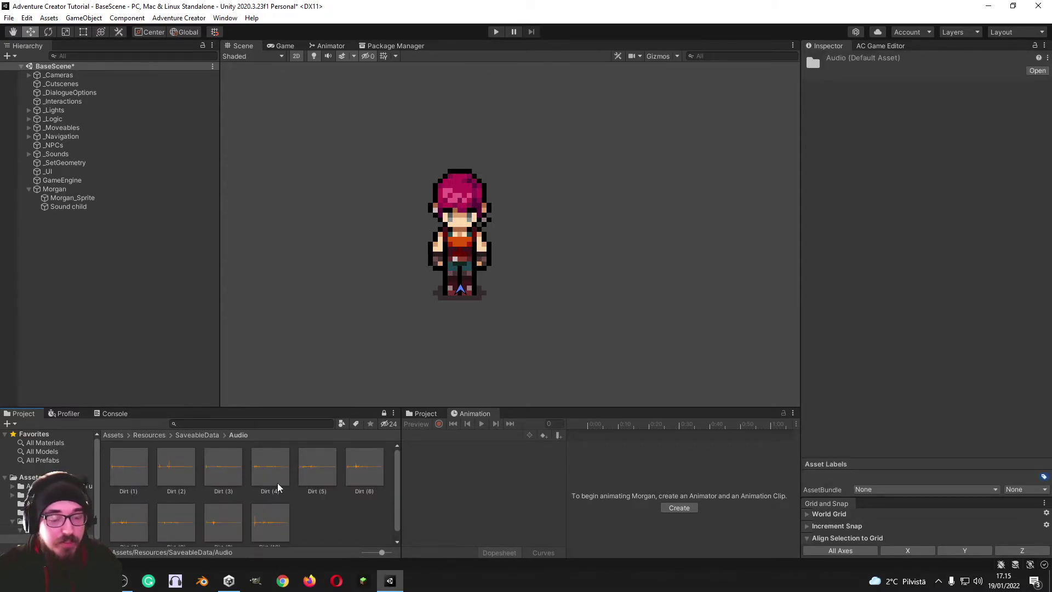
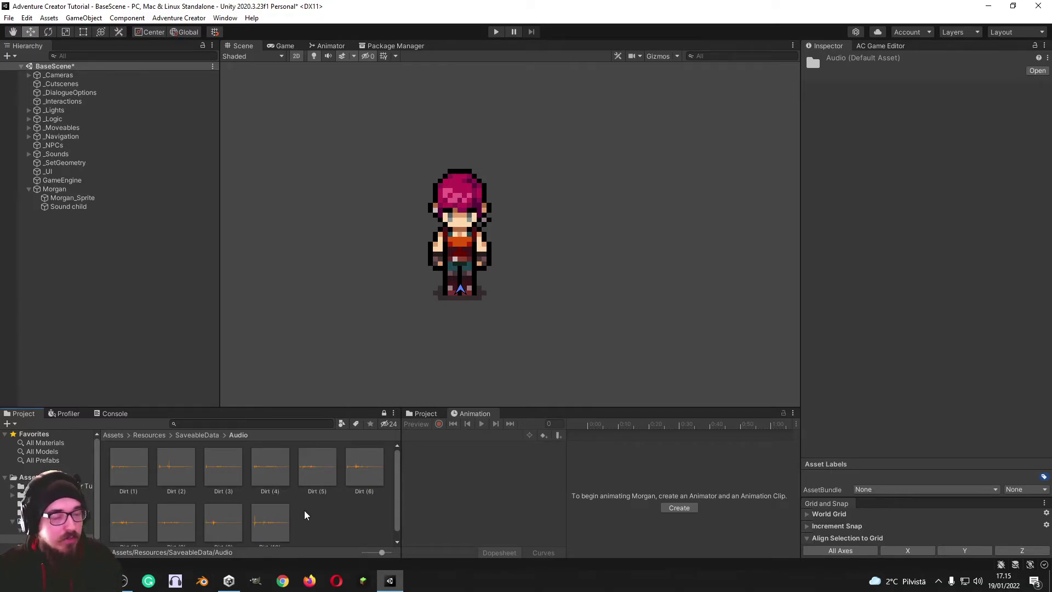
# Create a new folder named 'Prefabs' in the Assets root
pyautogui.click(322, 527)
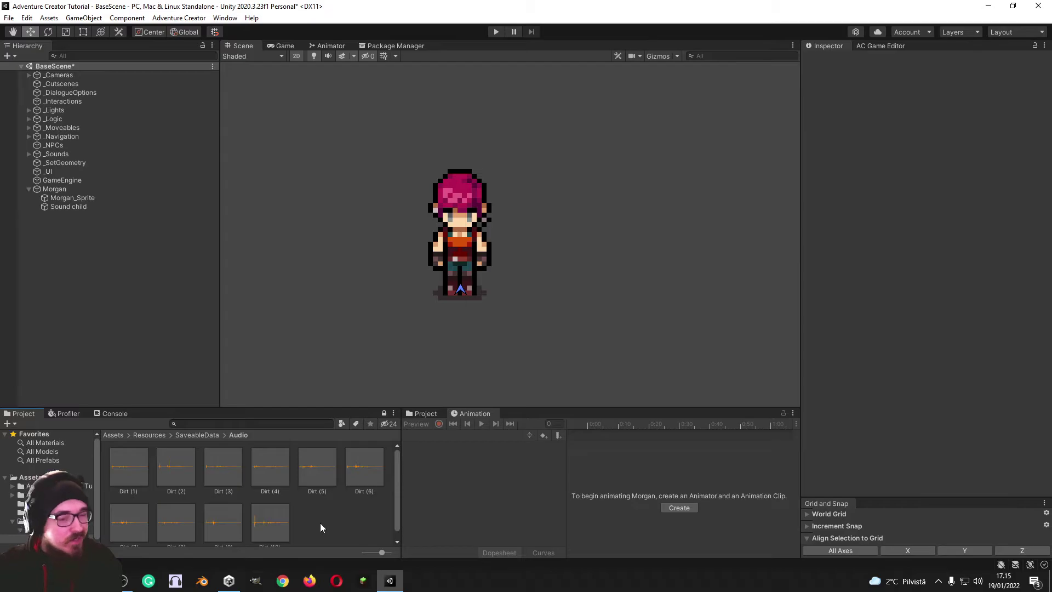
pyautogui.press('BackSpace')
pyautogui.press('BackSpace')
pyautogui.rightClick(189, 517)
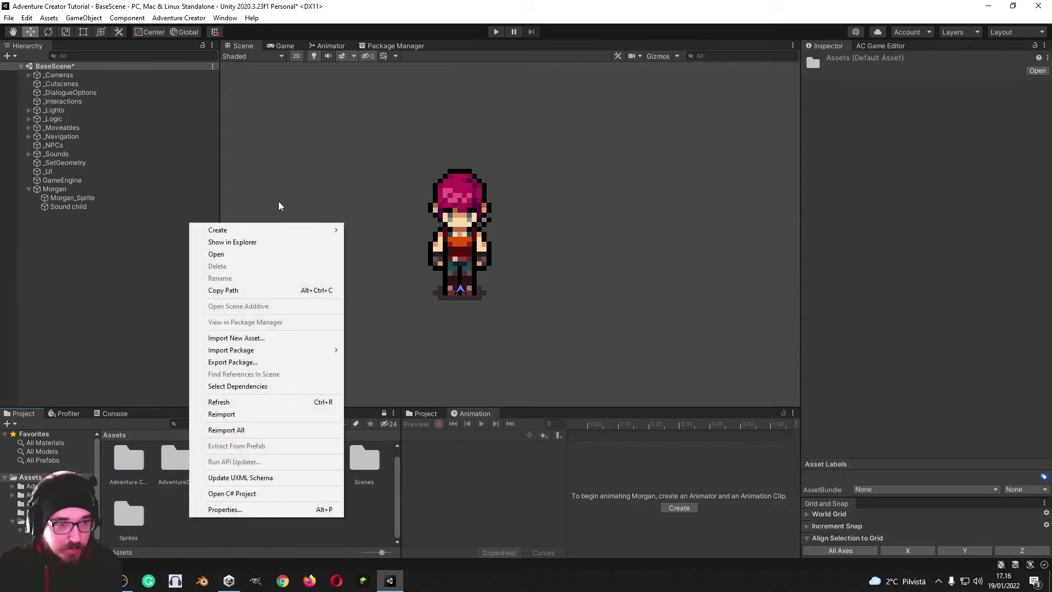
pyautogui.moveTo(230, 230)
pyautogui.click(386, 93)
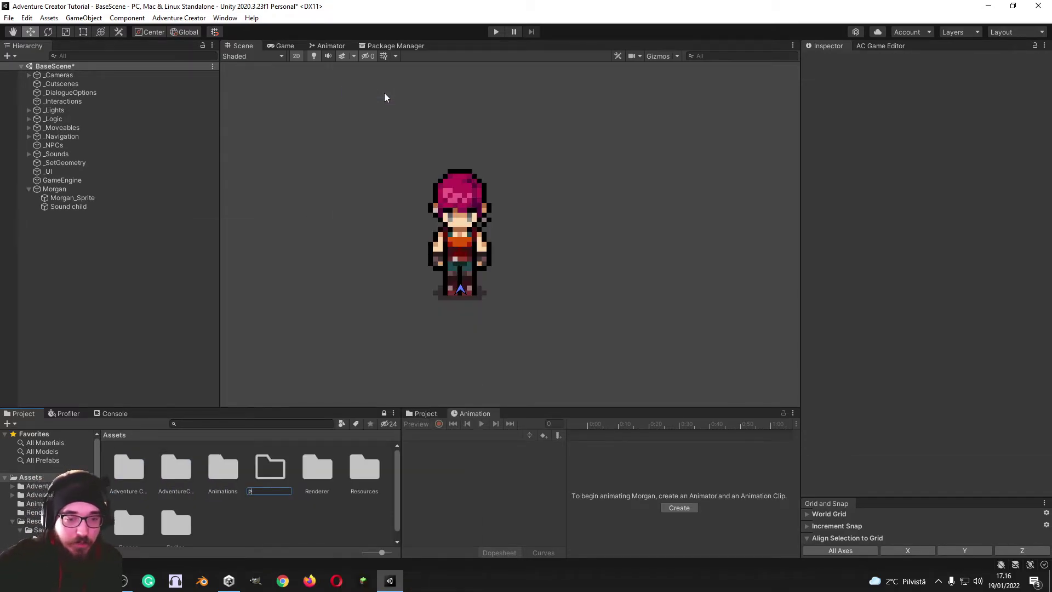
pyautogui.write('Prefabs')
pyautogui.press('Return')
pyautogui.press('Return')
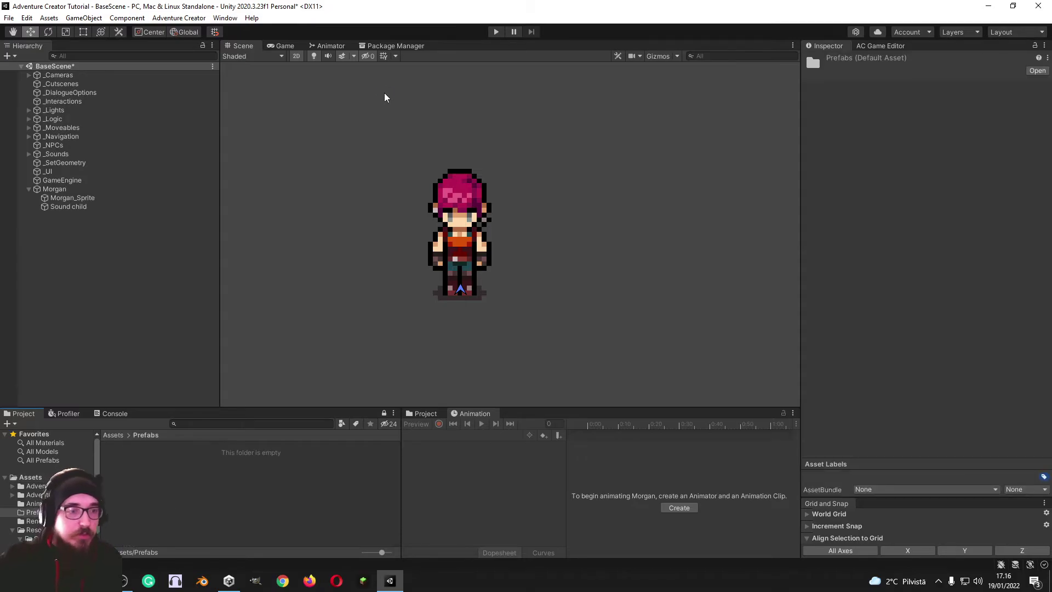
# Review Morgan's Morgan_Sprite and Sound children, then save Morgan as a prefab in Prefabs
pyautogui.click(54, 188)
pyautogui.scroll(-10, 850, 261)
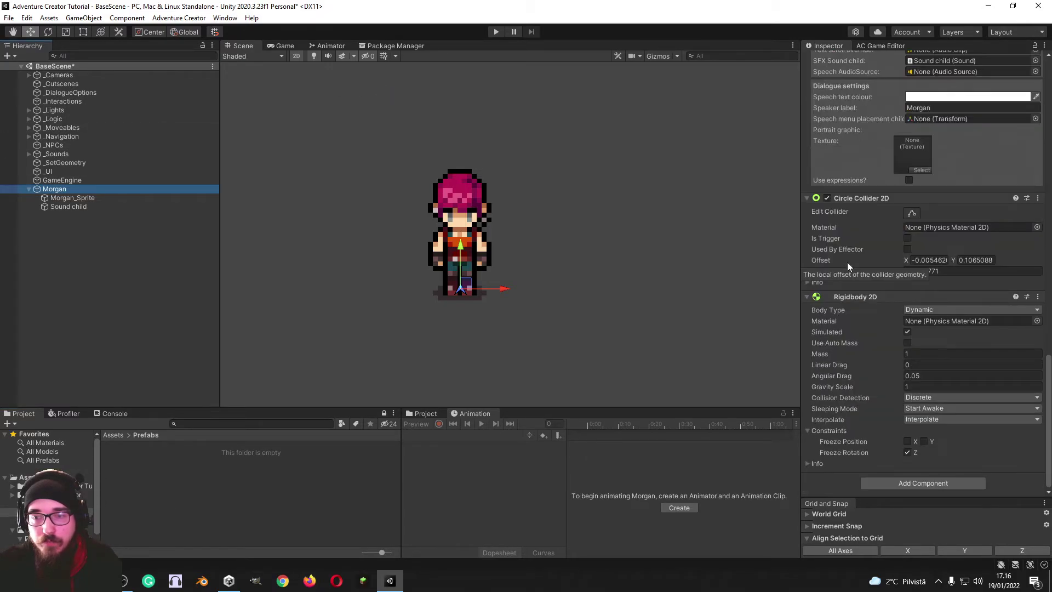
pyautogui.click(76, 198)
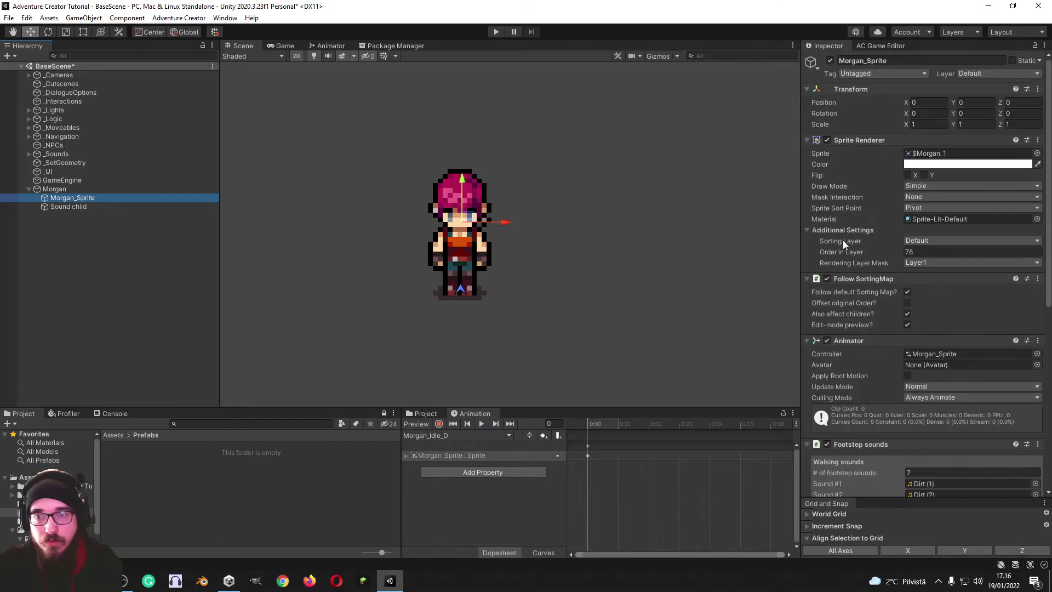
pyautogui.scroll(-6, 849, 238)
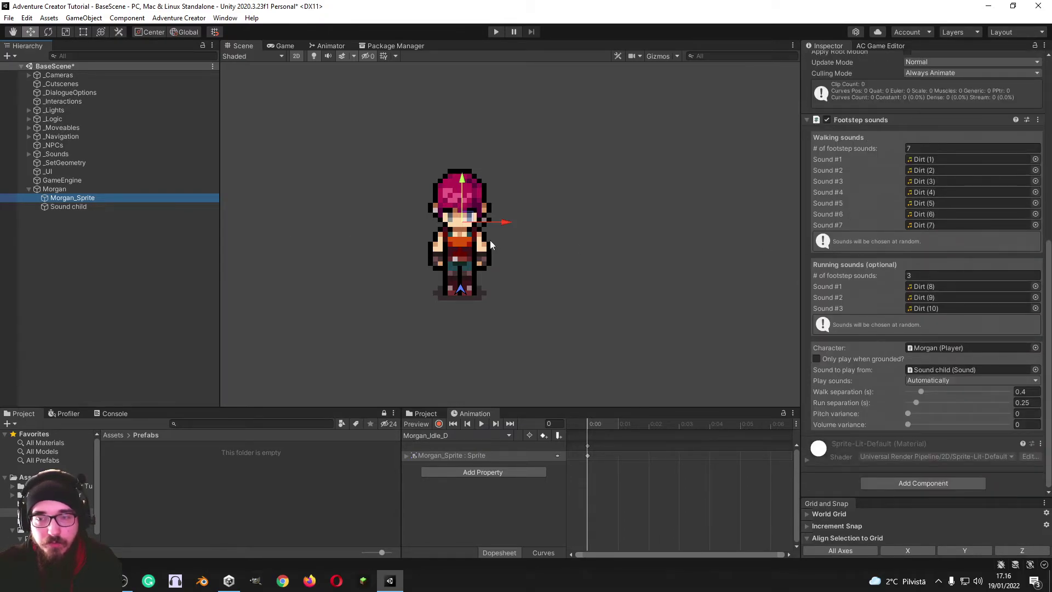
pyautogui.scroll(6, 866, 299)
pyautogui.scroll(-1, 511, 297)
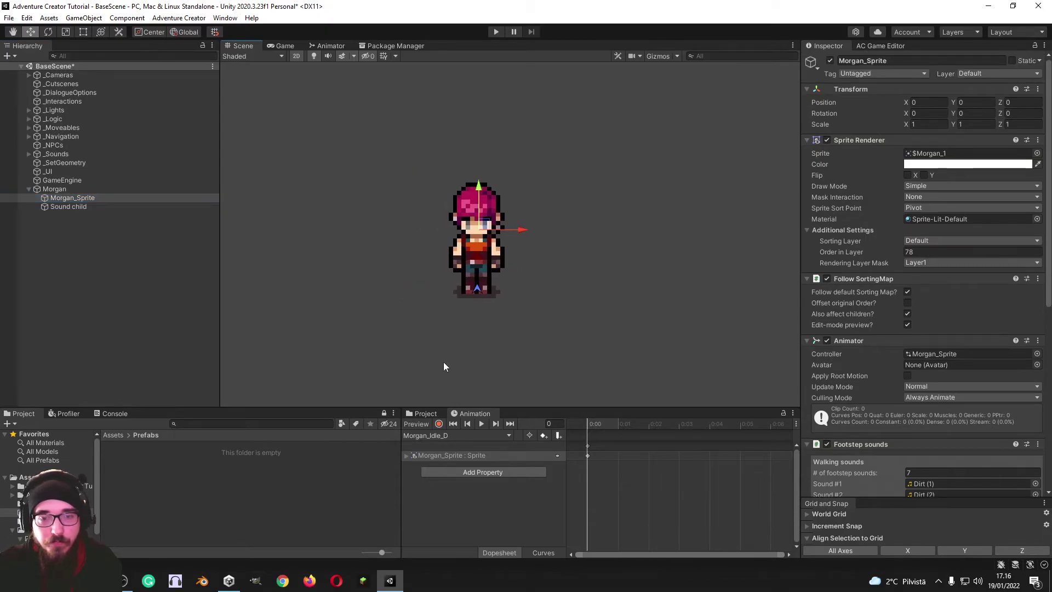
pyautogui.click(74, 206)
pyautogui.scroll(-3, 877, 246)
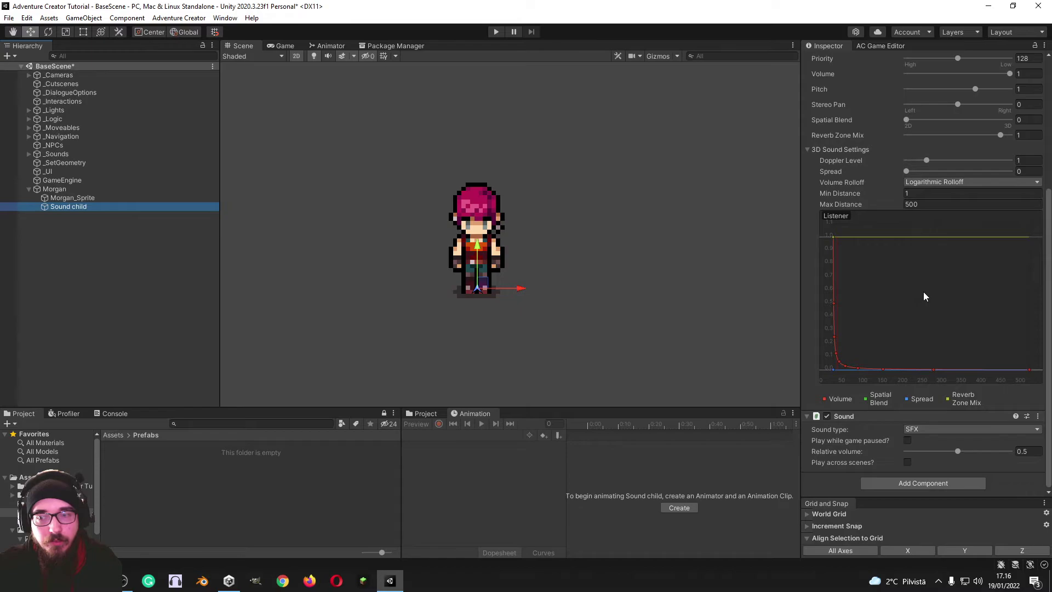
pyautogui.click(130, 189)
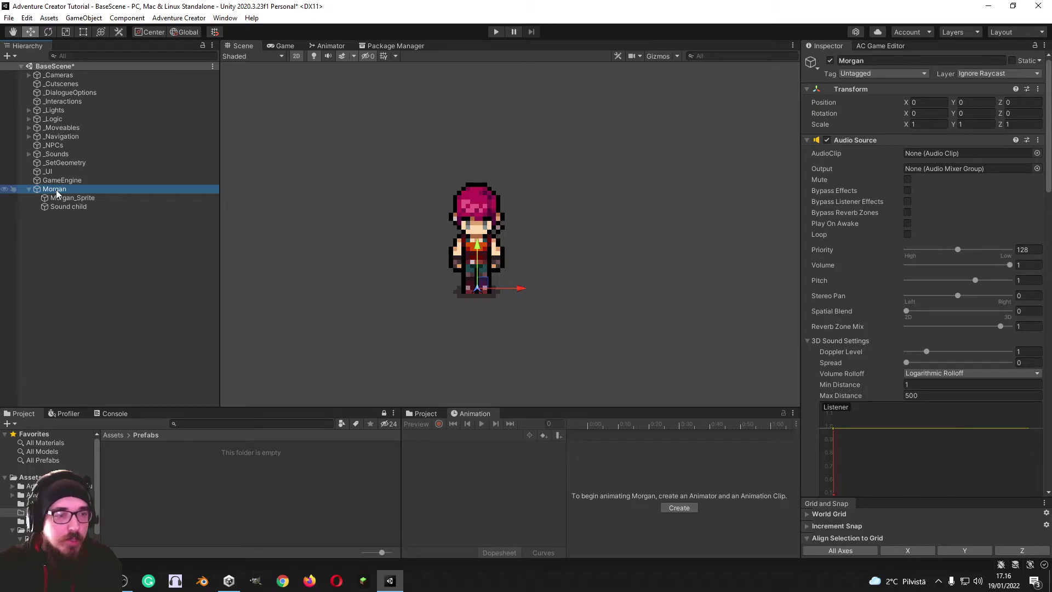
pyautogui.moveTo(56, 190); pyautogui.dragTo(184, 486)
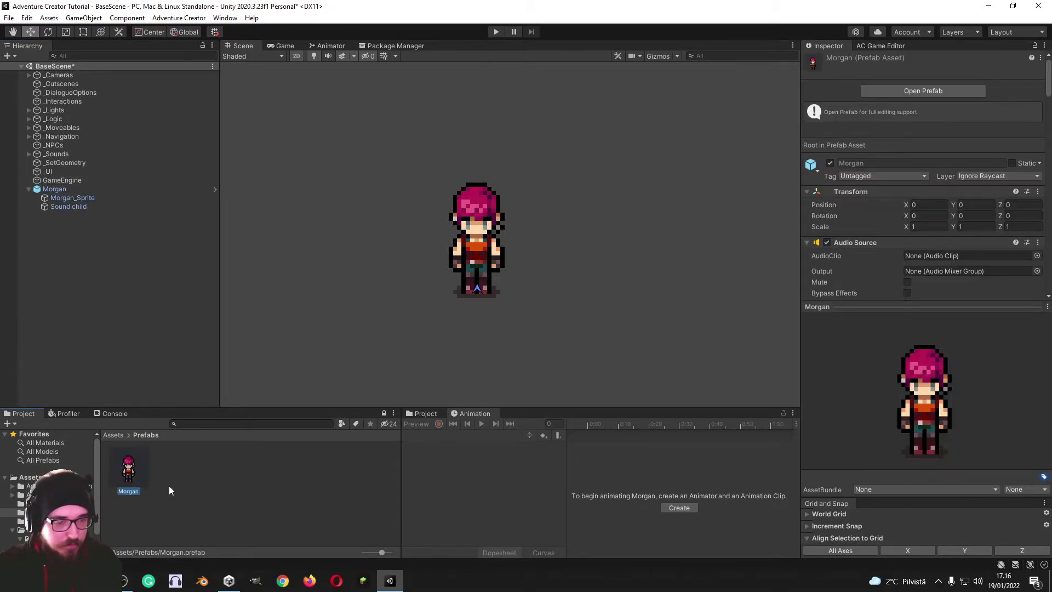
# Delete Morgan from the scene and set its prefab as Adventure Creator's Player prefab
pyautogui.click(54, 189)
pyautogui.press('Delete')
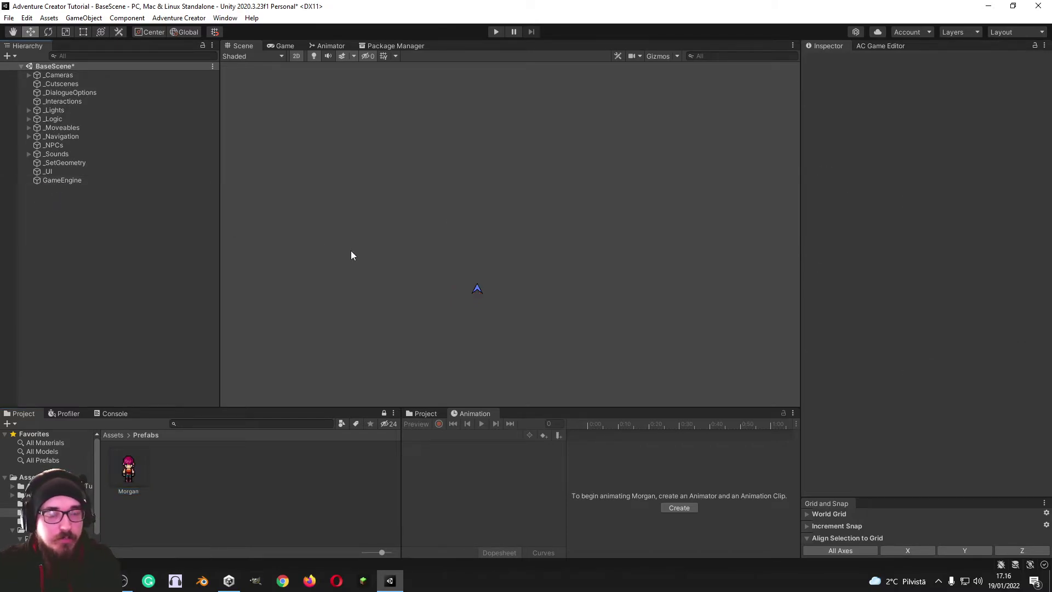
pyautogui.click(885, 48)
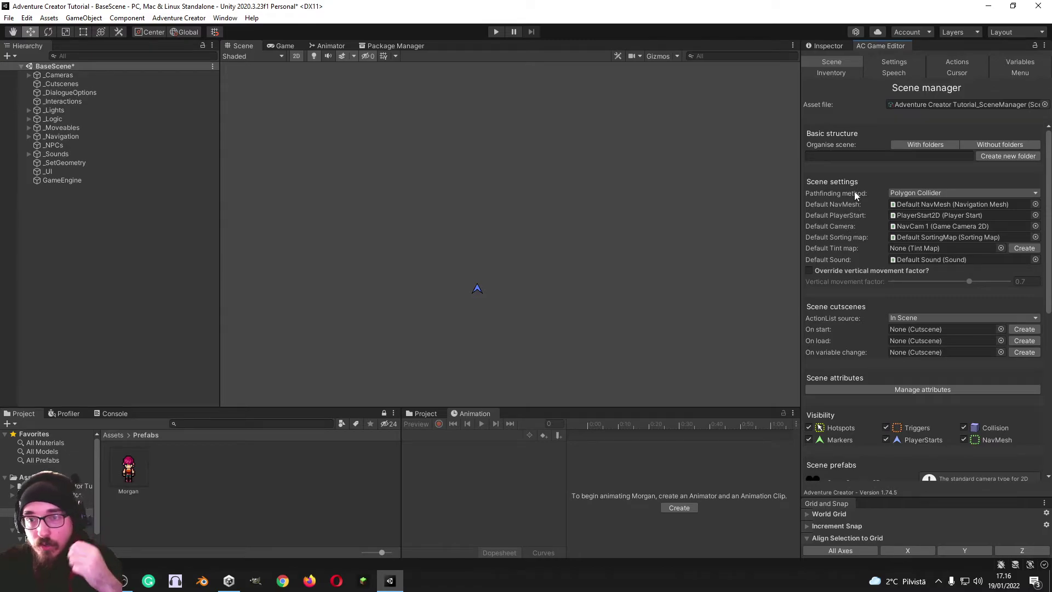
pyautogui.click(891, 64)
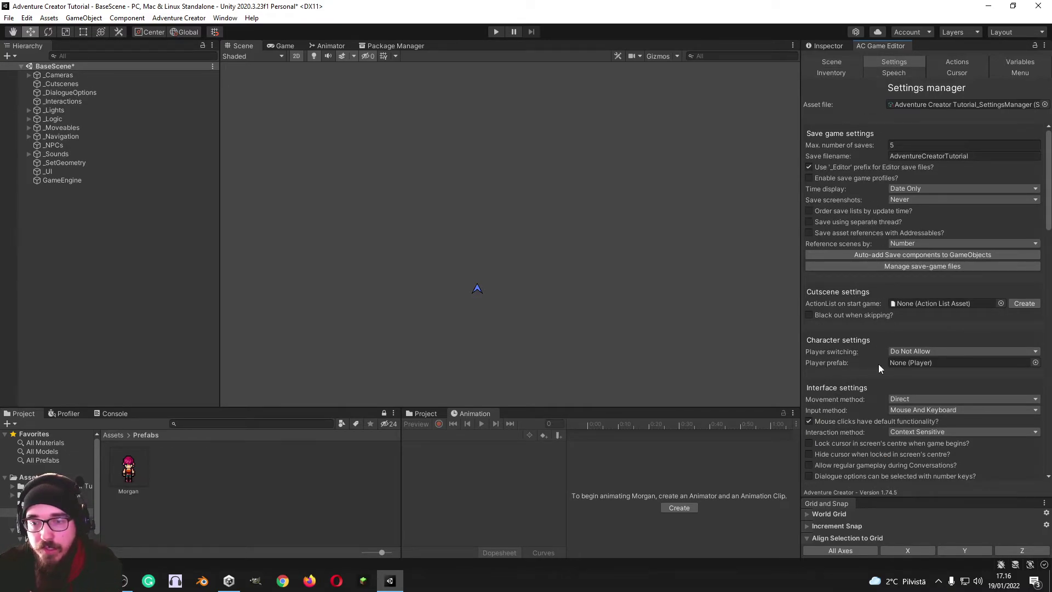
pyautogui.moveTo(129, 468); pyautogui.dragTo(923, 368)
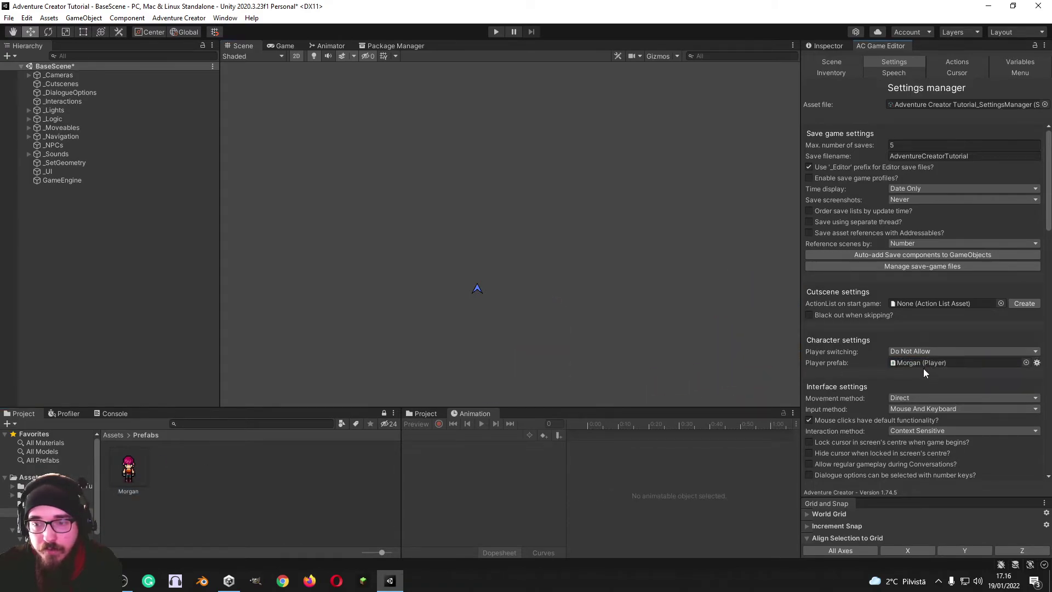
# Inspect the PlayerStart2D marker, then return to the Assets folder and deselect it
pyautogui.click(475, 293)
pyautogui.scroll(5, 483, 291)
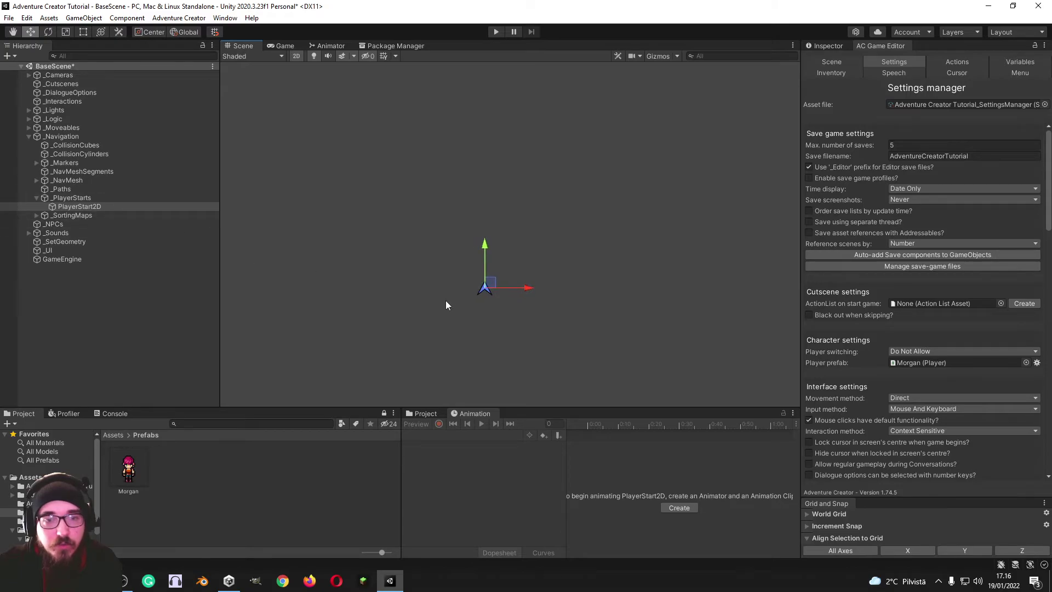
pyautogui.scroll(4, 477, 296)
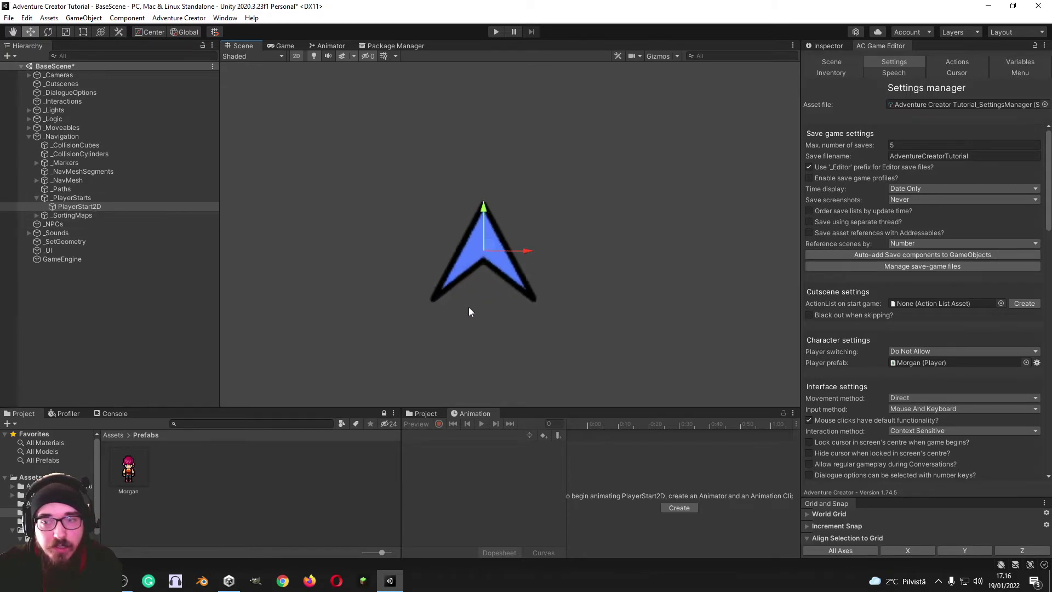
pyautogui.scroll(-6, 470, 306)
pyautogui.scroll(-2, 475, 304)
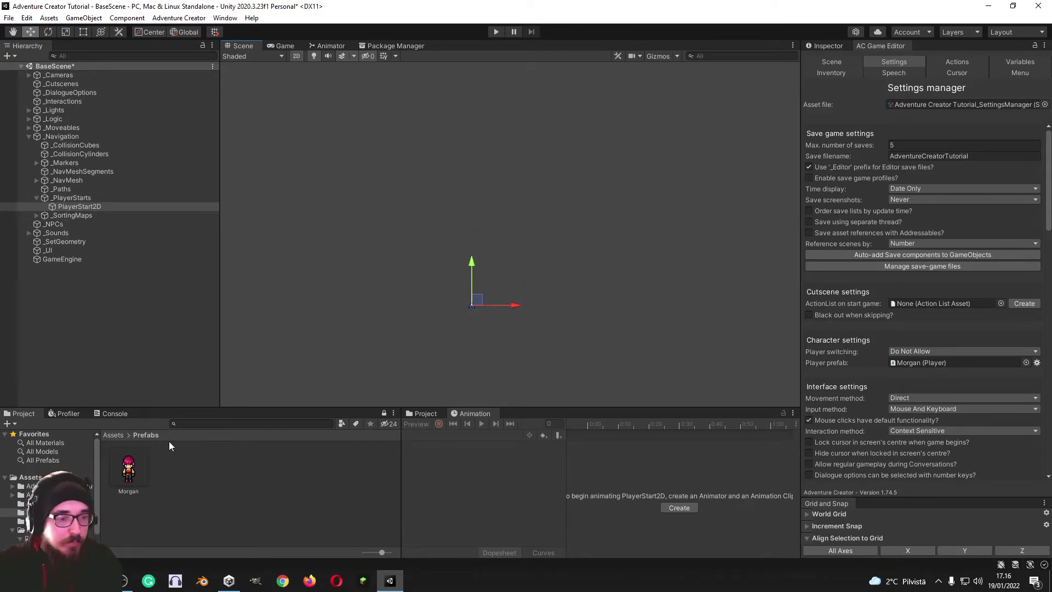
pyautogui.click(114, 435)
pyautogui.click(281, 525)
pyautogui.scroll(-1, 213, 518)
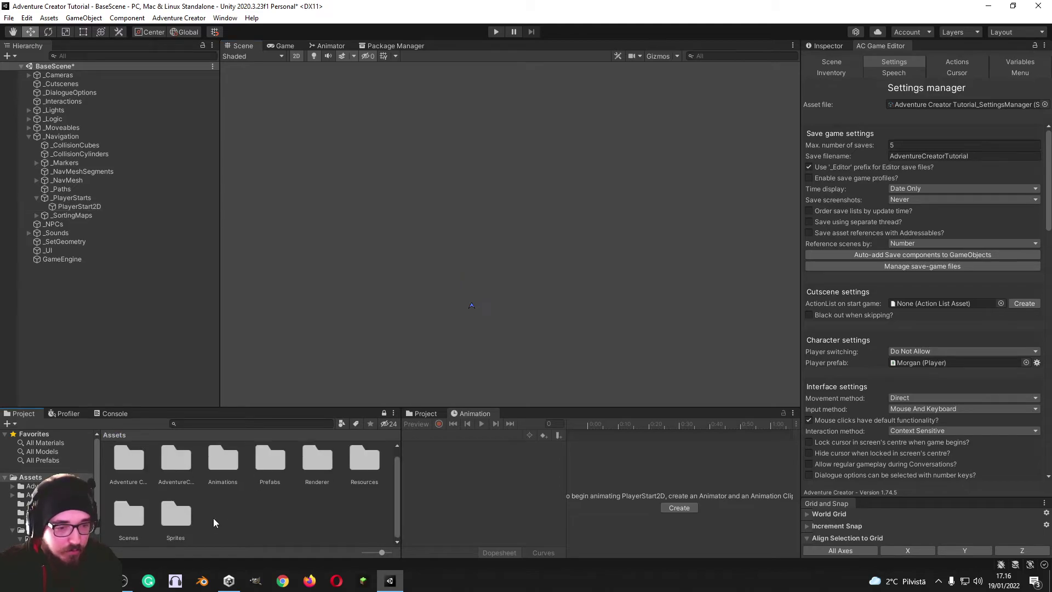
# Place the $Morgan_1, $Morgan_10, $Morgan_4 and $Morgan_7 sprites from Assets/Sprites into the scene
pyautogui.doubleClick(176, 515)
pyautogui.click(149, 467)
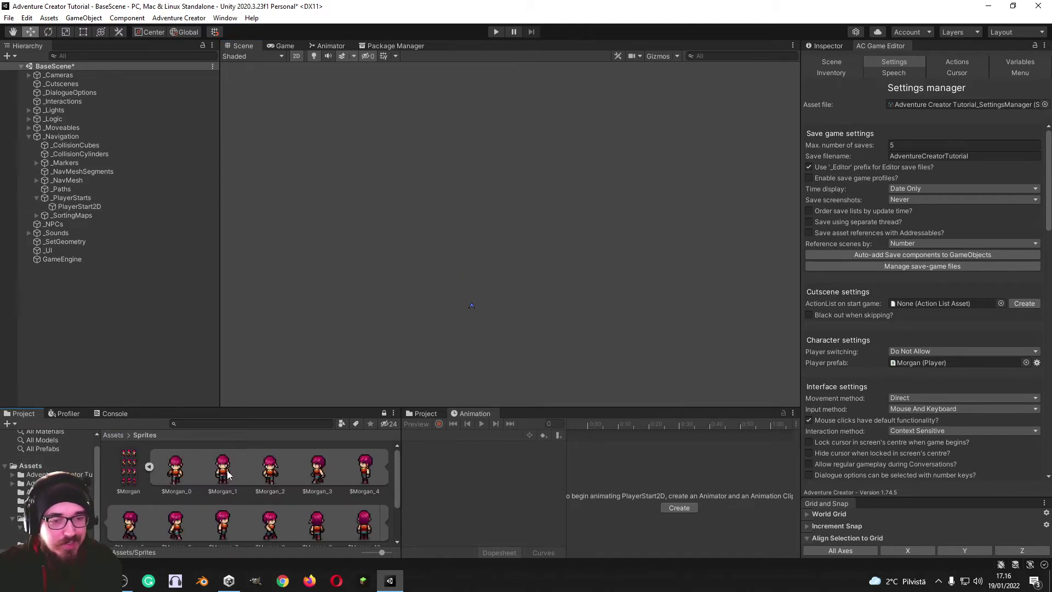
pyautogui.moveTo(225, 476); pyautogui.dragTo(339, 227)
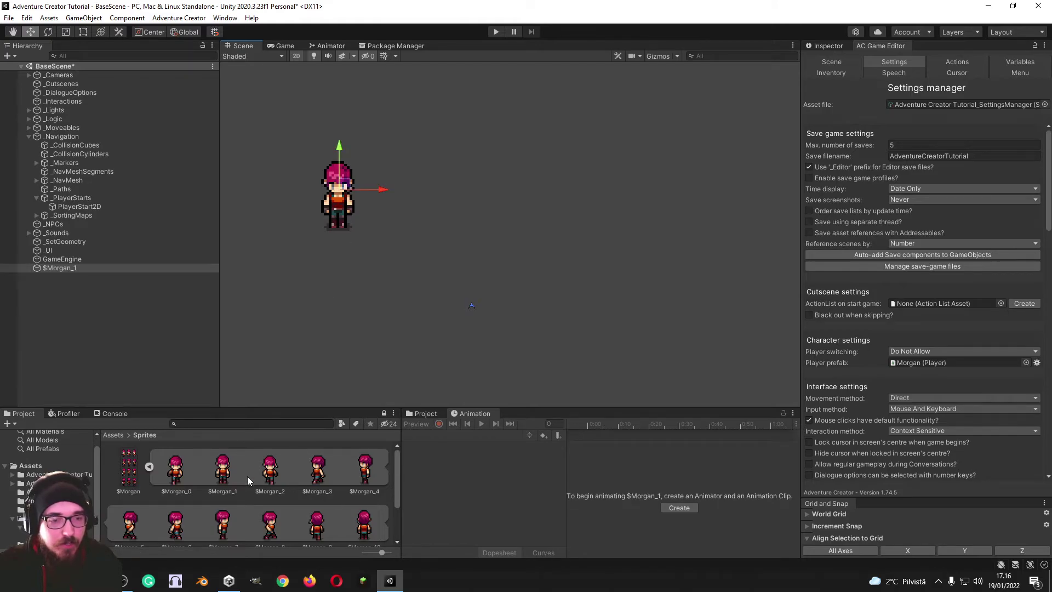
pyautogui.scroll(-1, 248, 476)
pyautogui.moveTo(317, 496); pyautogui.dragTo(411, 383)
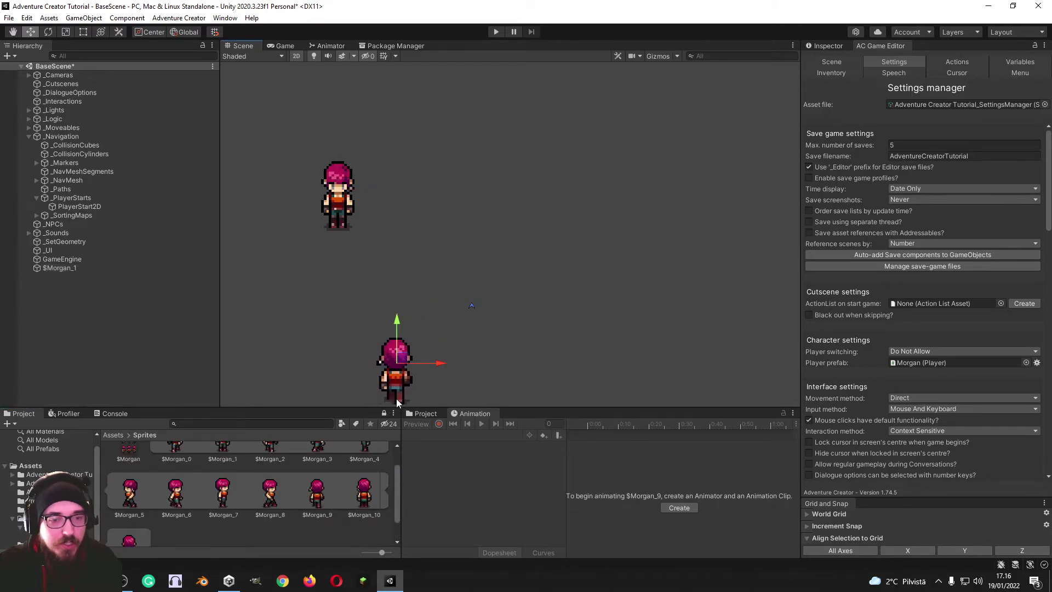
pyautogui.moveTo(370, 504); pyautogui.dragTo(407, 375)
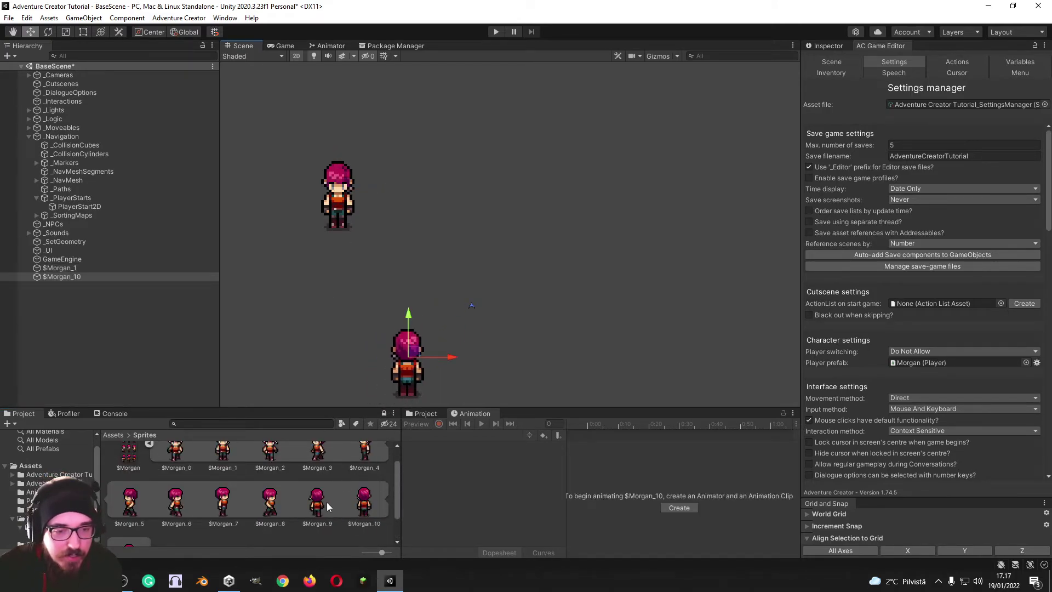
pyautogui.moveTo(328, 501); pyautogui.dragTo(631, 252)
pyautogui.scroll(-1, 183, 523)
pyautogui.scroll(1, 148, 505)
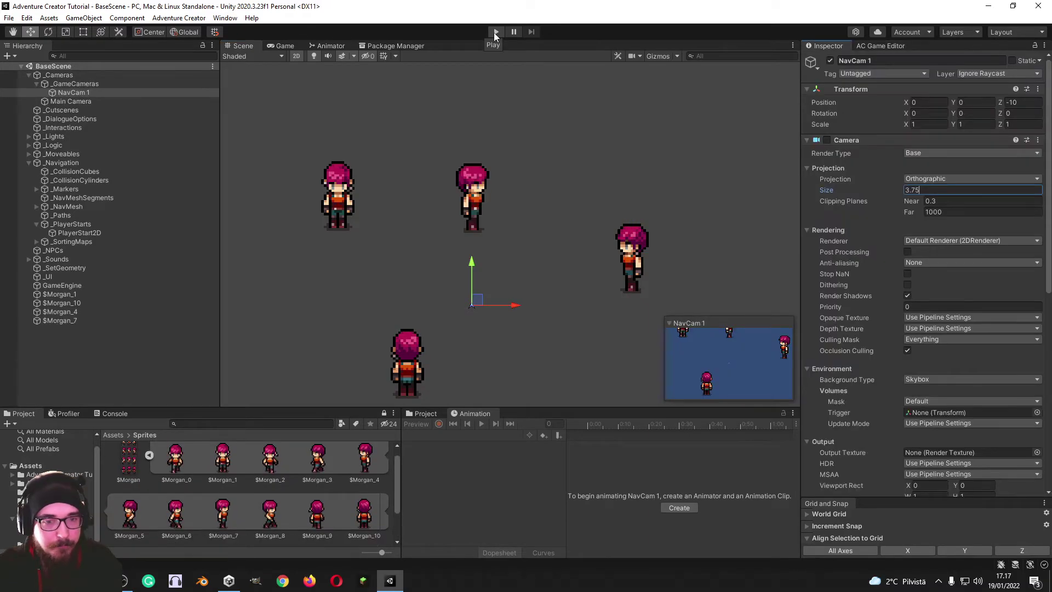
# Play-test the scene, check console warnings, leave Morgan's prefab, and play again before stopping
pyautogui.click(496, 32)
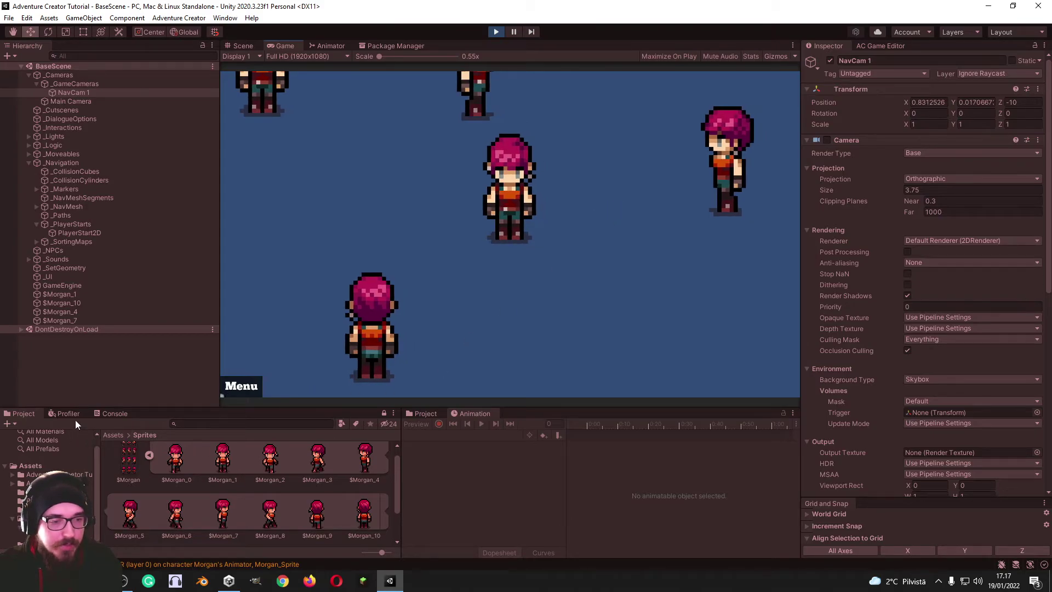
pyautogui.click(109, 413)
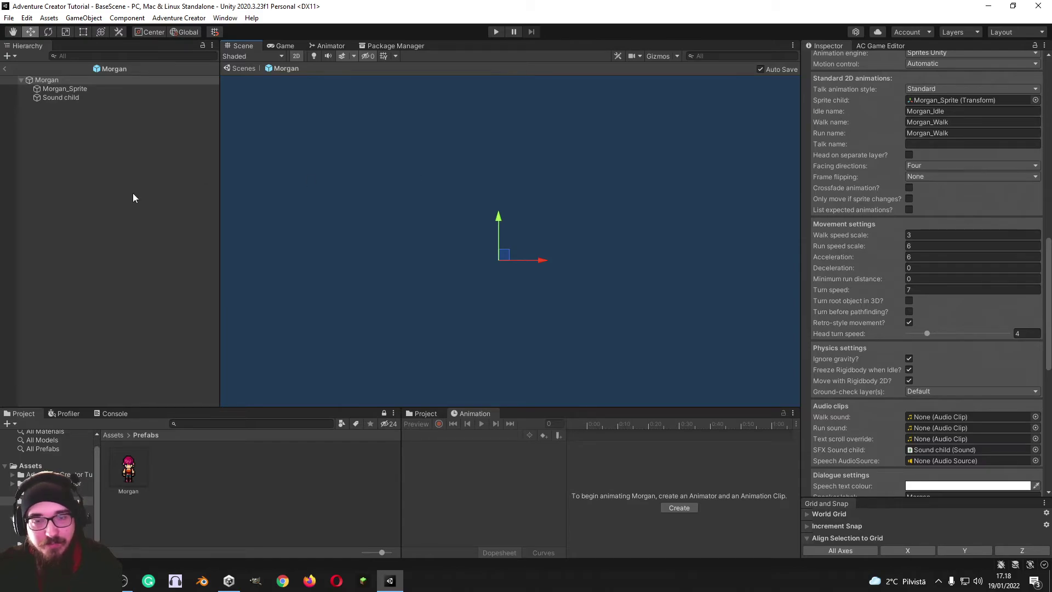
pyautogui.click(4, 68)
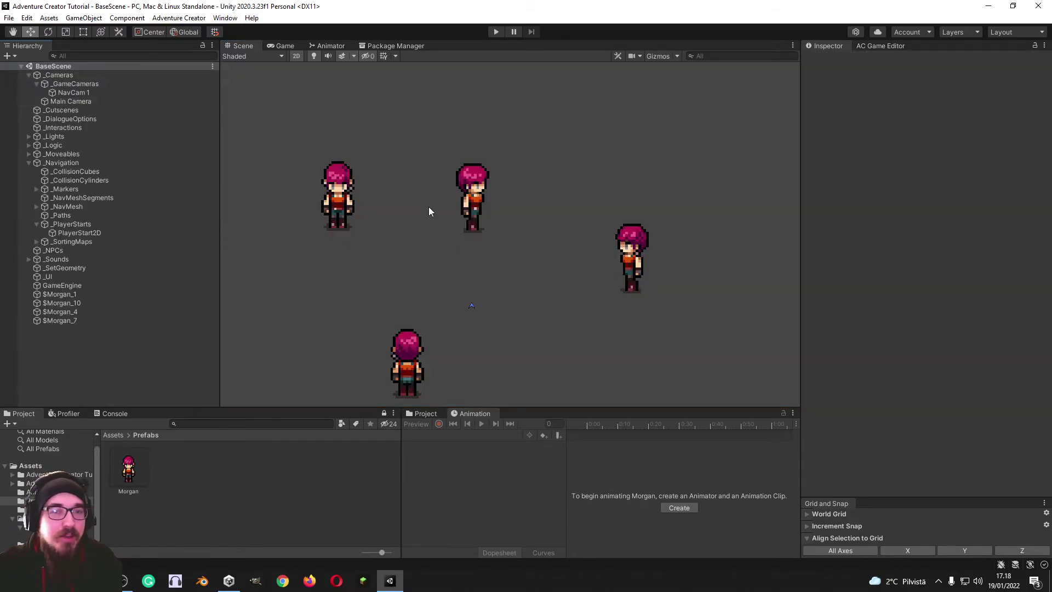
pyautogui.click(497, 31)
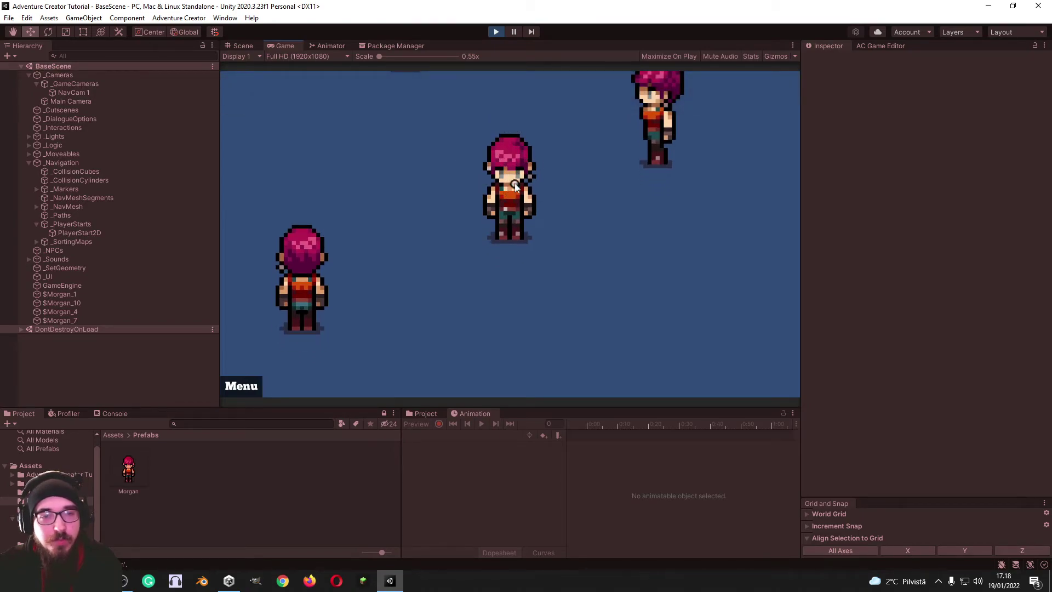
pyautogui.click(496, 31)
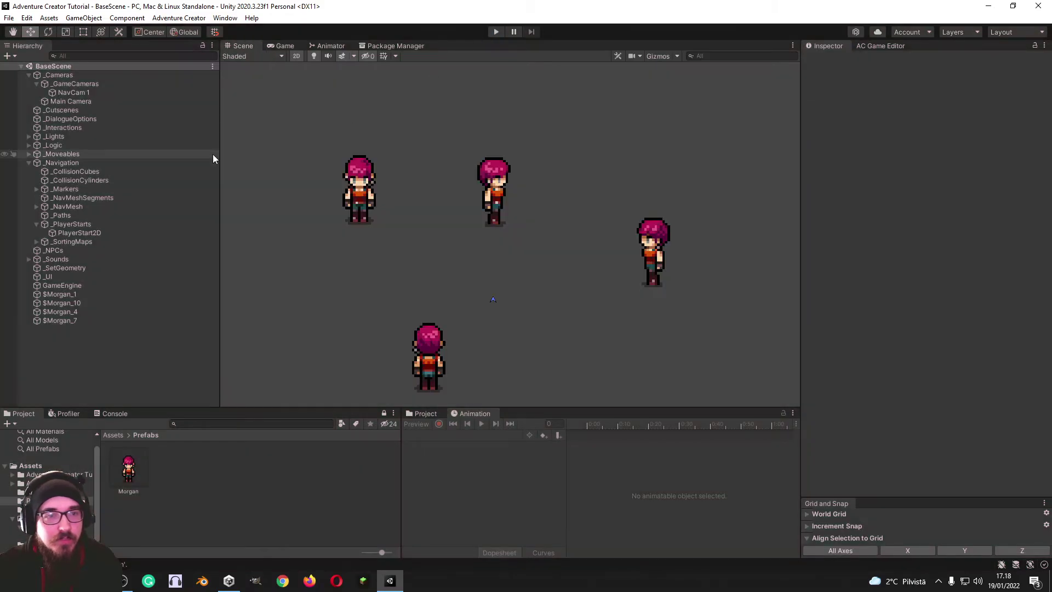
# Set NavCam 1's vertical offset to 1.25 and follow speed to 10
pyautogui.click(71, 92)
pyautogui.scroll(-10, 823, 280)
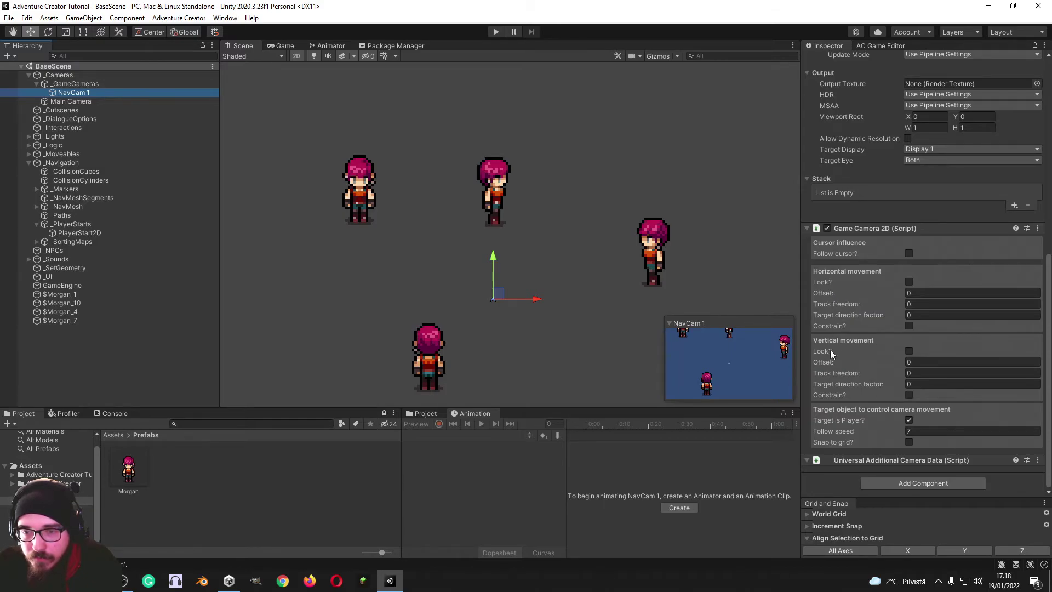
pyautogui.click(917, 357)
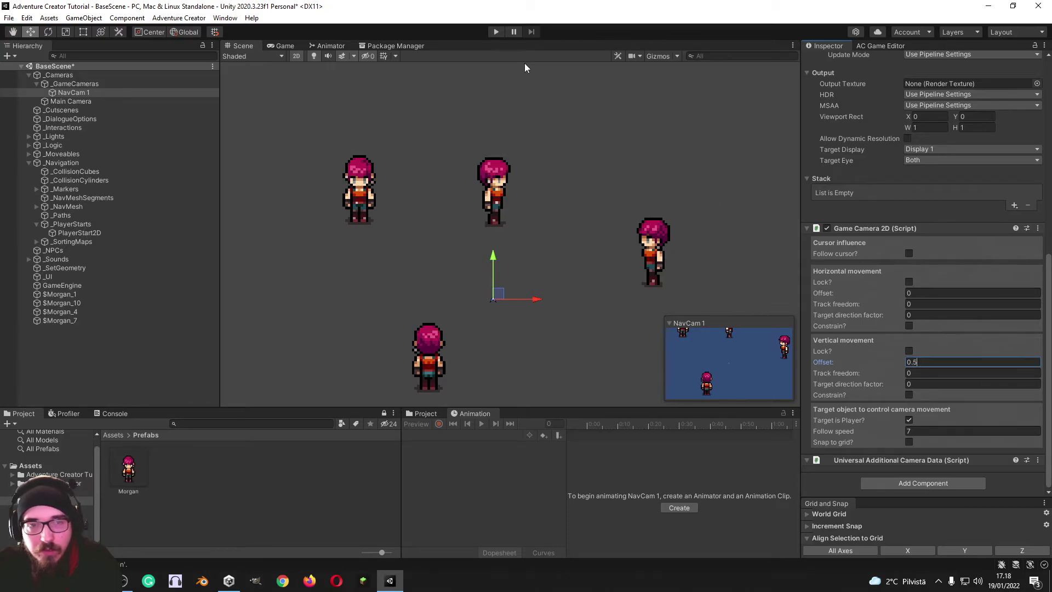
pyautogui.click(495, 31)
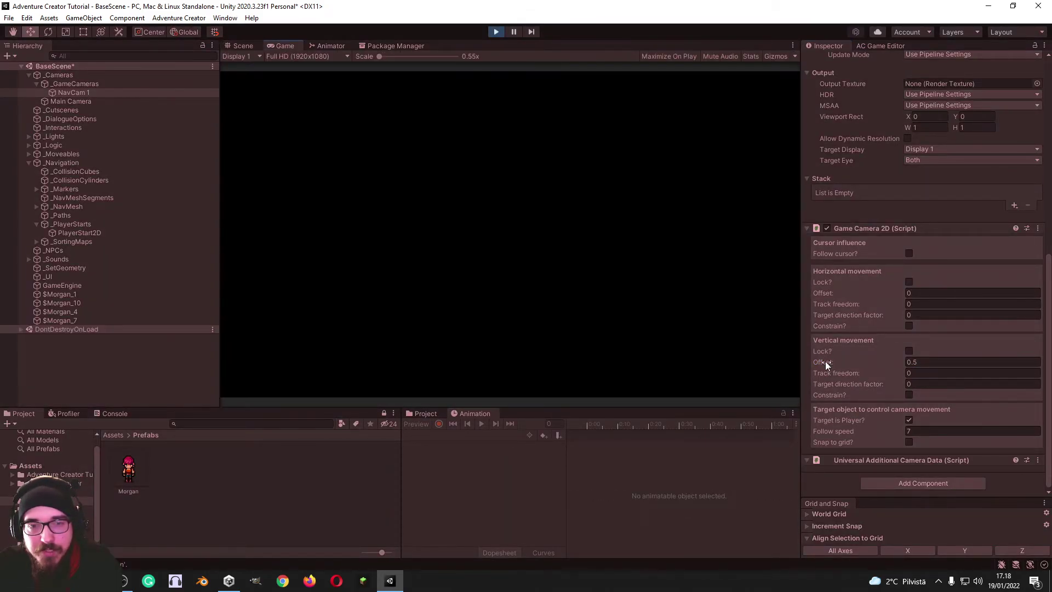
pyautogui.moveTo(826, 360); pyautogui.dragTo(871, 367)
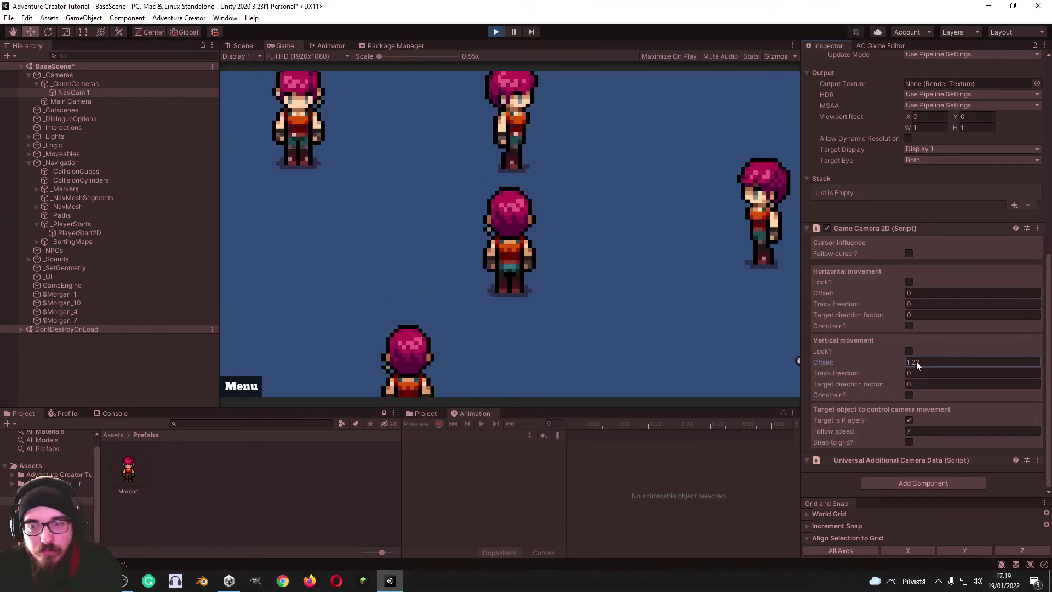
pyautogui.press('BackSpace')
pyautogui.write('5')
pyautogui.click(496, 33)
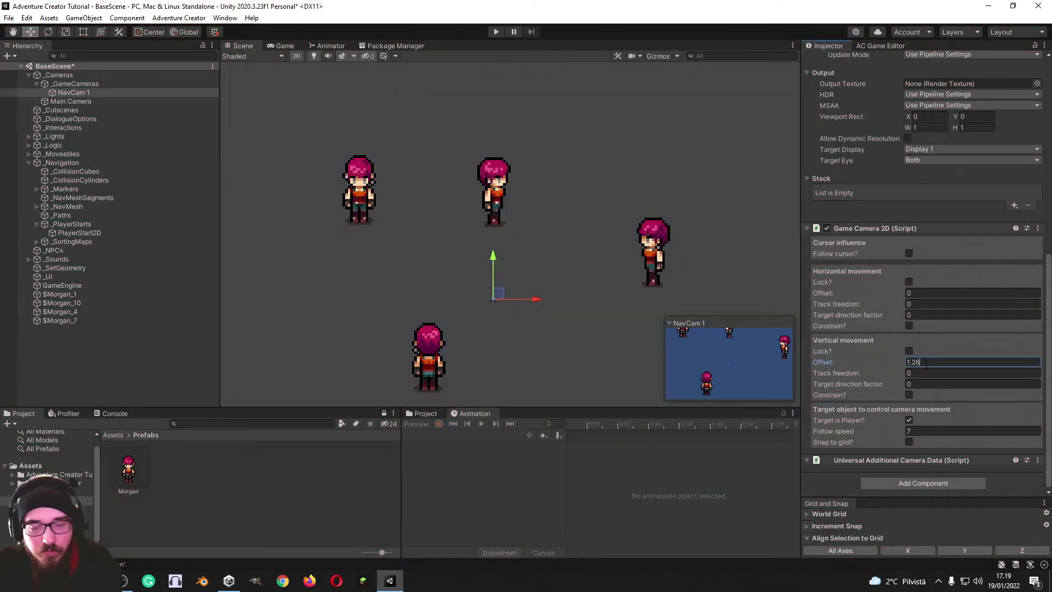
pyautogui.click(918, 432)
pyautogui.write('10')
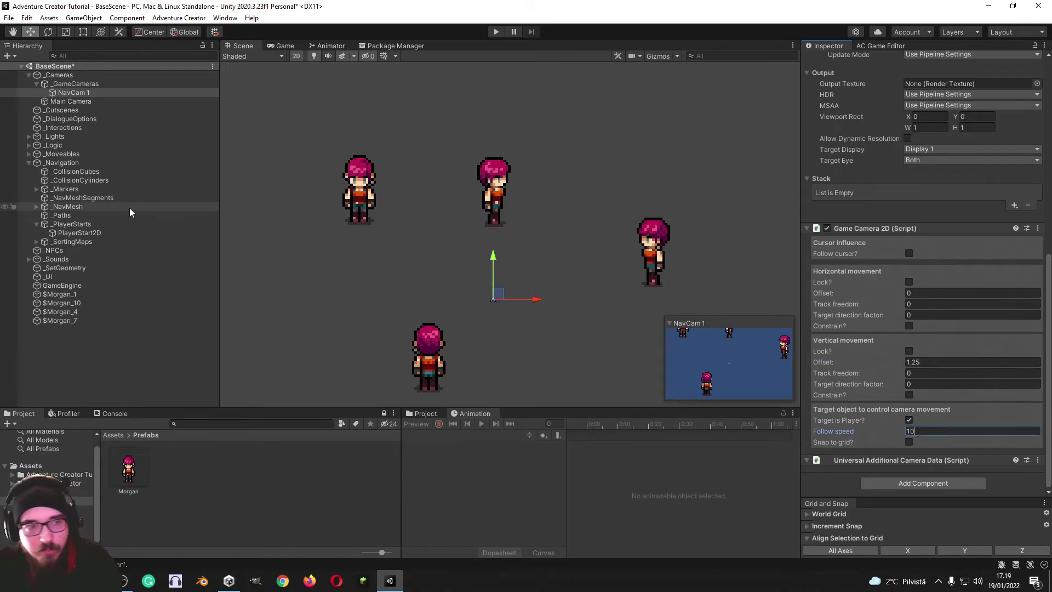
# Set the Morgan prefab's walk speed scale to 5 and run speed scale to 7
pyautogui.click(146, 473)
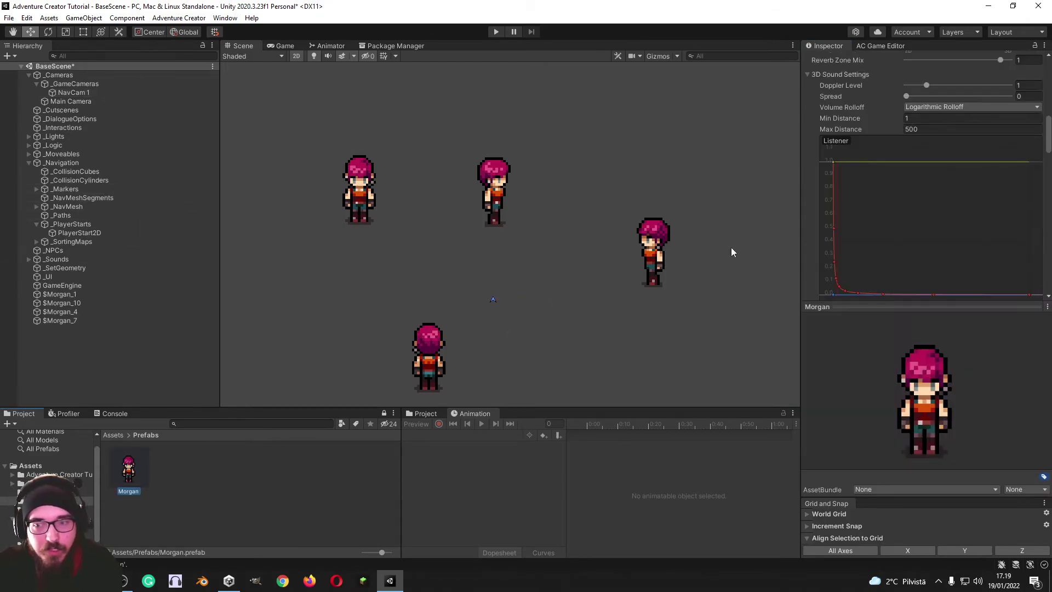
pyautogui.scroll(-5, 884, 216)
pyautogui.click(917, 165)
pyautogui.write('5')
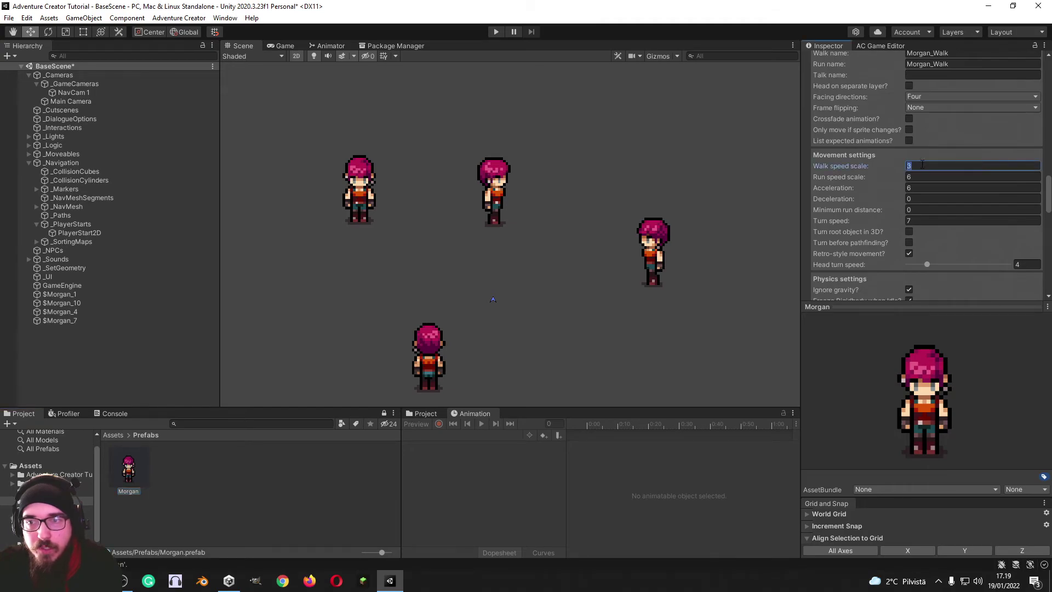
pyautogui.click(919, 177)
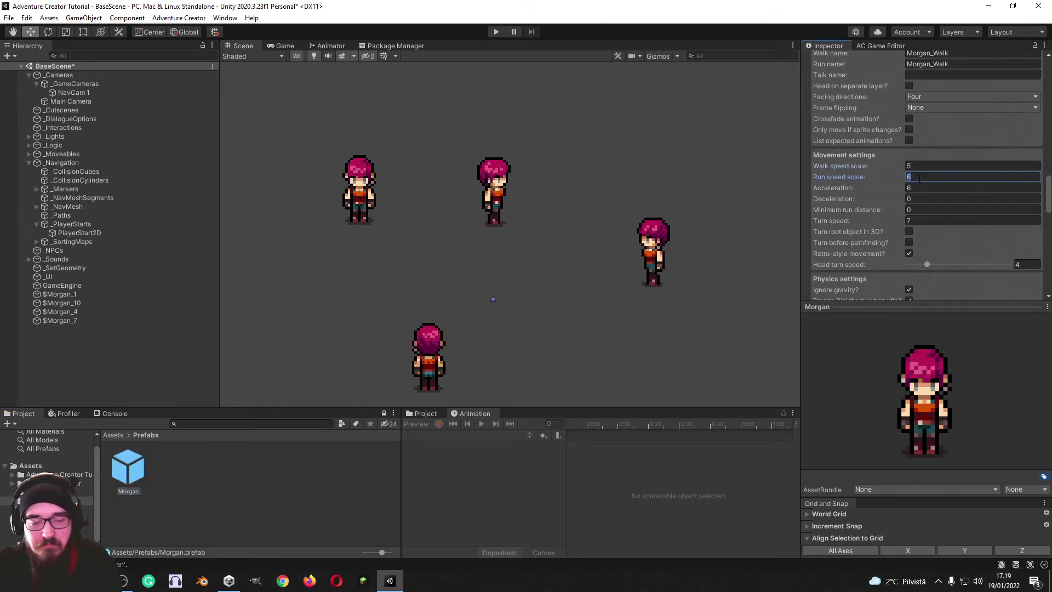
pyautogui.write('7')
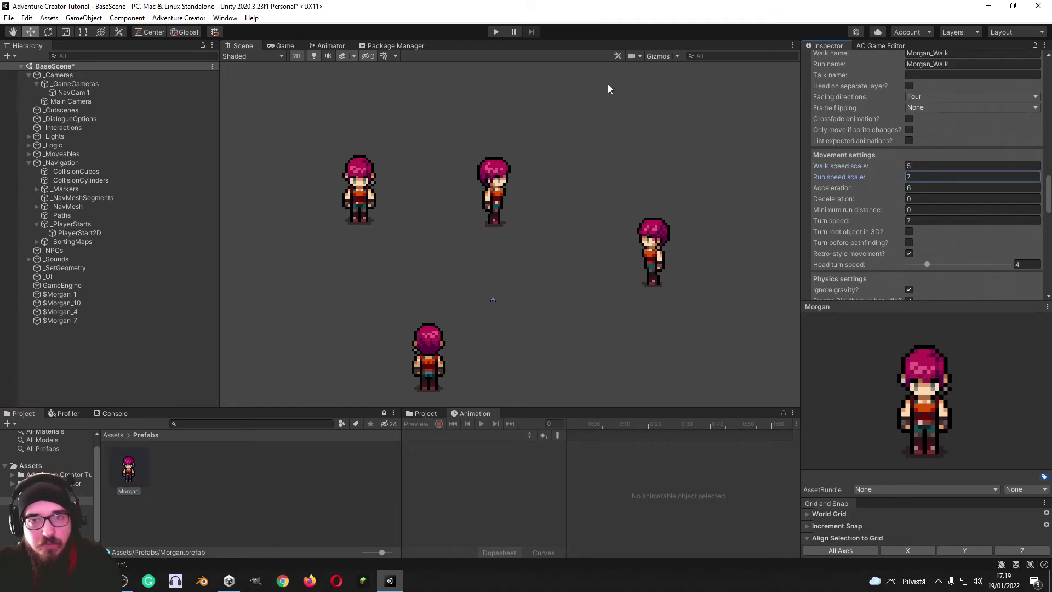
pyautogui.click(495, 32)
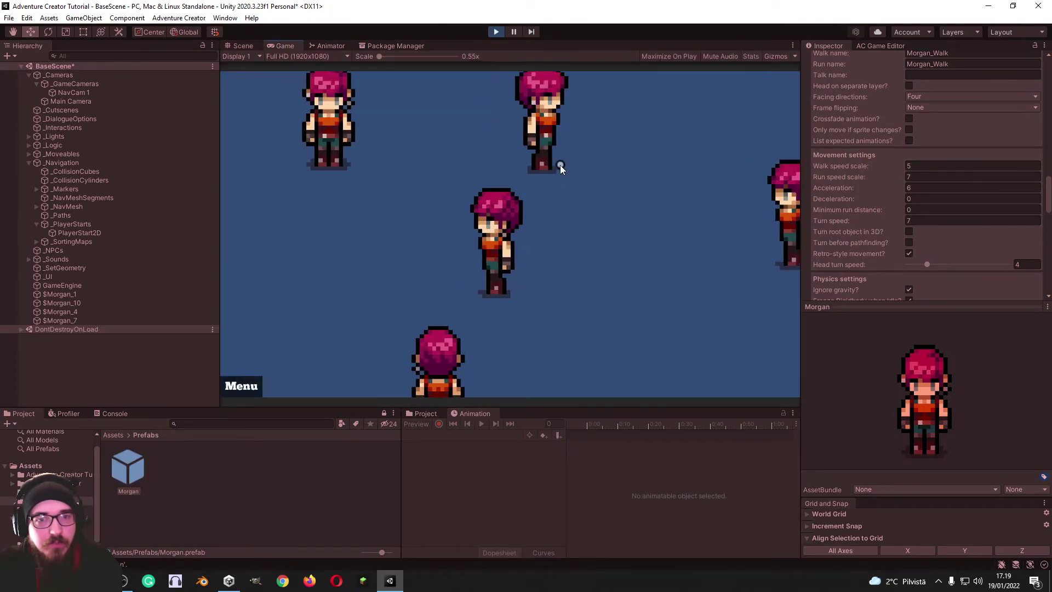
pyautogui.click(560, 165)
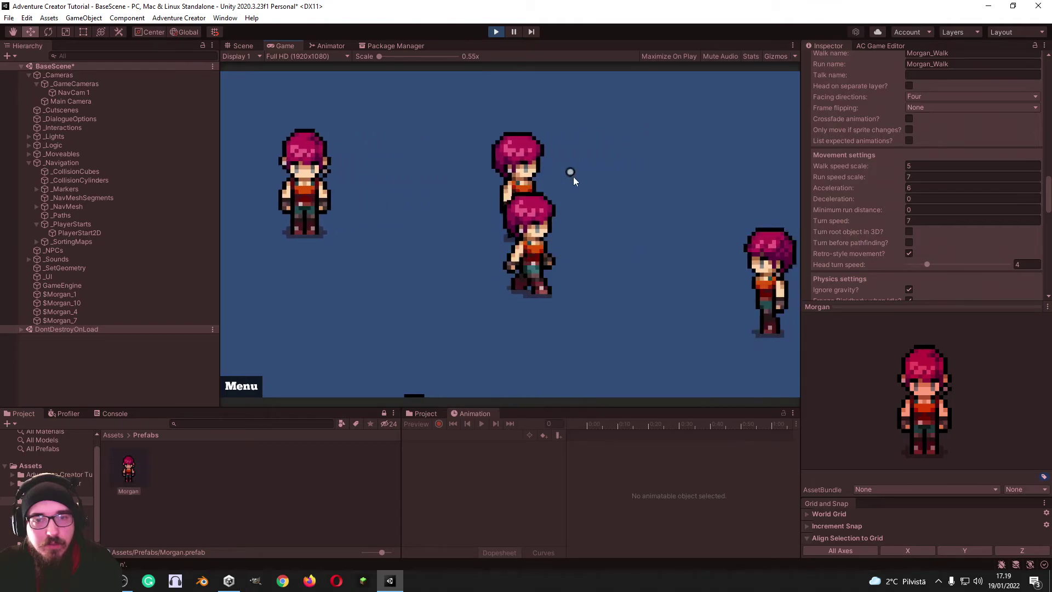
pyautogui.click(605, 314)
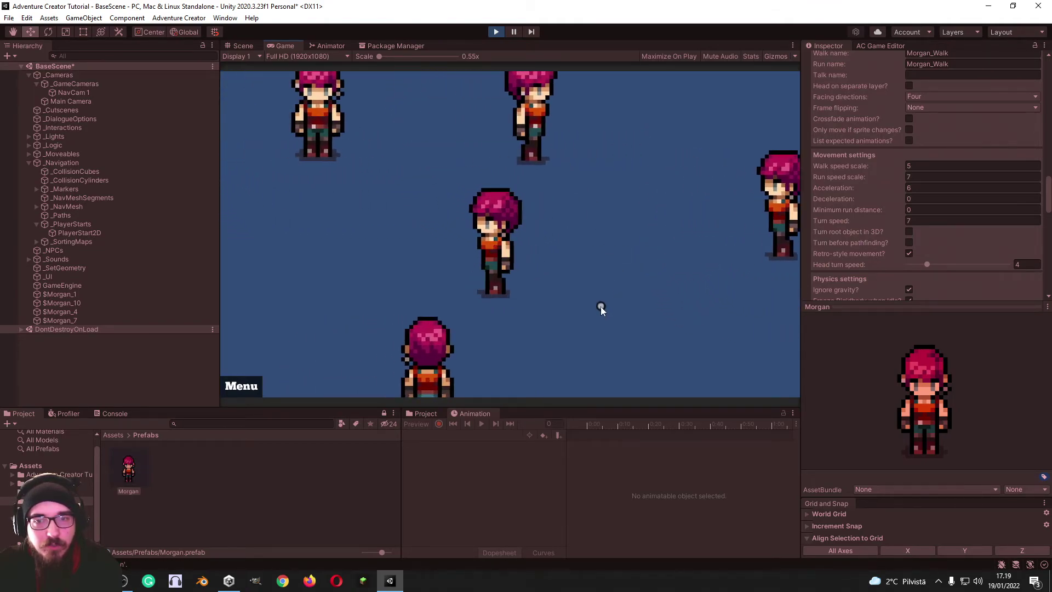
pyautogui.click(633, 283)
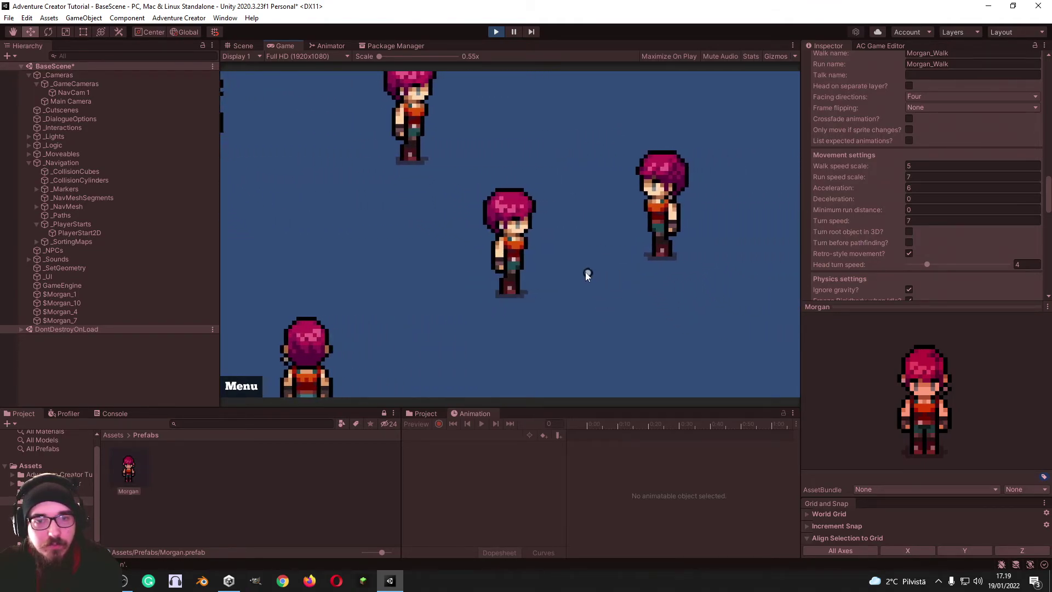
pyautogui.click(654, 228)
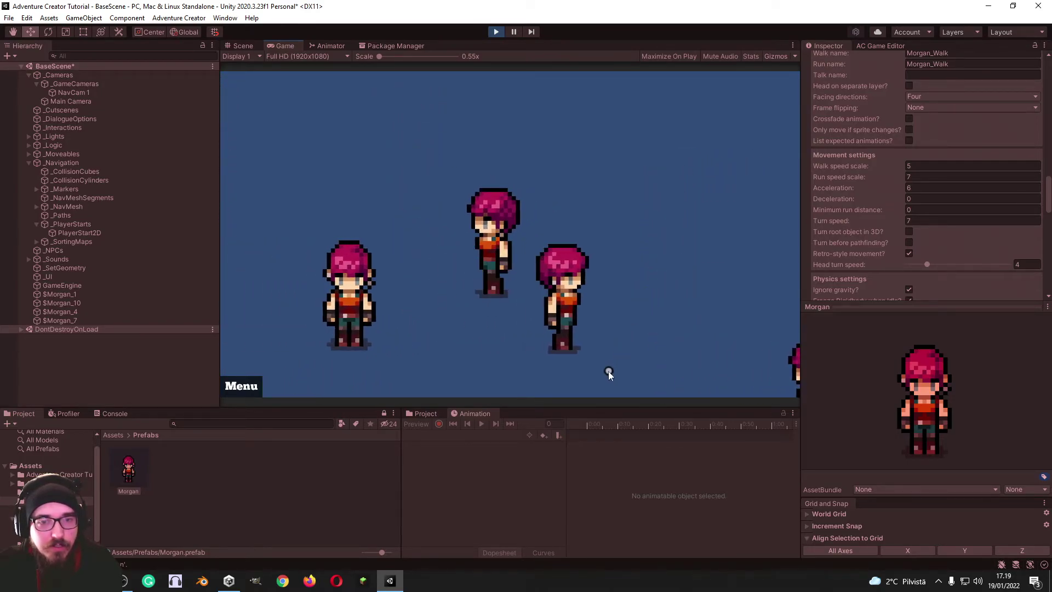
pyautogui.click(603, 362)
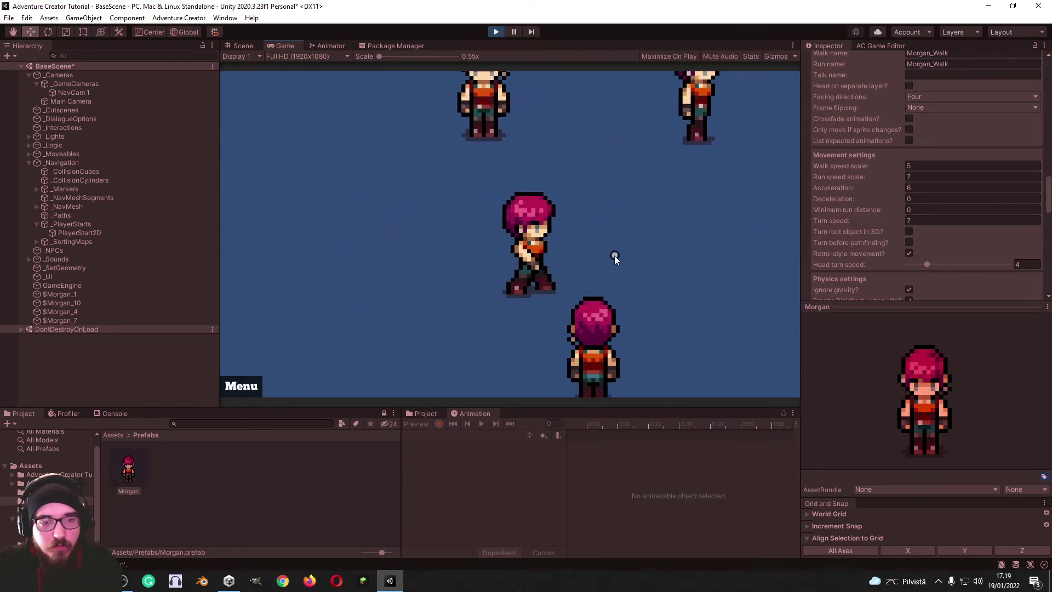
pyautogui.click(496, 31)
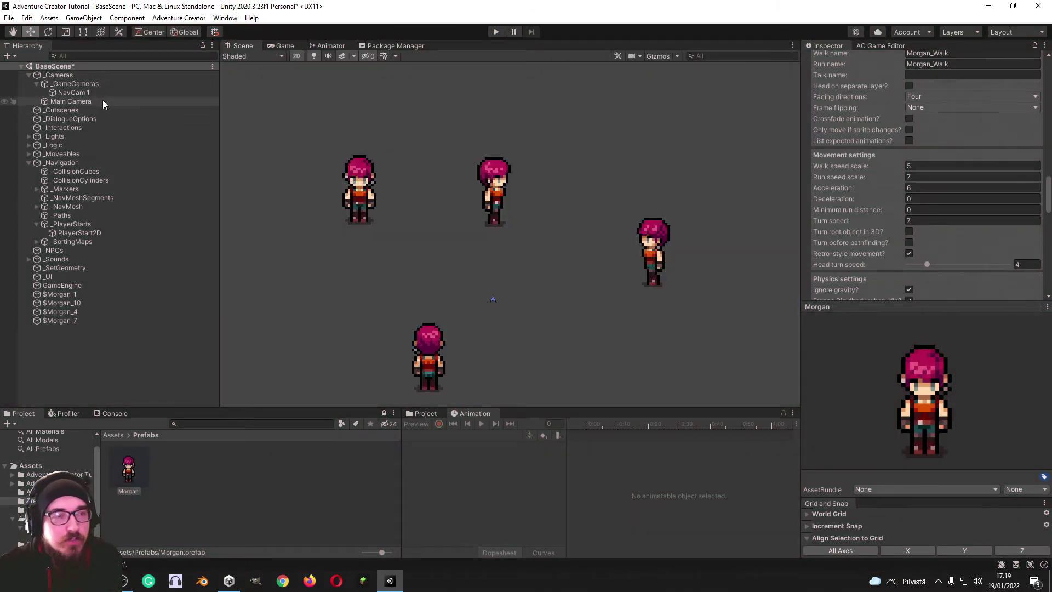
# Save the scene and open the Input Manager's axes list via Build Settings' Player Settings
pyautogui.hotkey('ctrl', 's')
pyautogui.click(9, 17)
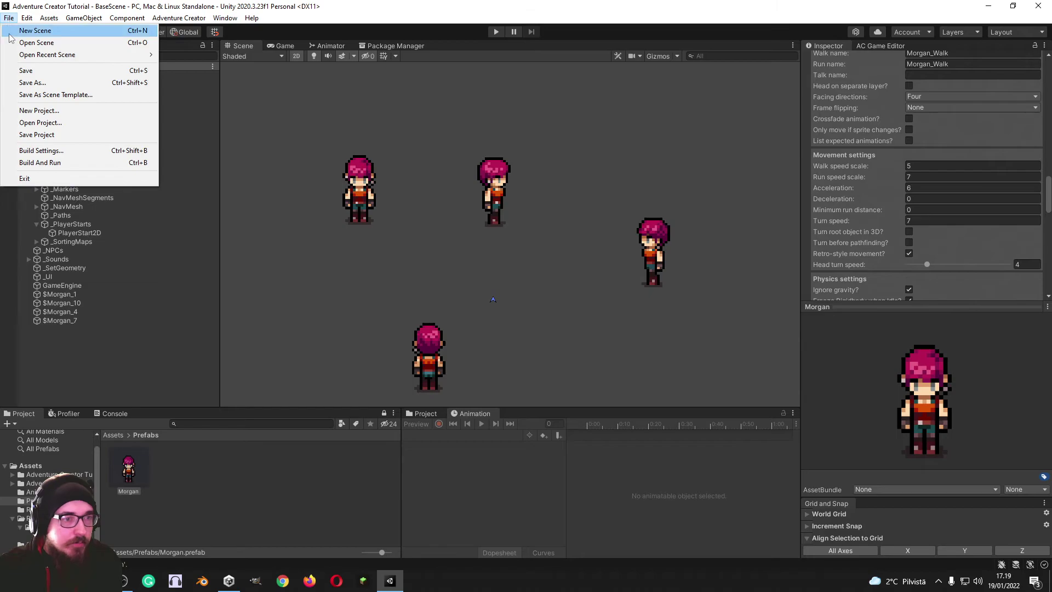
pyautogui.click(42, 150)
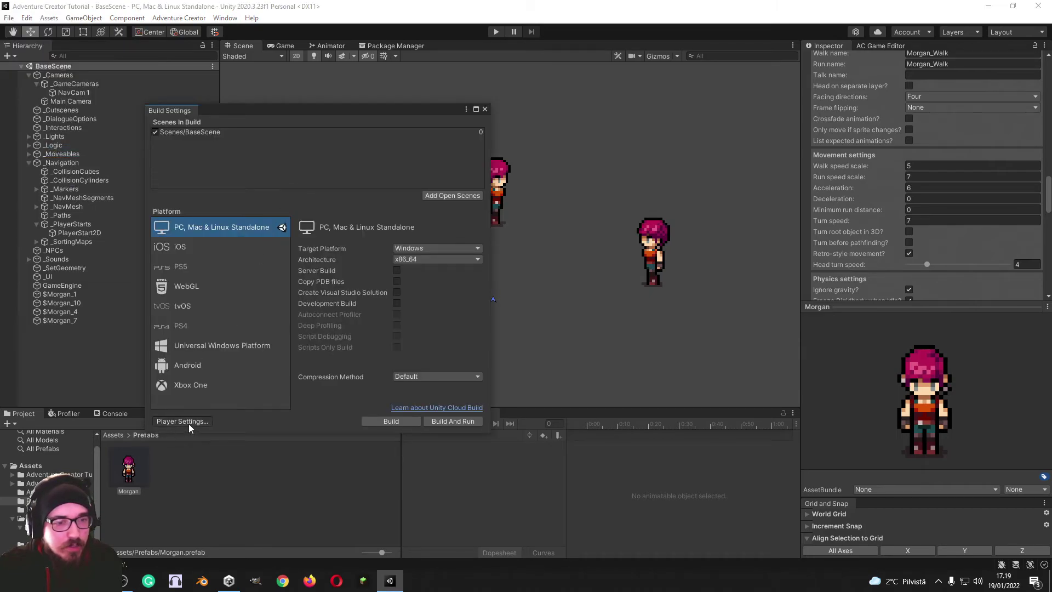
pyautogui.click(183, 422)
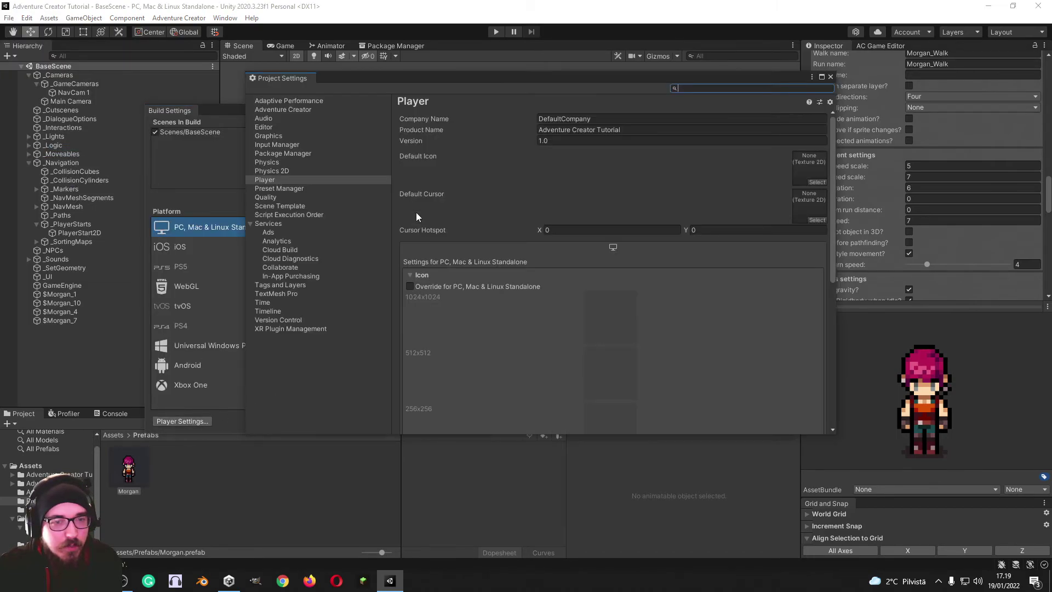
pyautogui.click(278, 146)
pyautogui.click(401, 142)
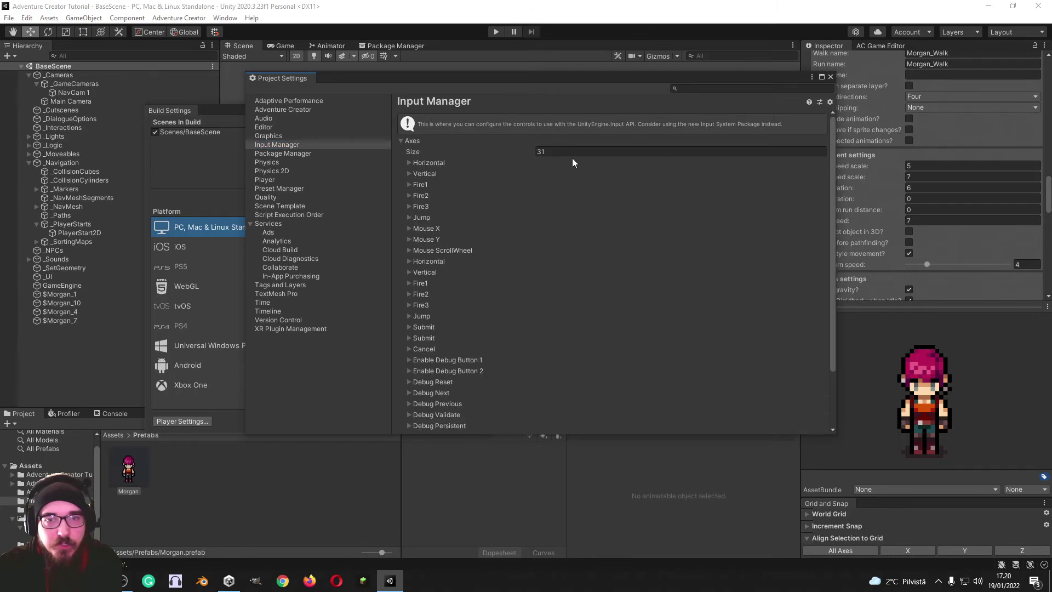
# Increase the number of input axes and expand the spare second Menu axis
pyautogui.click(544, 153)
pyautogui.scroll(-3, 436, 399)
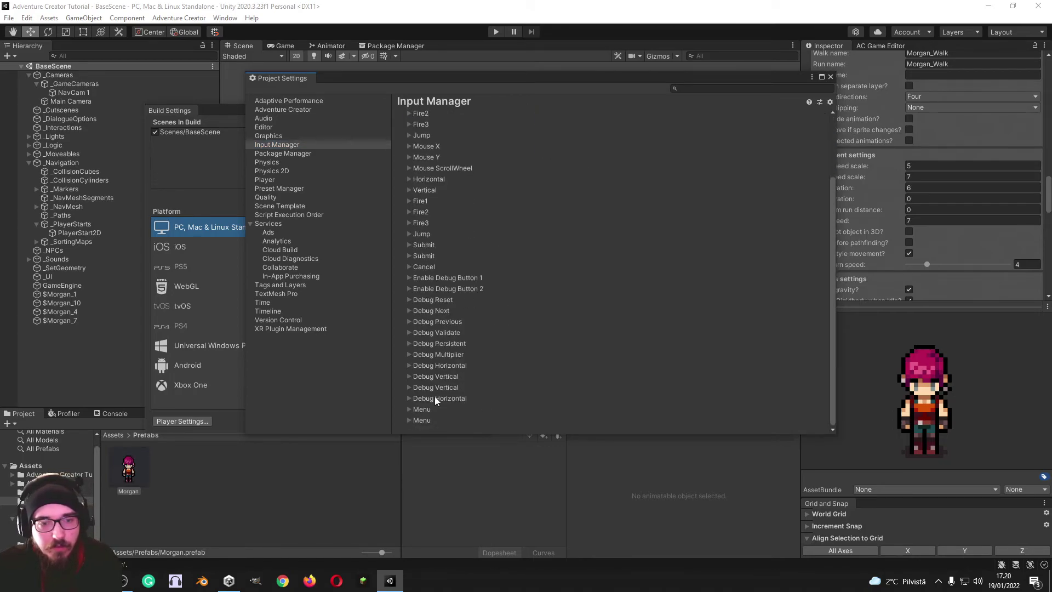
pyautogui.click(412, 255)
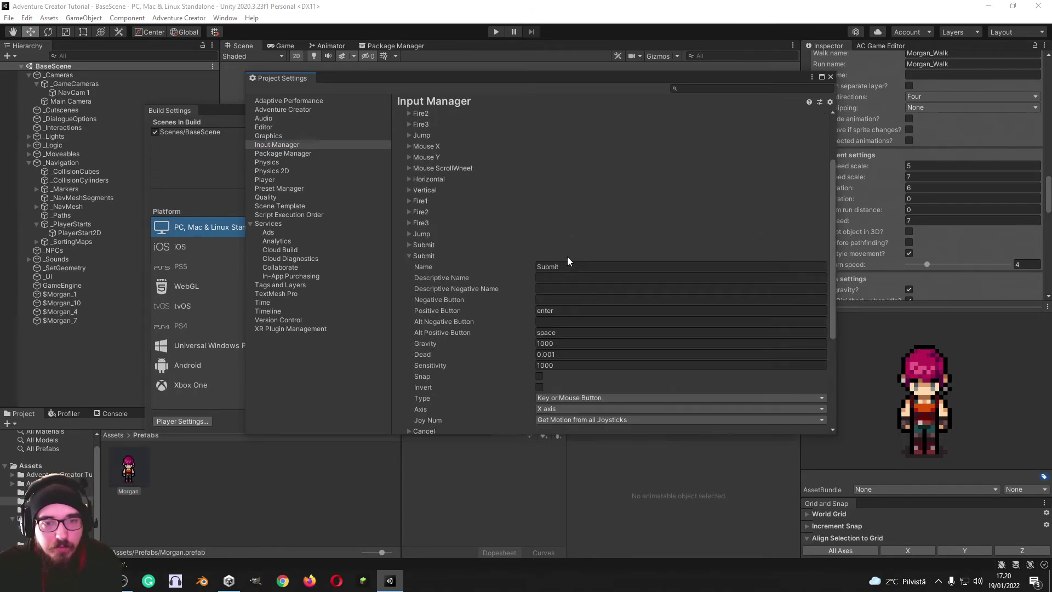
pyautogui.click(409, 256)
pyautogui.click(409, 419)
pyautogui.scroll(-6, 490, 388)
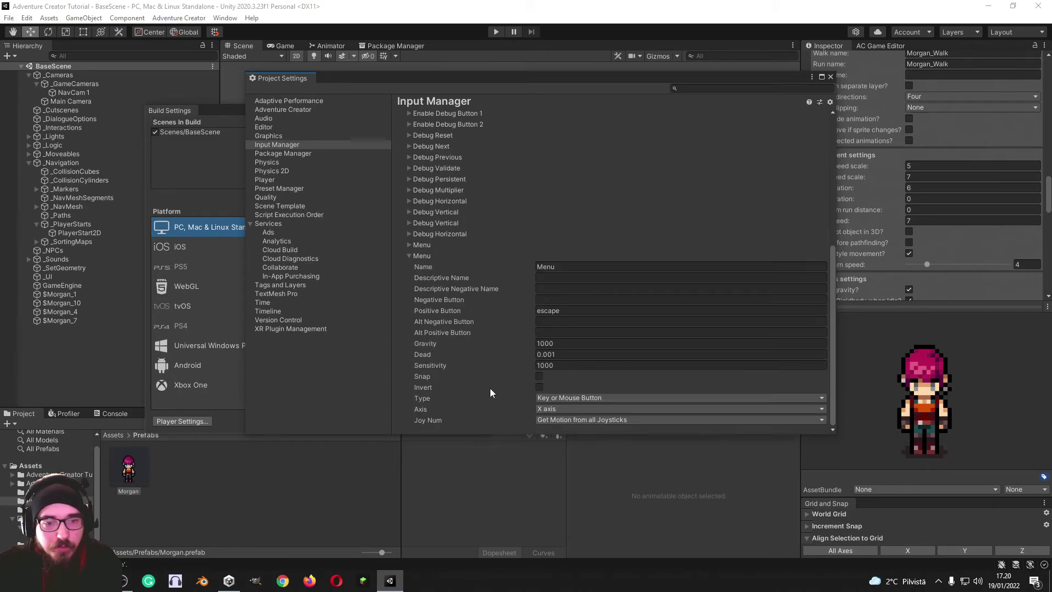
# Rename the axis to Run, with left shift positive and right shift alternate positive
pyautogui.click(561, 266)
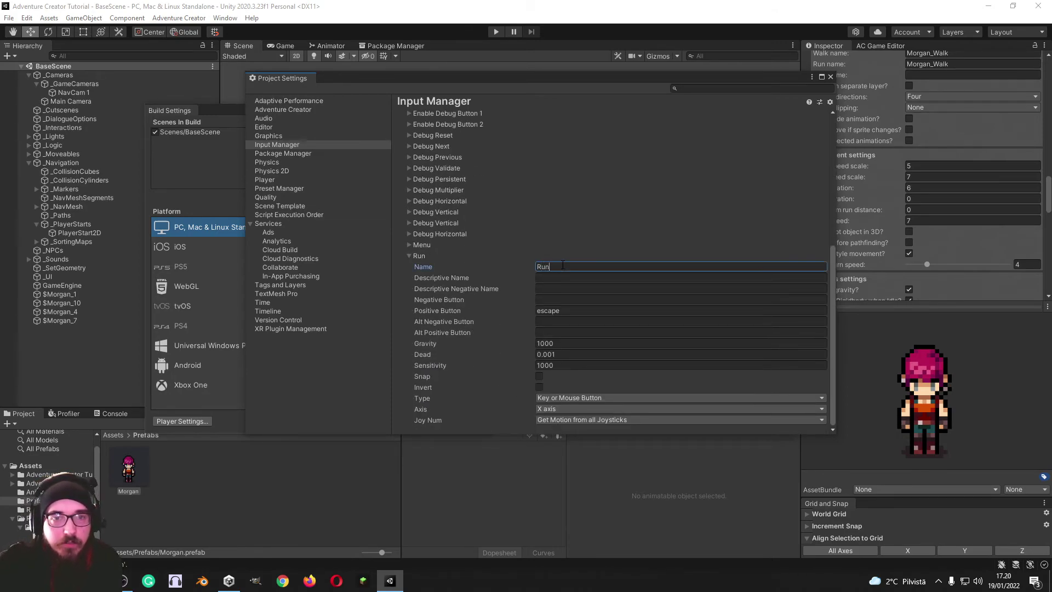
pyautogui.click(569, 312)
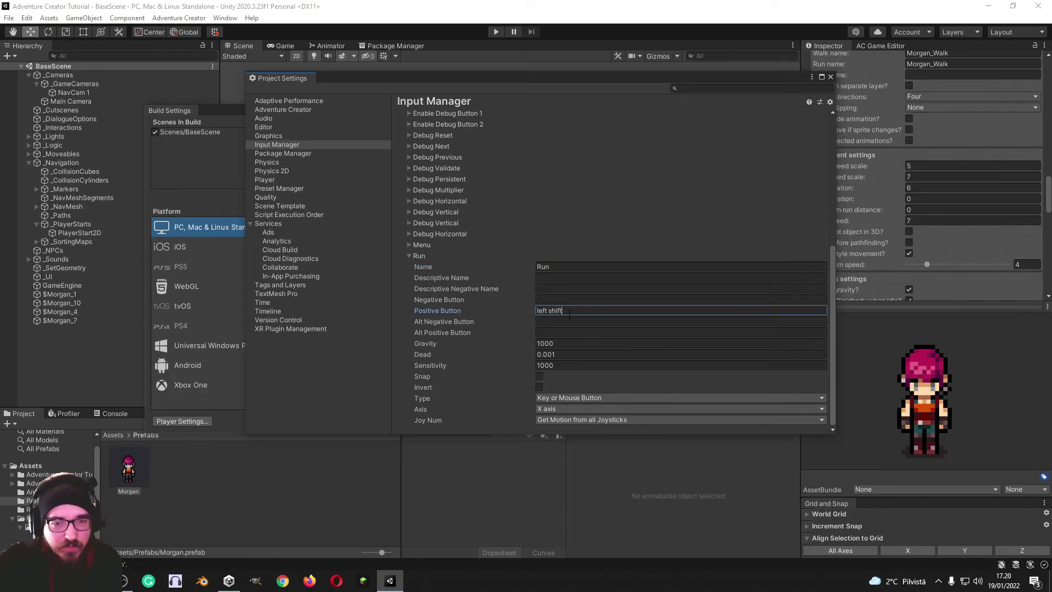
pyautogui.click(555, 331)
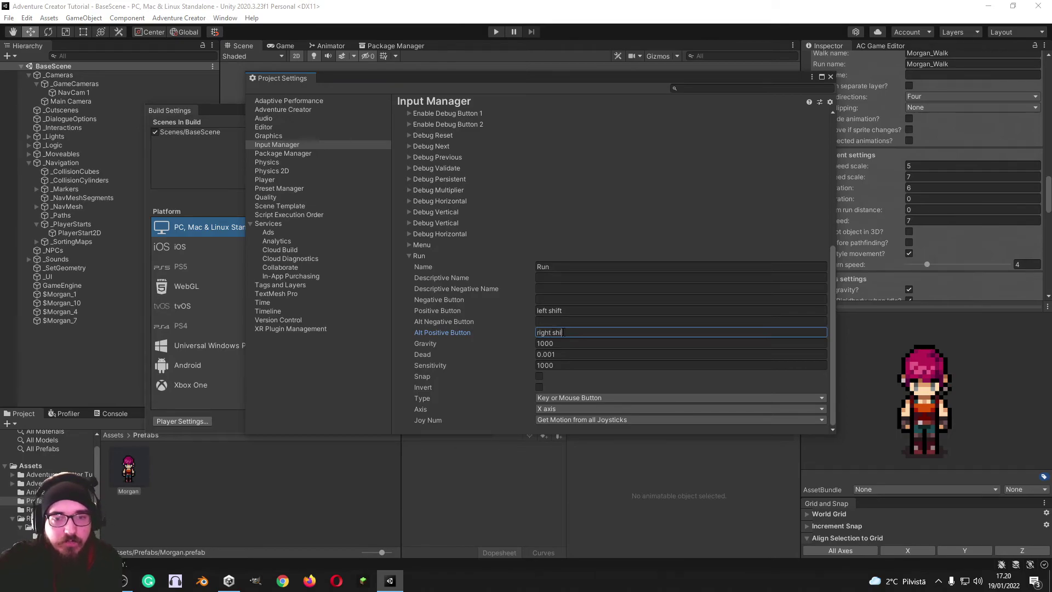
pyautogui.write('right shift')
pyautogui.click(590, 310)
pyautogui.click(586, 300)
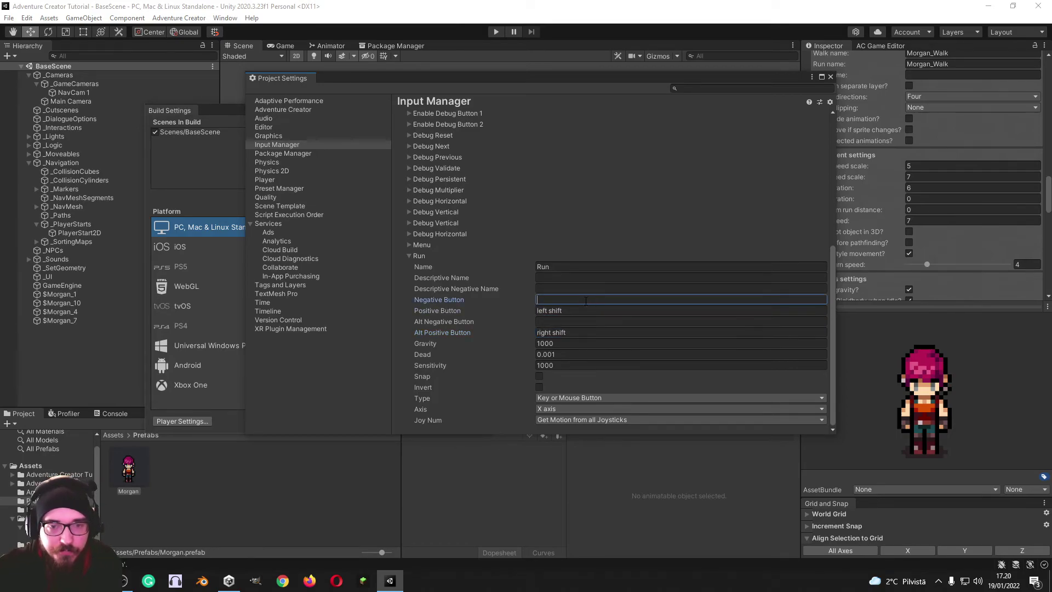
pyautogui.click(830, 77)
pyautogui.click(491, 109)
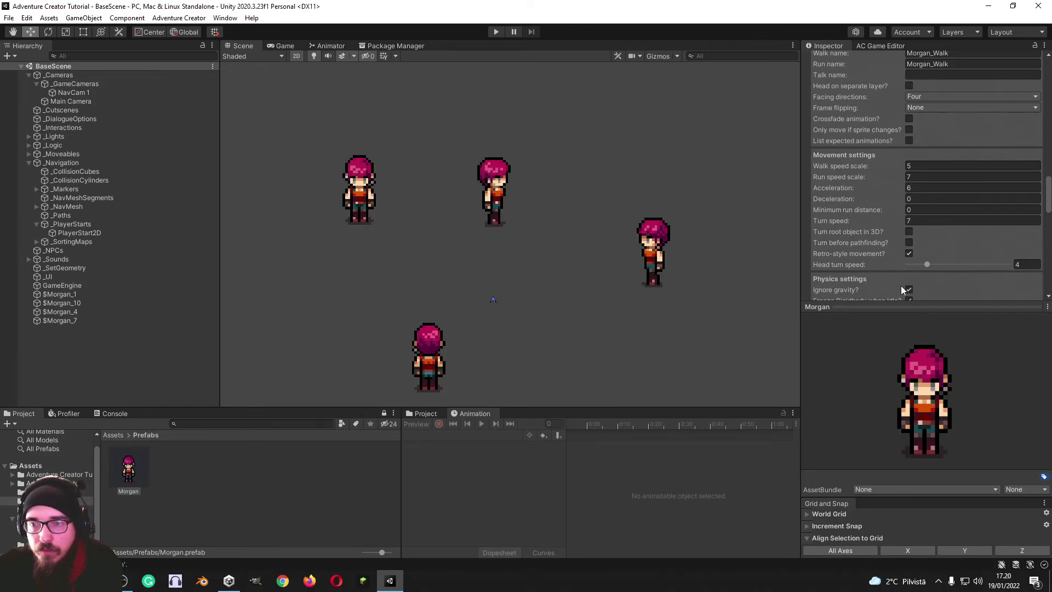
# Confirm Run is listed under Available inputs in the AC Settings manager, then play the game
pyautogui.scroll(10, 895, 215)
pyautogui.scroll(-3, 883, 199)
pyautogui.click(879, 46)
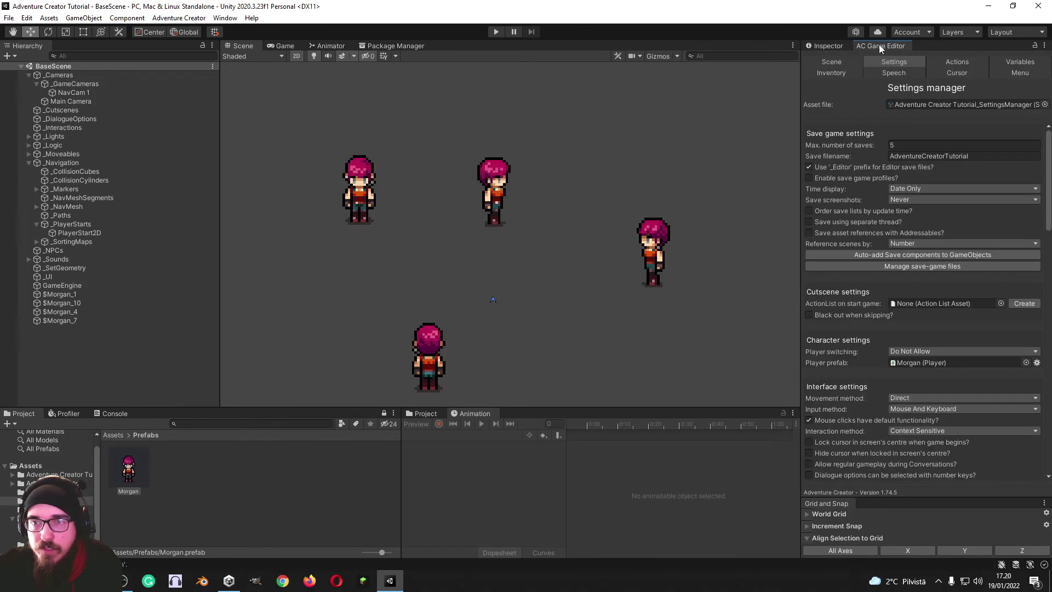
pyautogui.scroll(-5, 841, 245)
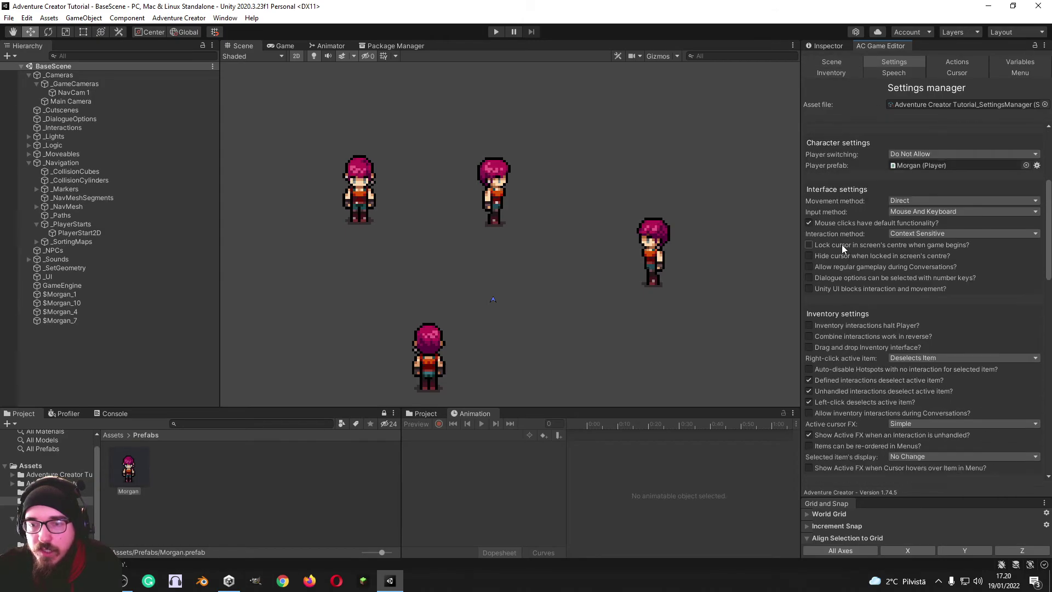
pyautogui.scroll(-7, 842, 245)
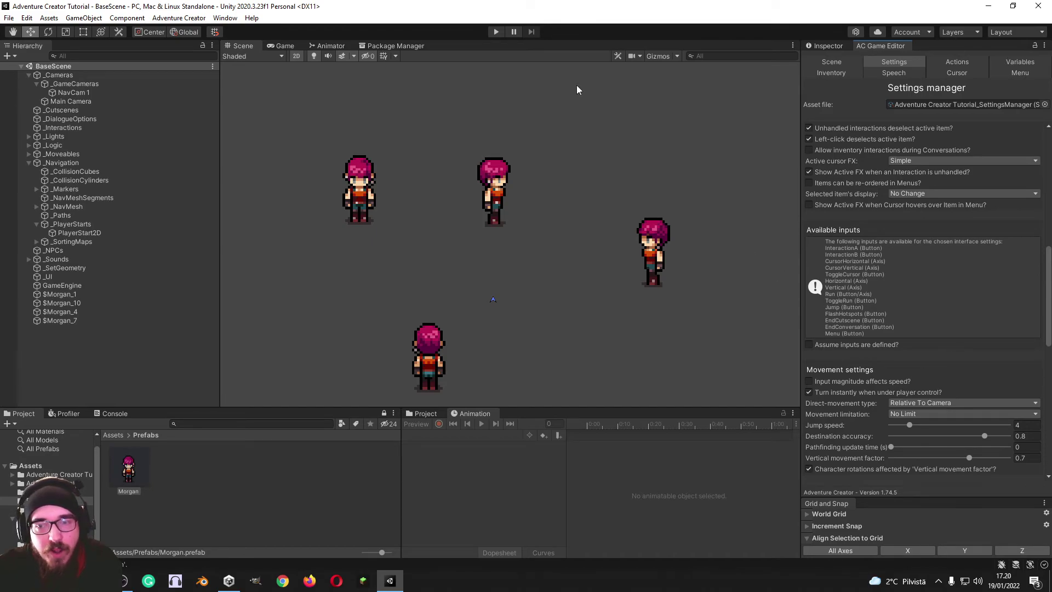
pyautogui.click(500, 34)
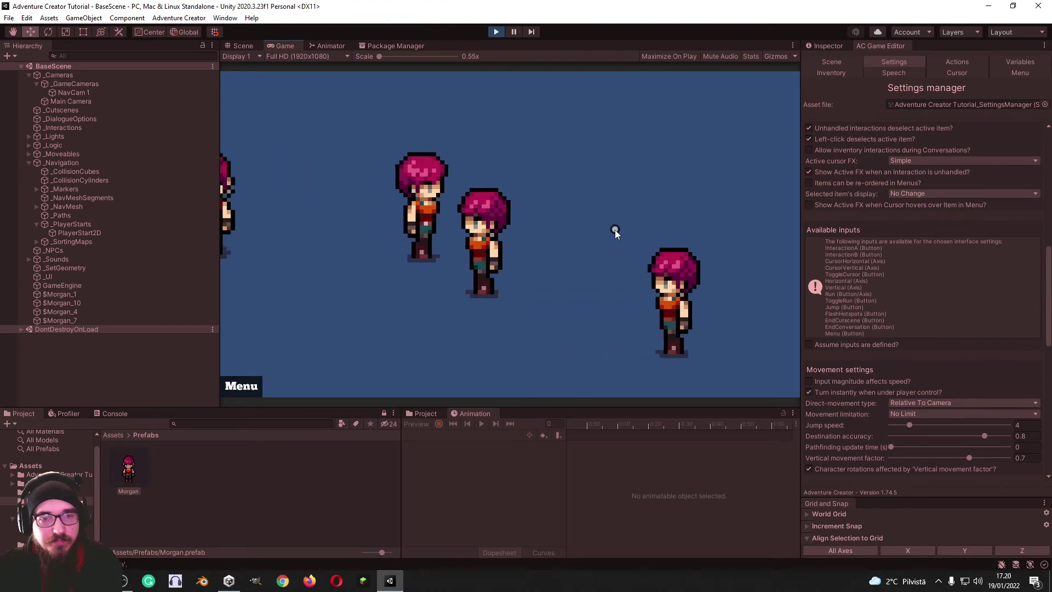
# Change the Morgan prefab's Run speed scale to 8 and play-test the faster run
pyautogui.click(496, 32)
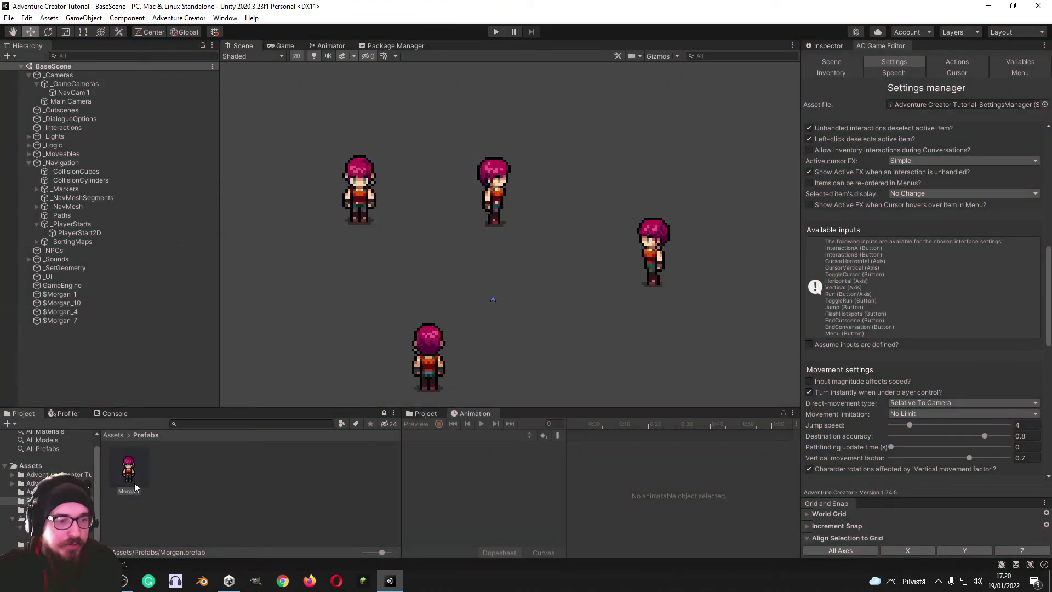
pyautogui.click(830, 45)
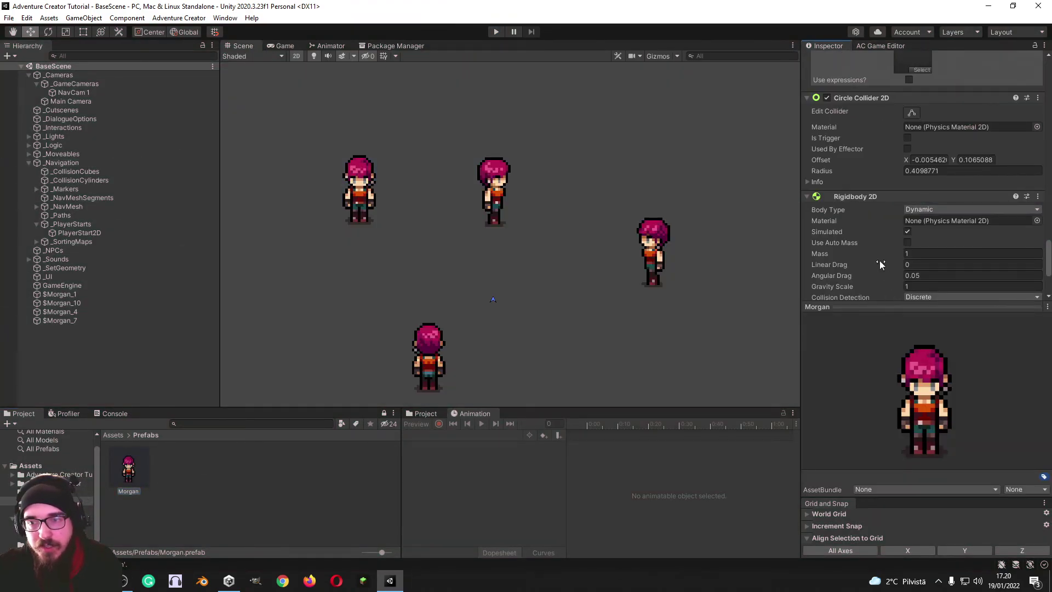
pyautogui.scroll(-10, 877, 257)
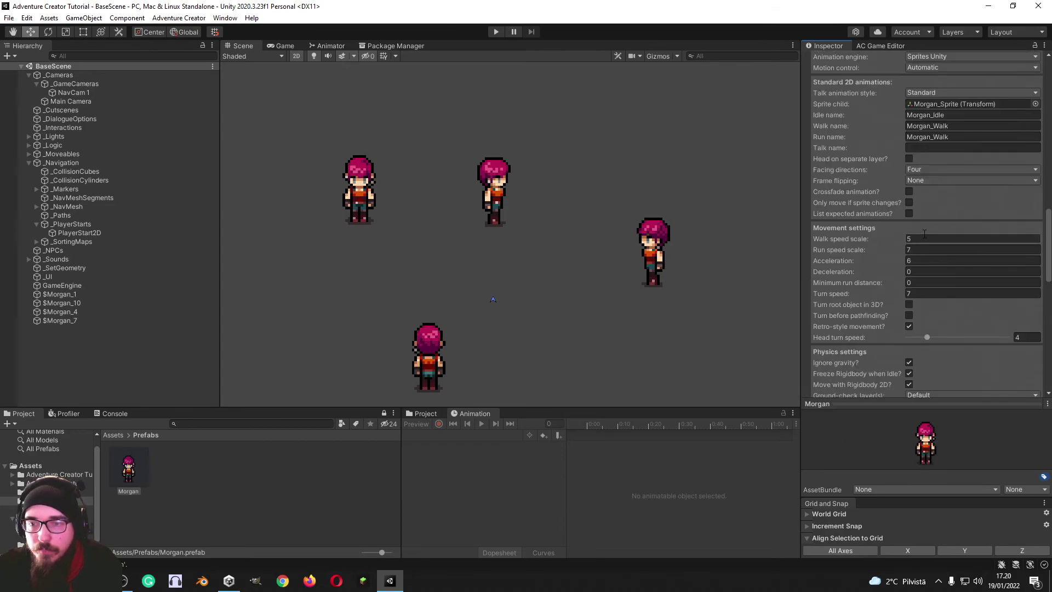
pyautogui.click(915, 250)
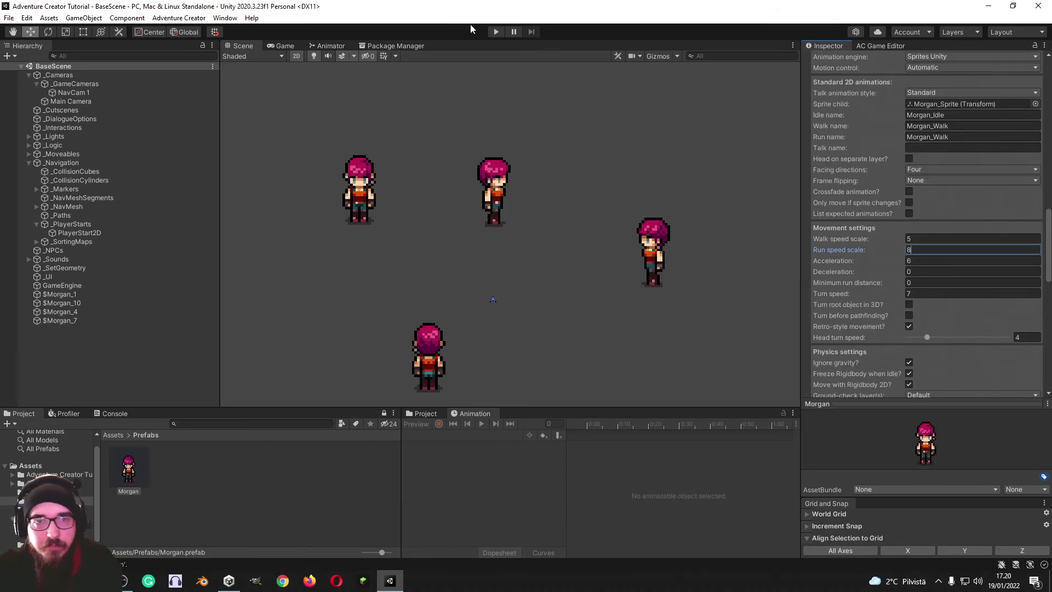
pyautogui.click(496, 32)
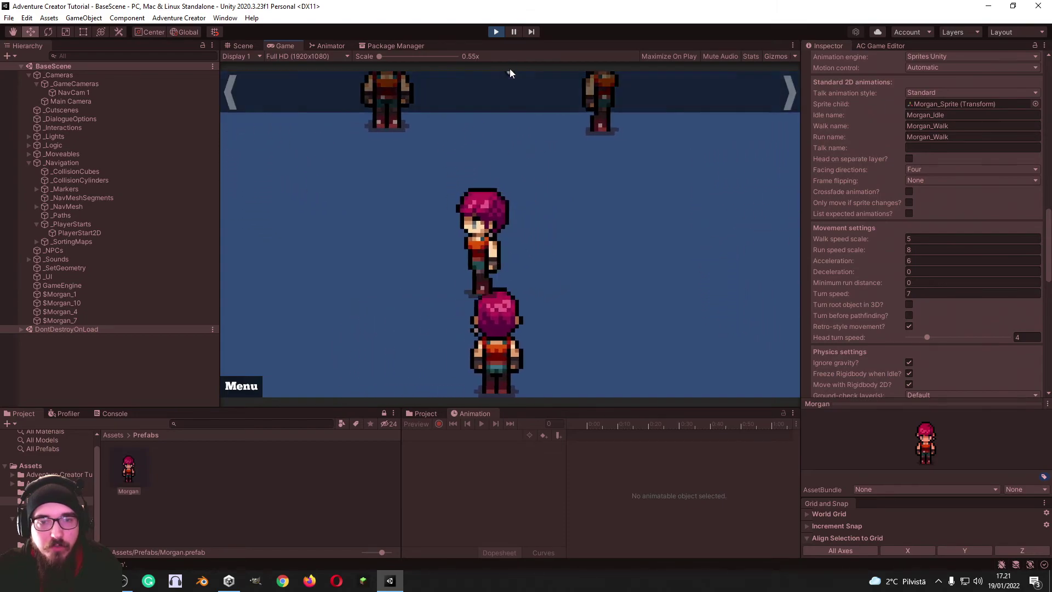
pyautogui.click(495, 33)
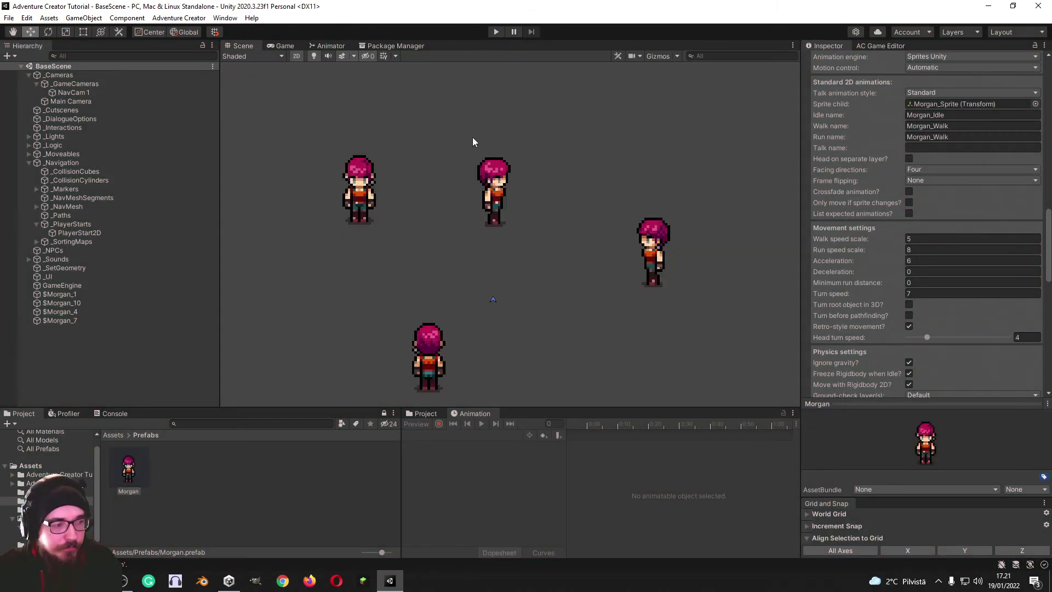
pyautogui.moveTo(436, 258); pyautogui.dragTo(452, 226, button='middle')
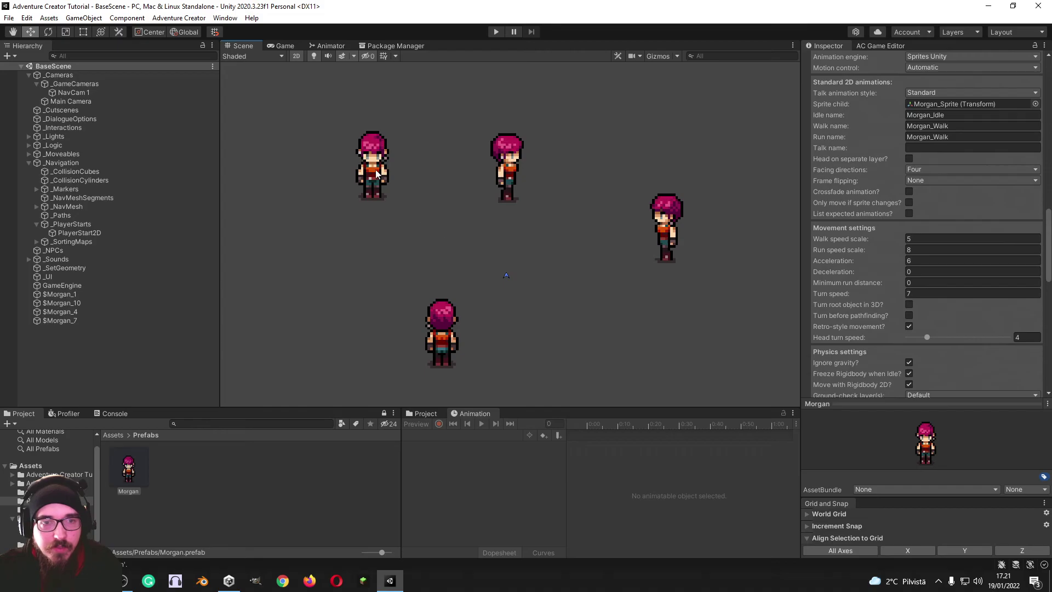
# Add a Follow SortingMap component to $Morgan_1, $Morgan_10, $Morgan_4 and $Morgan_7
pyautogui.click(376, 169)
pyautogui.keyDown('shift'); pyautogui.click(452, 347); pyautogui.keyUp('shift')
pyautogui.keyDown('shift'); pyautogui.click(665, 227); pyautogui.keyUp('shift')
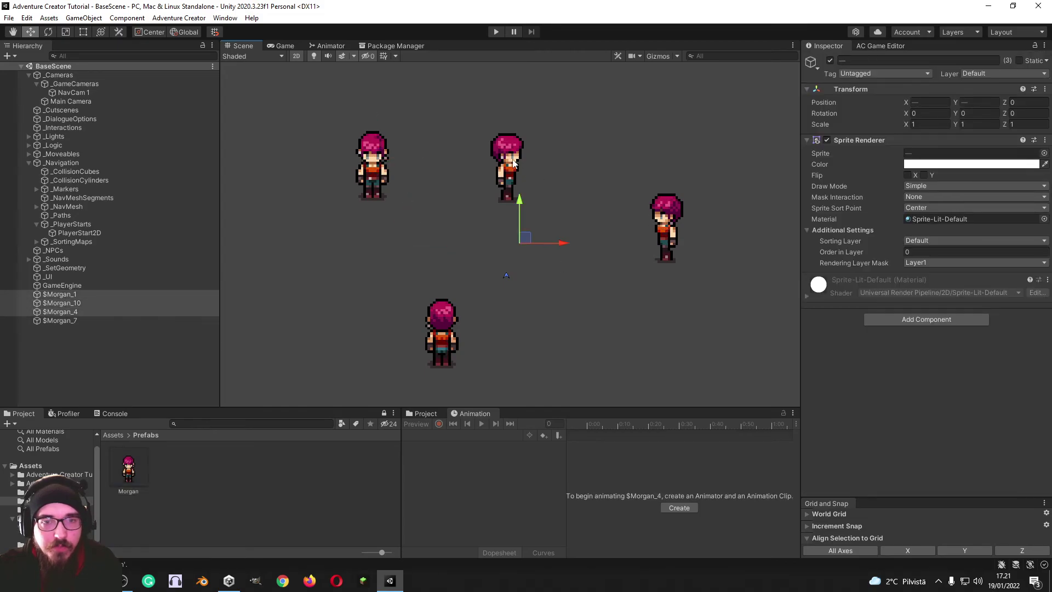
pyautogui.keyDown('shift'); pyautogui.click(515, 163); pyautogui.keyUp('shift')
pyautogui.click(910, 318)
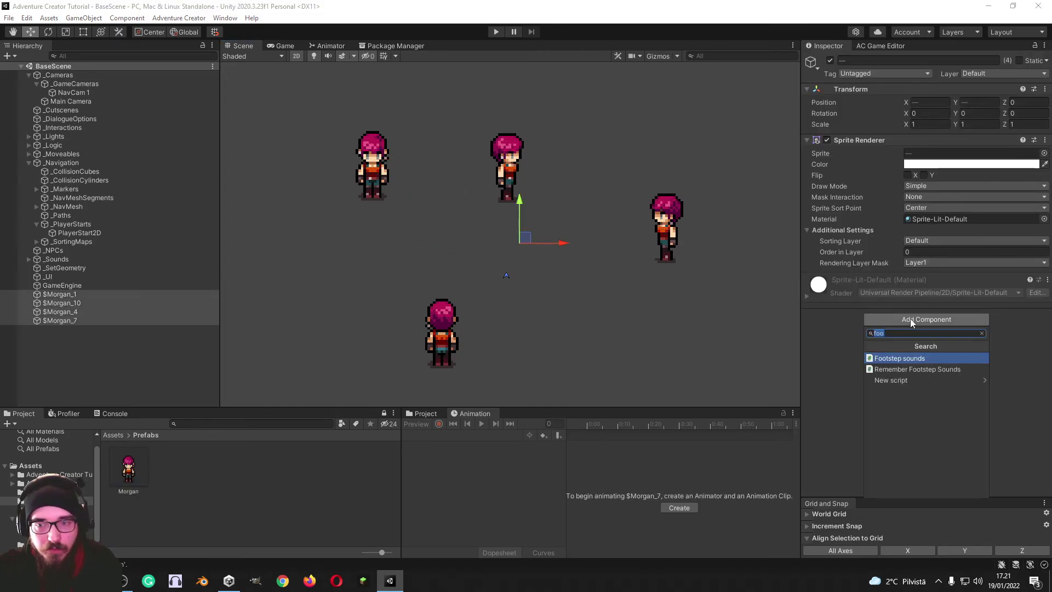
pyautogui.write('sprite')
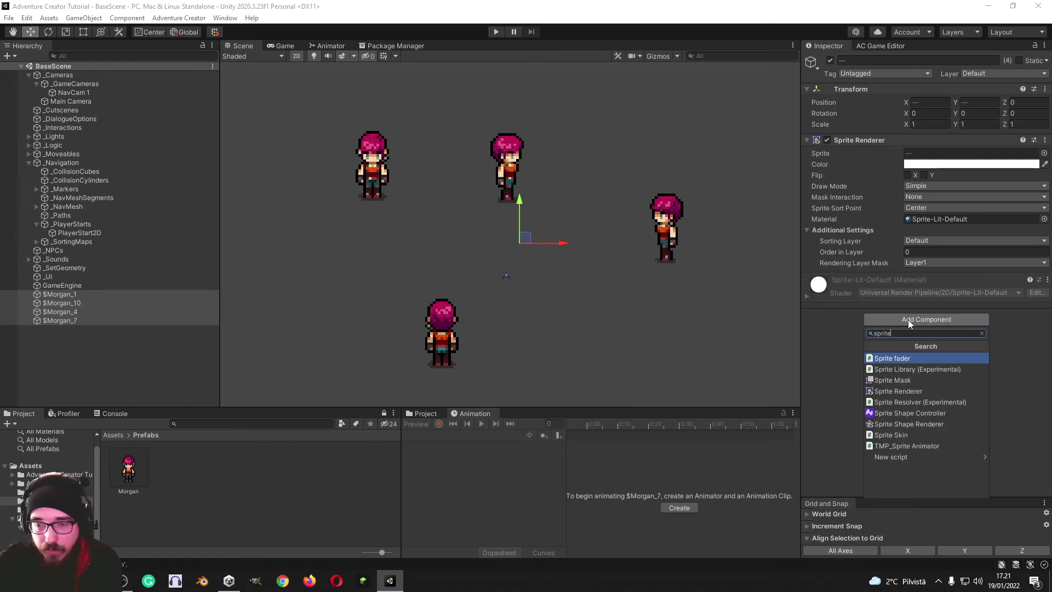
pyautogui.press('BackSpace')
pyautogui.press('BackSpace')
pyautogui.press('BackSpace')
pyautogui.press('BackSpace')
pyautogui.press('BackSpace')
pyautogui.press('BackSpace')
pyautogui.write('follow')
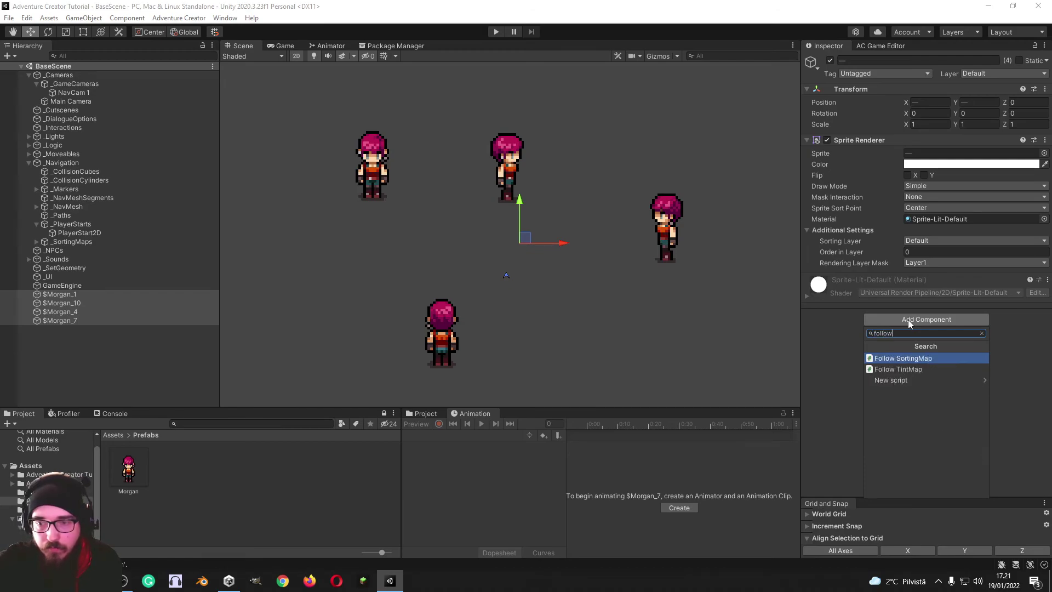
pyautogui.click(892, 359)
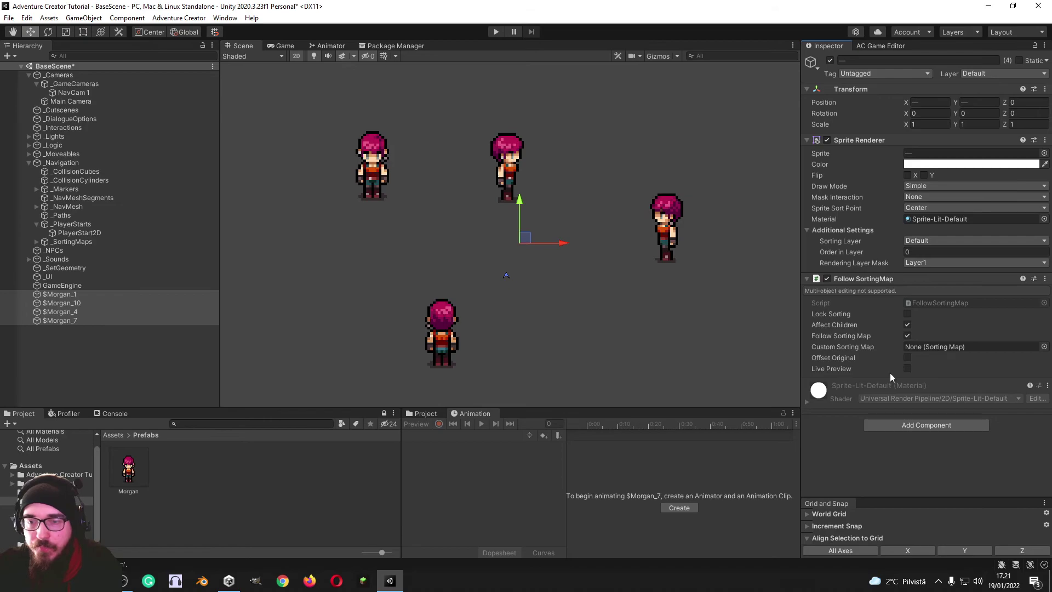
# Apply sorting via Live Preview, remove Follow SortingMap, and select $Morgan_1 alone
pyautogui.click(906, 369)
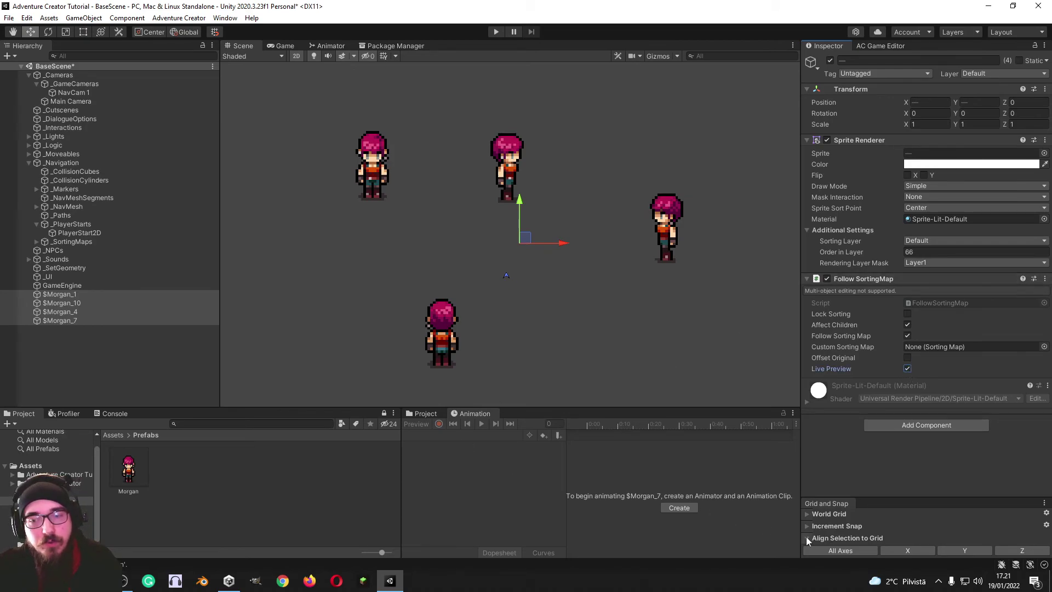
pyautogui.click(844, 550)
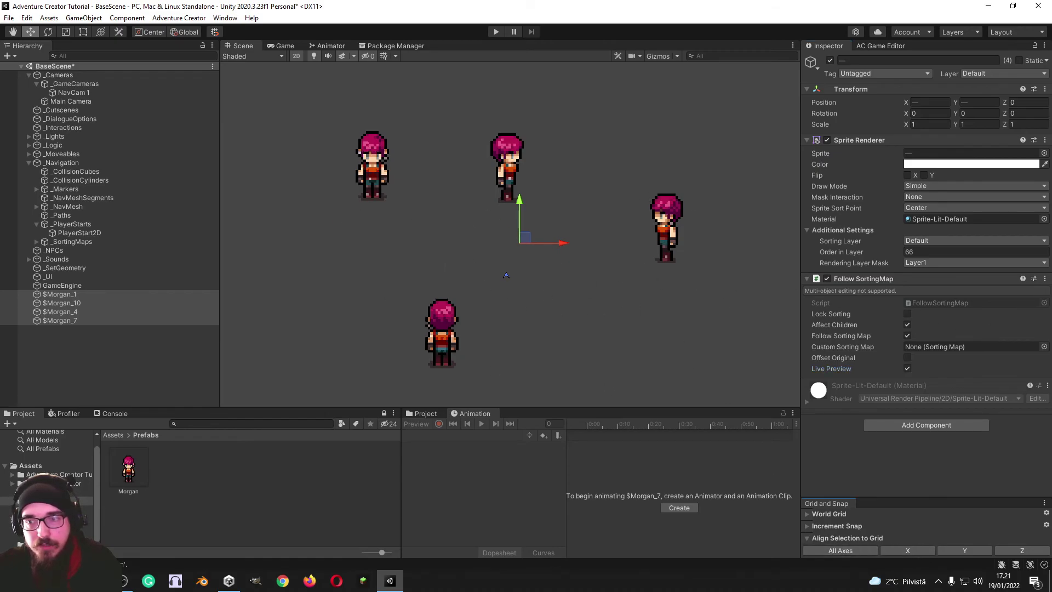
pyautogui.click(1045, 278)
pyautogui.click(975, 309)
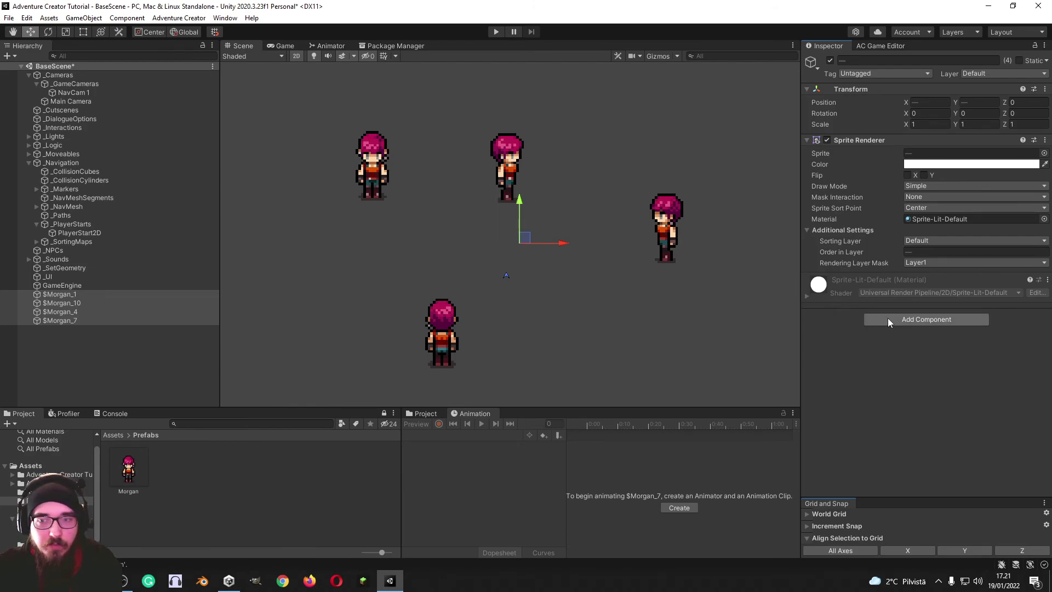
pyautogui.click(368, 183)
# Give $Morgan_1 a Circle Collider 2D shrunk to a small circle around its feet
pyautogui.press('f')
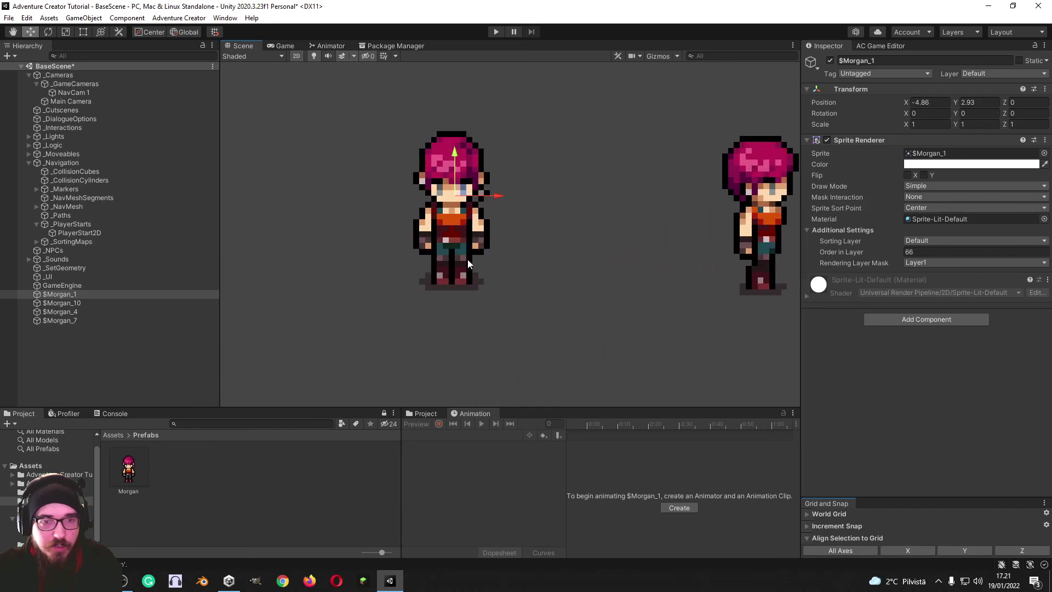
pyautogui.click(928, 322)
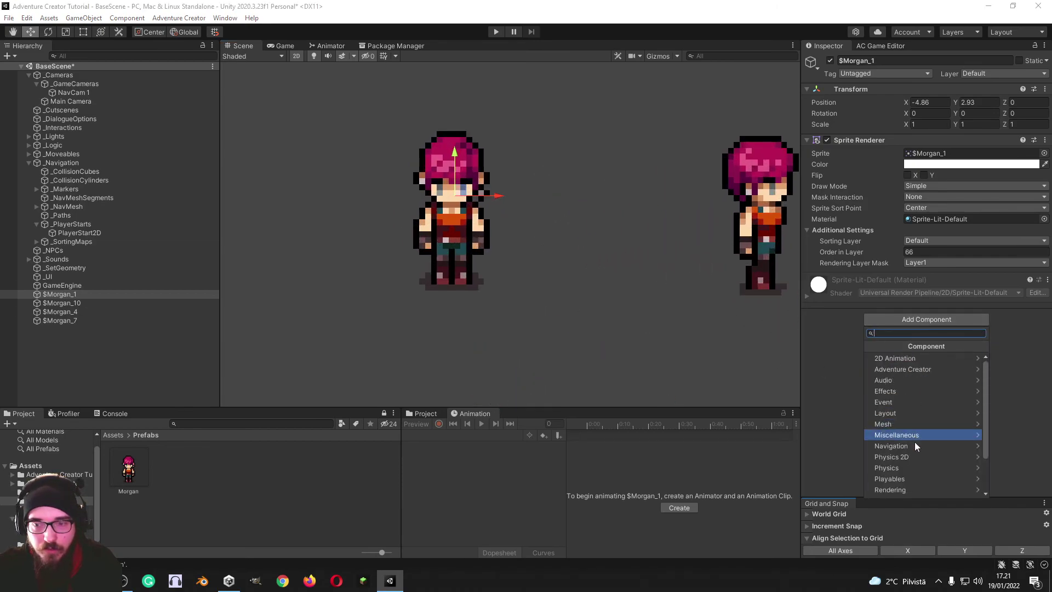
pyautogui.click(914, 456)
pyautogui.click(908, 402)
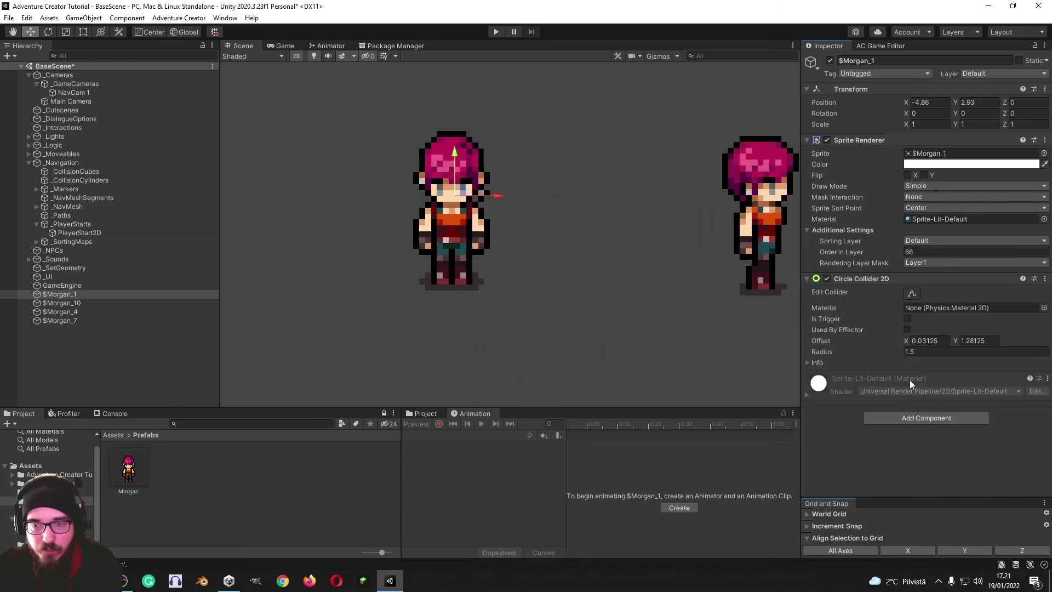
pyautogui.click(912, 295)
pyautogui.moveTo(454, 103); pyautogui.dragTo(430, 270)
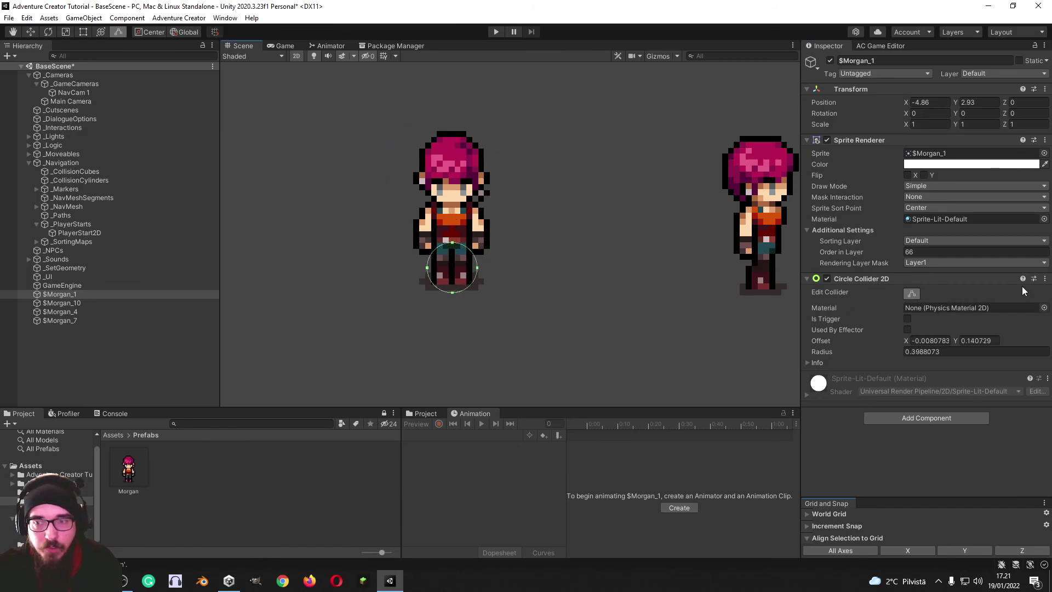
pyautogui.click(1003, 278)
# Copy the collider and paste it as new onto $Morgan_7, $Morgan_4 and $Morgan_10
pyautogui.rightClick(1002, 280)
pyautogui.press('Escape')
pyautogui.rightClick(1002, 280)
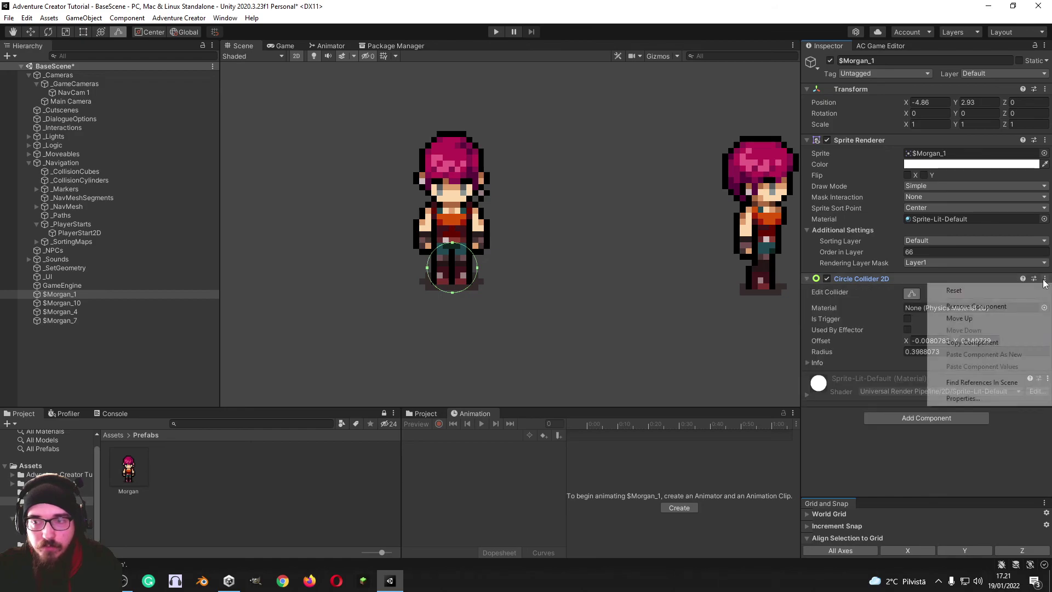
pyautogui.click(932, 278)
pyautogui.scroll(-3, 559, 268)
pyautogui.scroll(-2, 589, 310)
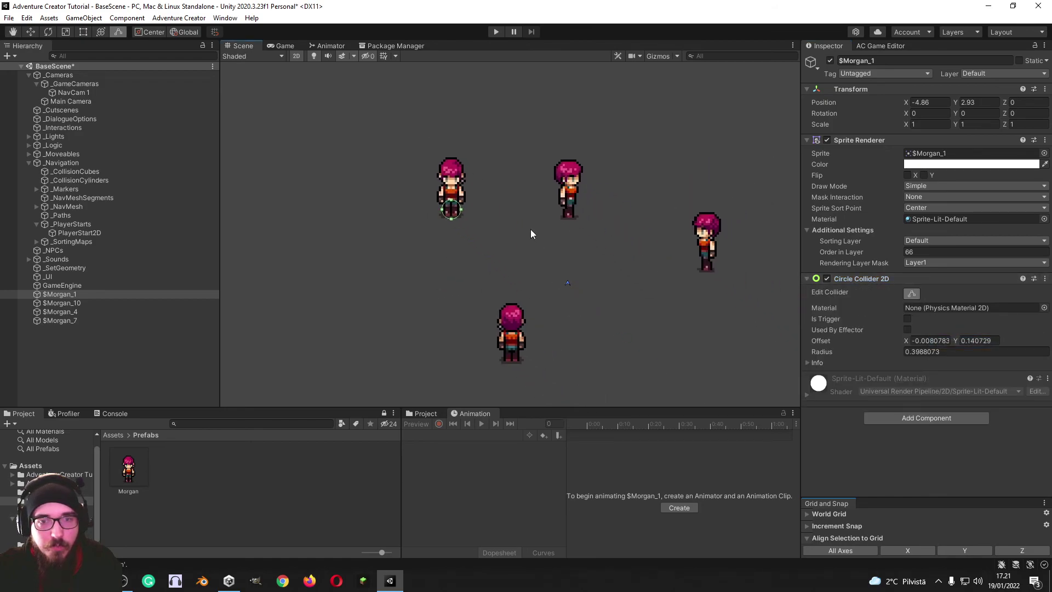
pyautogui.click(569, 189)
pyautogui.keyDown('shift'); pyautogui.click(707, 241); pyautogui.keyUp('shift')
pyautogui.keyDown('shift'); pyautogui.click(512, 347); pyautogui.keyUp('shift')
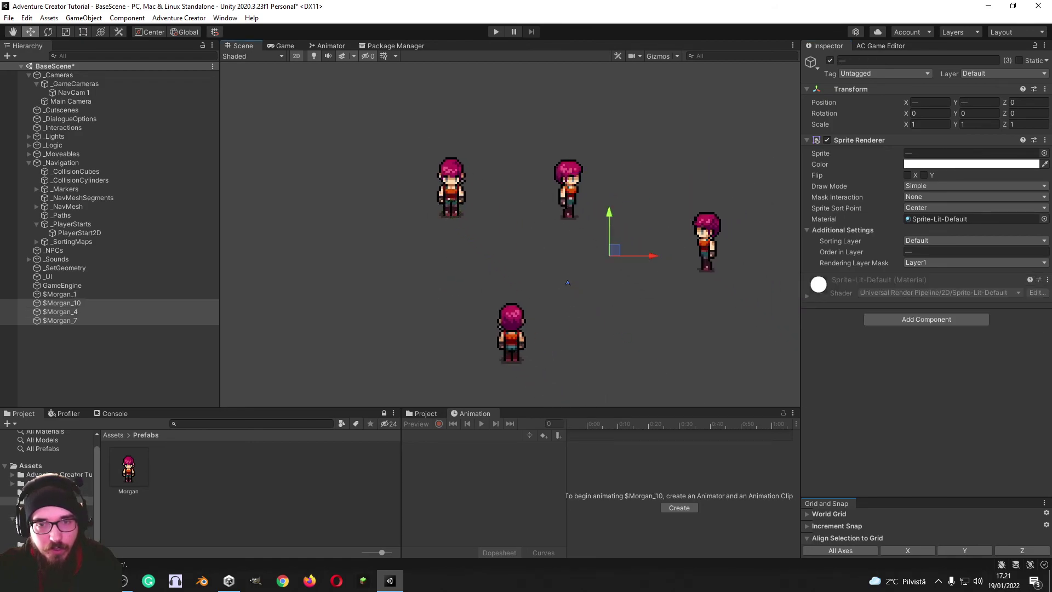
pyautogui.click(1045, 140)
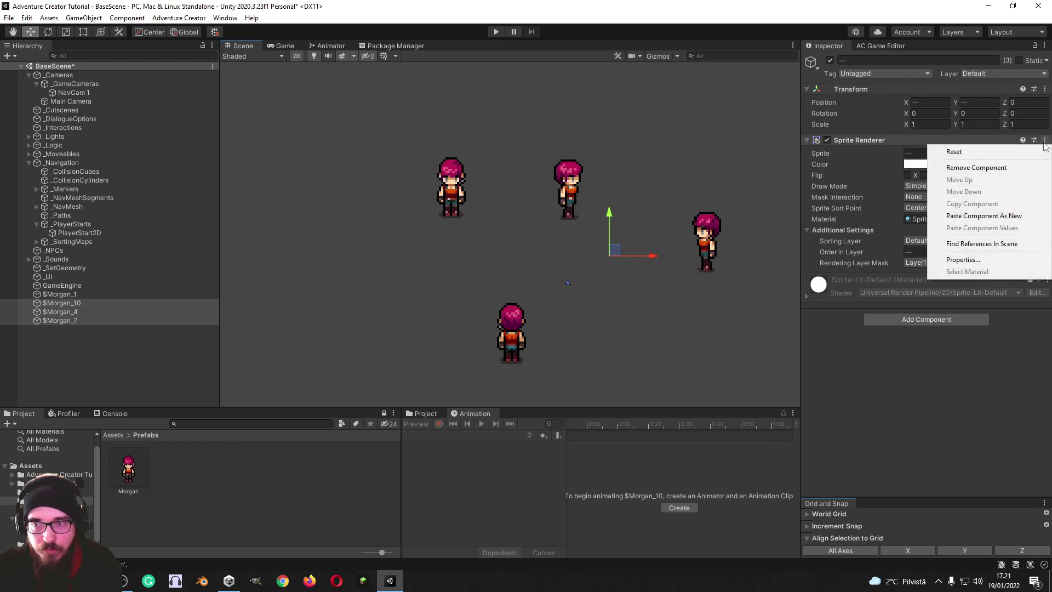
pyautogui.click(984, 215)
# Check each Morgan sprite's collider, then play the game to test them
pyautogui.click(564, 184)
pyautogui.moveTo(609, 252); pyautogui.dragTo(584, 252, button='middle')
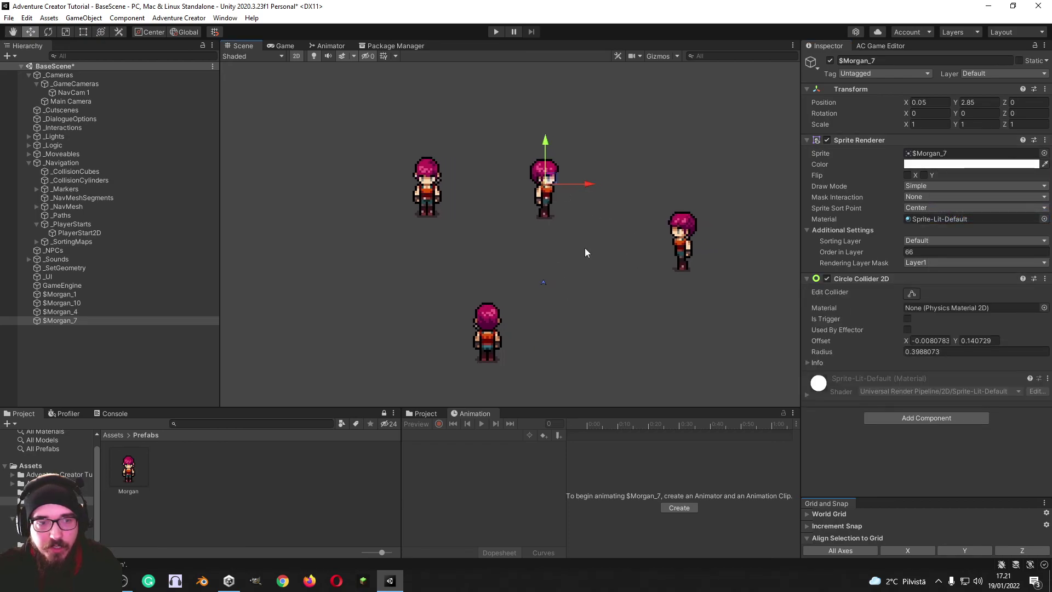
pyautogui.click(123, 296)
pyautogui.press('Down')
pyautogui.press('Down')
pyautogui.press('Down')
pyautogui.press('Up')
pyautogui.press('Up')
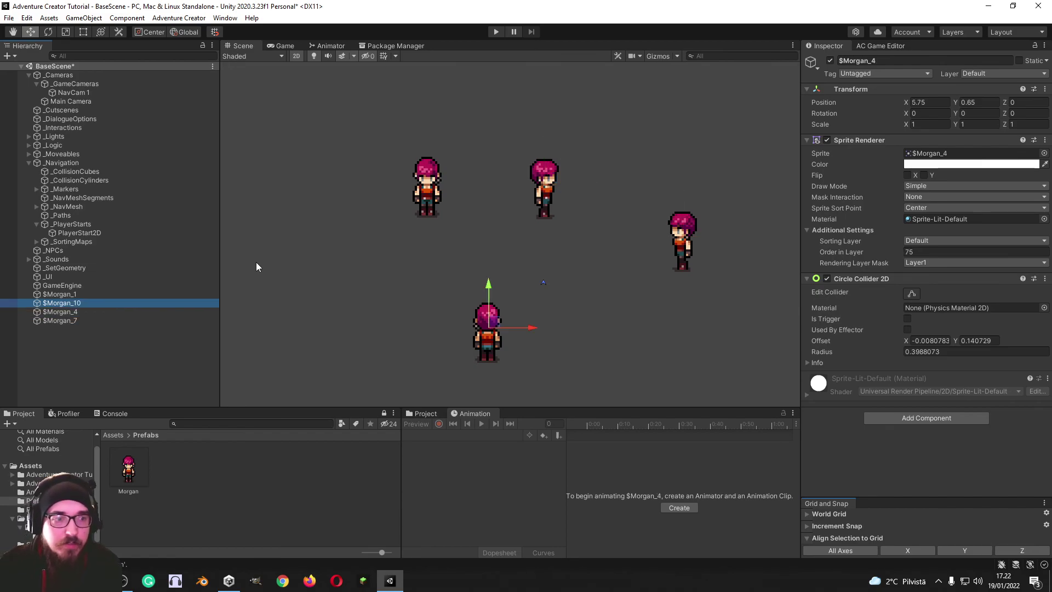
pyautogui.press('Up')
pyautogui.press('Down')
pyautogui.press('Down')
pyautogui.press('Down')
pyautogui.click(496, 31)
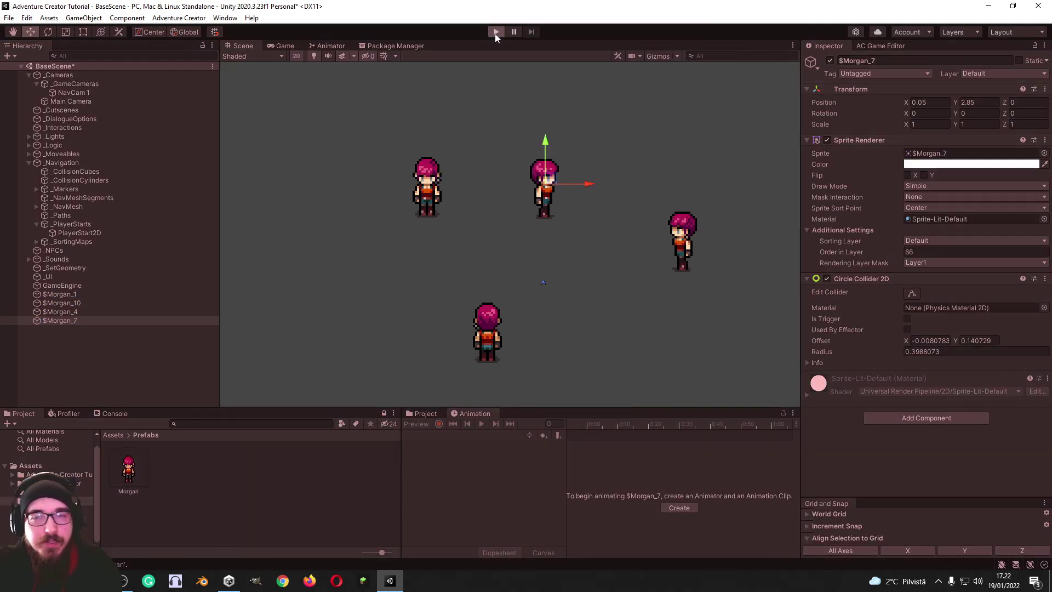